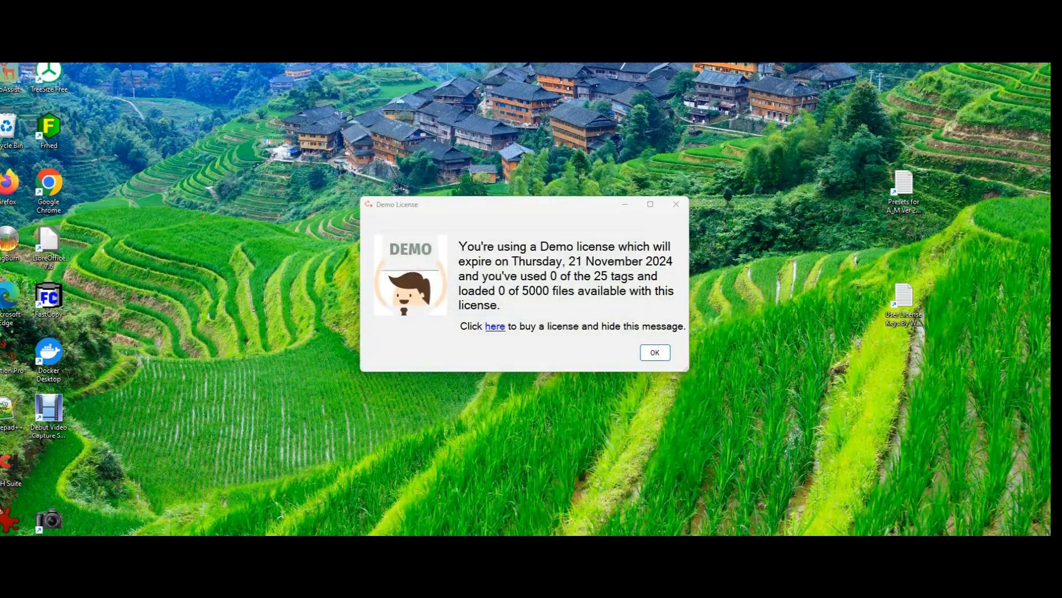
Dismiss the demo license notice and copy the Week 10 license key from the User License Keys By Week file.
left_click(655, 353)
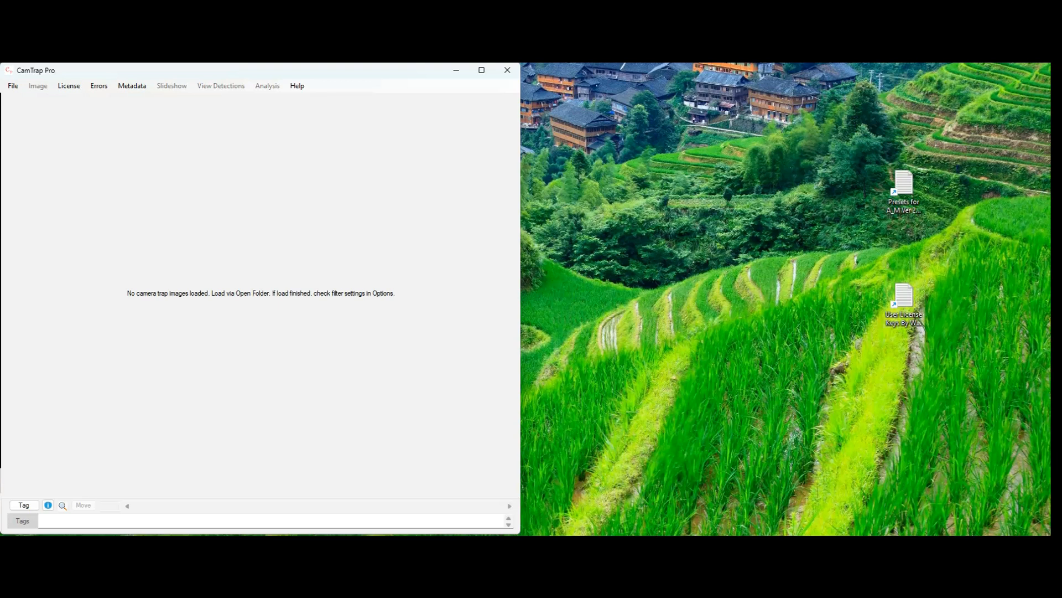
double_click(903, 301)
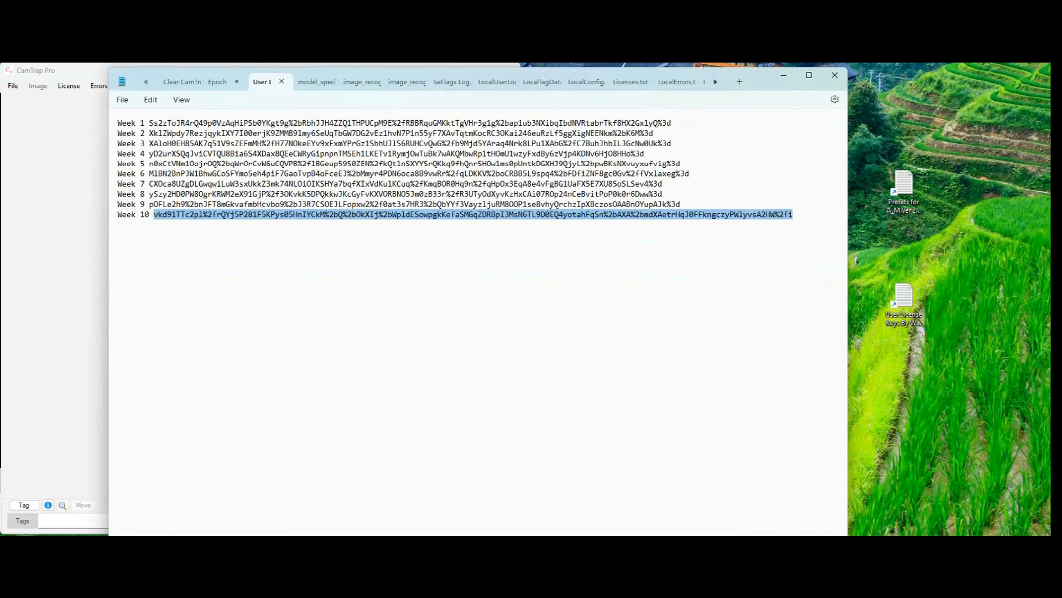
left_click(783, 75)
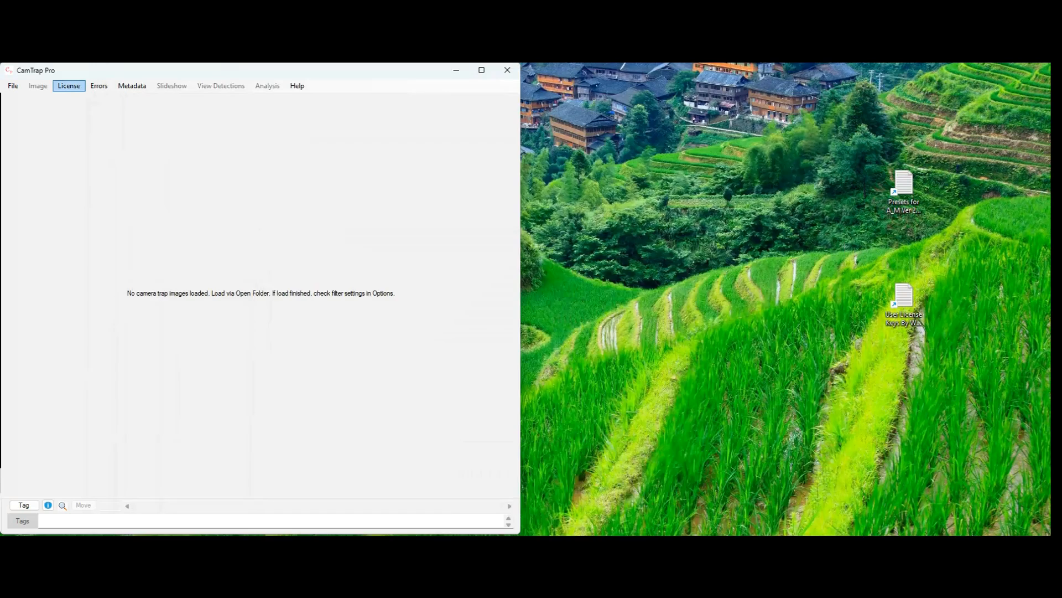
Enter the copied key as the Application License Key and apply it without restarting the application.
left_click(69, 86)
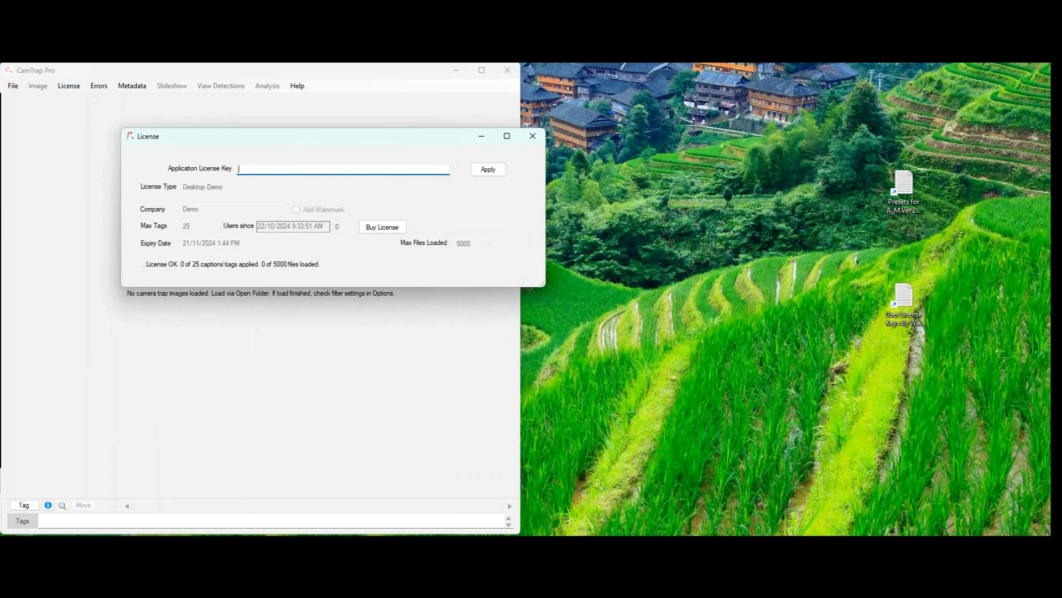
key("ctrl+v")
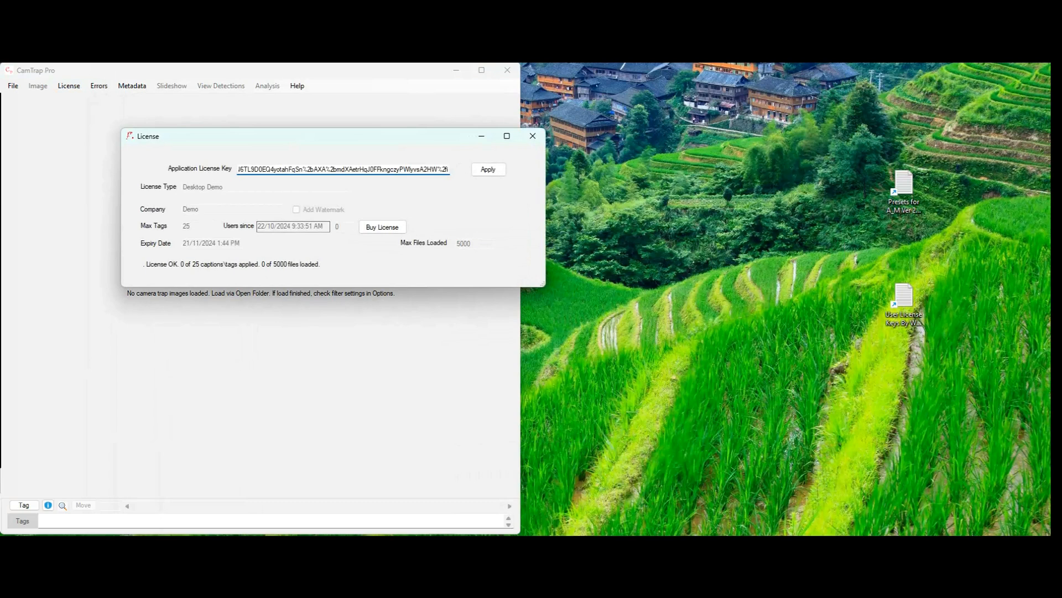
left_click(488, 170)
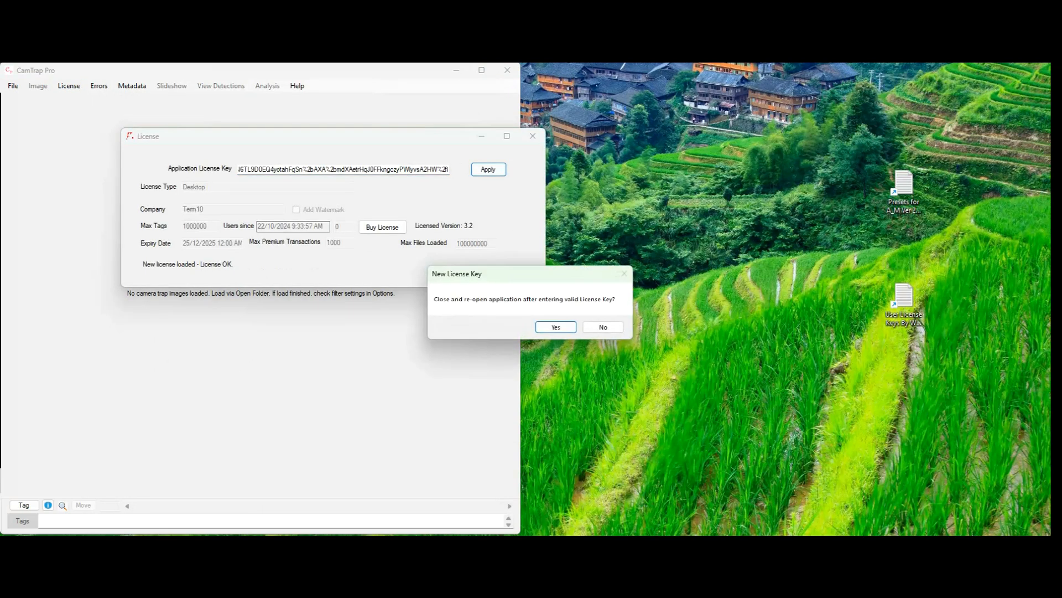
left_click(603, 327)
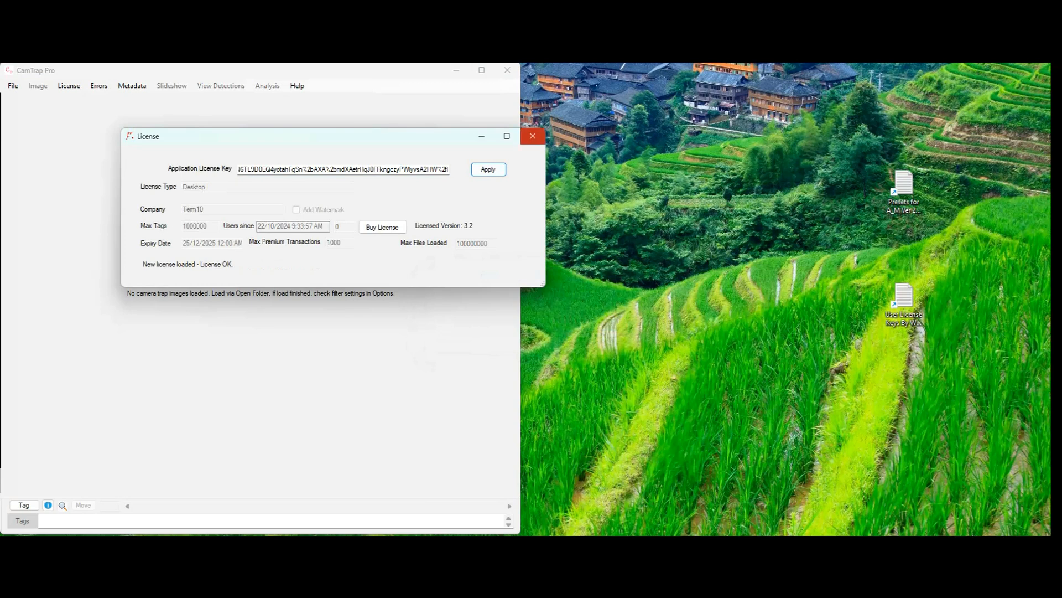
left_click(532, 135)
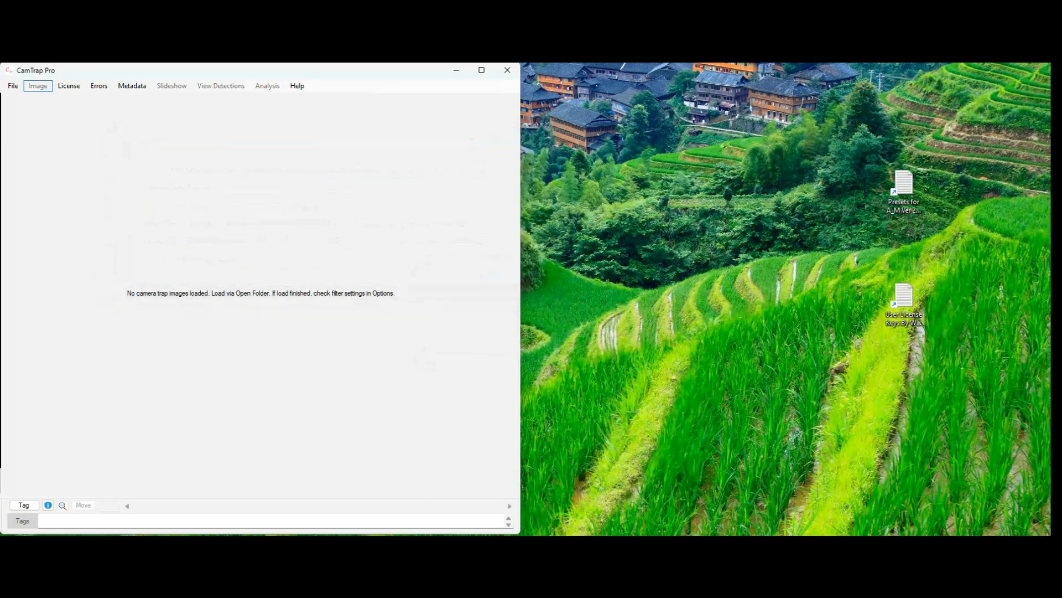
Start opening an image folder and browse to the Goanna Cam pics 2022_23 folder on the Expansion (F:) drive.
left_click(13, 86)
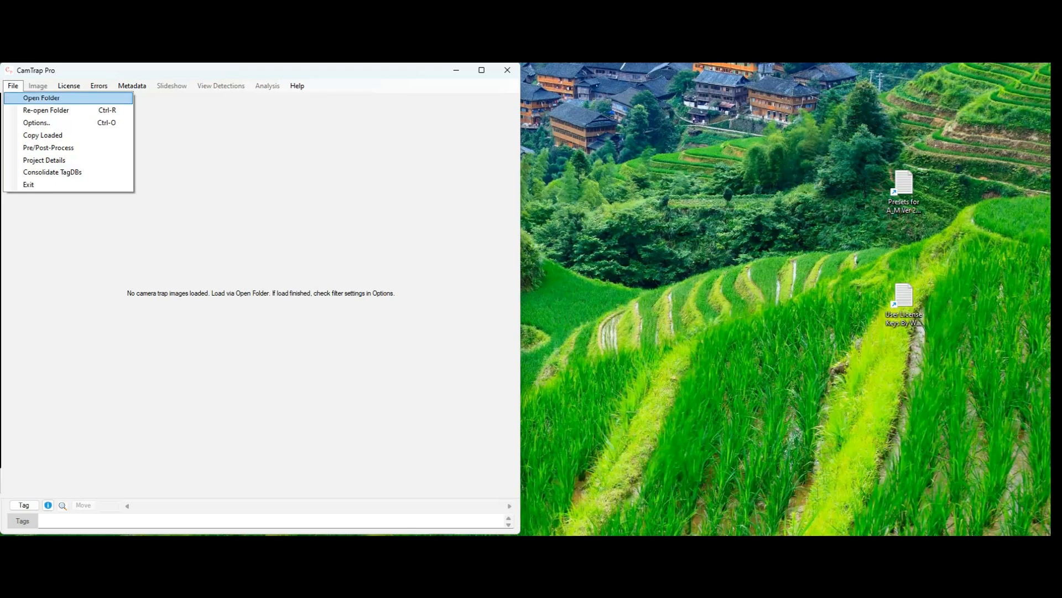
left_click(41, 98)
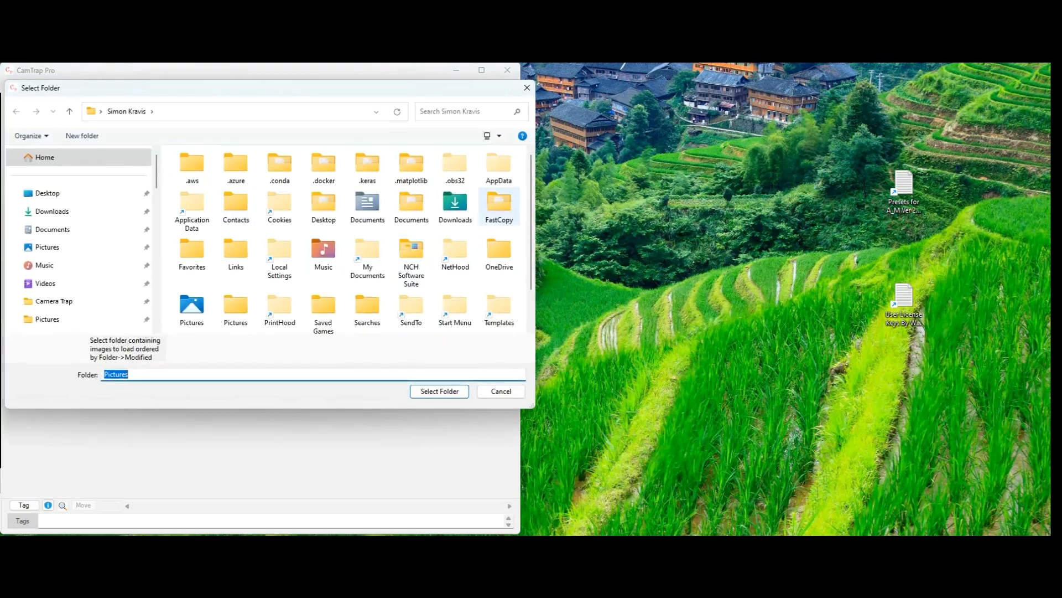
scroll(354, 241, "down", 1)
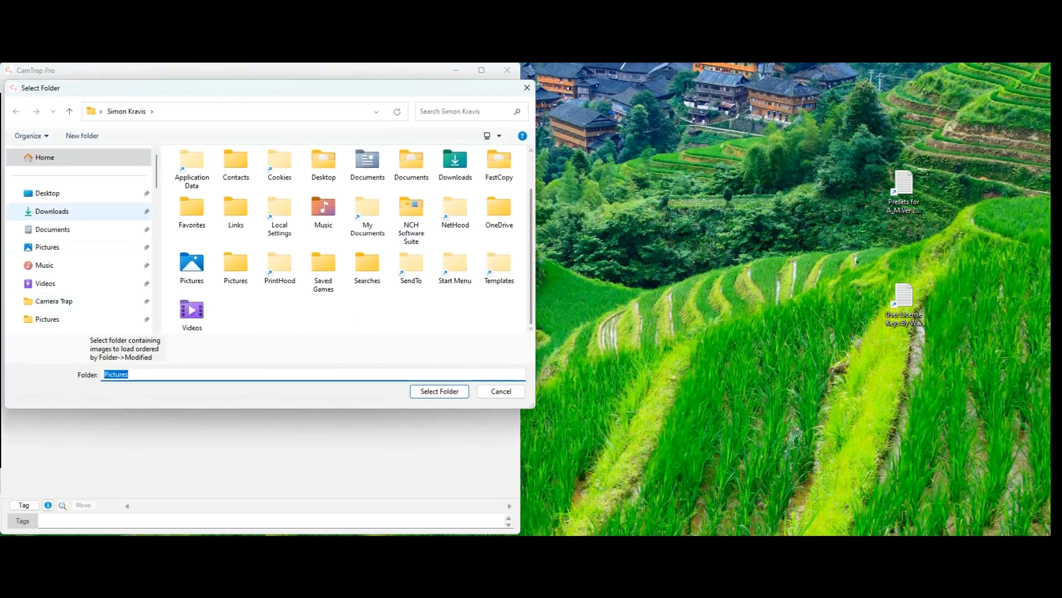
scroll(83, 238, "down", 4)
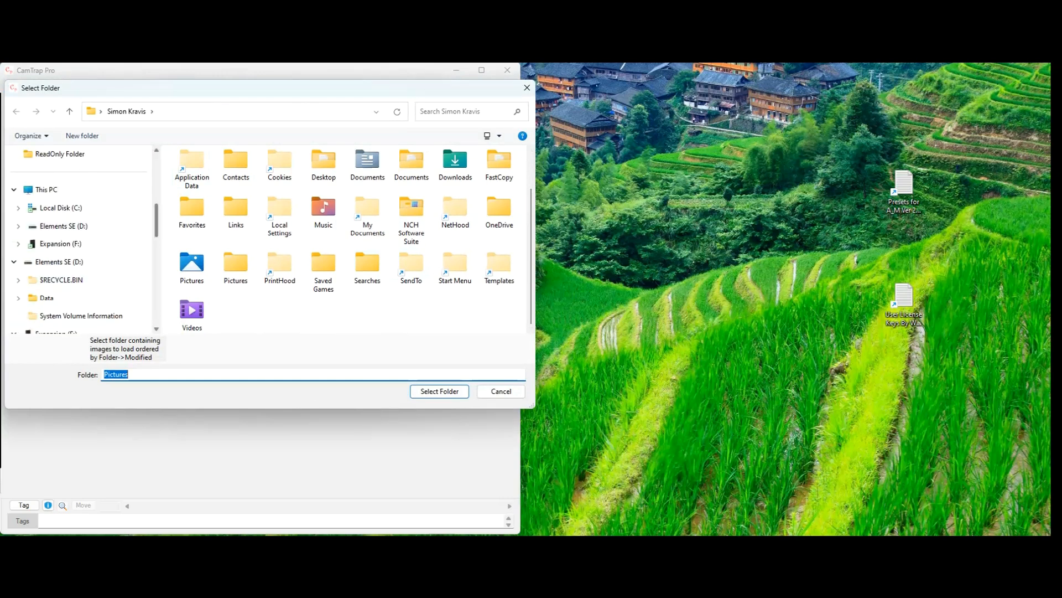
left_click(19, 298)
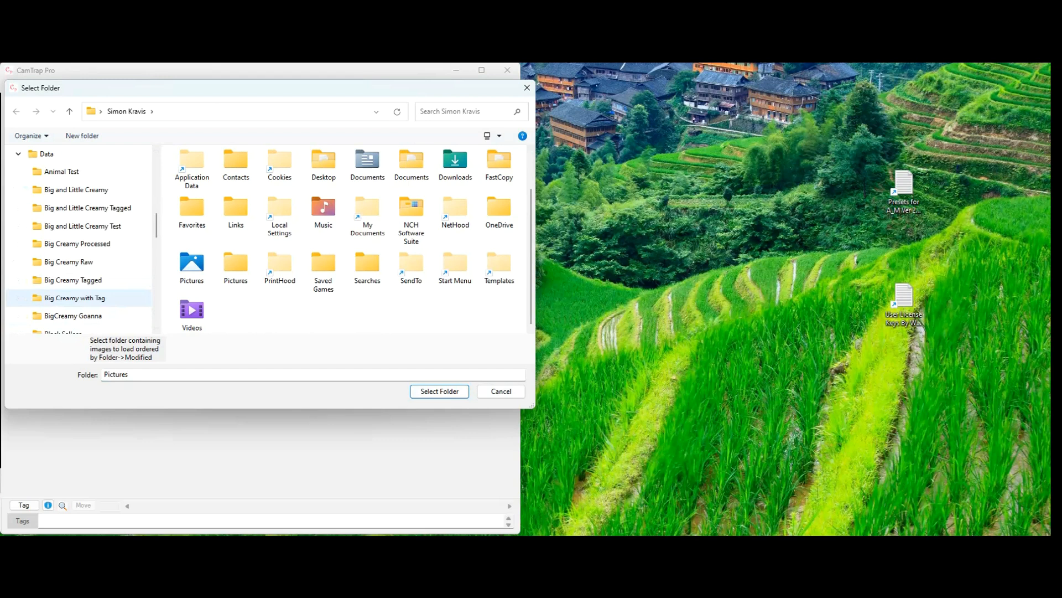
left_click(19, 153)
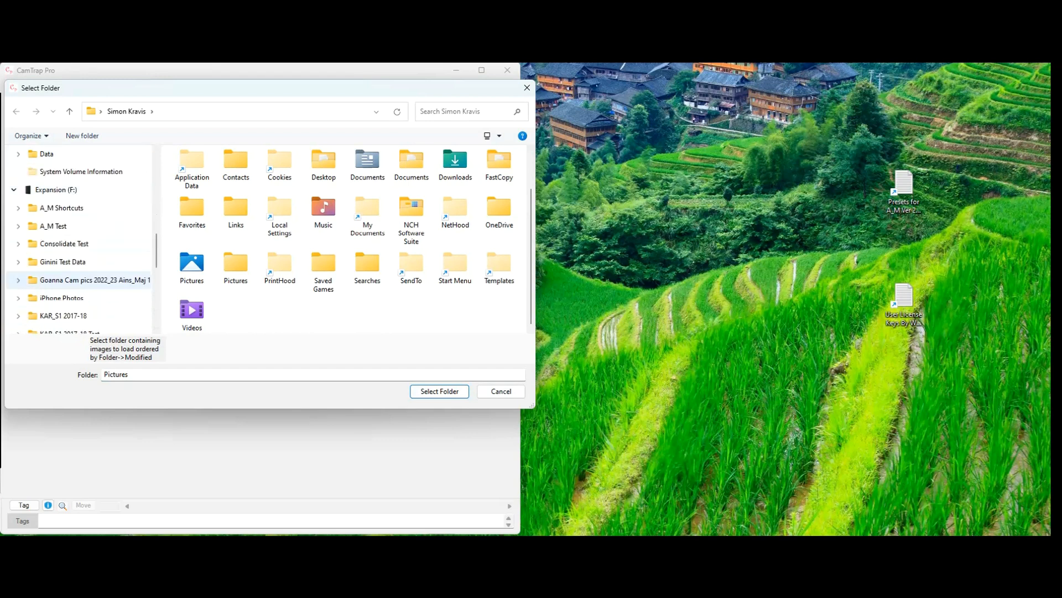
scroll(83, 244, "up", 2)
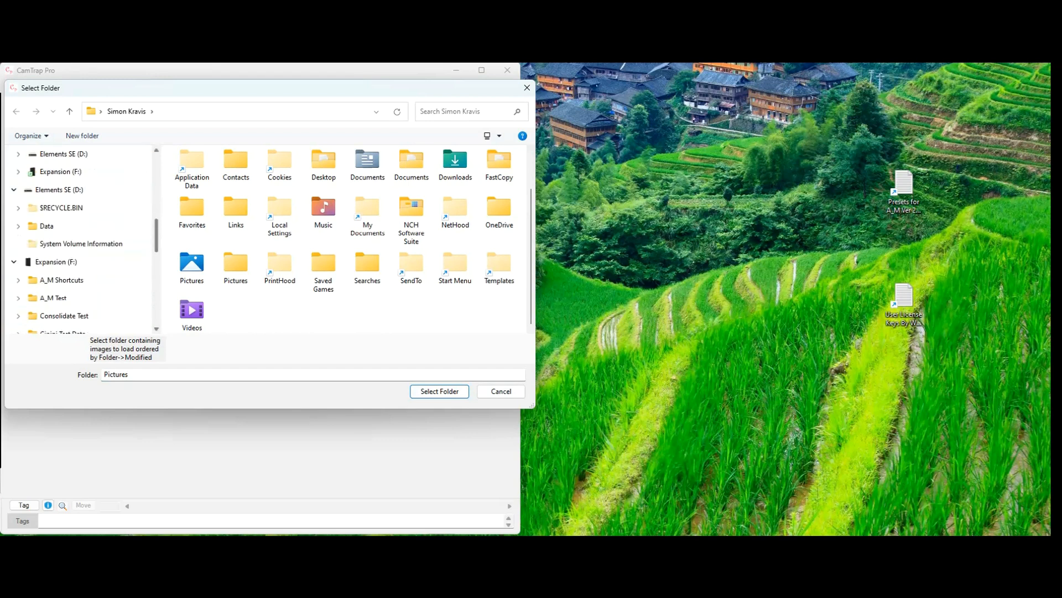
left_click(18, 225)
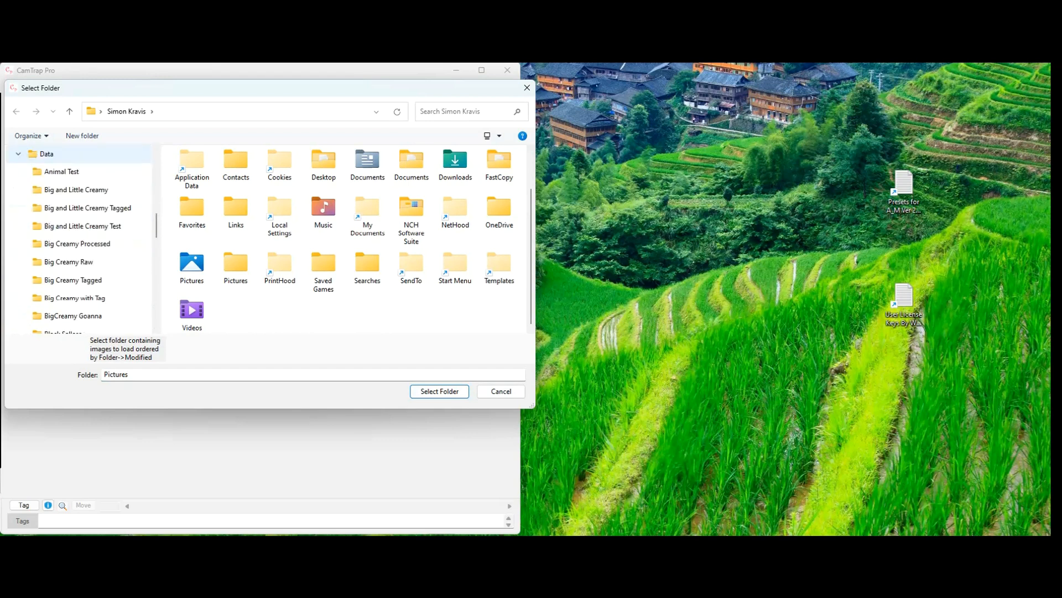
left_click(19, 153)
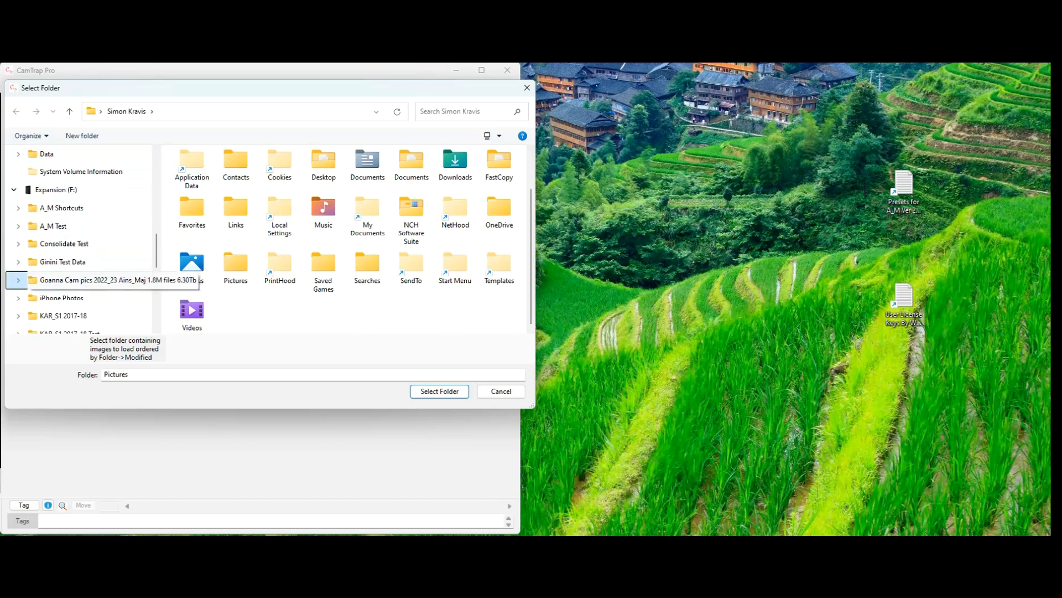
left_click(110, 279)
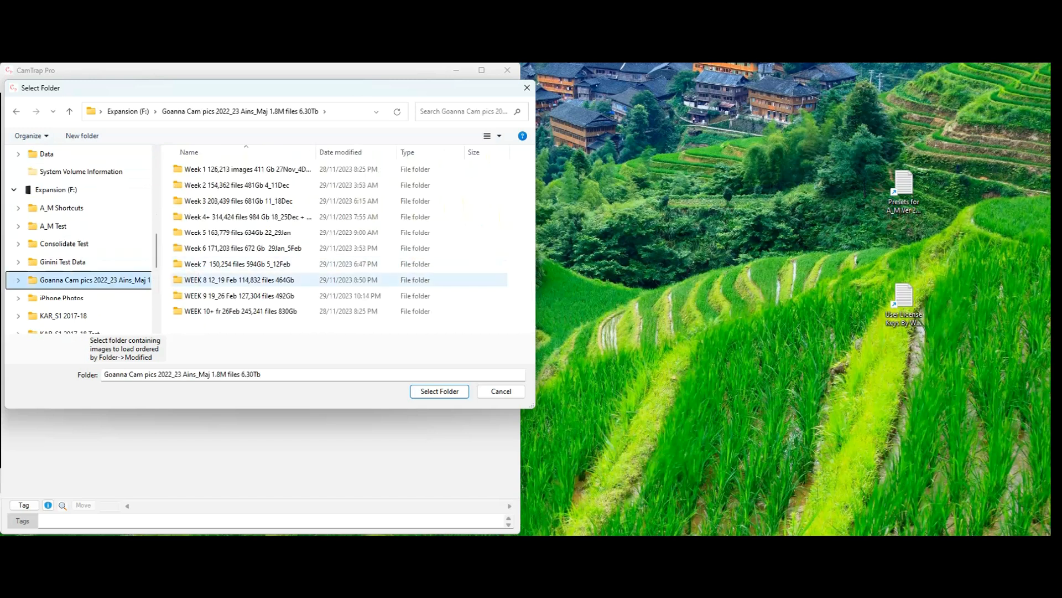
Load the folder WEEK 8 12_19 Feb 114,832 files 464Gb, declining to select from its individual camera folders.
left_click(239, 280)
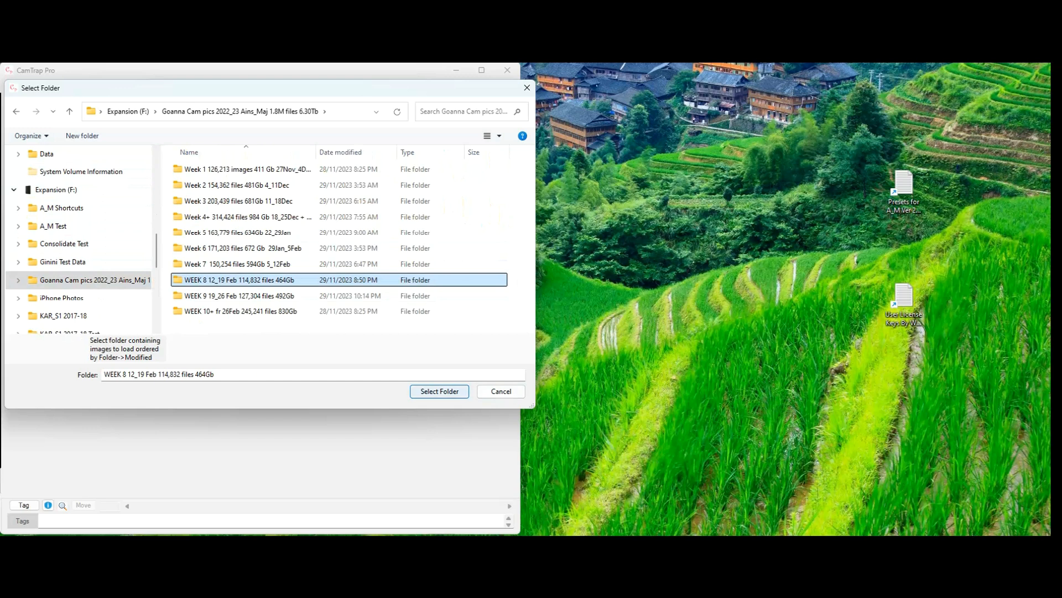
left_click(440, 391)
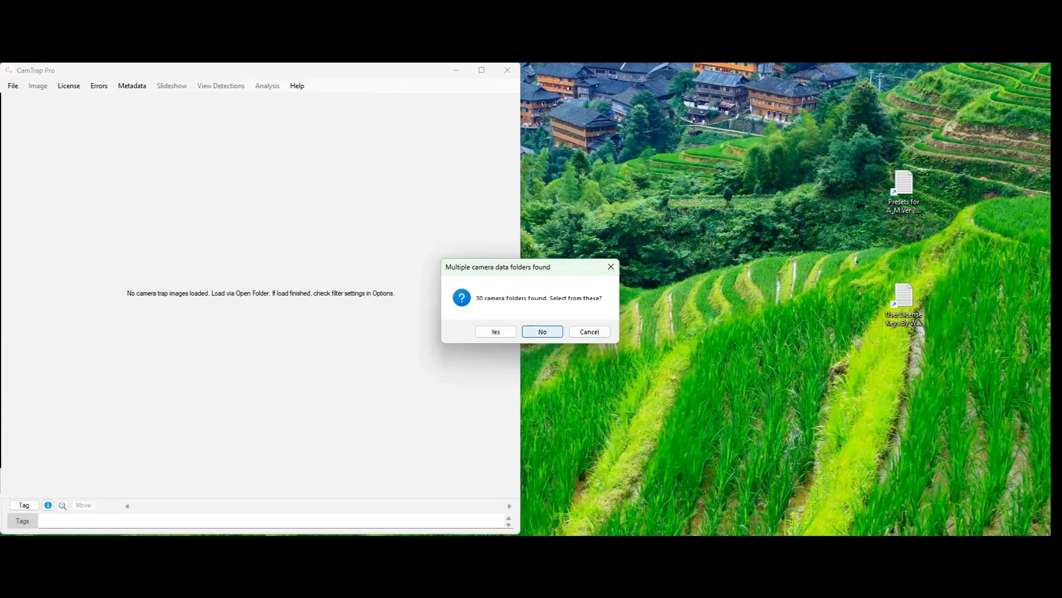
left_click(542, 331)
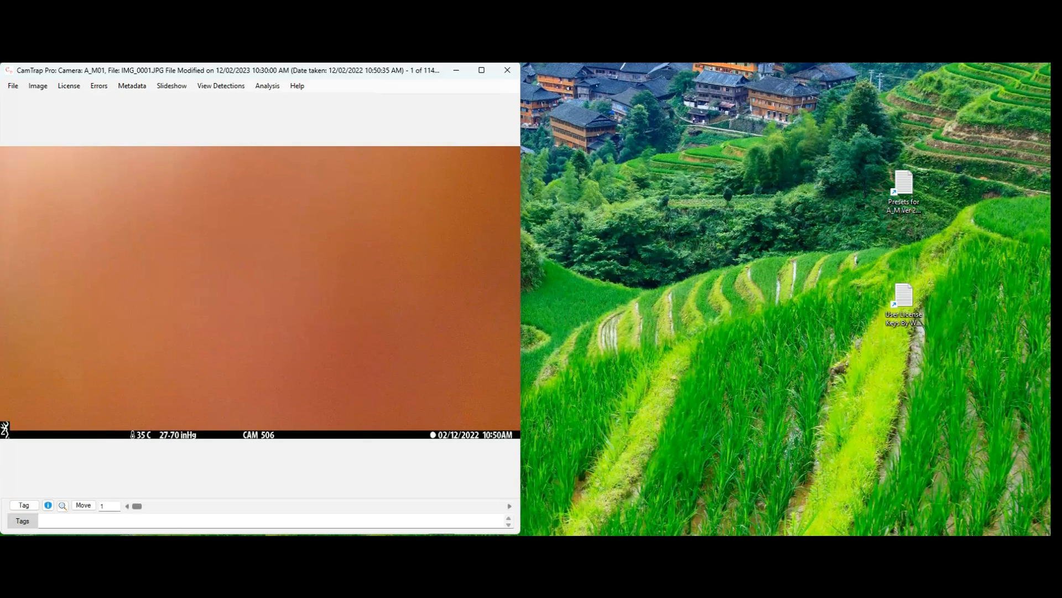
Skim through the loaded camera trap images and return to the first one.
left_click_drag(138, 506, 182, 506)
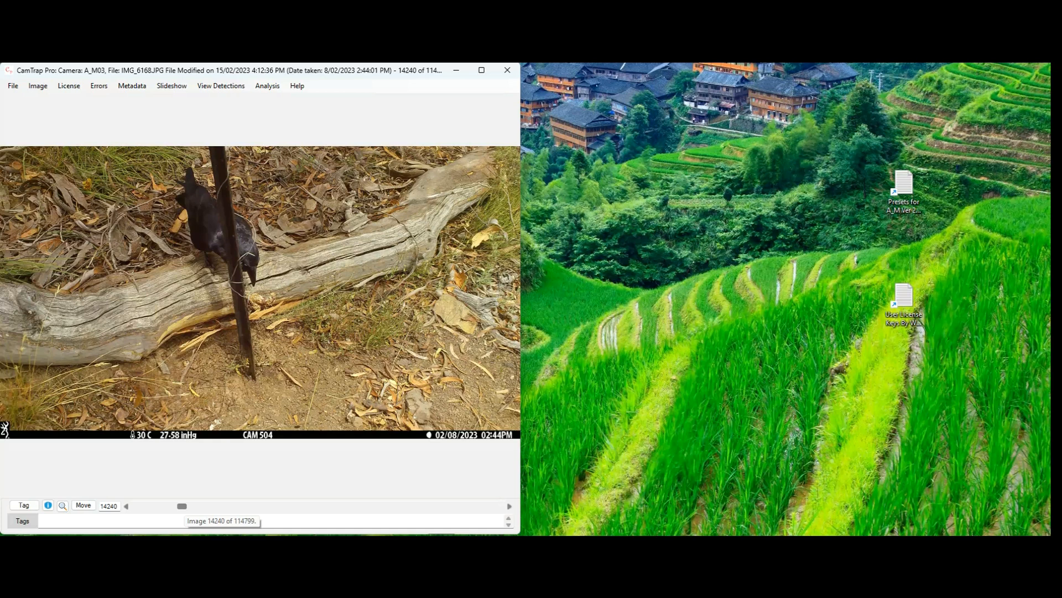
left_click_drag(182, 506, 267, 506)
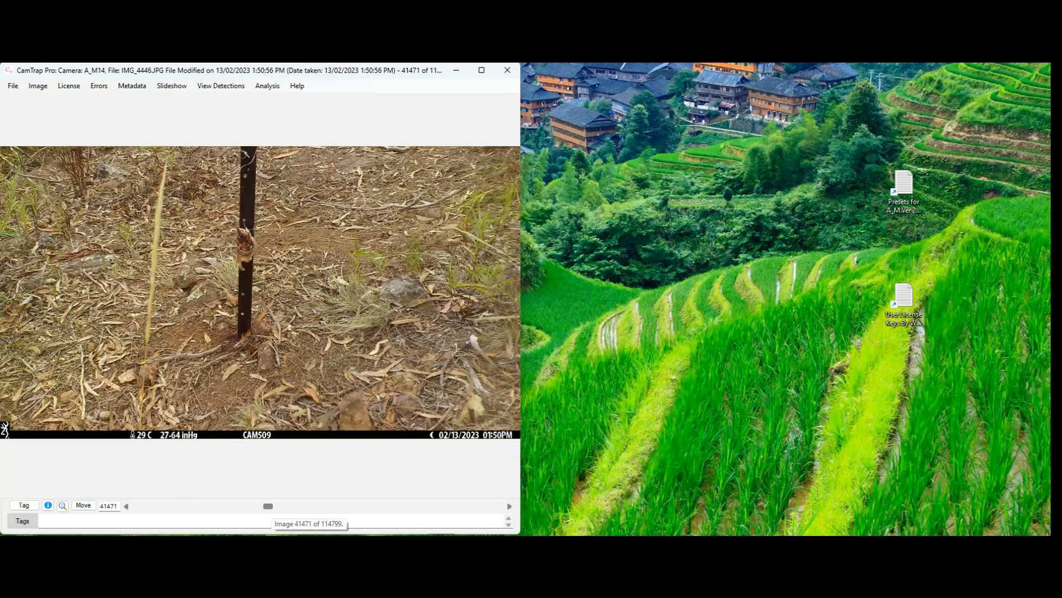
left_click_drag(268, 506, 137, 506)
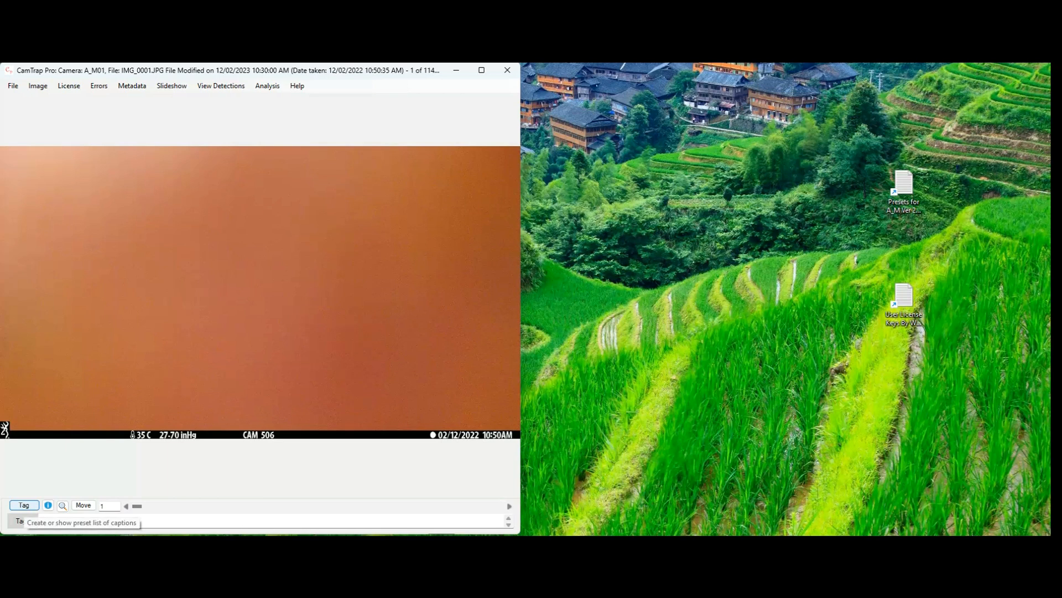
Add the preset tags from the desktop file Presets for A_M Ver 20240718.txt and close the preset list without tagging the image.
left_click(24, 505)
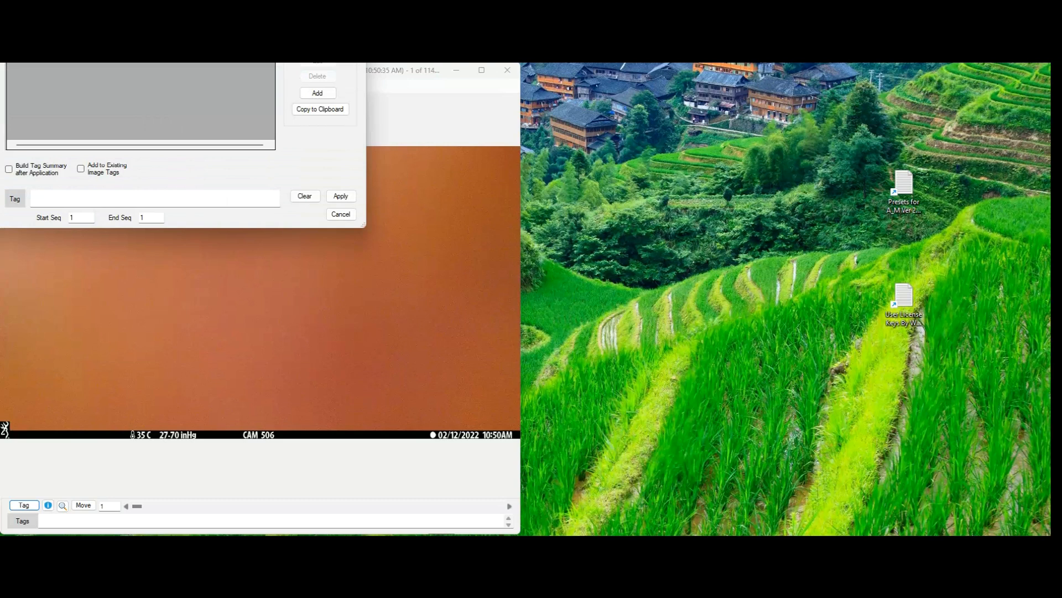
left_click_drag(163, 12, 280, 161)
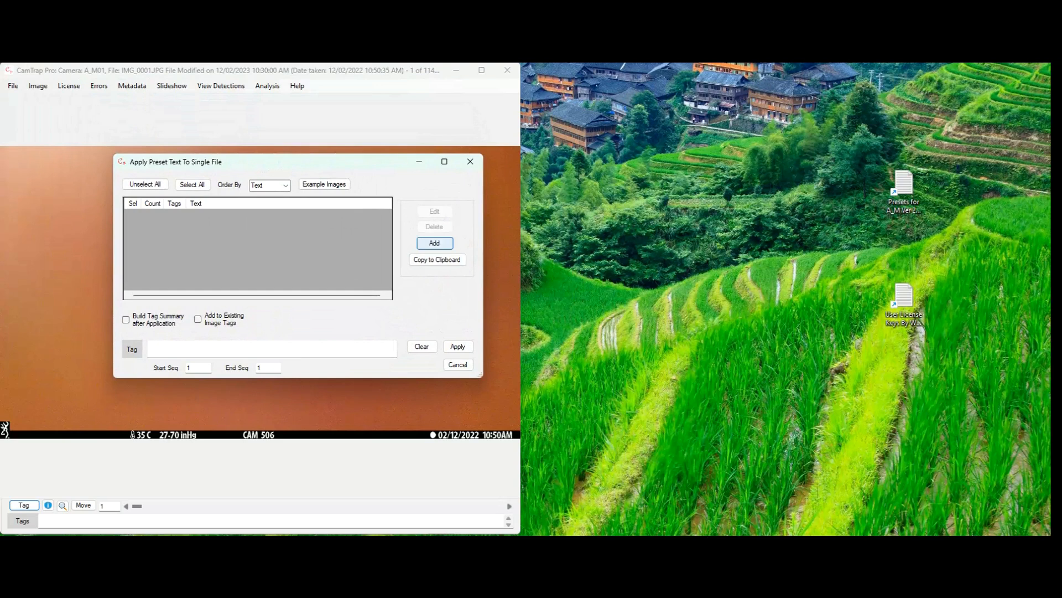
left_click(434, 243)
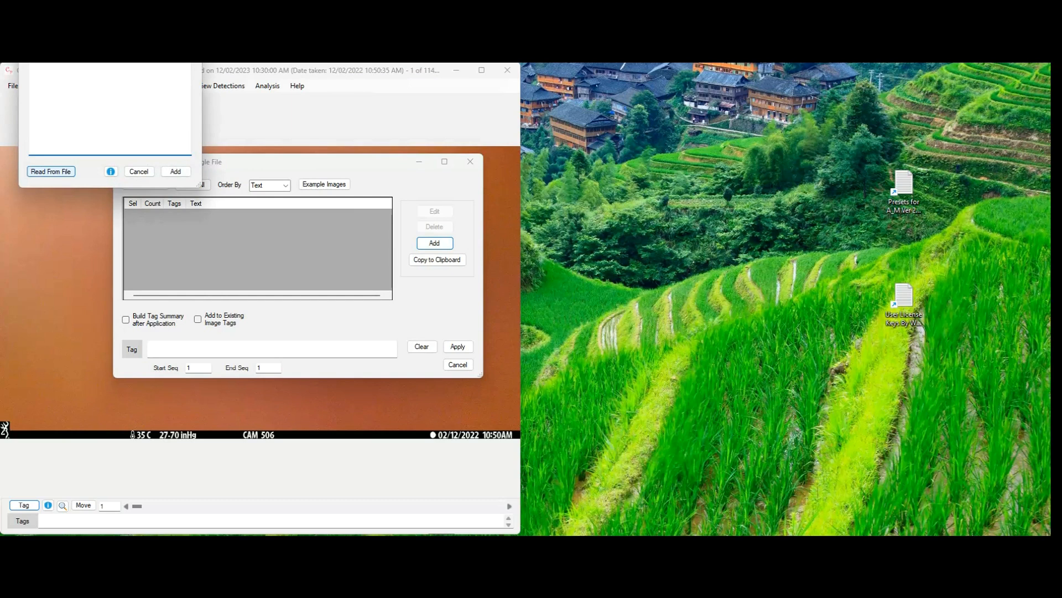
left_click(51, 171)
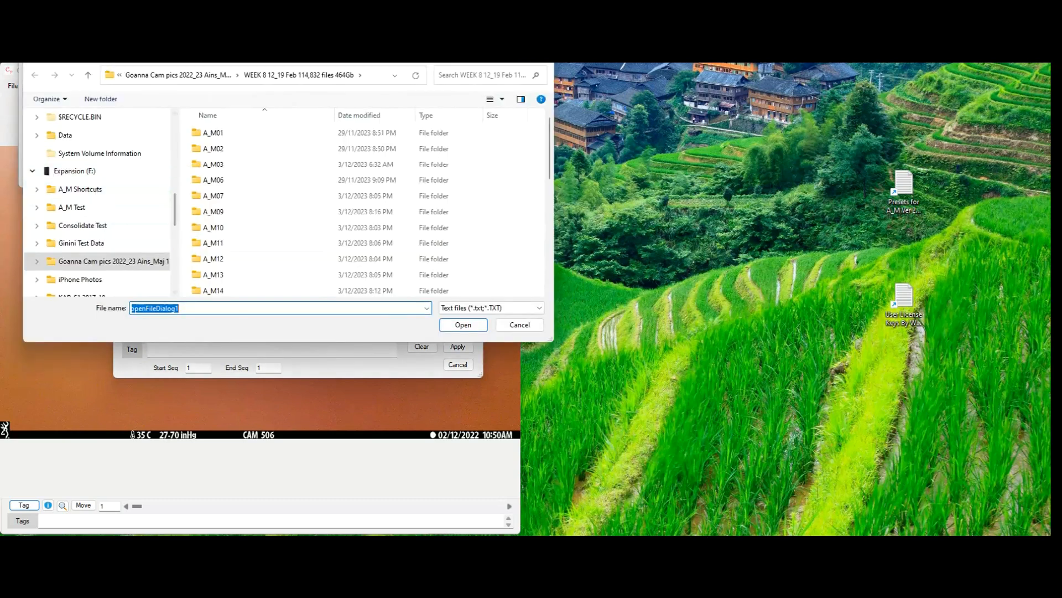
scroll(97, 205, "up", 5)
scroll(100, 205, "up", 5)
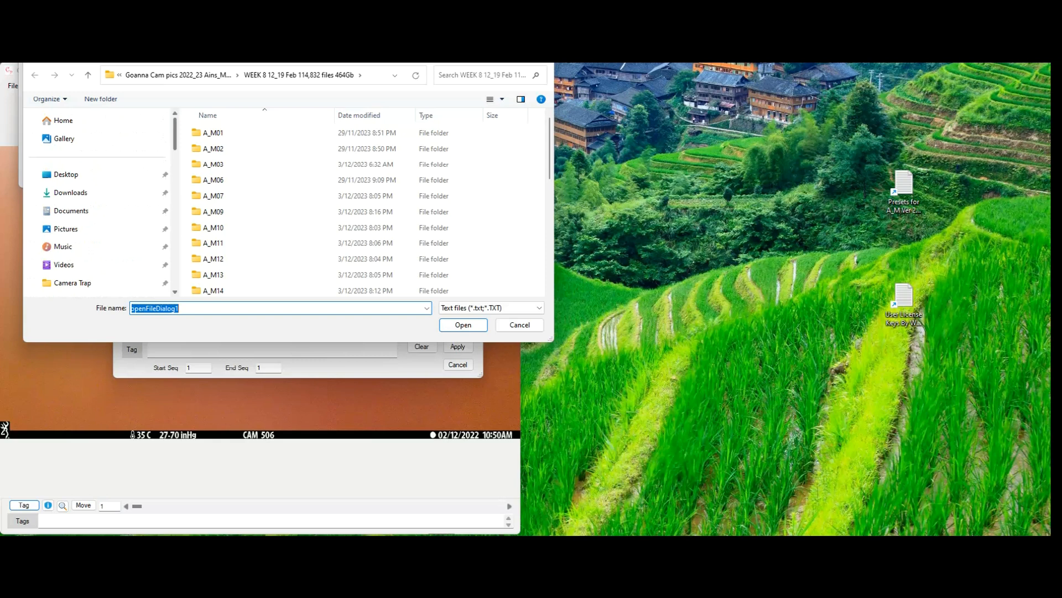
left_click(66, 174)
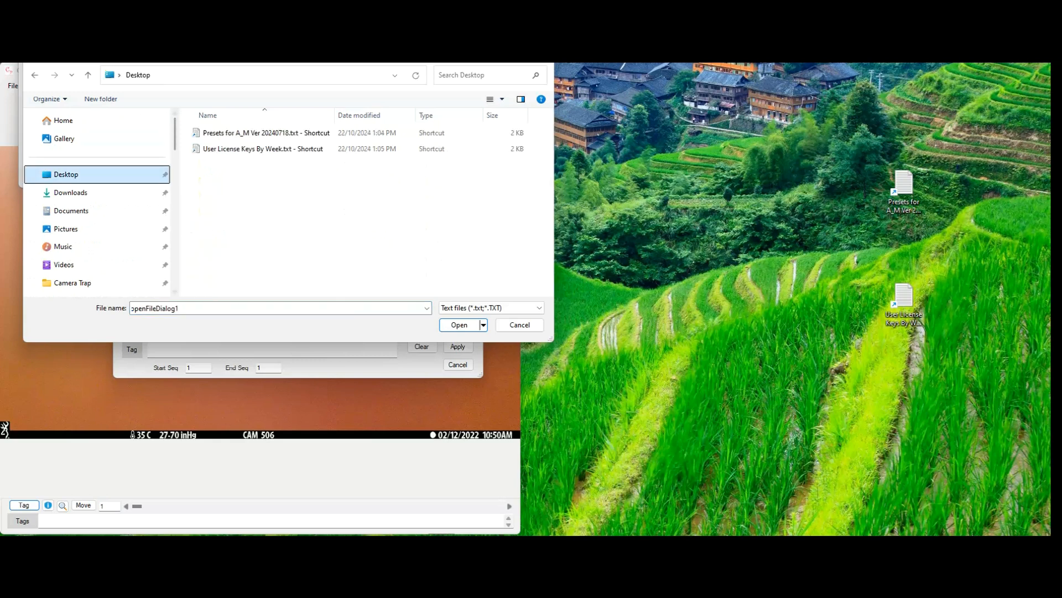
left_click(266, 133)
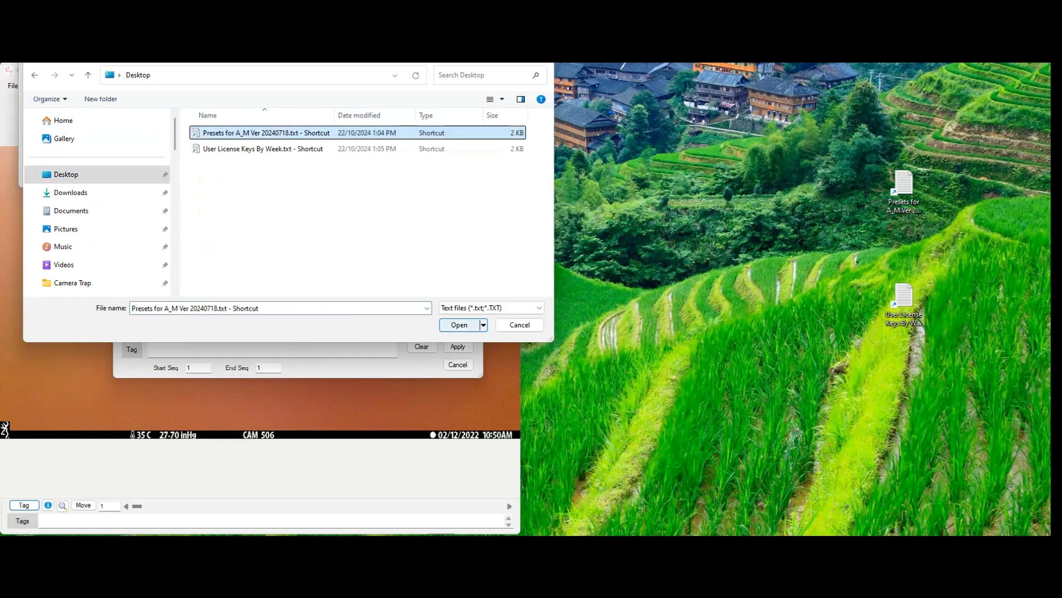
left_click(460, 324)
left_click(175, 171)
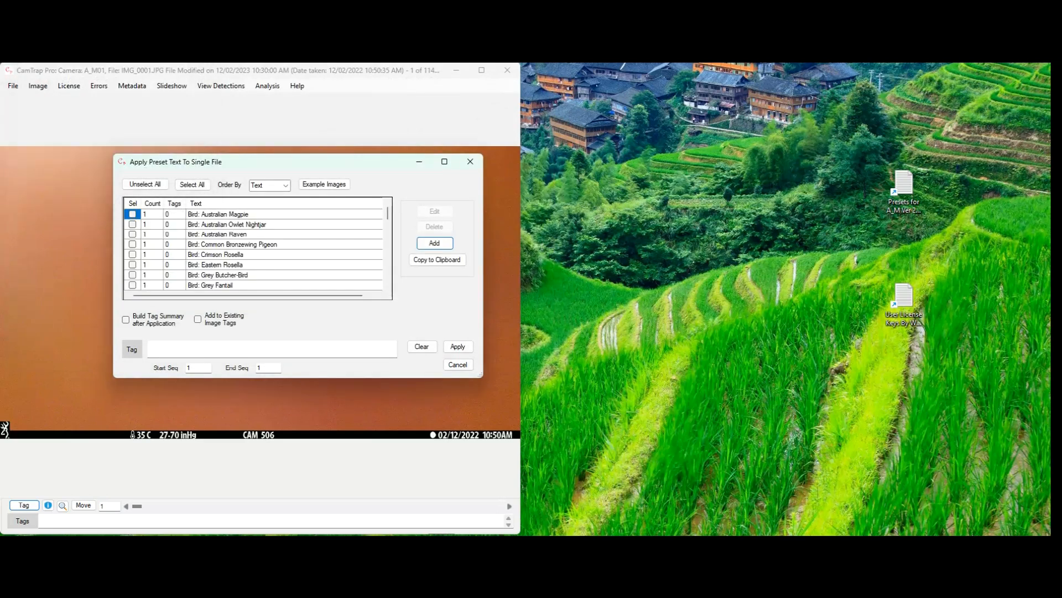
left_click(457, 364)
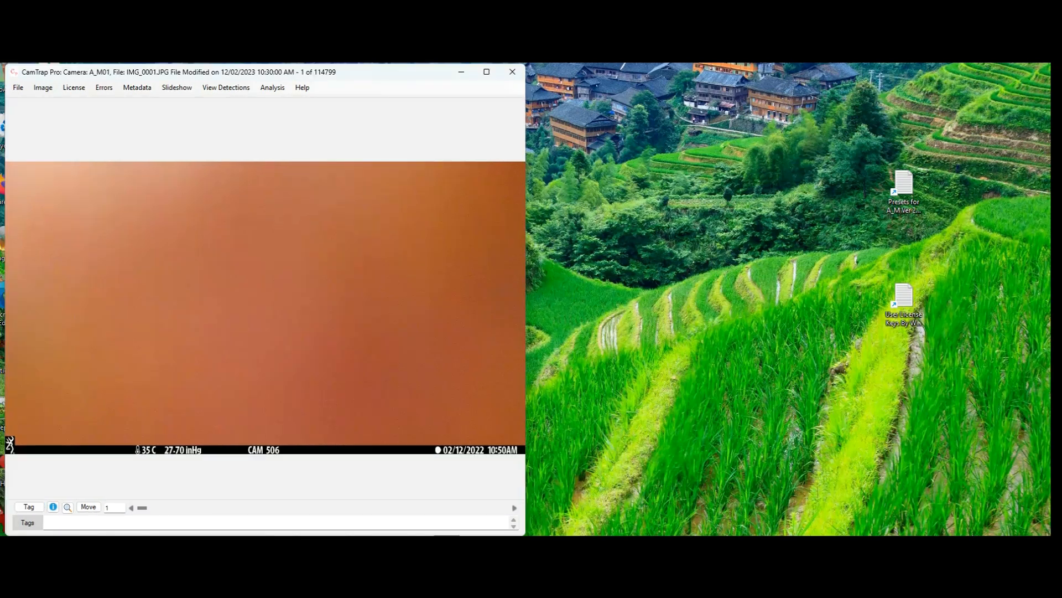
Plot the loaded images as count versus time, accepting the preset tag and highlight display options.
left_click(272, 87)
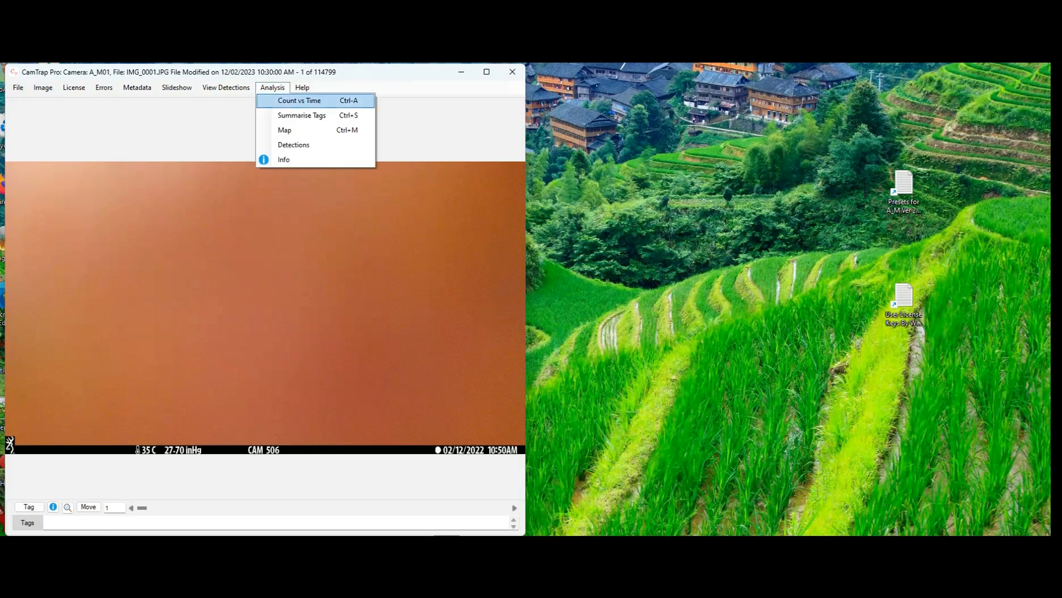
key("Return")
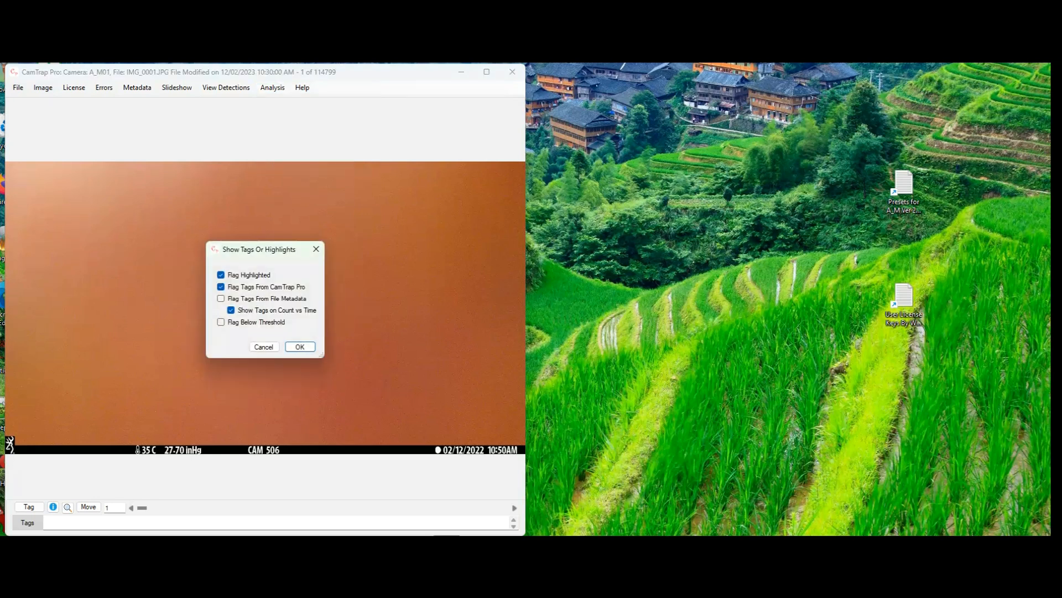
key("Return")
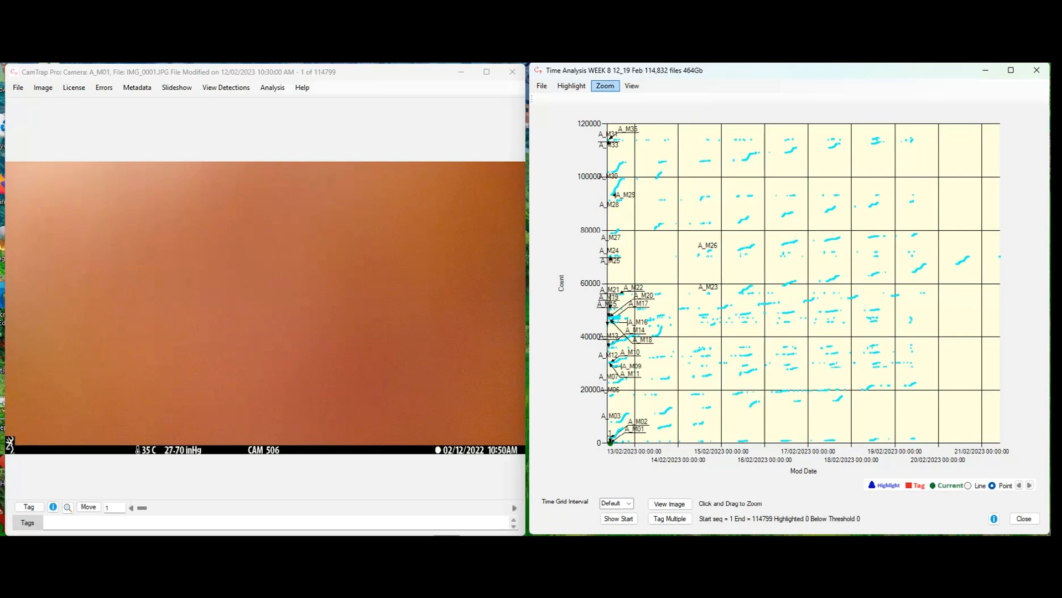
Load the machine learning results from image_recognition_file2.json in the WEEK 8 folder to highlight the detections on the chart.
left_click(571, 86)
mouse_move(599, 123)
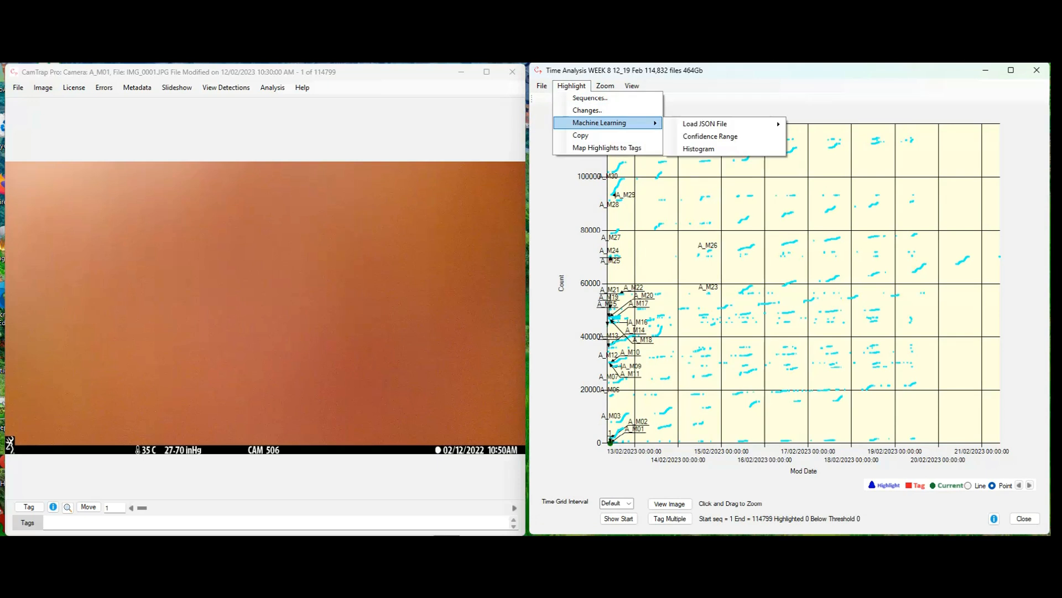
left_click(714, 124)
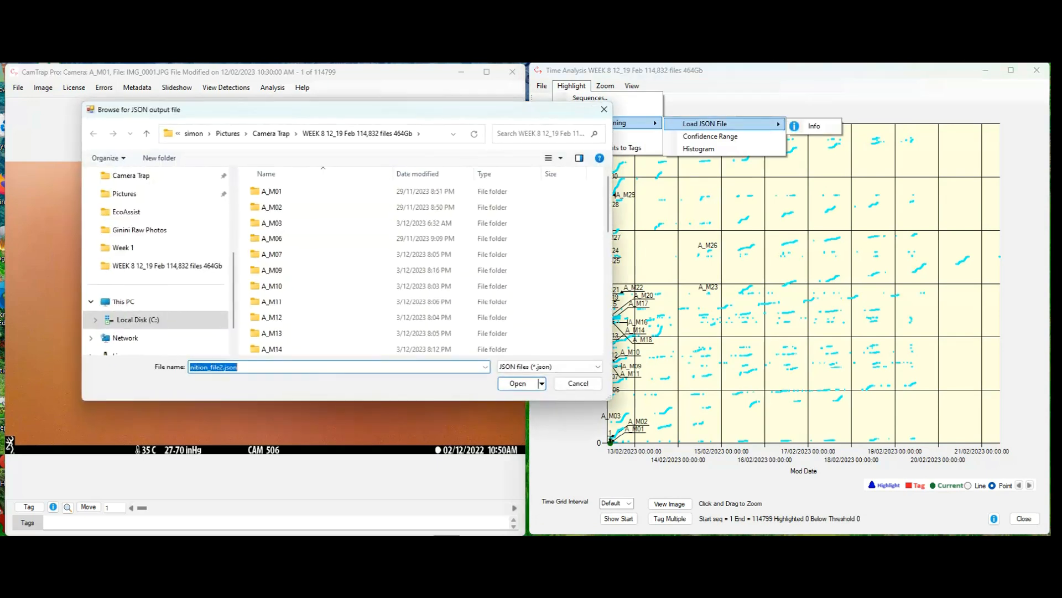
left_click_drag(608, 221, 609, 335)
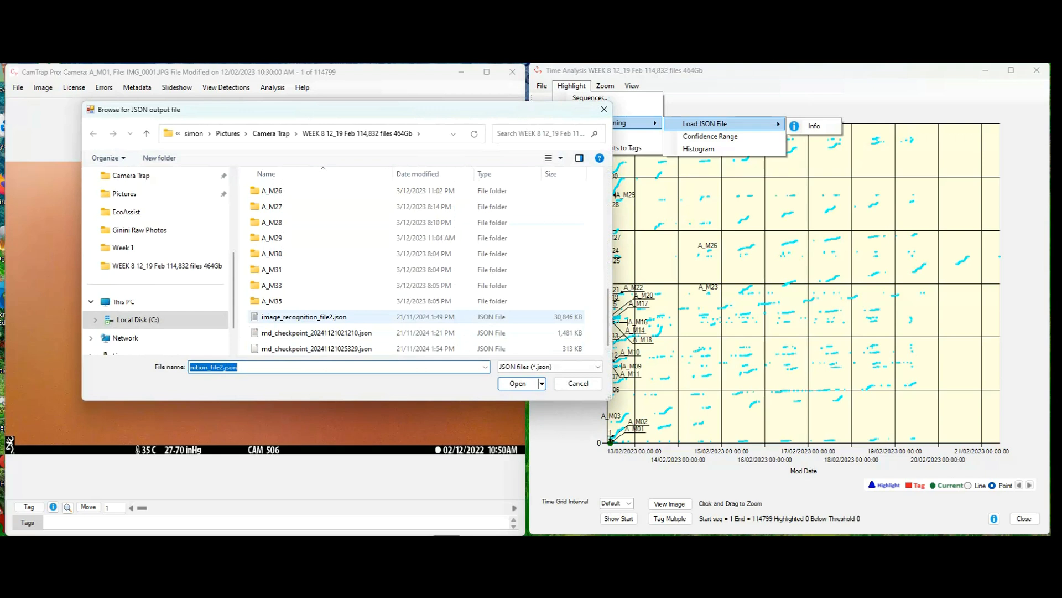
left_click(332, 317)
left_click(518, 384)
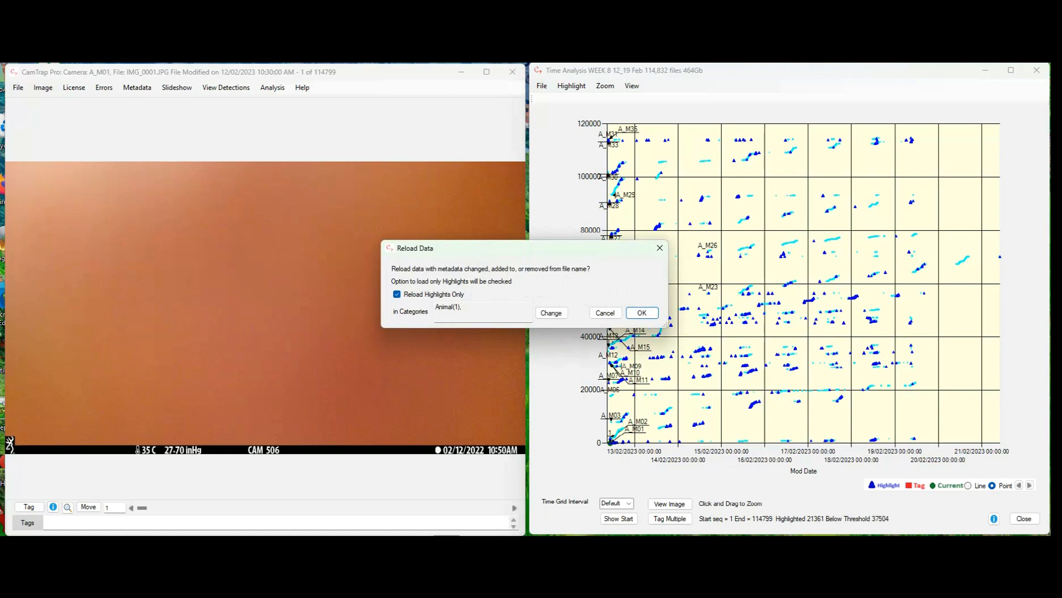
Reload only the highlighted images in the Animal category and process just the A_M01 camera folder.
key("Return")
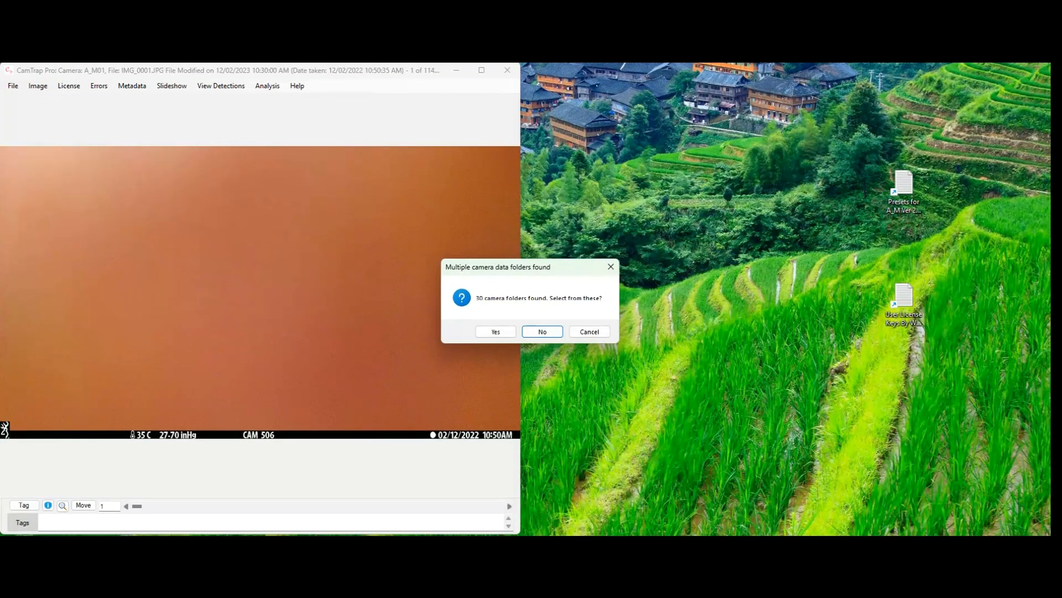
left_click(496, 332)
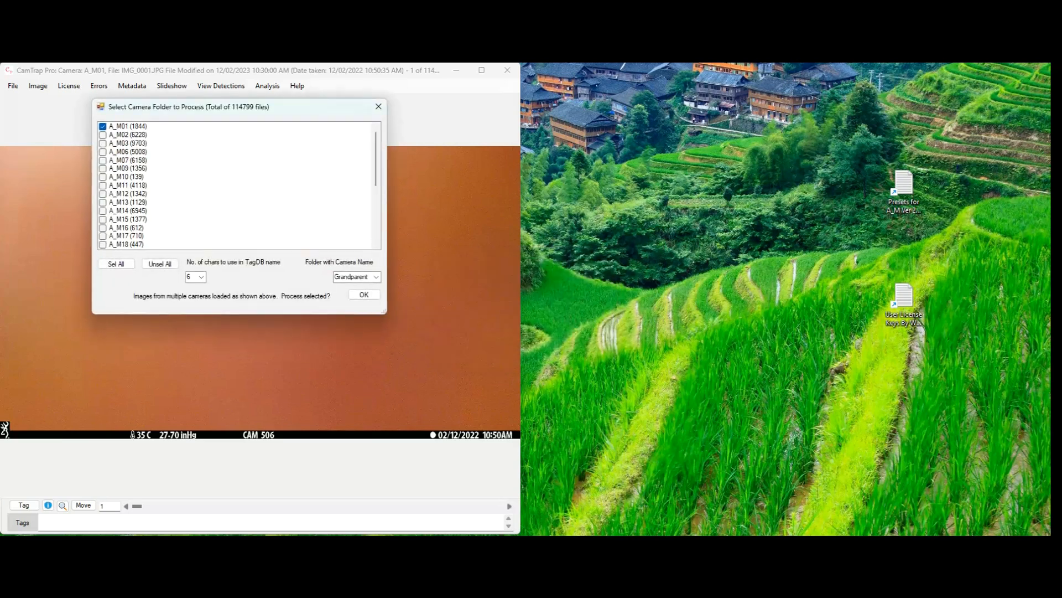
double_click(128, 127)
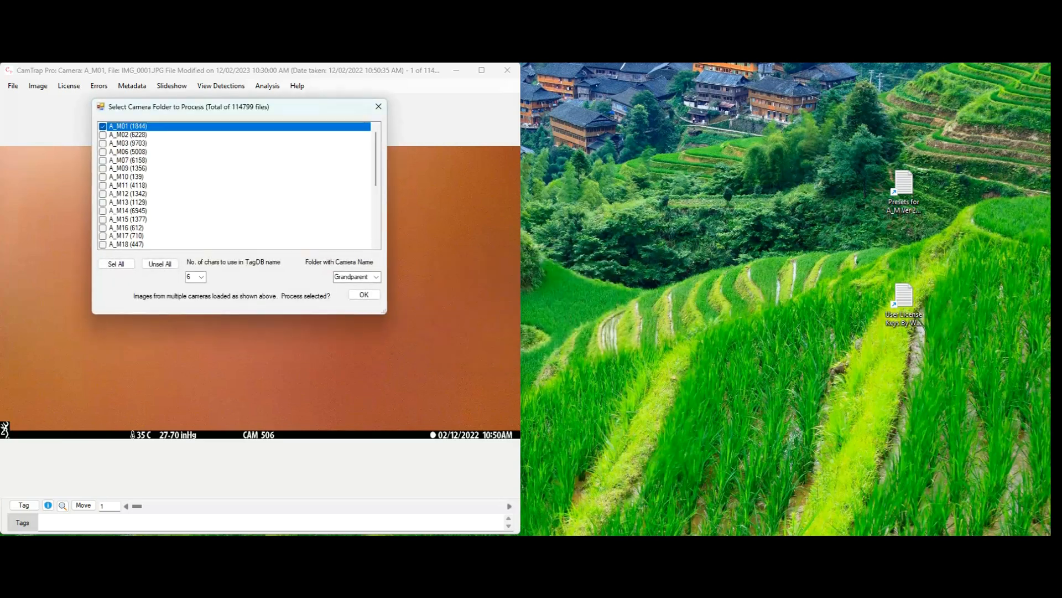
left_click(364, 294)
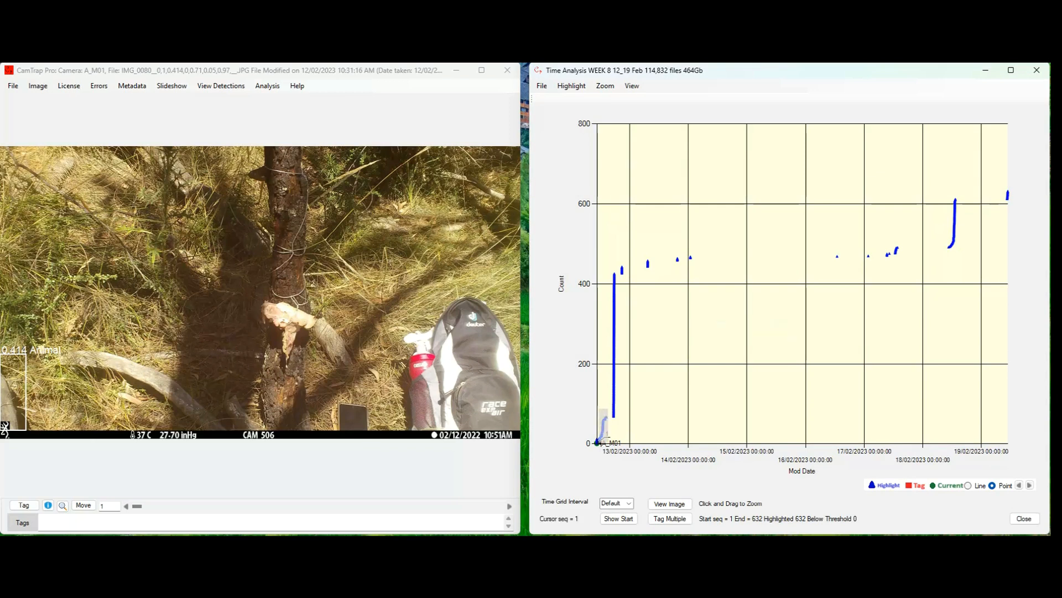
Zoom into the earliest cluster of detections on 12/02/2023 and check sample images along it up to the last point.
left_click_drag(599, 443, 608, 409)
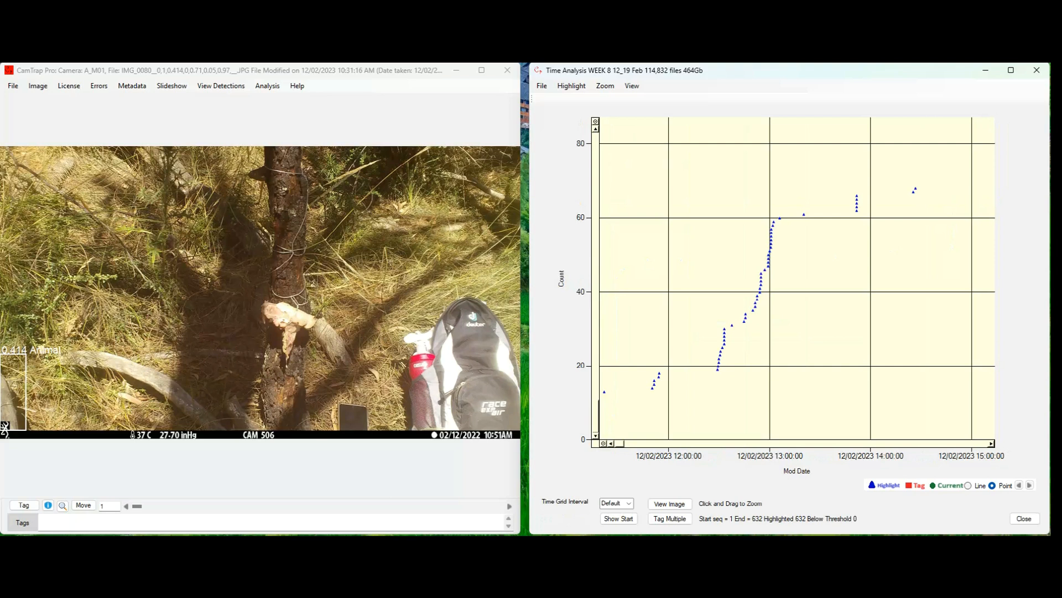
left_click(654, 384)
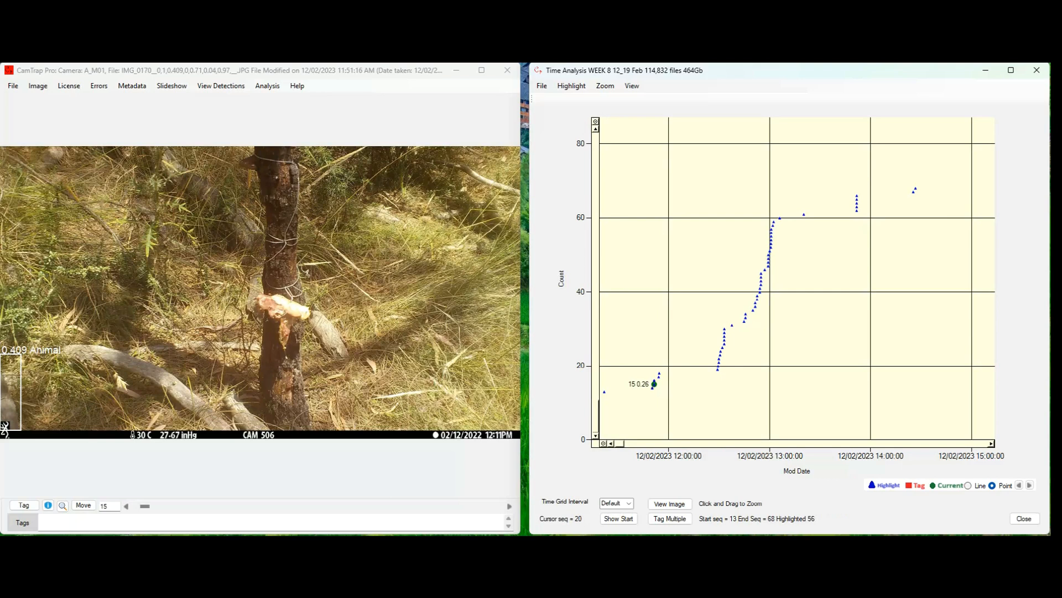
left_click(718, 365)
left_click(762, 274)
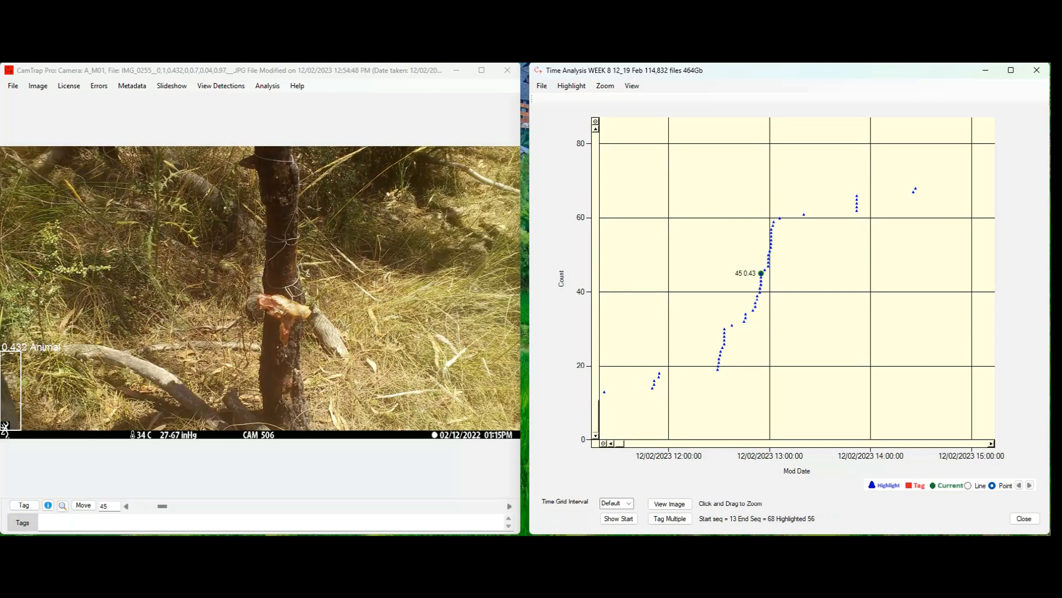
left_click(773, 225)
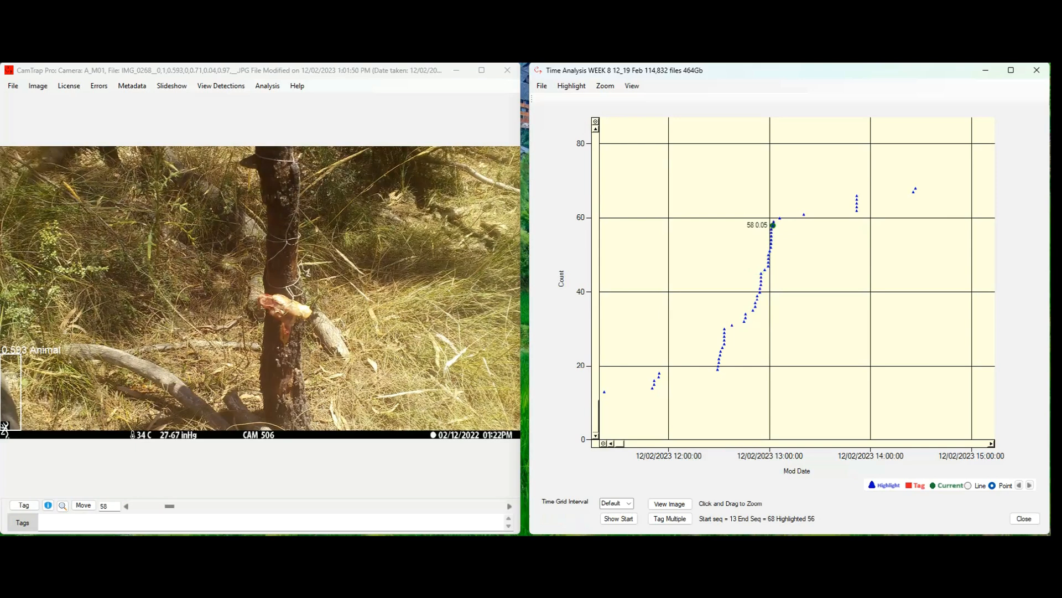
left_click(804, 214)
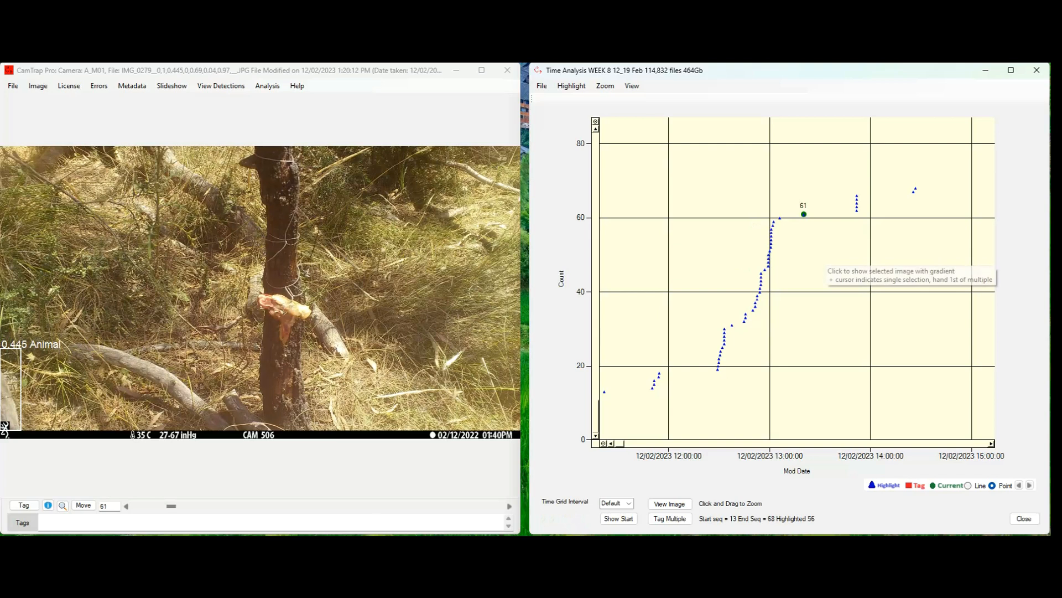
left_click(857, 206)
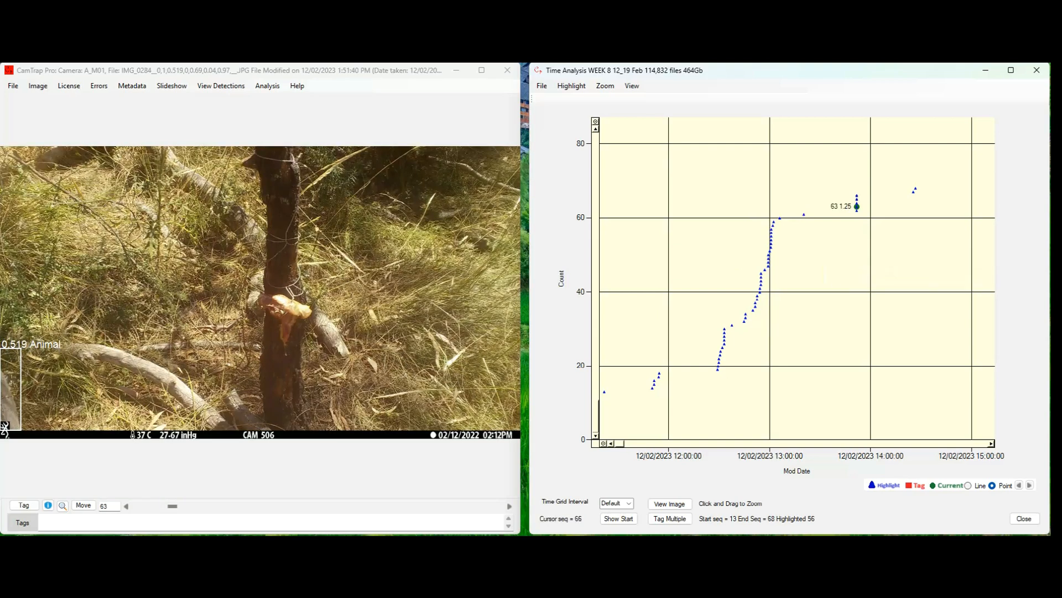
left_click(857, 196)
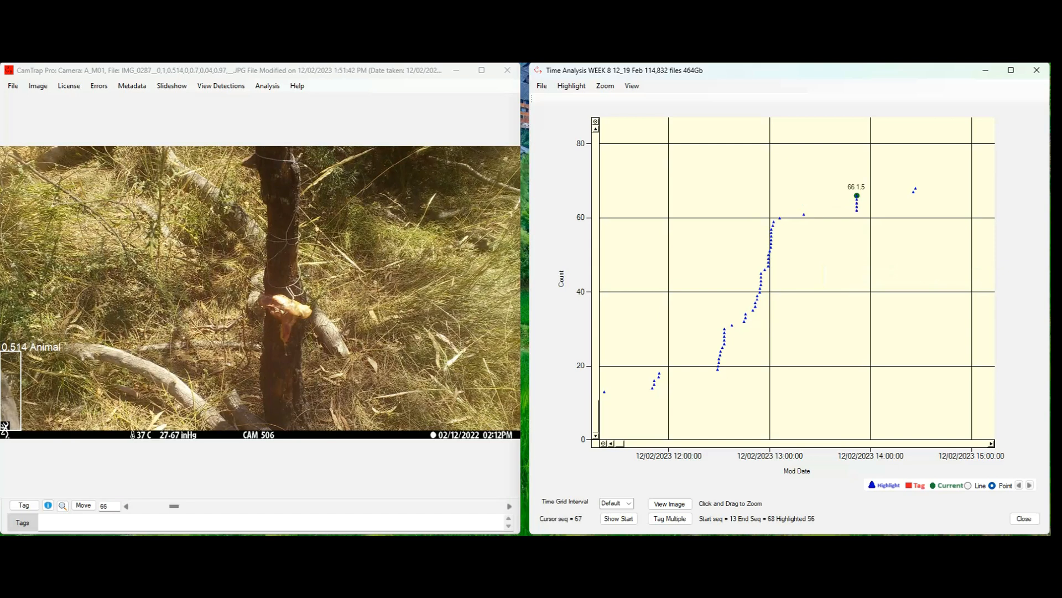
left_click(916, 188)
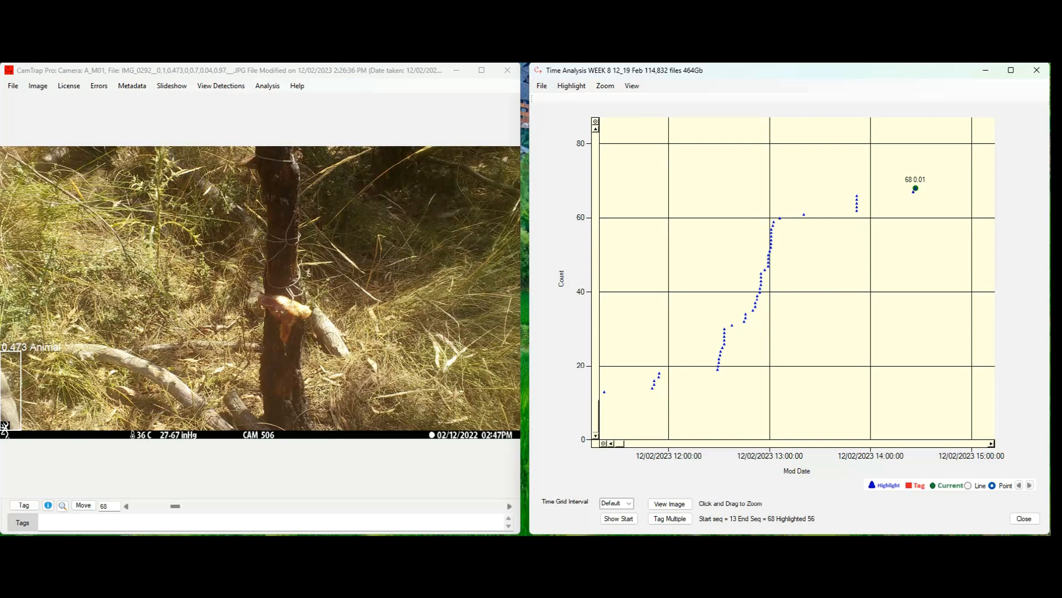
Unzoom the chart, zoom into the steep run of detections between 17:00 and 18:00 on 12/02/2023, and inspect images along it.
left_click(605, 86)
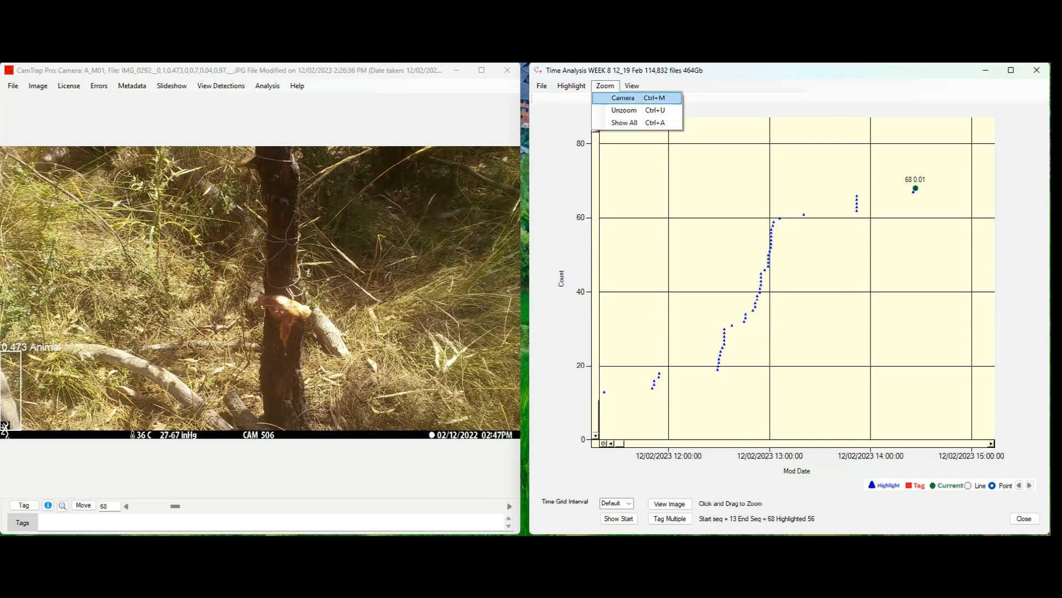
left_click(625, 110)
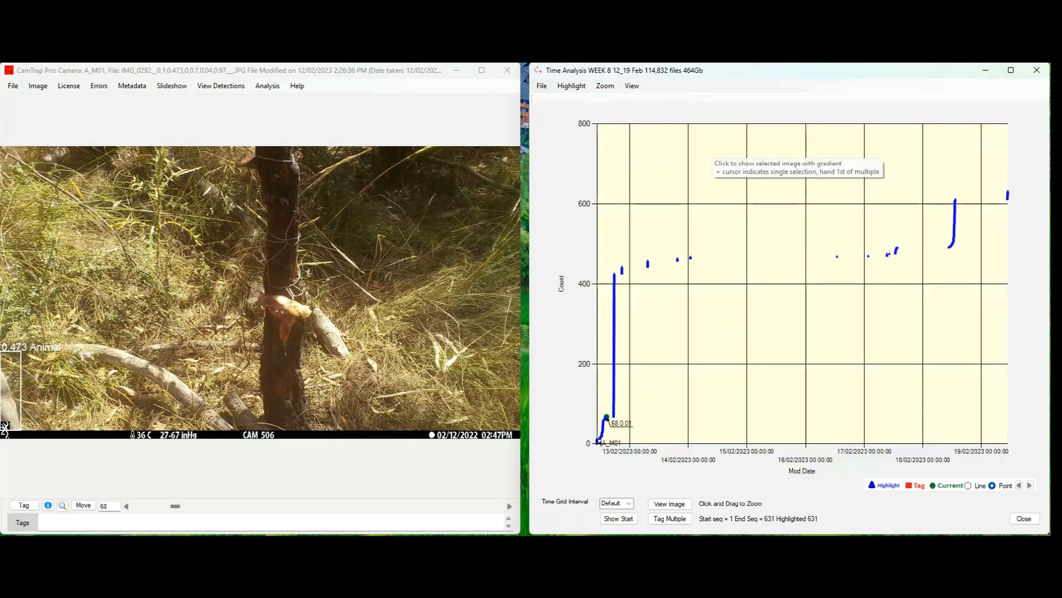
left_click_drag(609, 266, 620, 421)
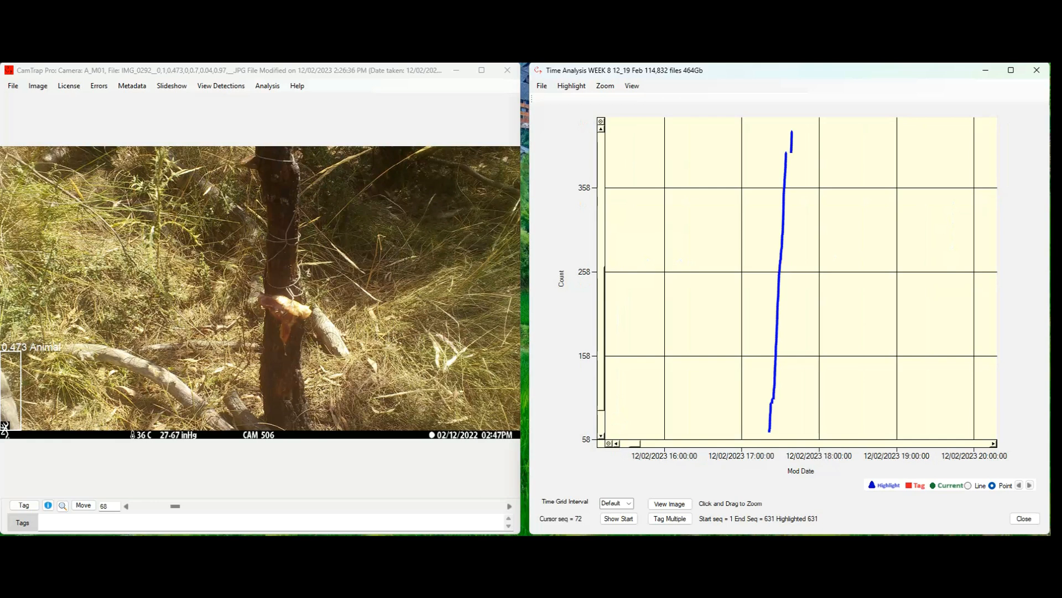
left_click(770, 430)
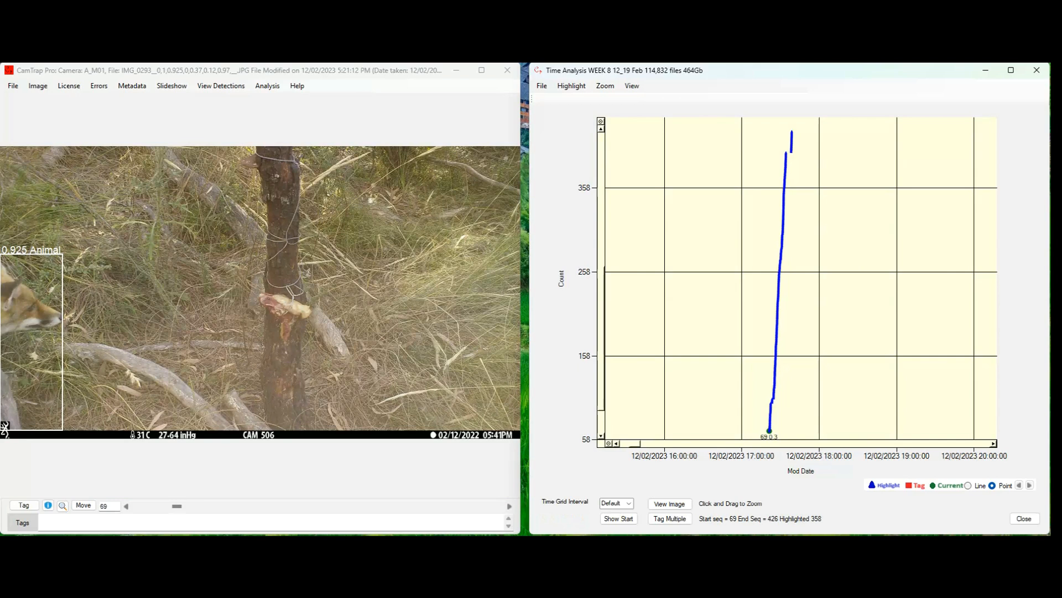
key("Right")
key("Right")
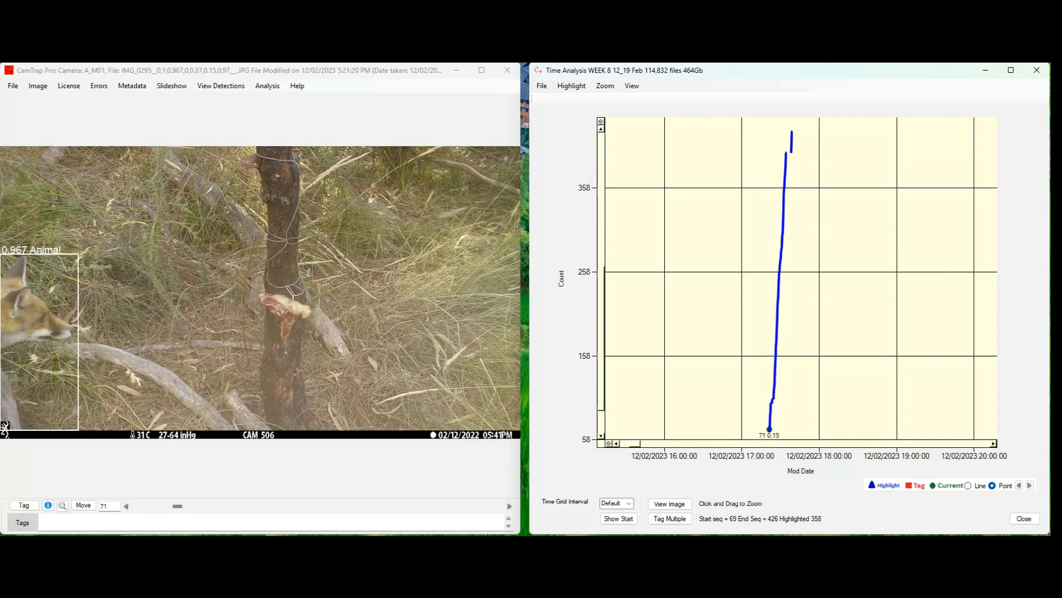
left_click(774, 394)
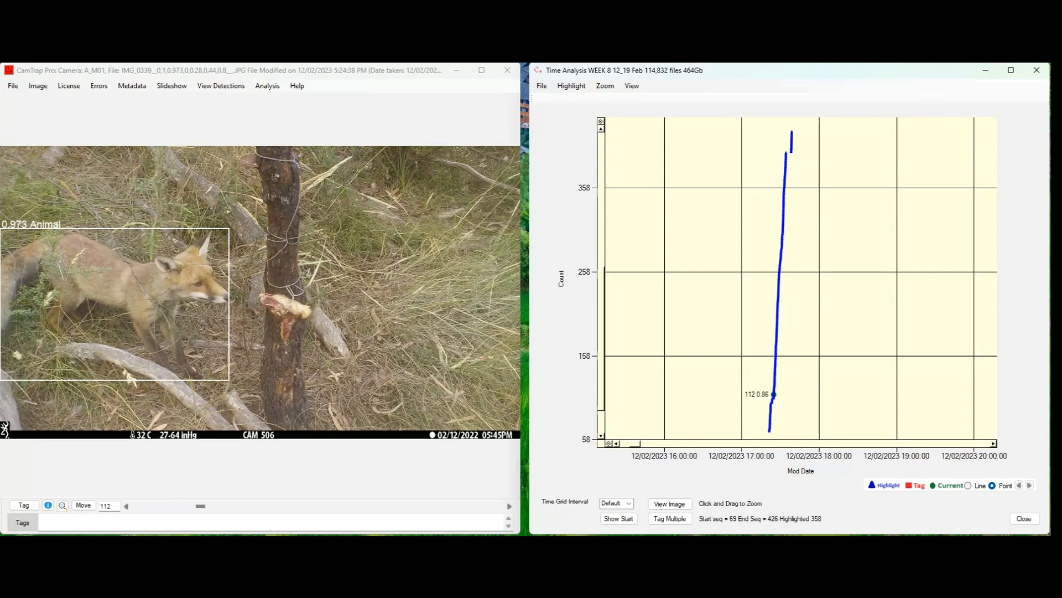
left_click(787, 158)
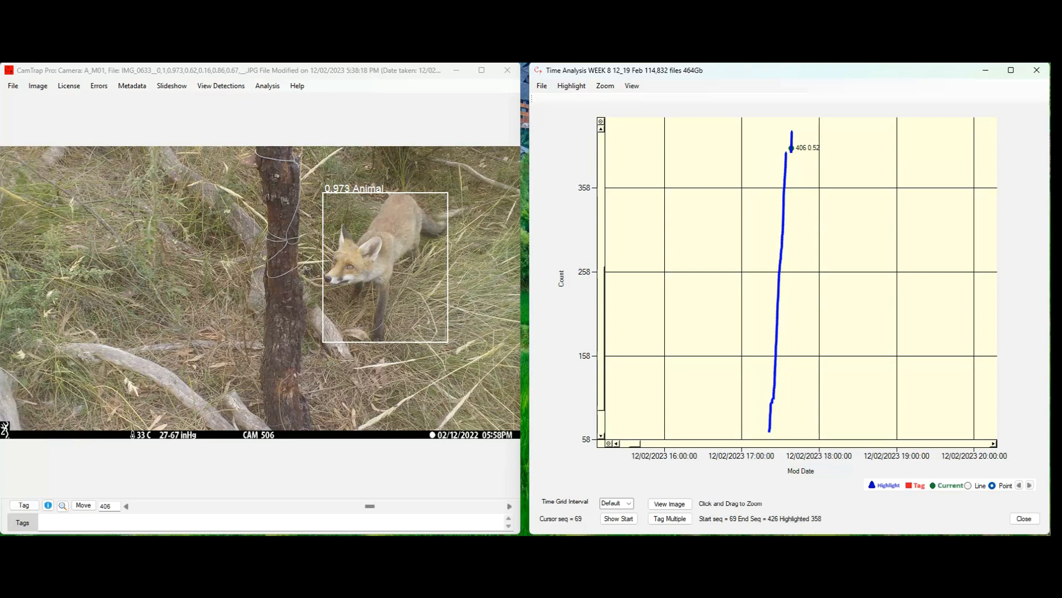
Tag the first image of the steep run with the preset Med-L Mamm: Fox and display the tag on the chart.
left_click(769, 430)
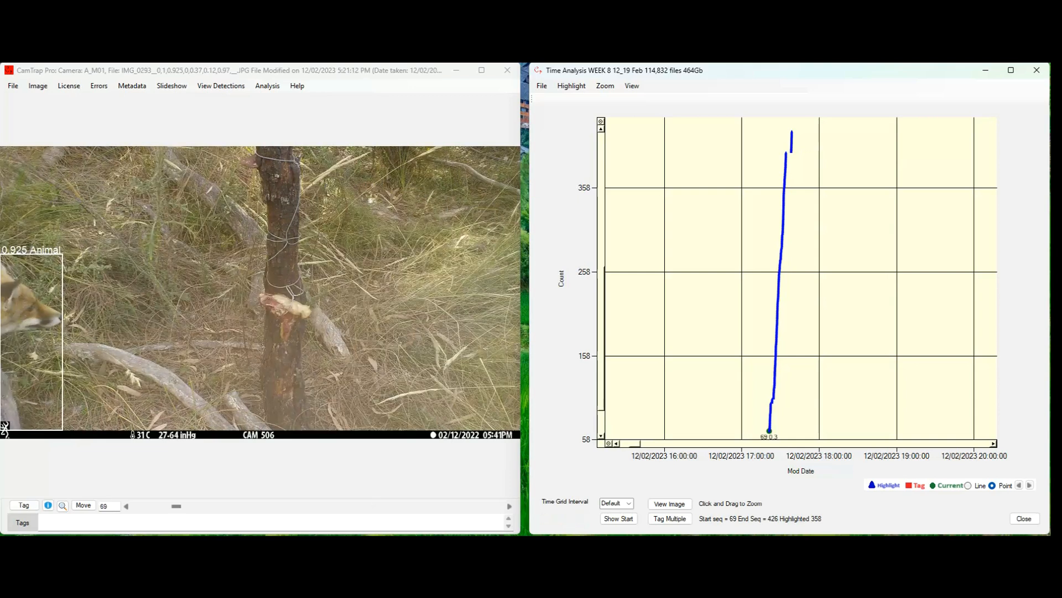
left_click(24, 505)
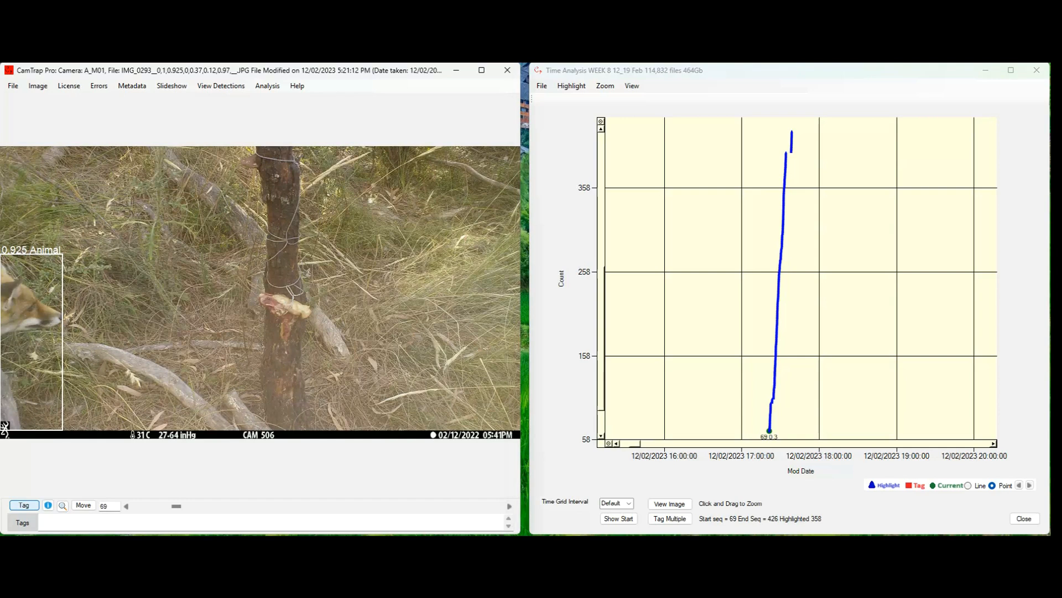
scroll(254, 249, "down", 10)
scroll(255, 249, "up", 3)
scroll(255, 249, "down", 4)
scroll(255, 249, "down", 1)
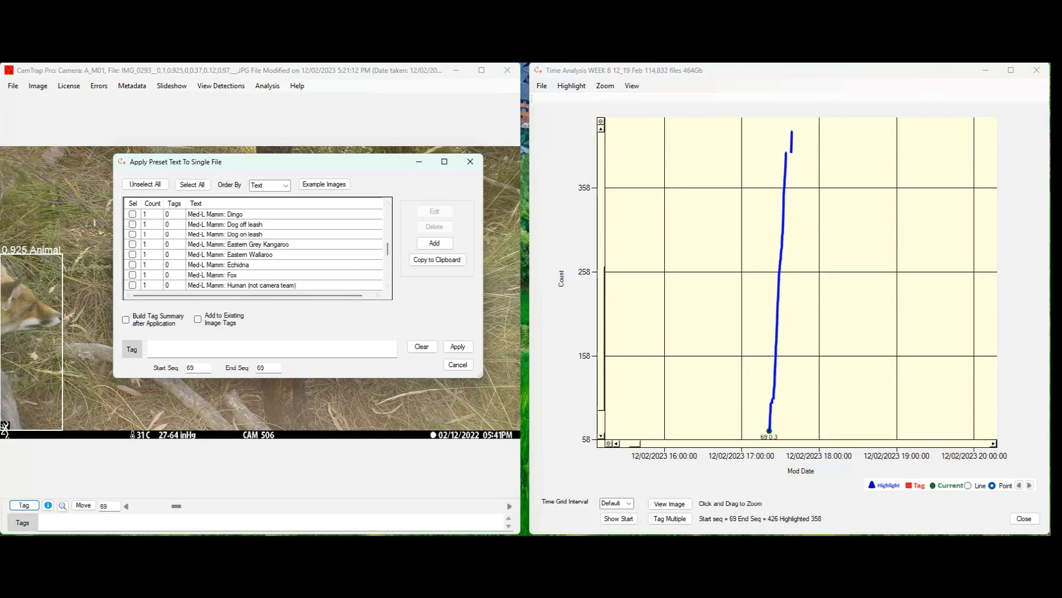
left_click(132, 275)
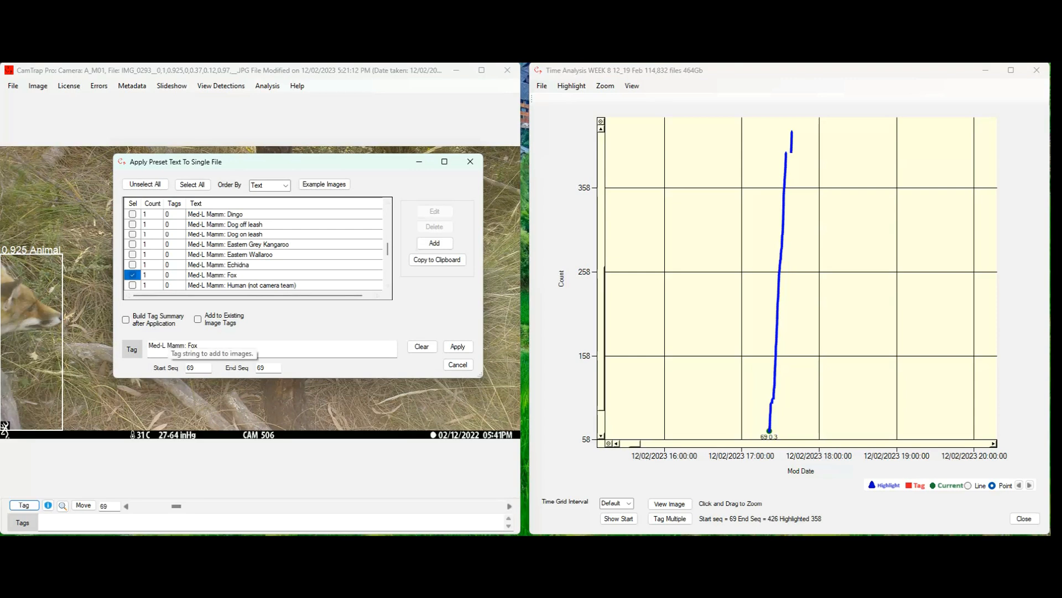
left_click(458, 347)
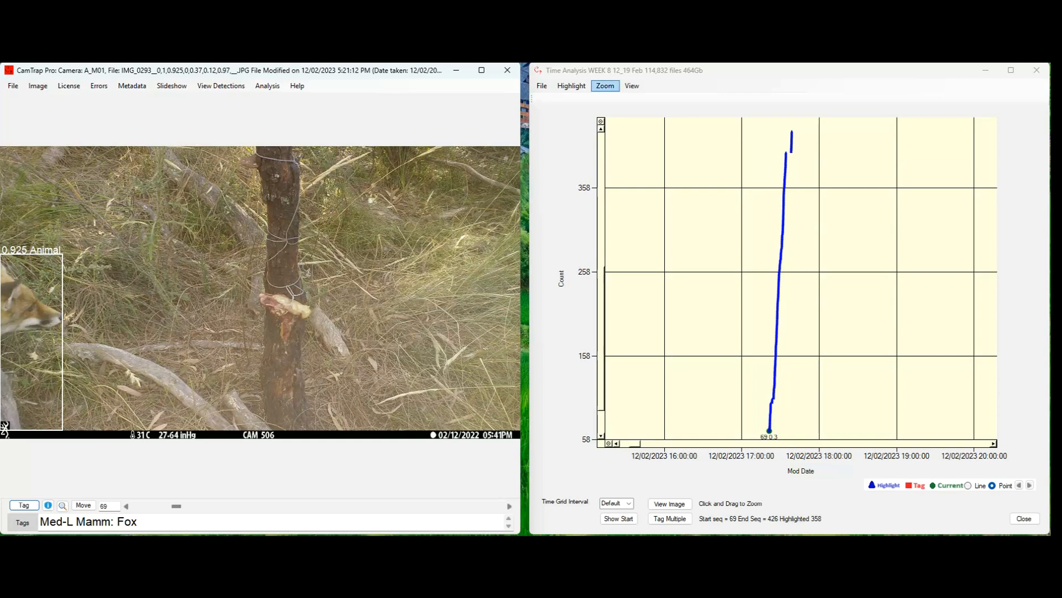
left_click(632, 86)
left_click(661, 98)
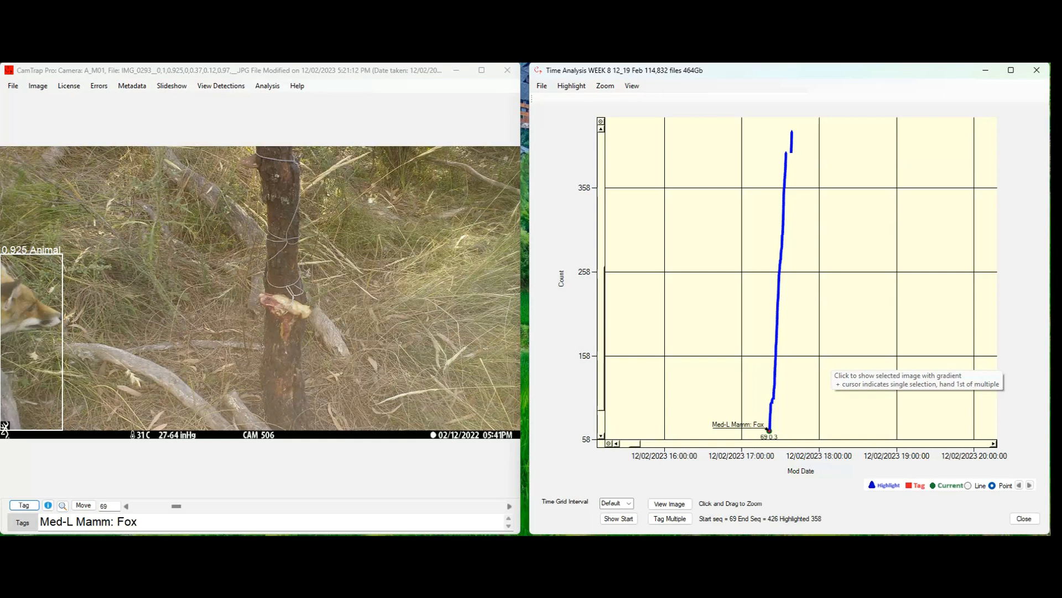
Zoom into the gap near the end of the fox run and compare the images on either side of it.
left_click_drag(778, 131, 807, 168)
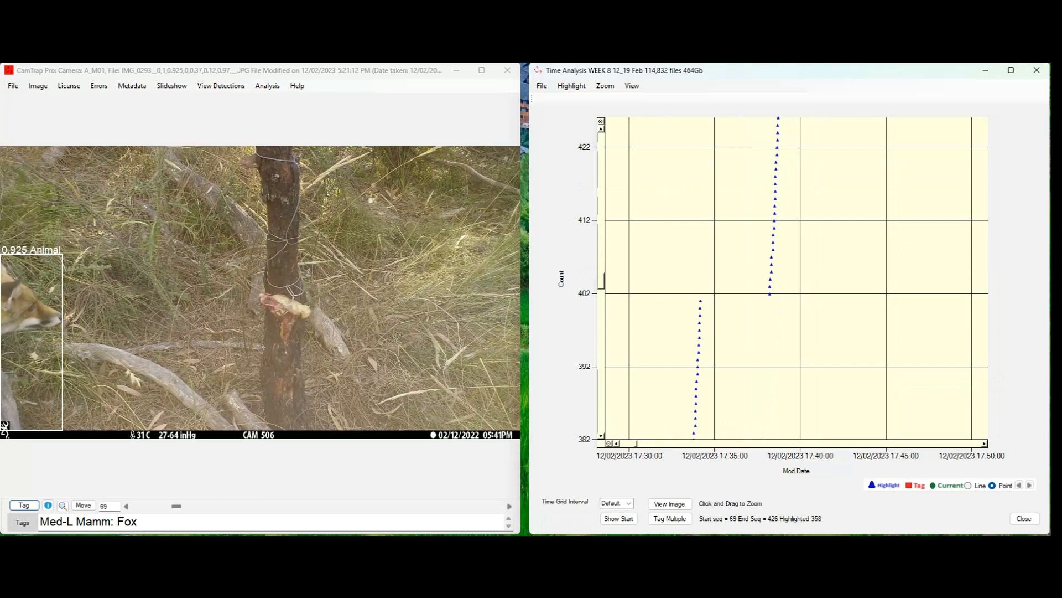
left_click(701, 301)
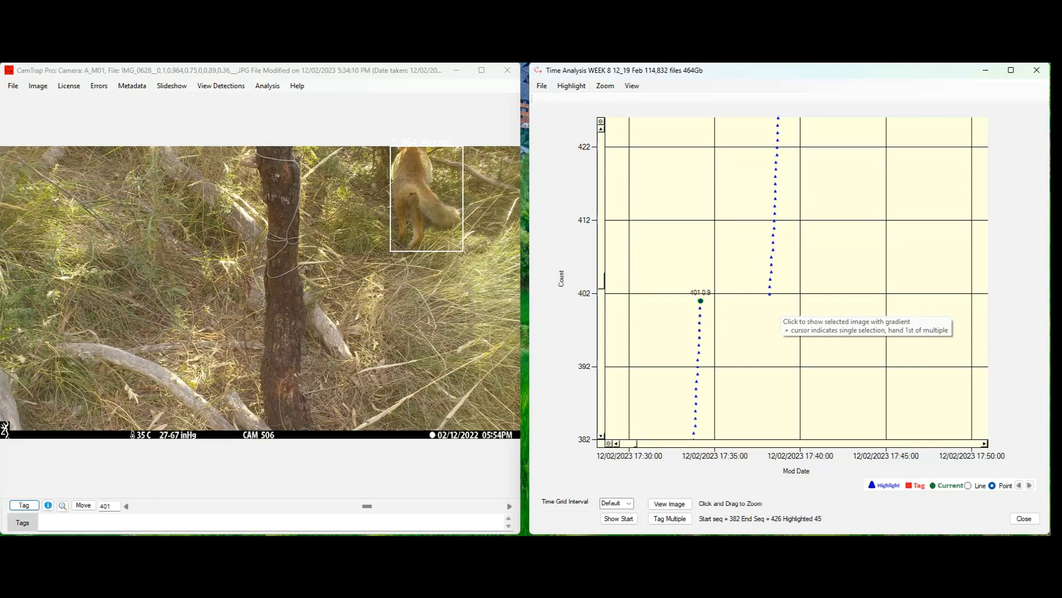
left_click(1030, 485)
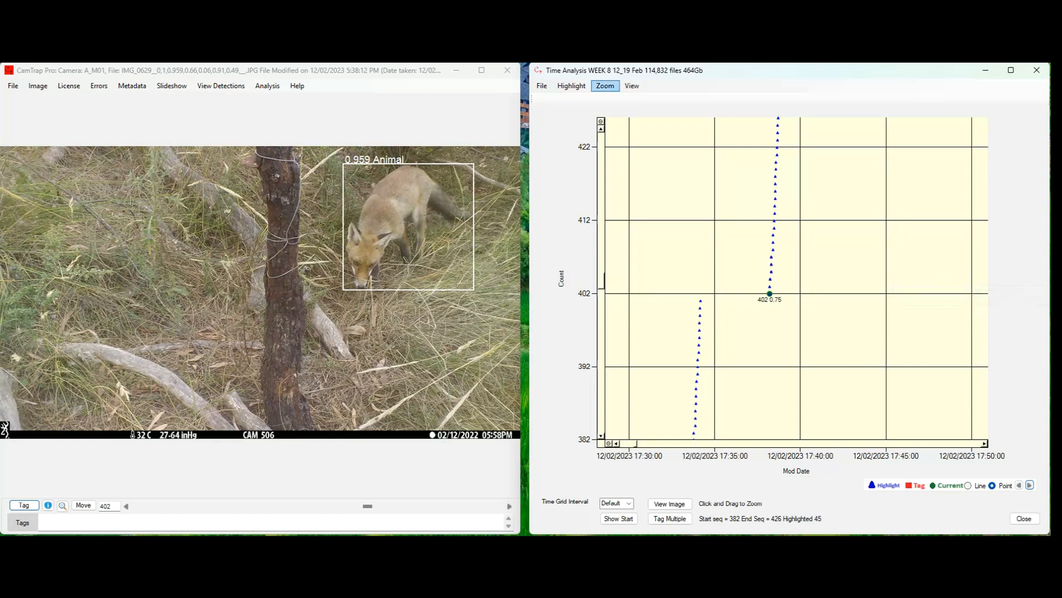
Unzoom the chart, zoom into the two clusters between 12/02/2023 evening and 13/02/2023 morning, and view the first image of the evening cluster.
left_click(605, 86)
left_click(630, 110)
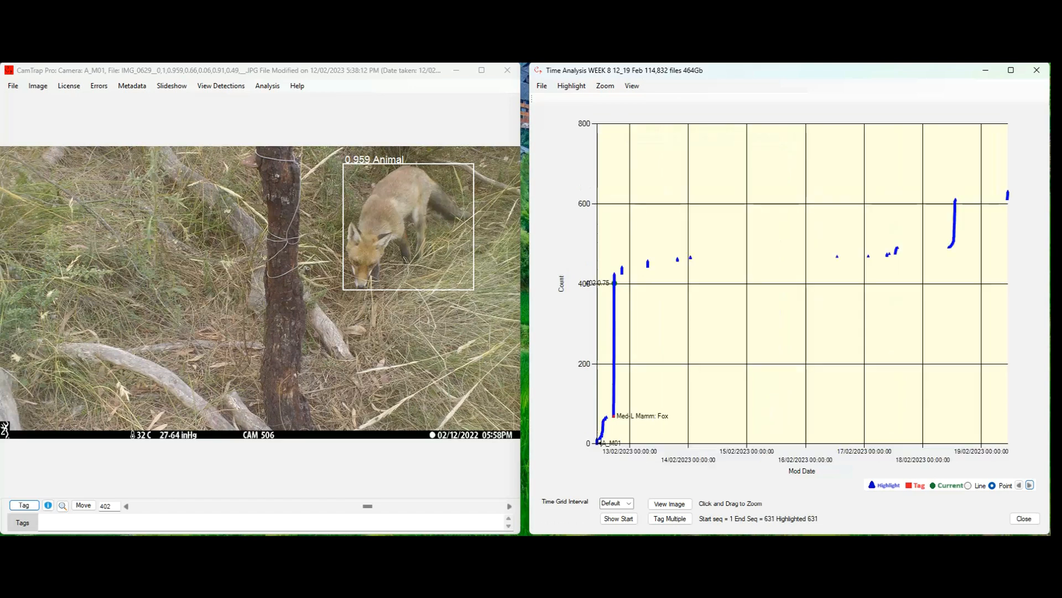
left_click_drag(613, 248, 665, 275)
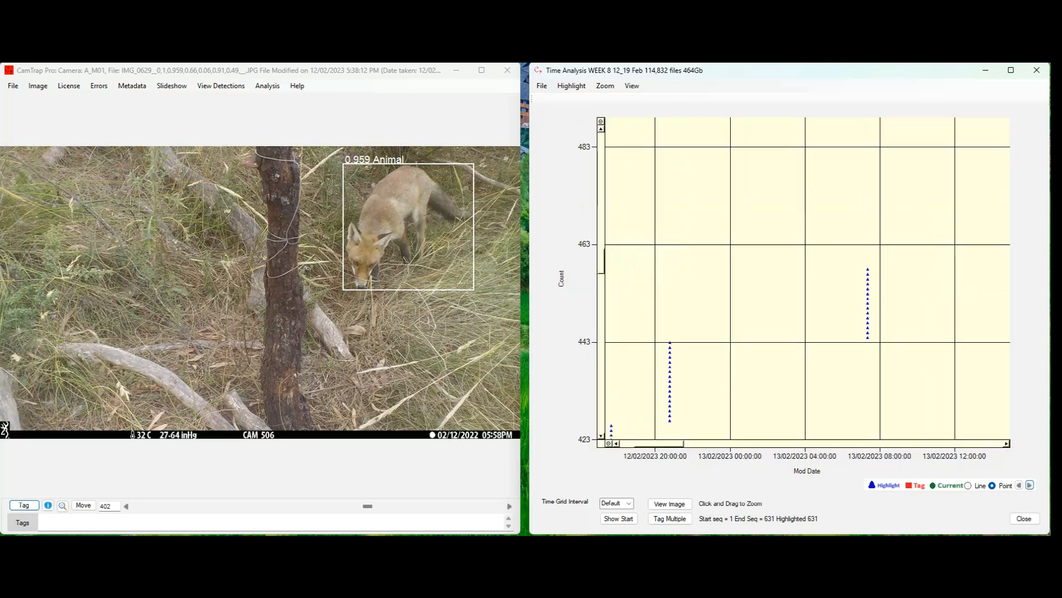
left_click(669, 421)
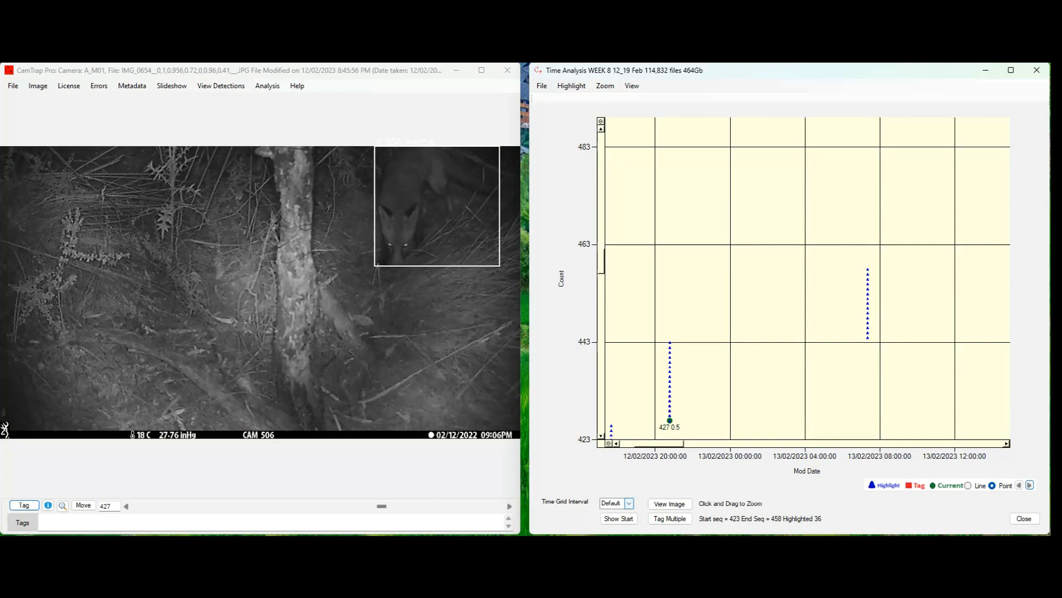
Try a 10 min time grid interval on the chart and restore the Default interval.
left_click(630, 503)
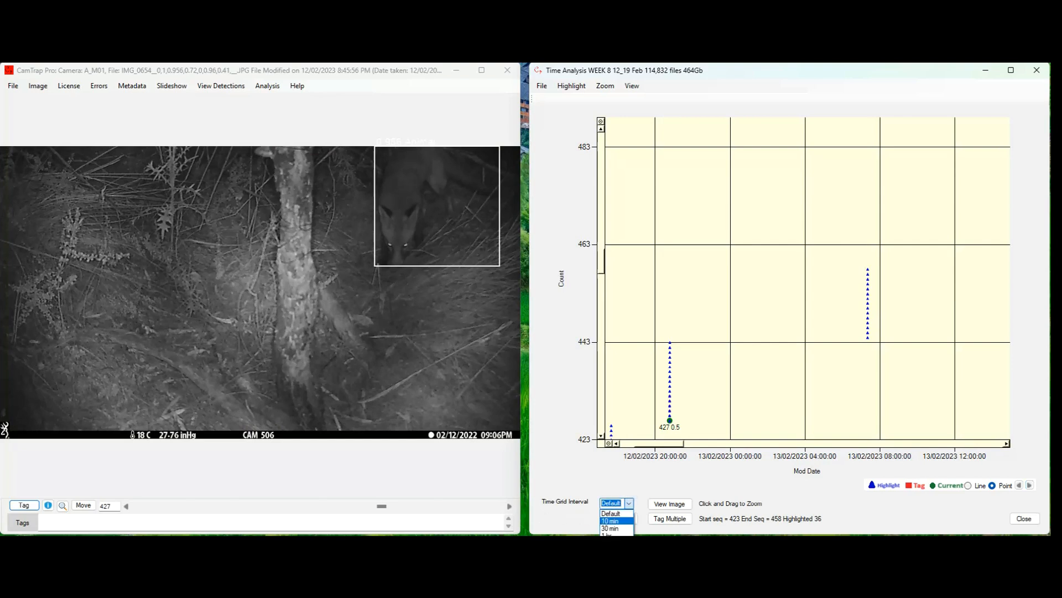
left_click(618, 520)
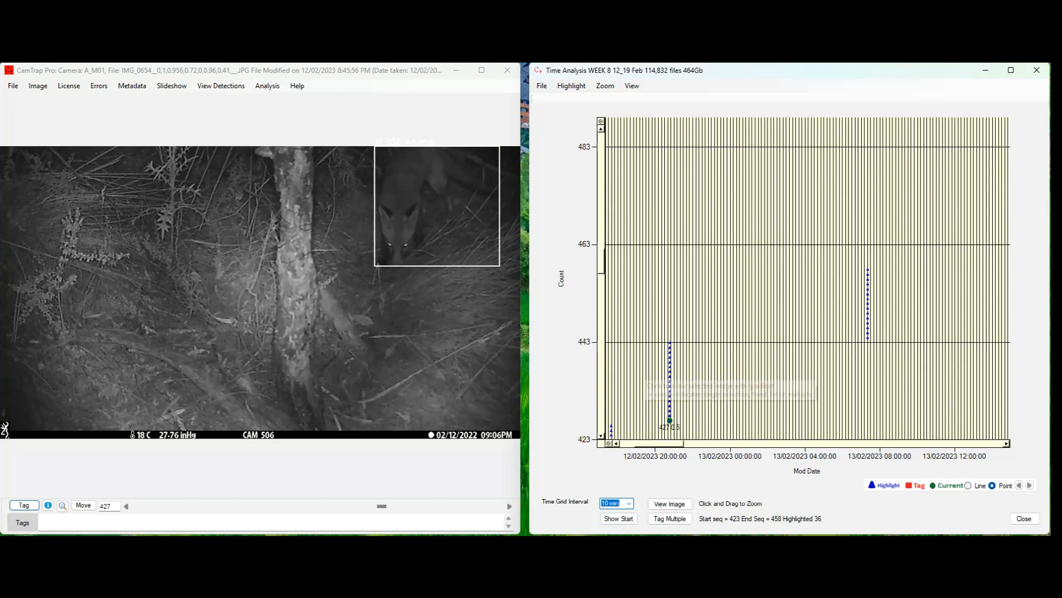
left_click(629, 503)
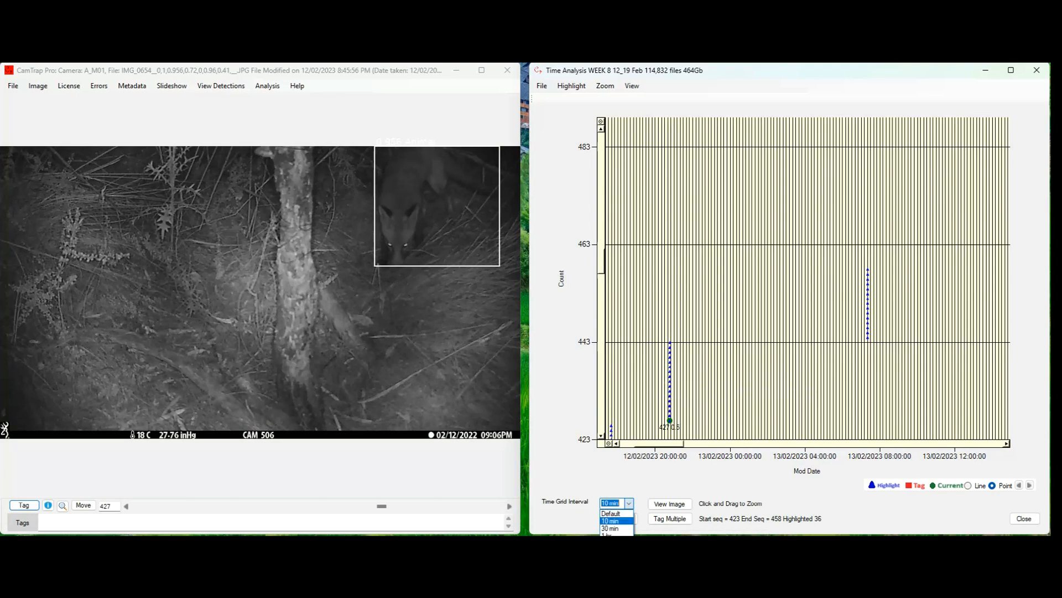
left_click(611, 512)
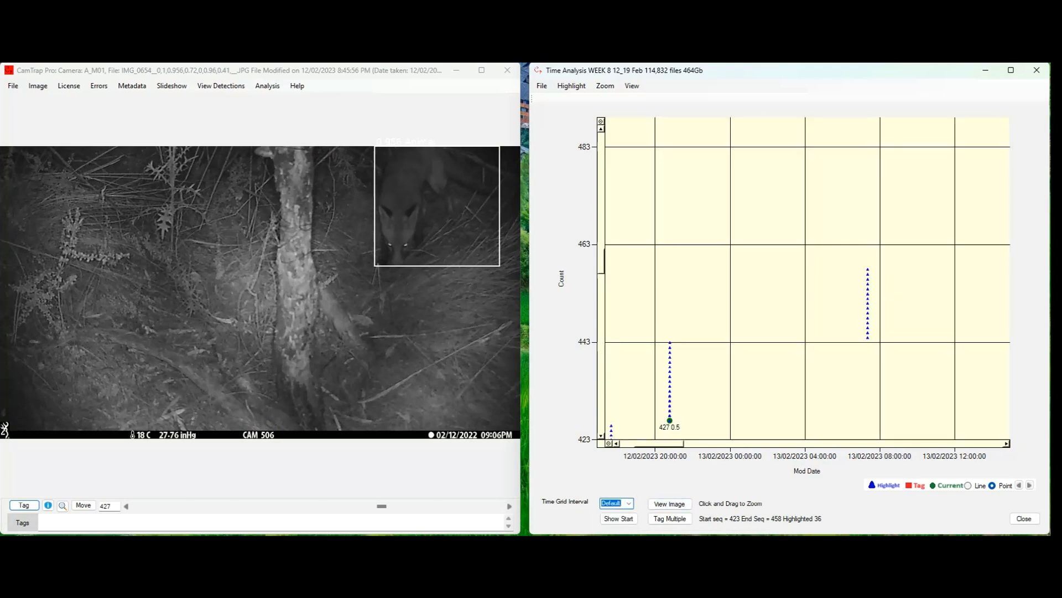
Tag the first image of the 12/02/2023 evening cluster with the preset Med-L Mamm: Fox and refresh the chart points.
left_click(24, 505)
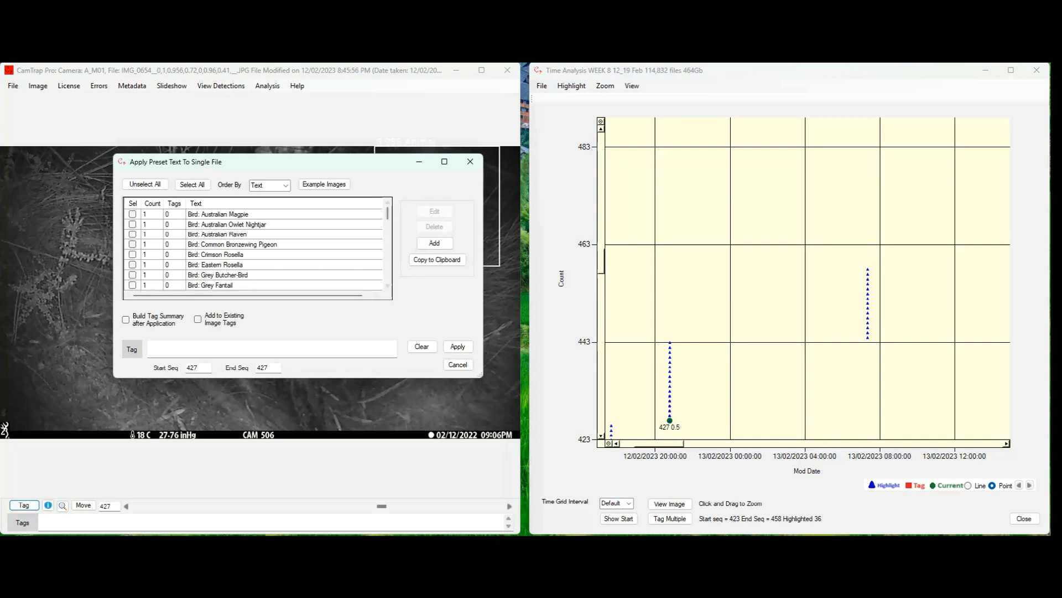
scroll(255, 249, "down", 8)
scroll(255, 249, "down", 5)
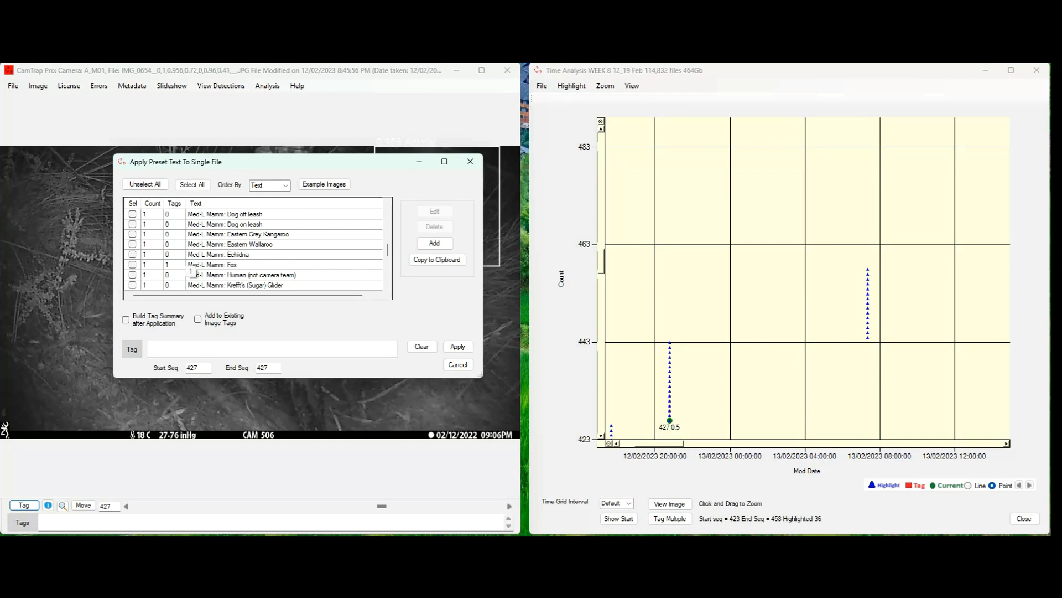
left_click(133, 264)
left_click(458, 347)
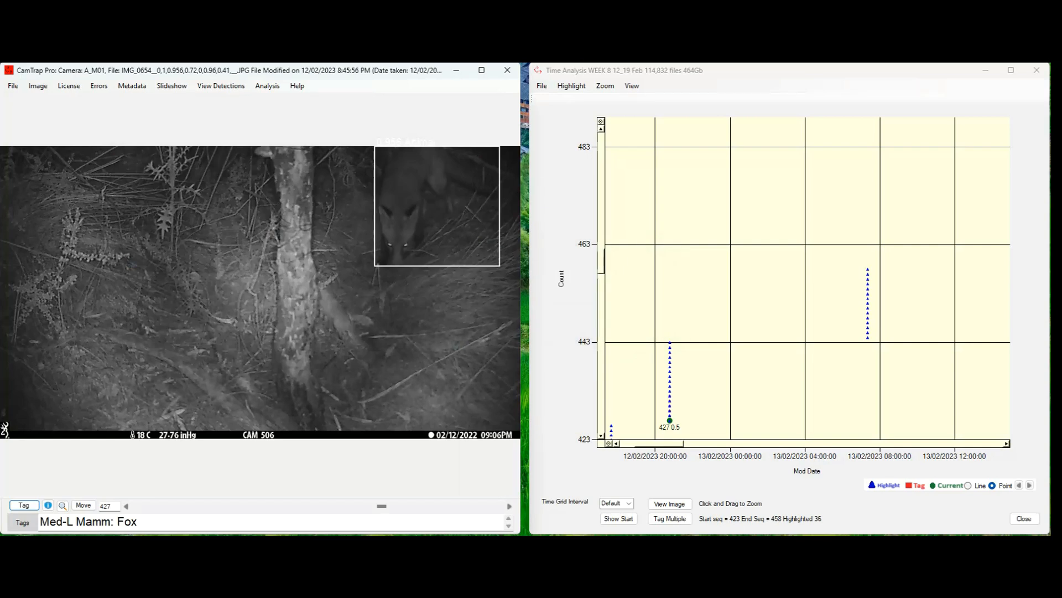
left_click(632, 86)
left_click(632, 86)
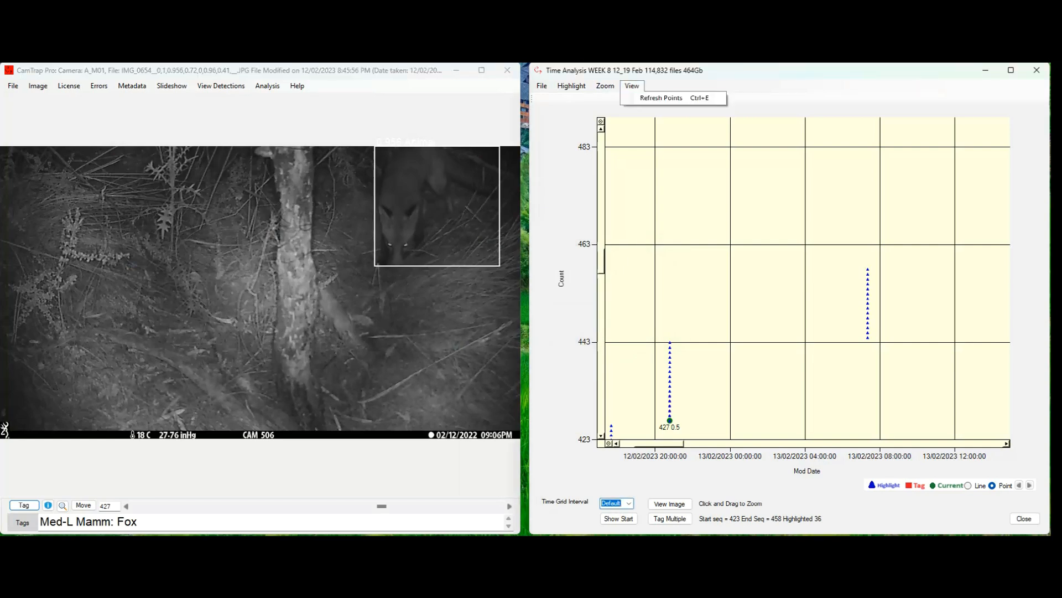
left_click(662, 98)
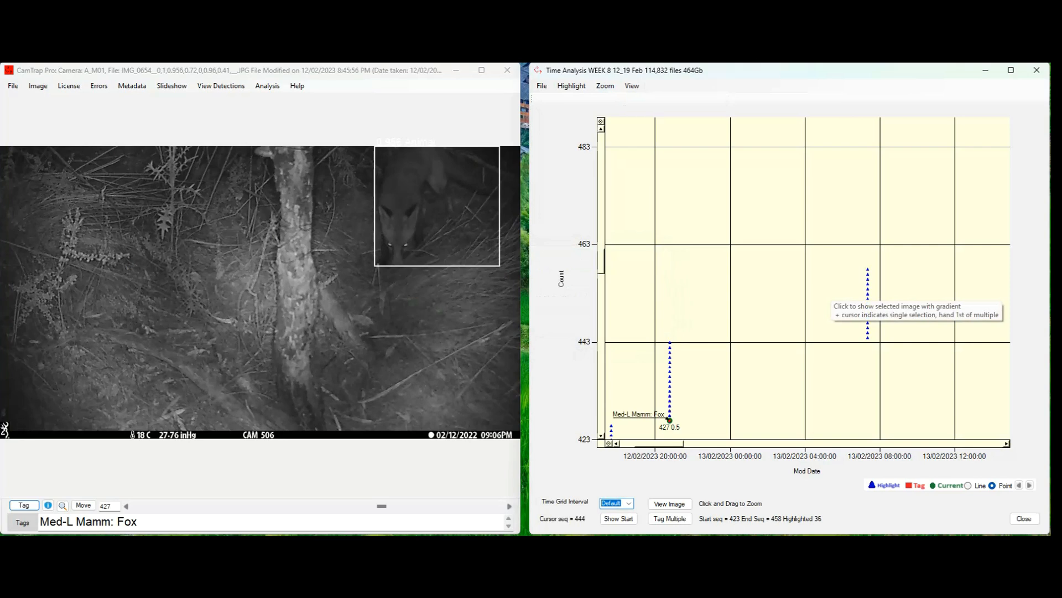
Tag the first image of the 13/02/2023 morning cluster with the preset Med-L Mamm: Fox.
left_click(868, 337)
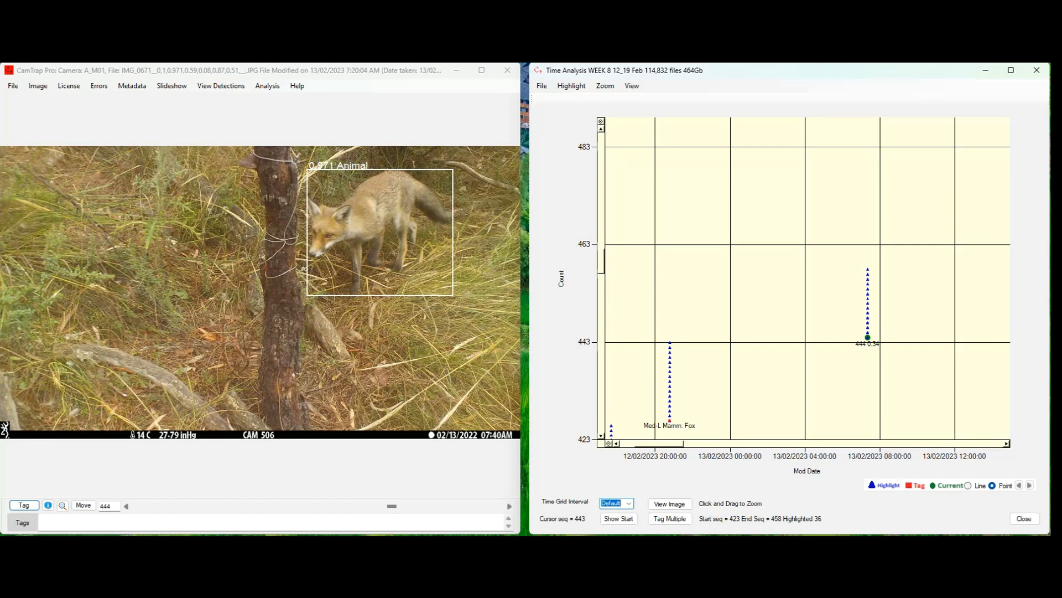
left_click(24, 505)
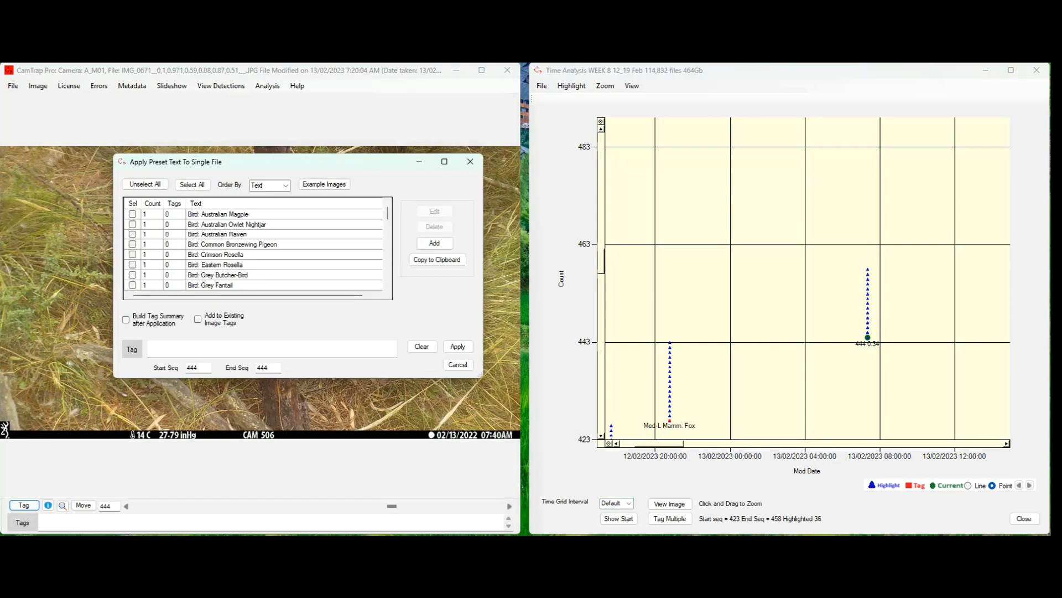
scroll(254, 249, "down", 10)
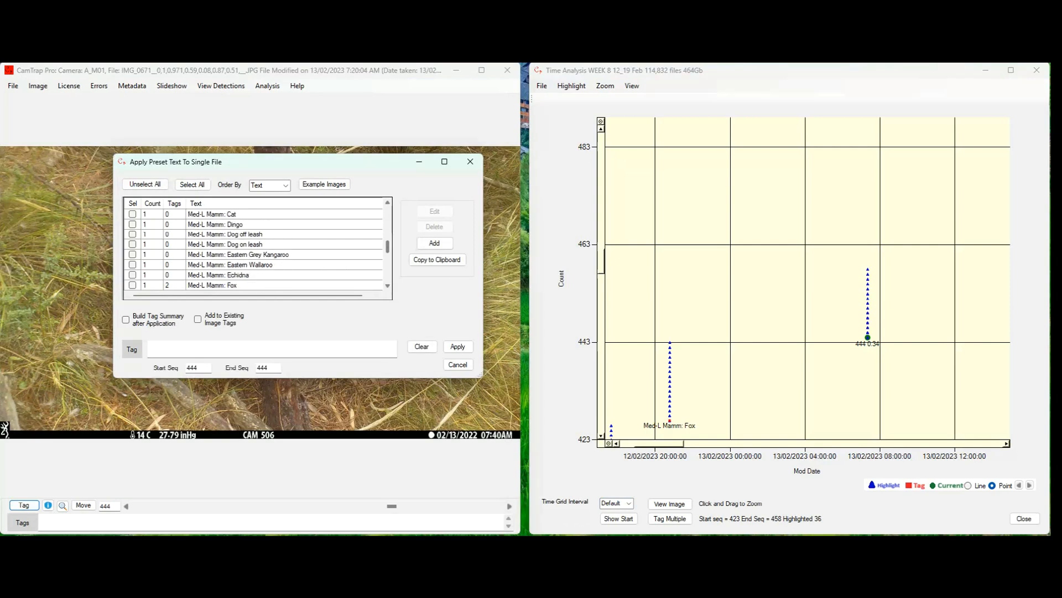
left_click(133, 285)
left_click(458, 346)
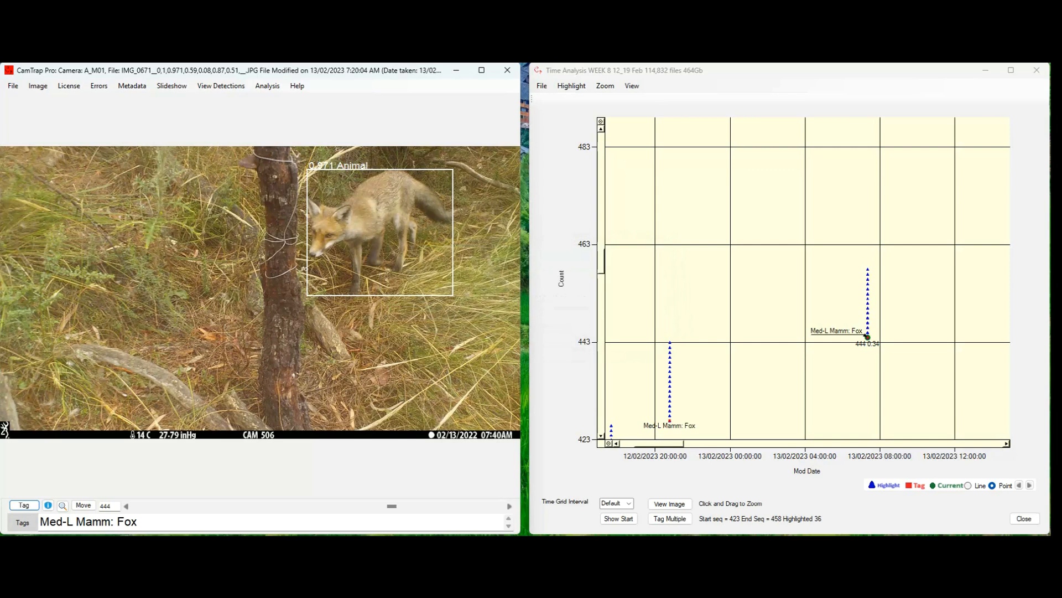
Unzoom the chart, zoom into the two small clusters from 13/02/2023 evening to early 14/02/2023, and view the first image of each.
scroll(803, 278, "down", 1)
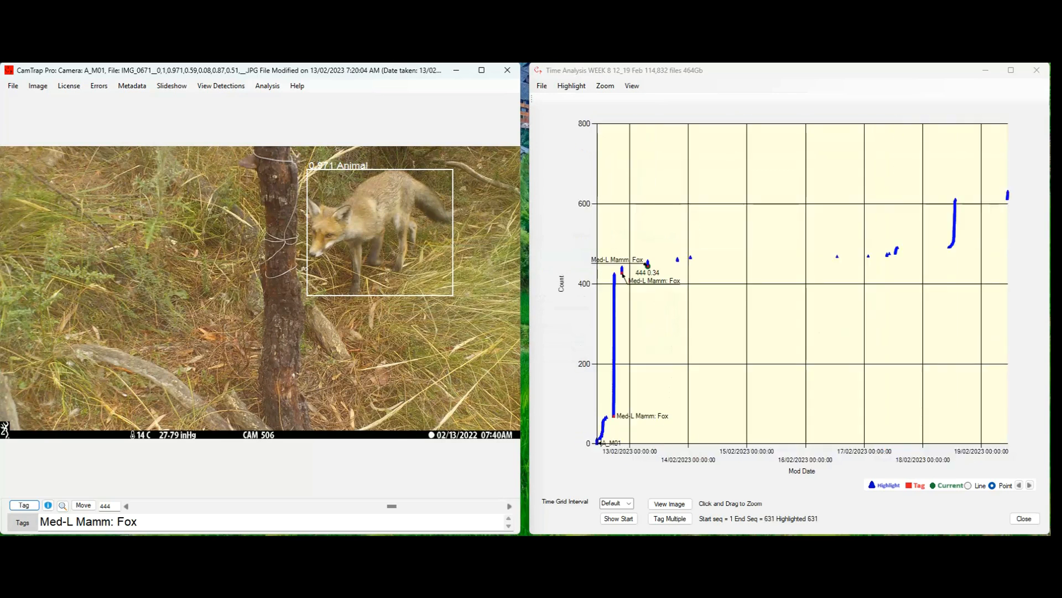
left_click_drag(670, 244, 714, 271)
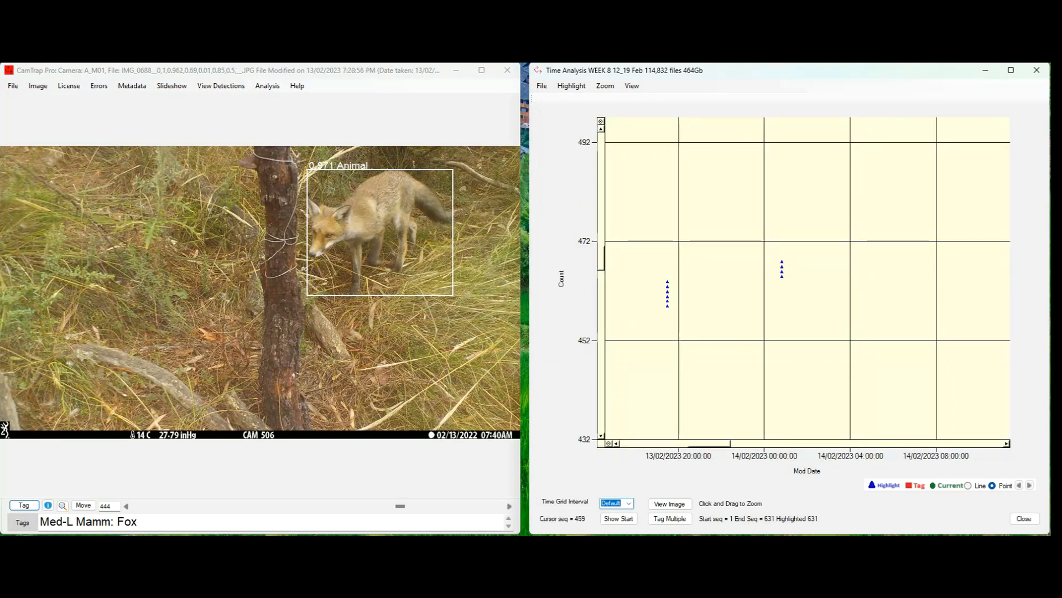
left_click(667, 305)
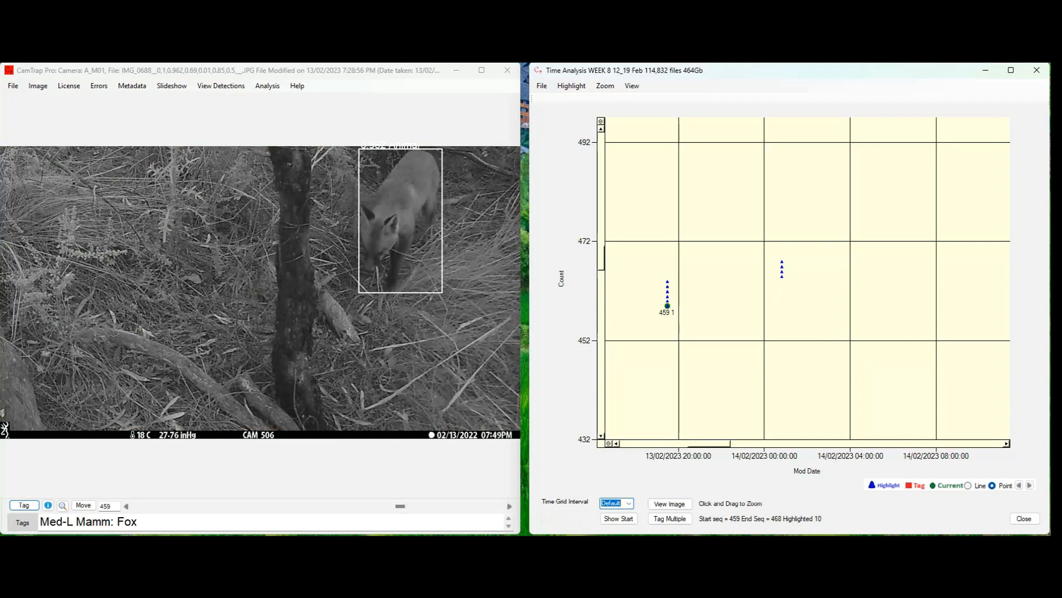
left_click(782, 276)
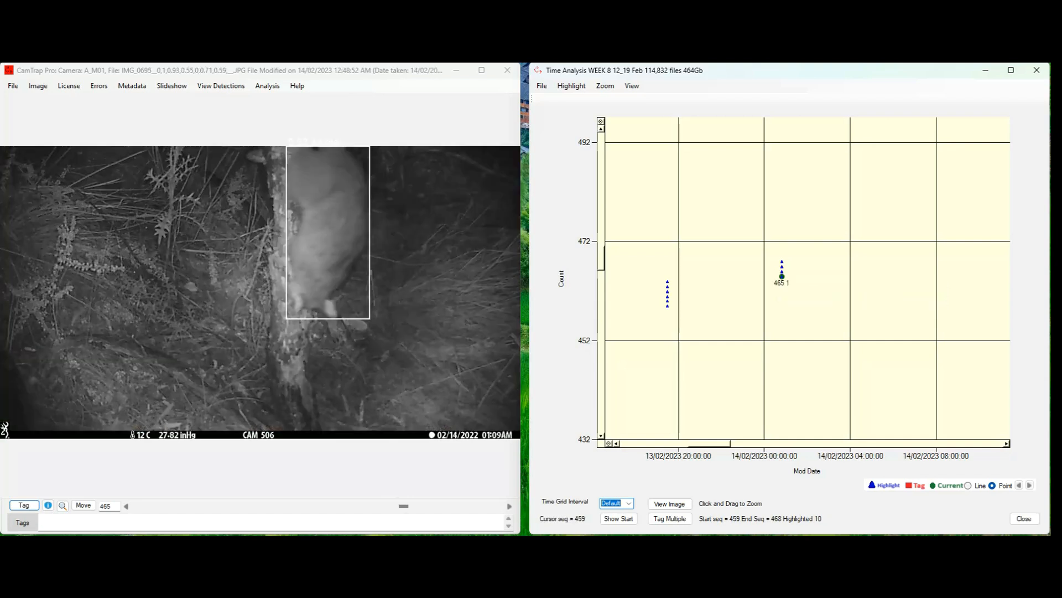
Apply the preset tag Med-L Mamm: Fox to the first image of the 13/02/2023 evening cluster.
left_click(667, 306)
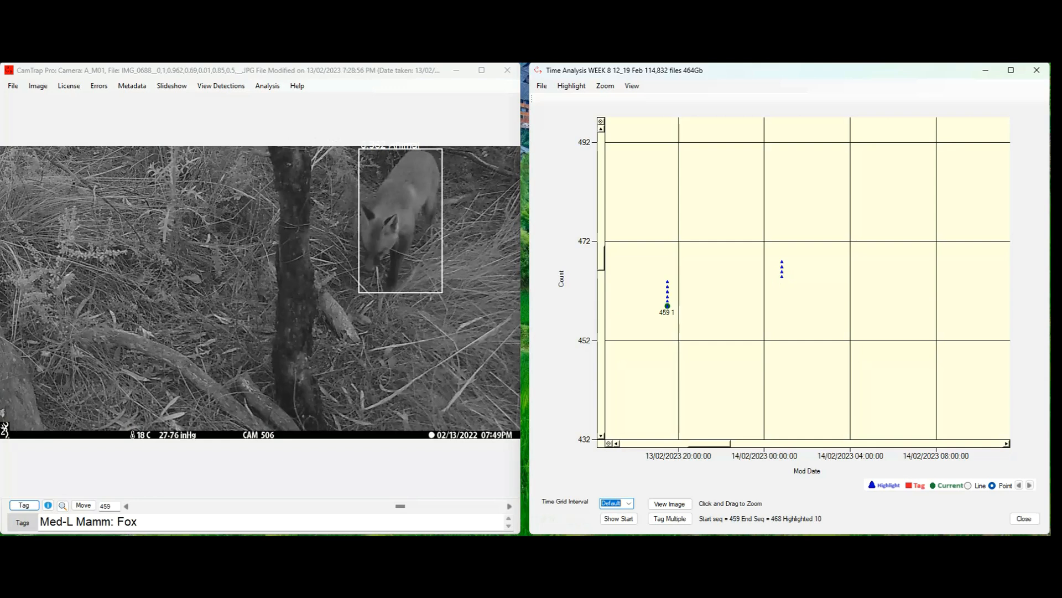
left_click(24, 505)
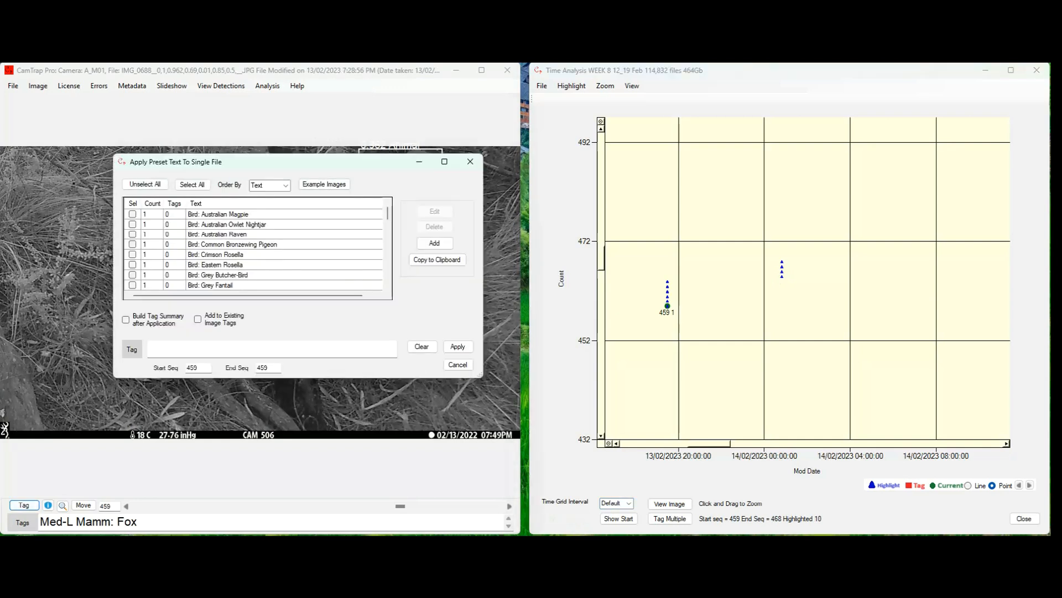
scroll(255, 249, "down", 10)
left_click_drag(387, 248, 387, 249)
left_click(132, 275)
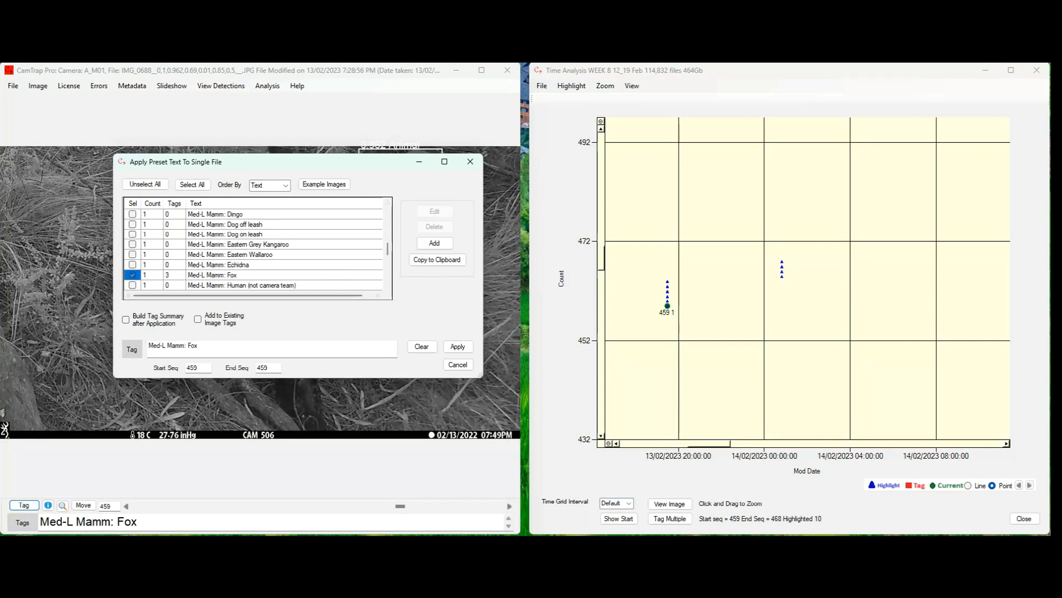
left_click(457, 346)
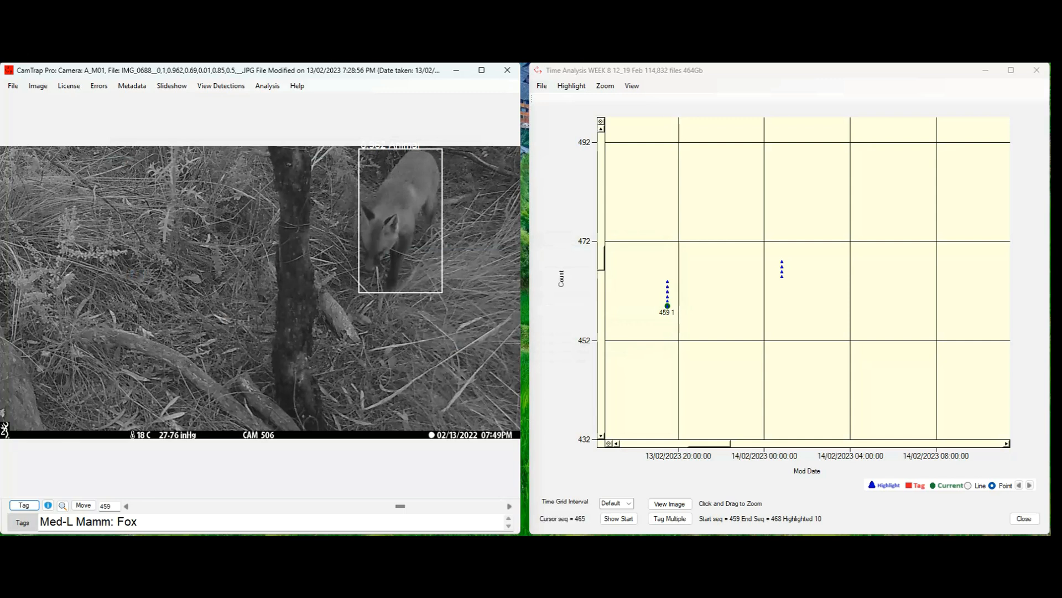
Step back and forth through the images of the early 14/02/2023 cluster to identify the animal.
left_click(781, 276)
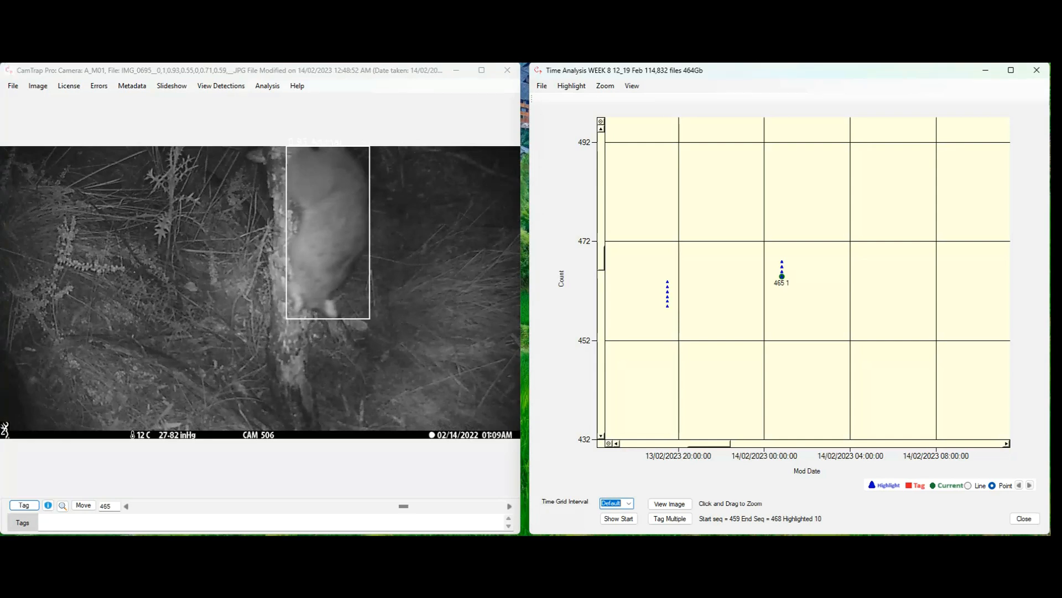
key("Right")
key("Right")
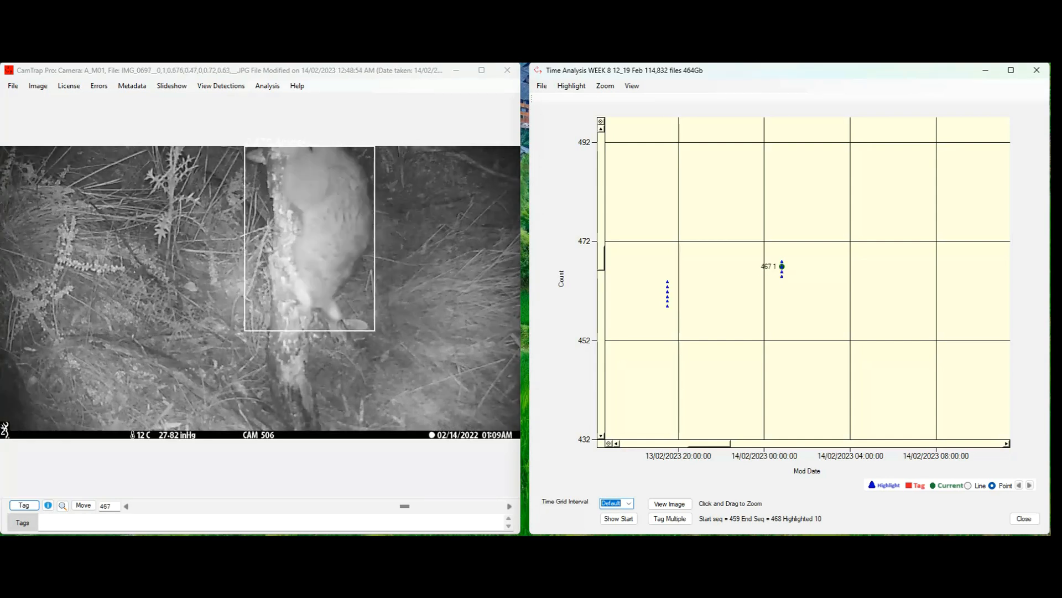
key("Right")
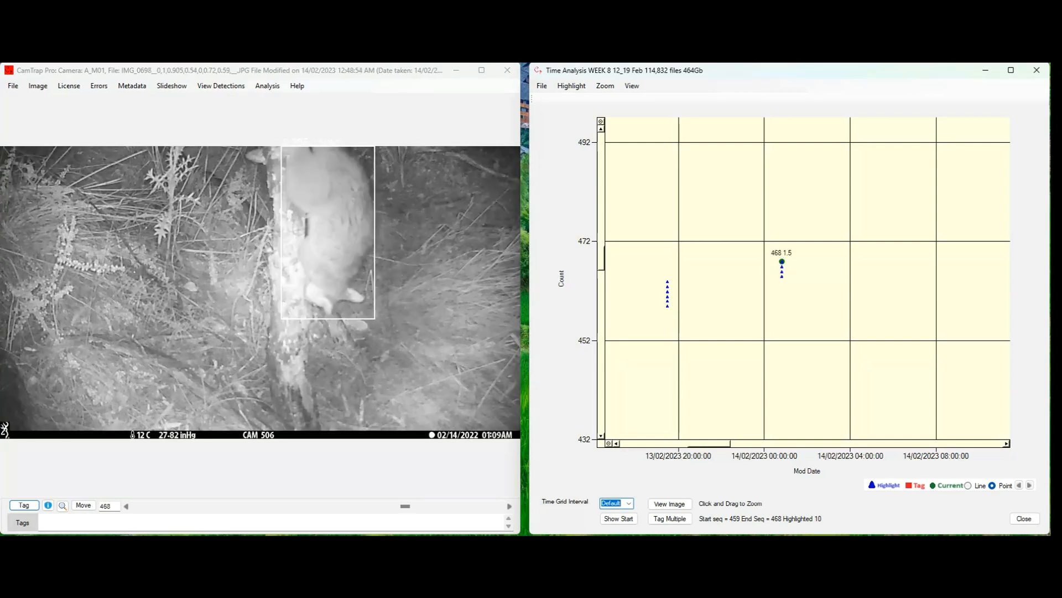
key("Left")
key("Left")
key("Left")
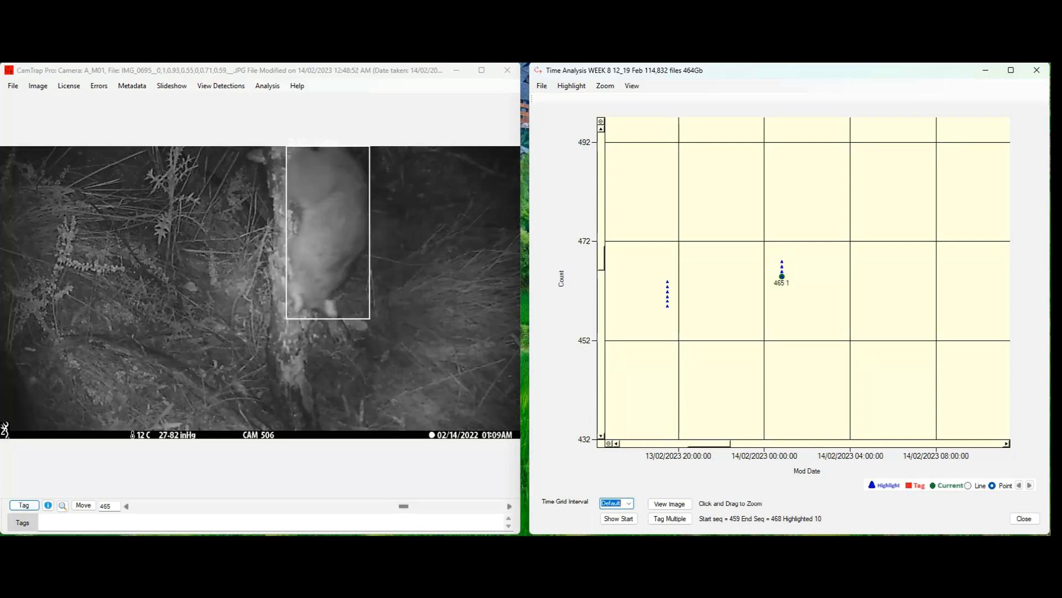
key("Right")
key("Right")
key("Right")
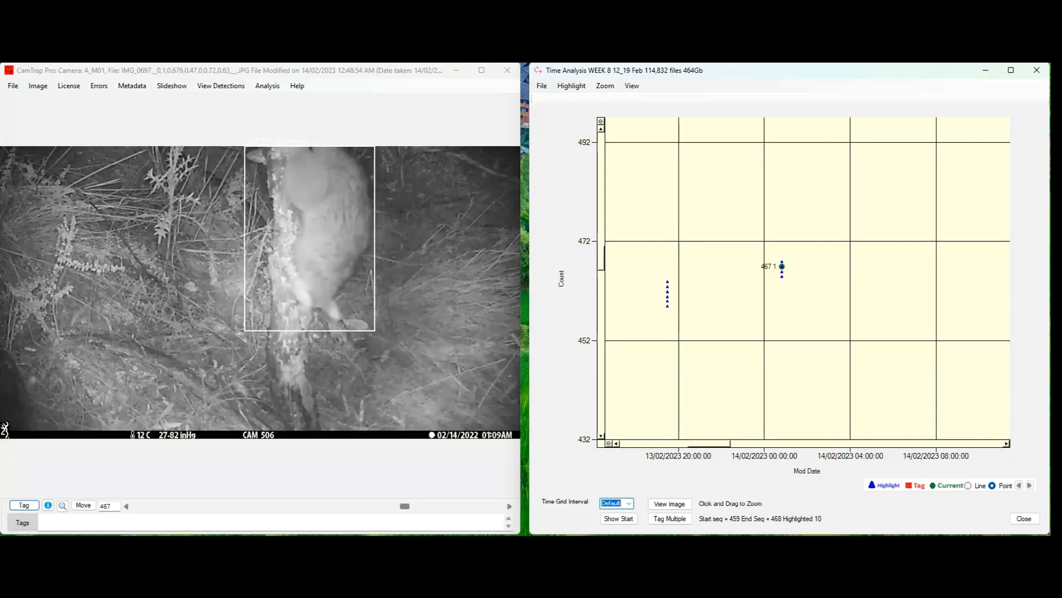
key("Right")
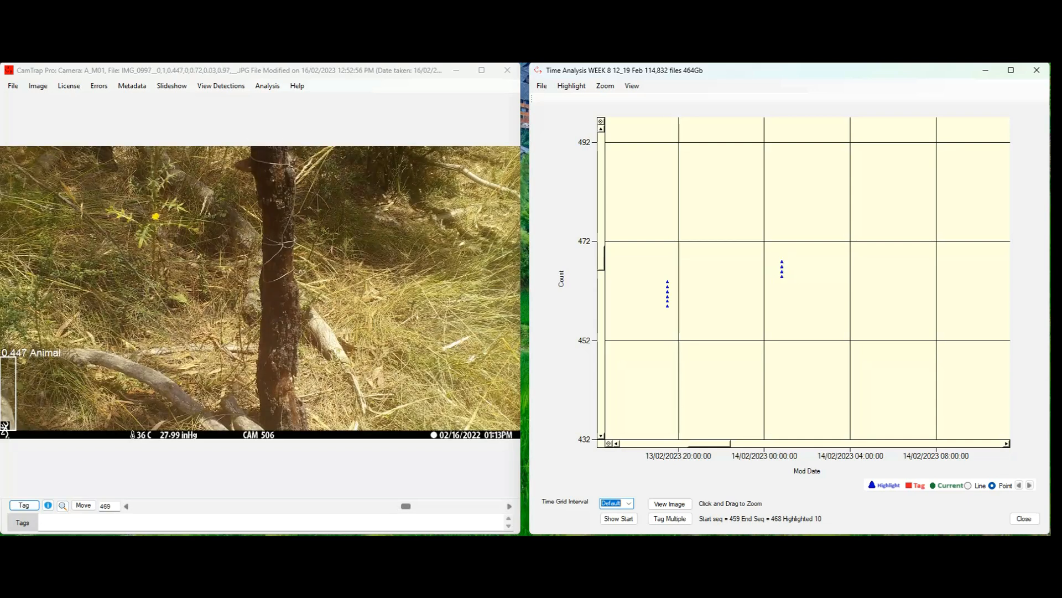
left_click(782, 271)
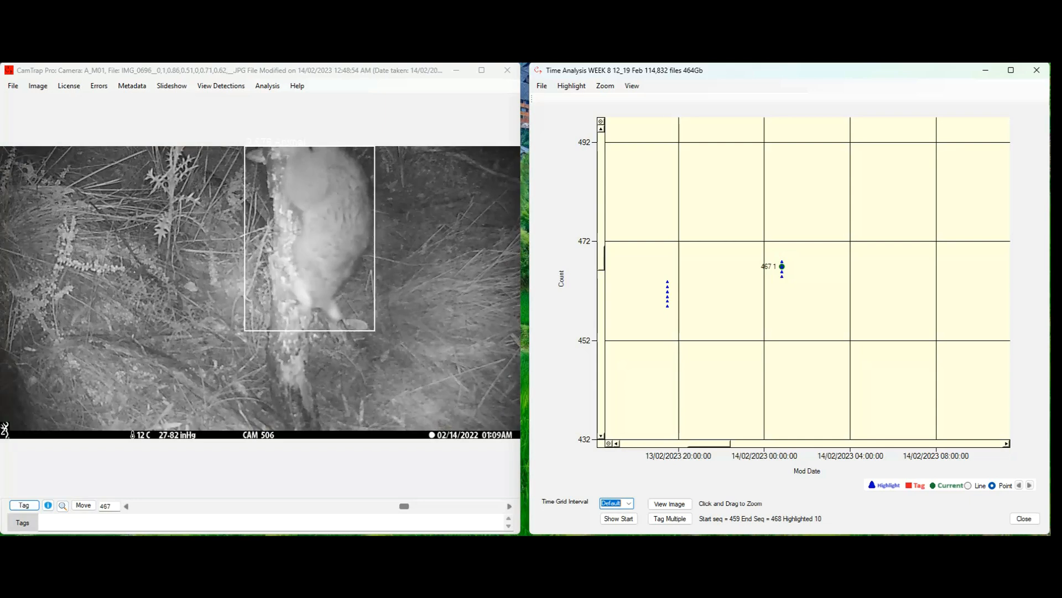
key("Left")
key("Right")
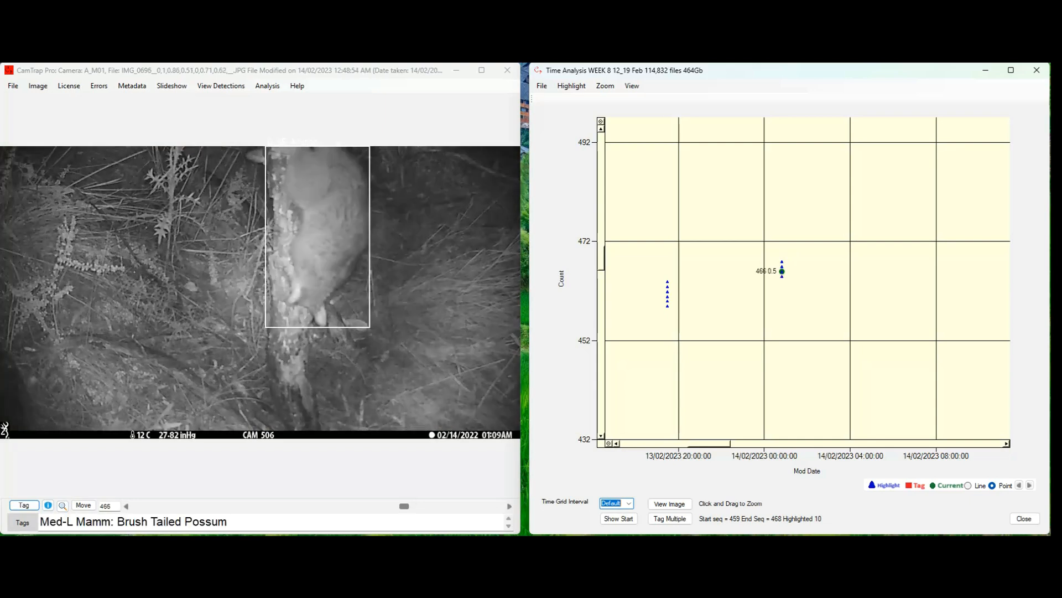
Tag the first image of the early 14/02/2023 cluster with the preset Med-L Mamm: Brush Tailed Possum.
key("Left")
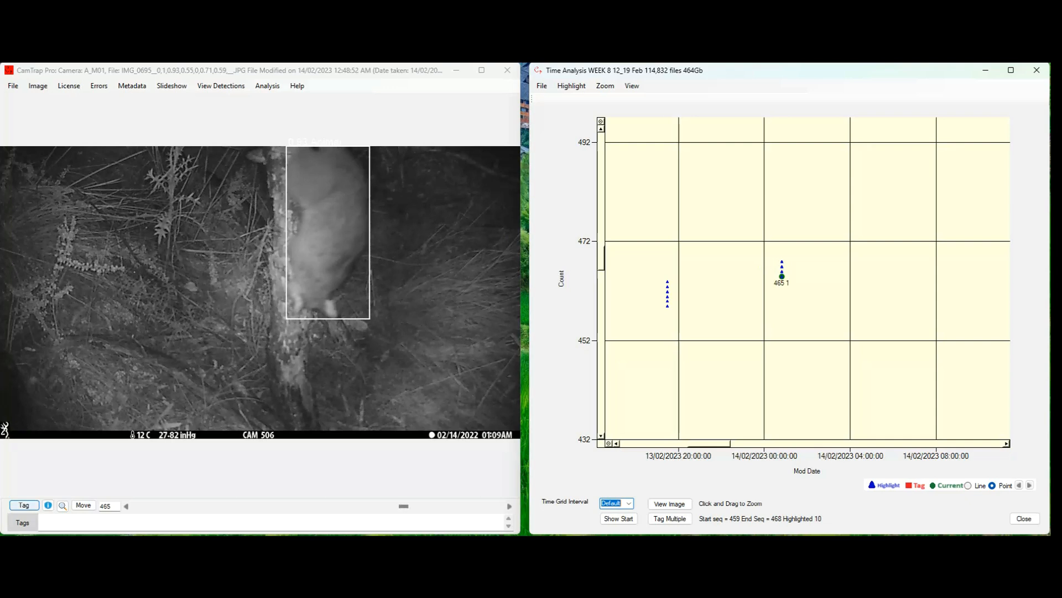
left_click(24, 505)
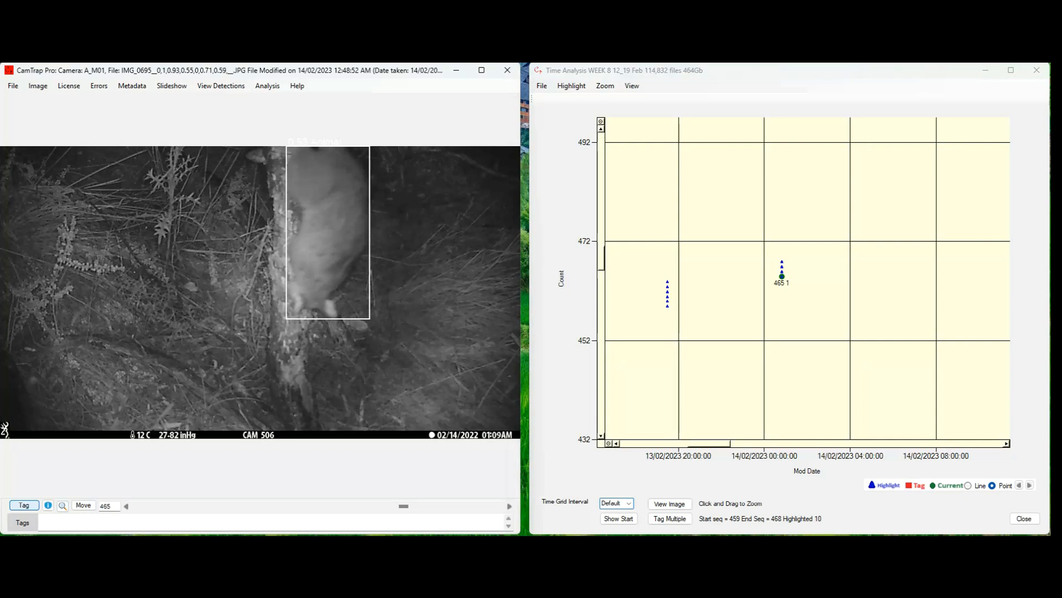
scroll(258, 249, "down", 10)
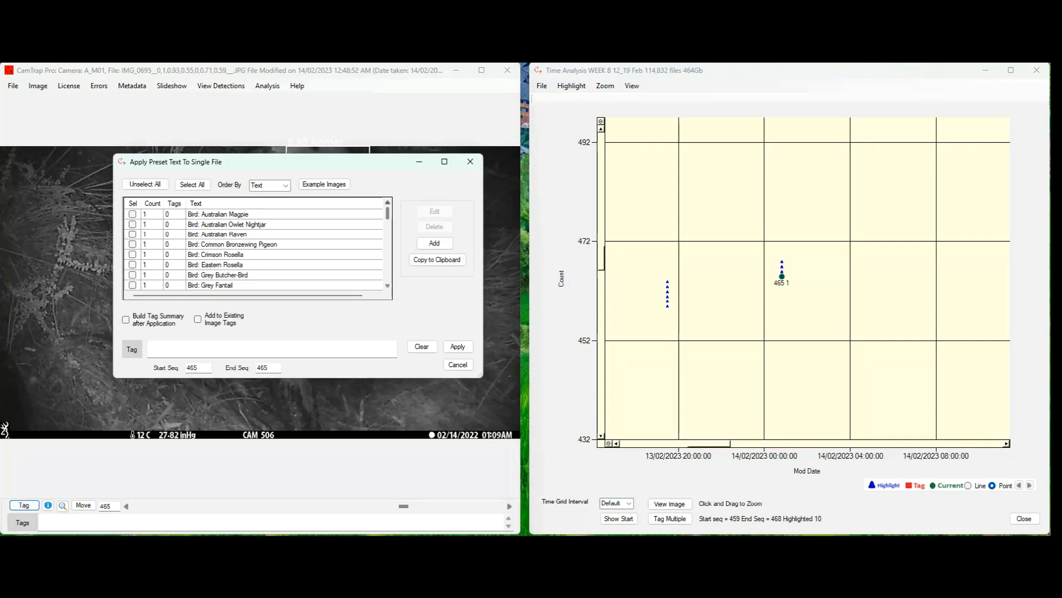
scroll(257, 249, "down", 10)
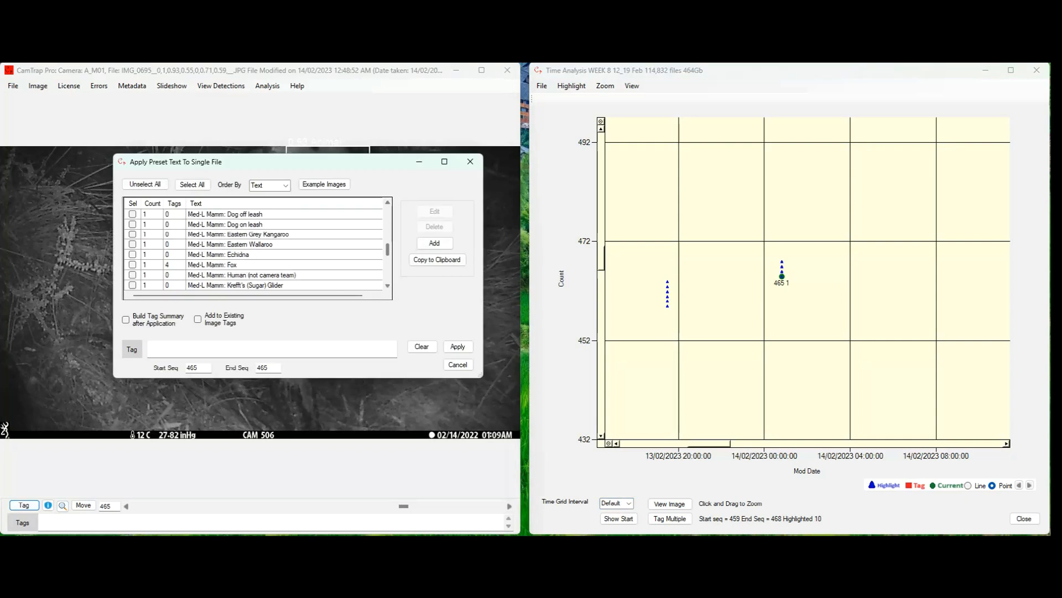
scroll(257, 249, "up", 10)
scroll(257, 249, "up", 2)
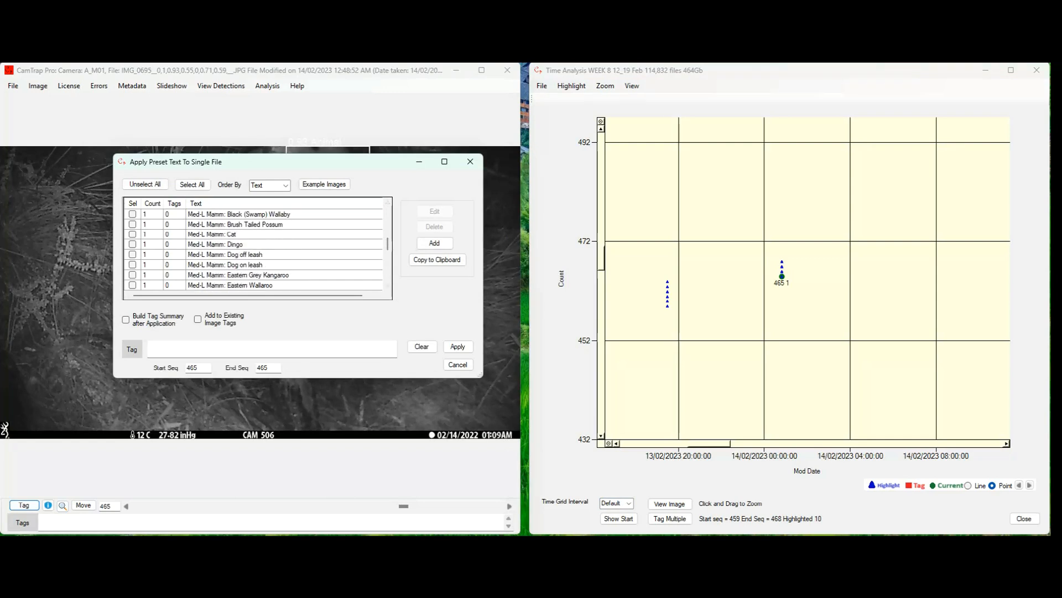
left_click(133, 225)
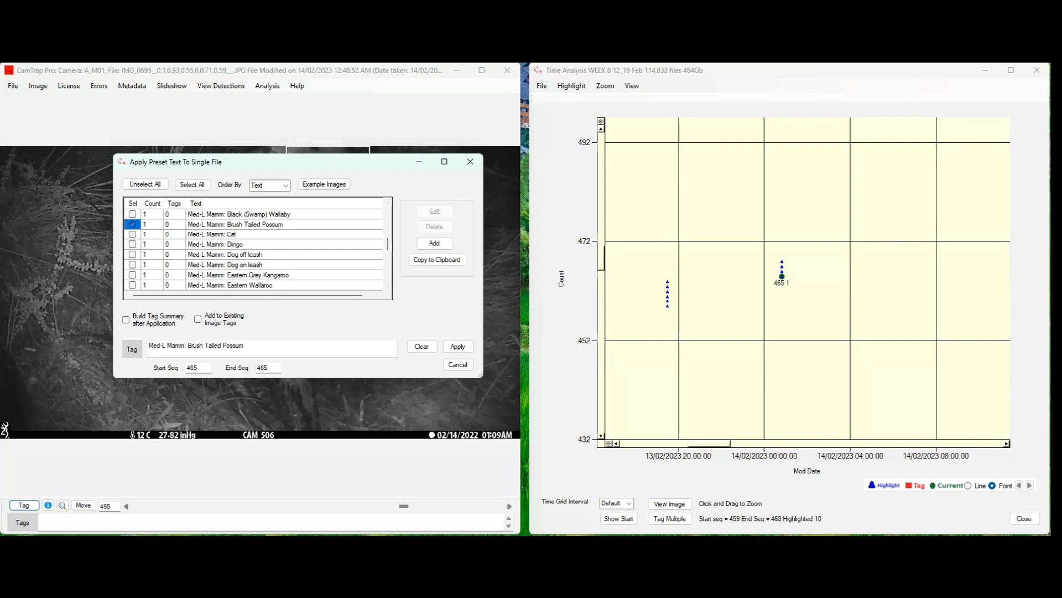
left_click(458, 346)
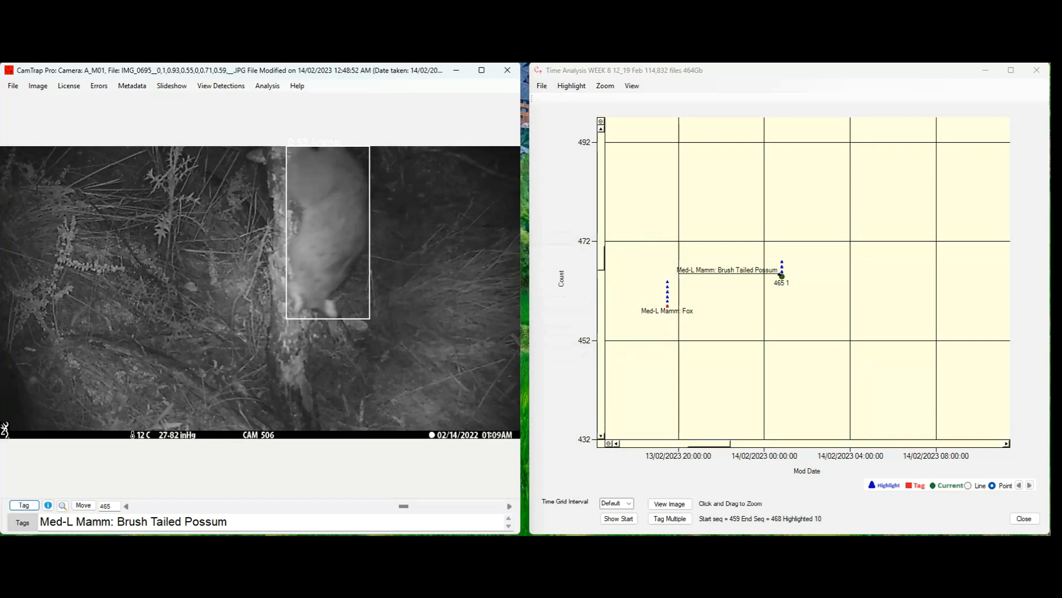
Unzoom the chart, zoom into the lone 16/02/2023 midday detection, and view its image.
left_click(601, 121)
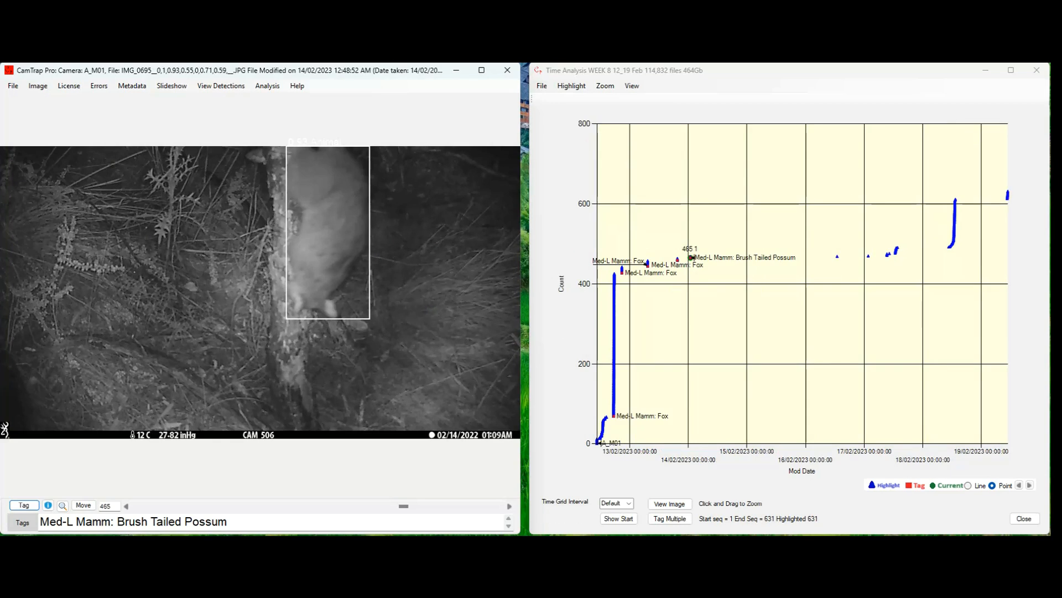
left_click_drag(829, 244, 851, 267)
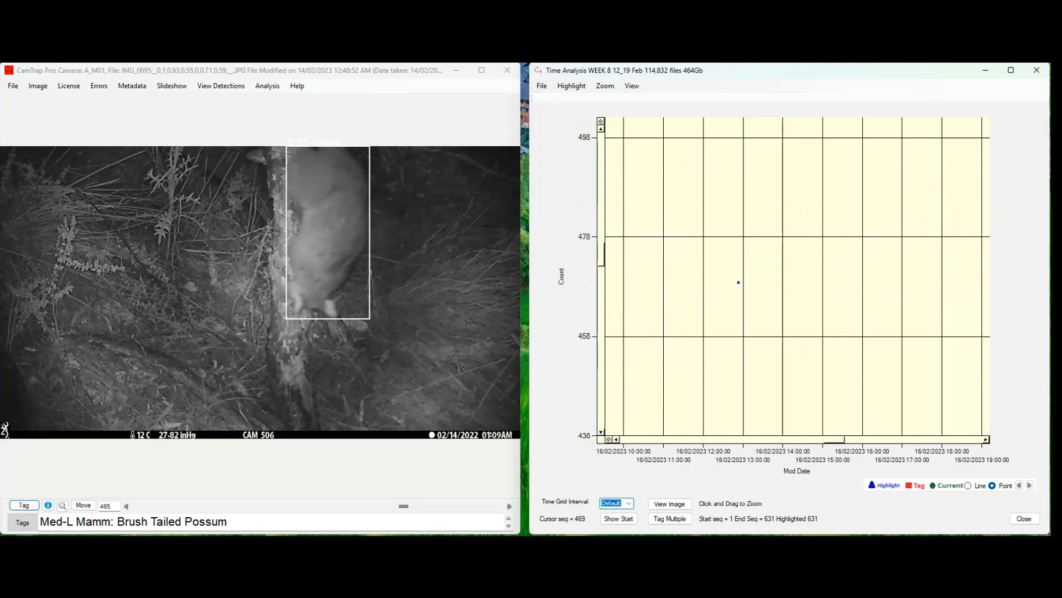
left_click(739, 281)
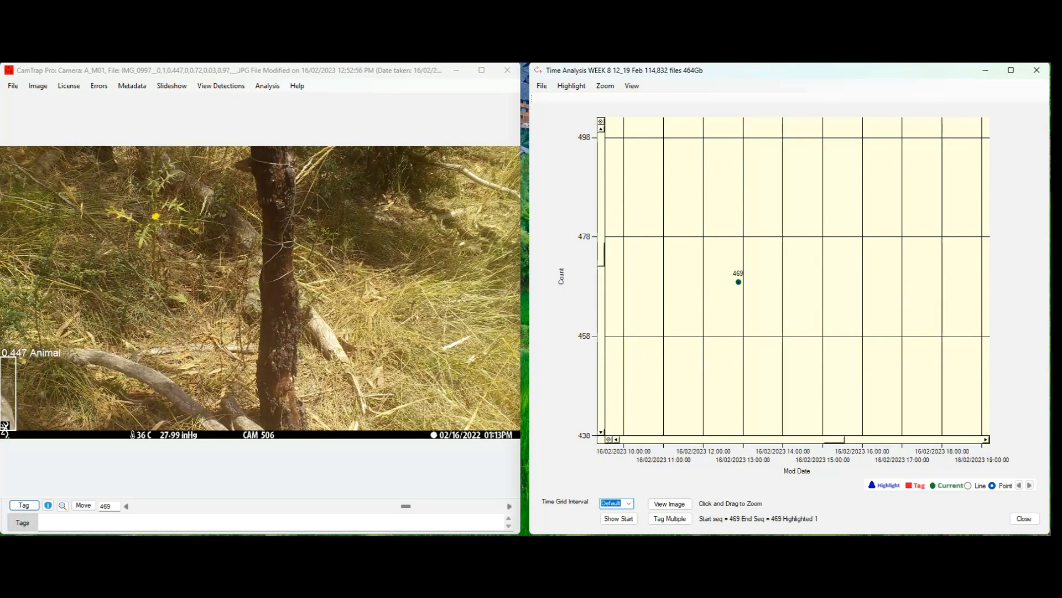
Return to the full chart, view the lone early 17/02/2023 detection, and compare it with the image that follows.
left_click(609, 439)
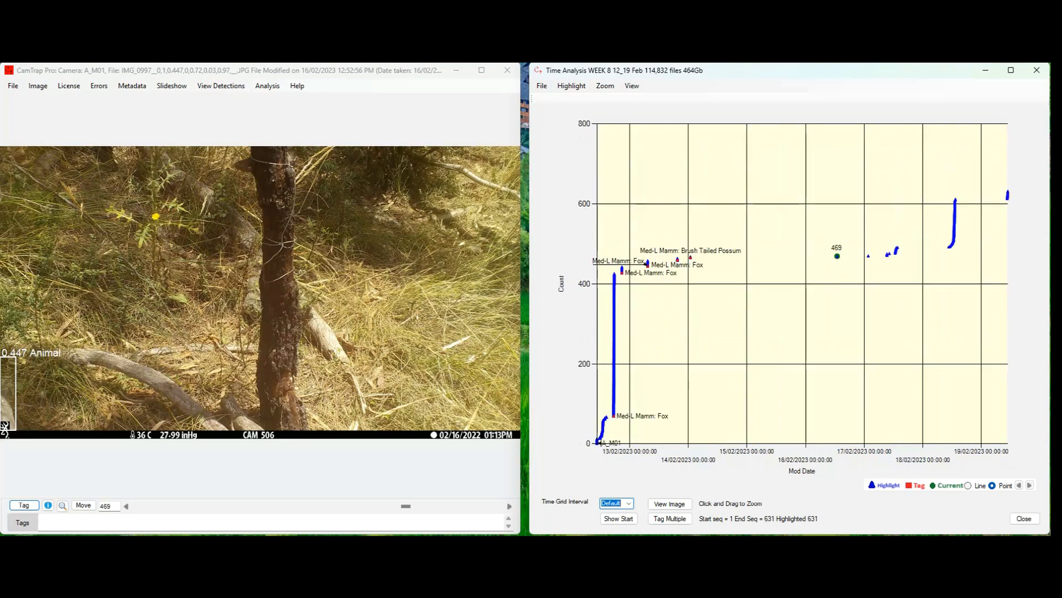
left_click(869, 256)
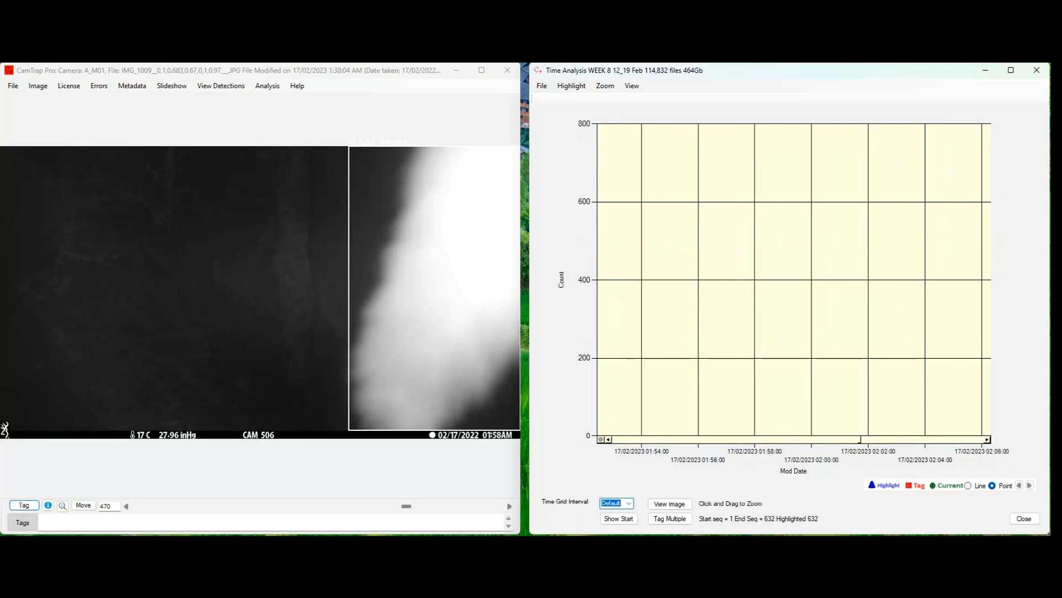
key("Right")
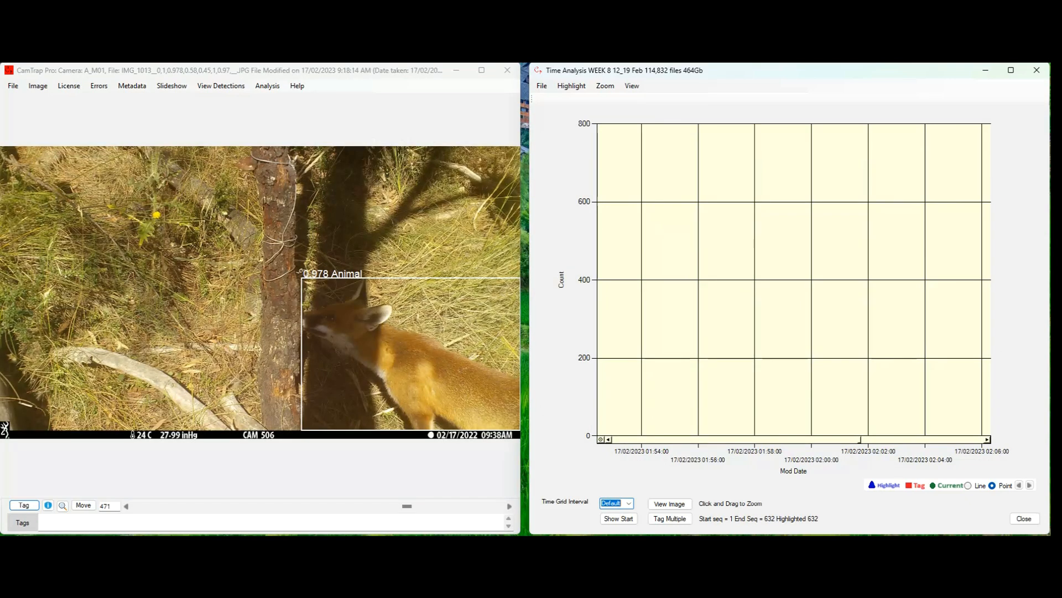
key("Left")
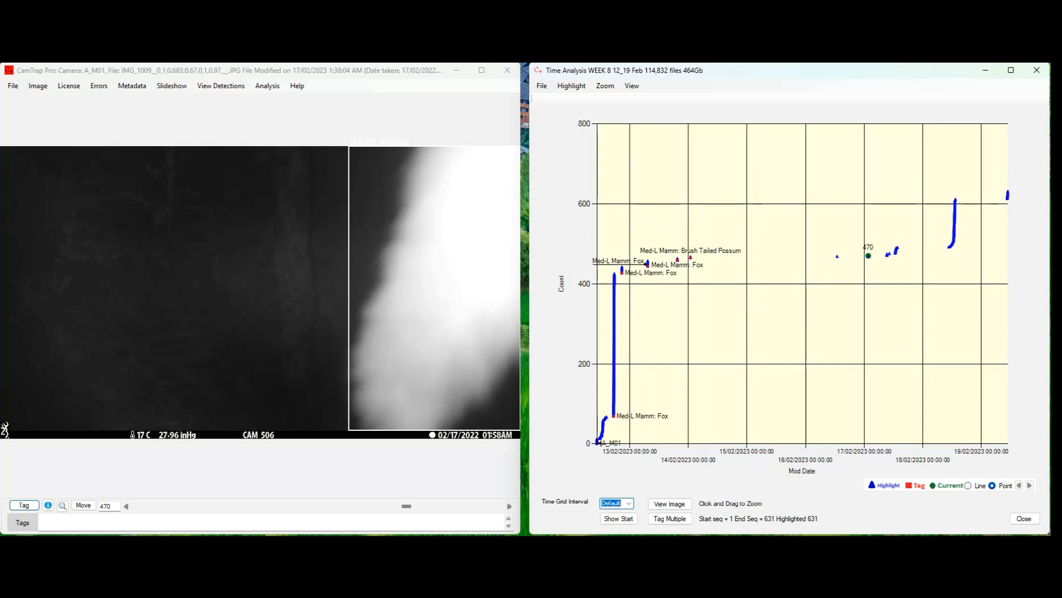
Zoom into the daytime 17/02/2023 clusters and tag the first image of the morning cluster with the preset Med-L Mamm: Fox.
left_click_drag(875, 249, 876, 249)
left_click_drag(898, 256, 915, 268)
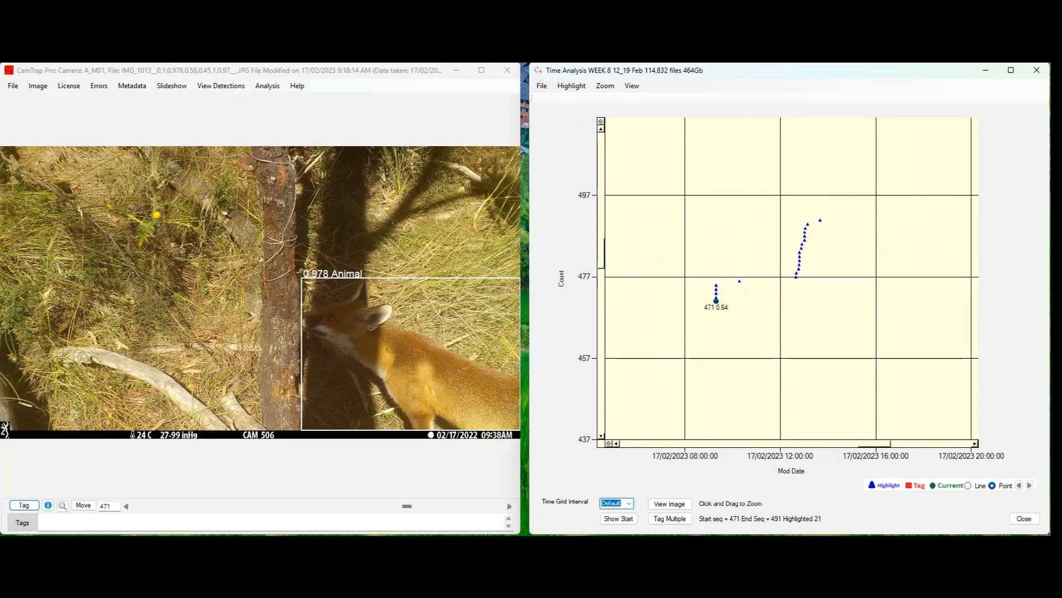
left_click(24, 505)
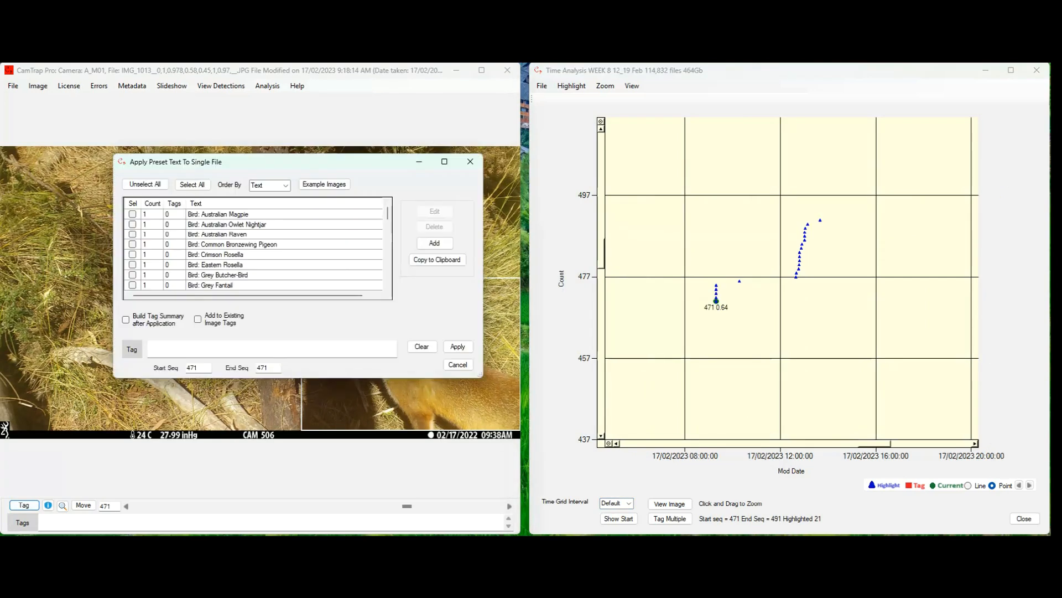
left_click_drag(387, 214, 387, 252)
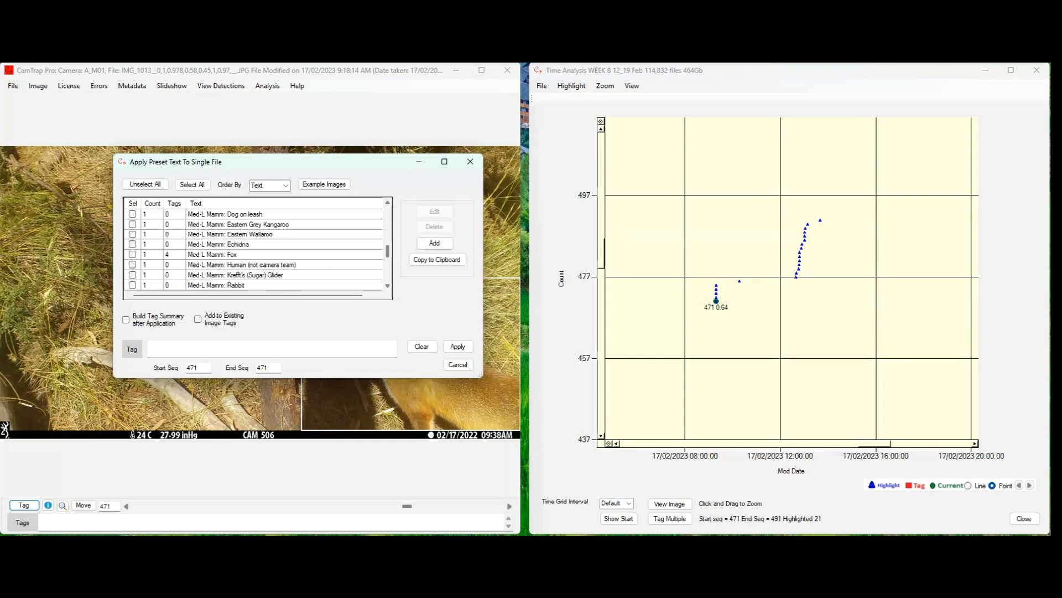
left_click(133, 254)
left_click(458, 347)
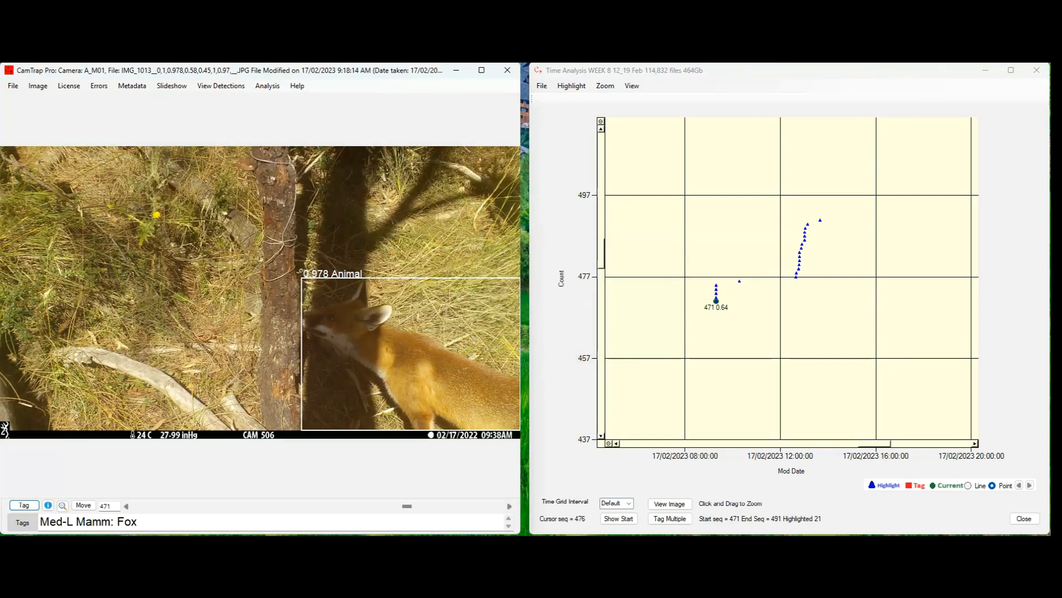
Check the remaining 17/02/2023 detections for animals: the lone morning point, both ends of the midday run, and the final point.
left_click(740, 281)
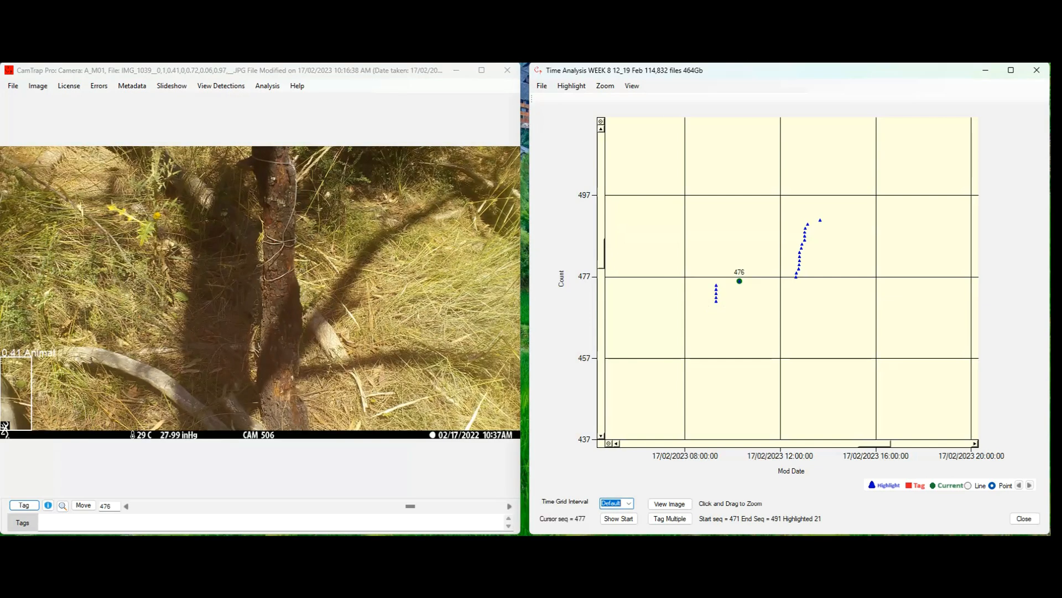
left_click(795, 275)
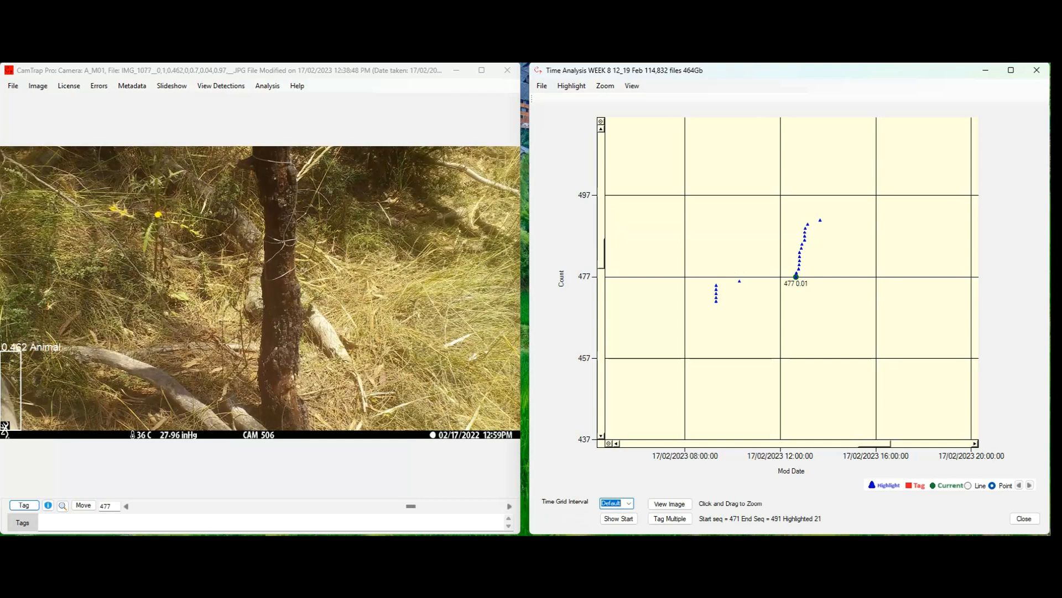
left_click(807, 224)
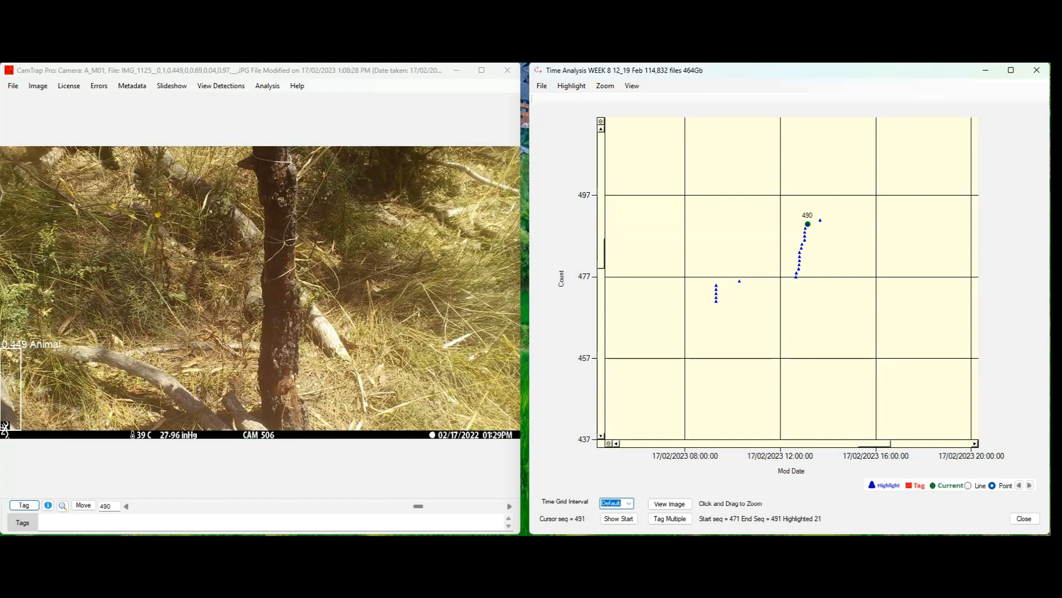
left_click(820, 220)
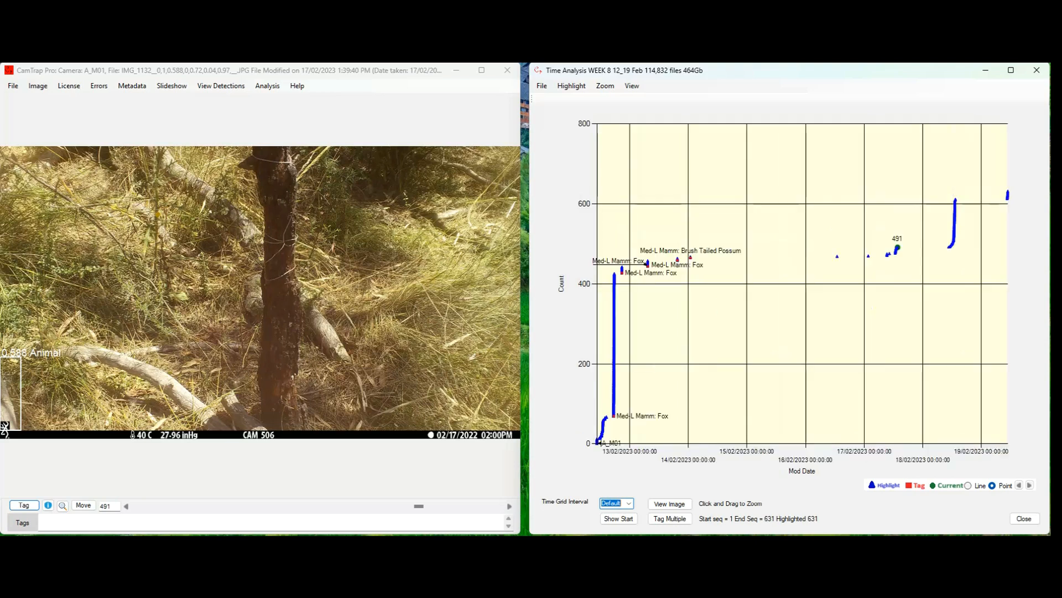
Zoom into the 18/02/2023 cluster and examine sample images from its sparse early section, before the steep rise, for animals.
left_click_drag(943, 191, 970, 261)
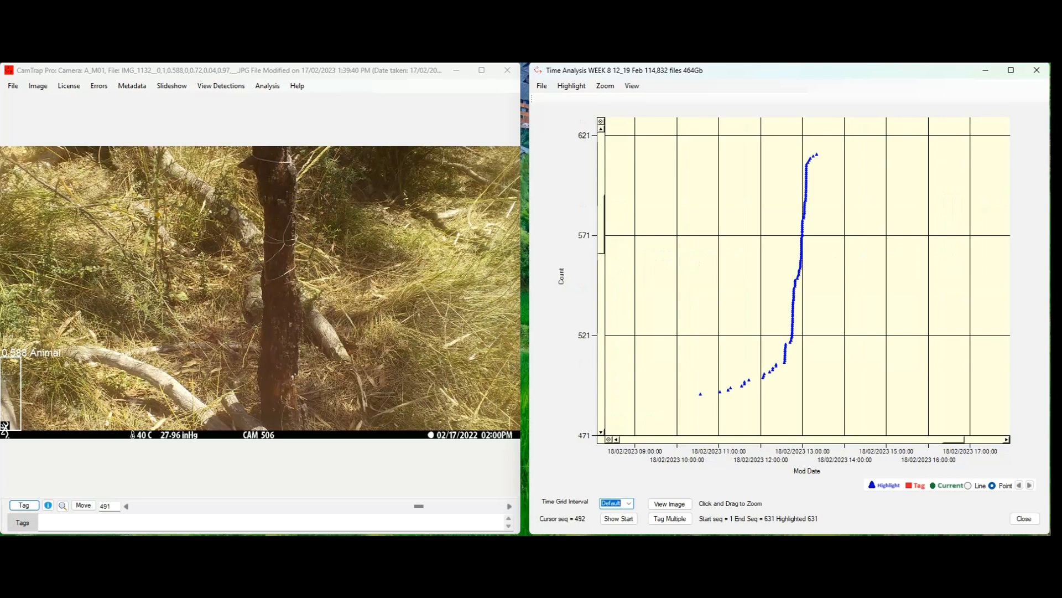
left_click(701, 393)
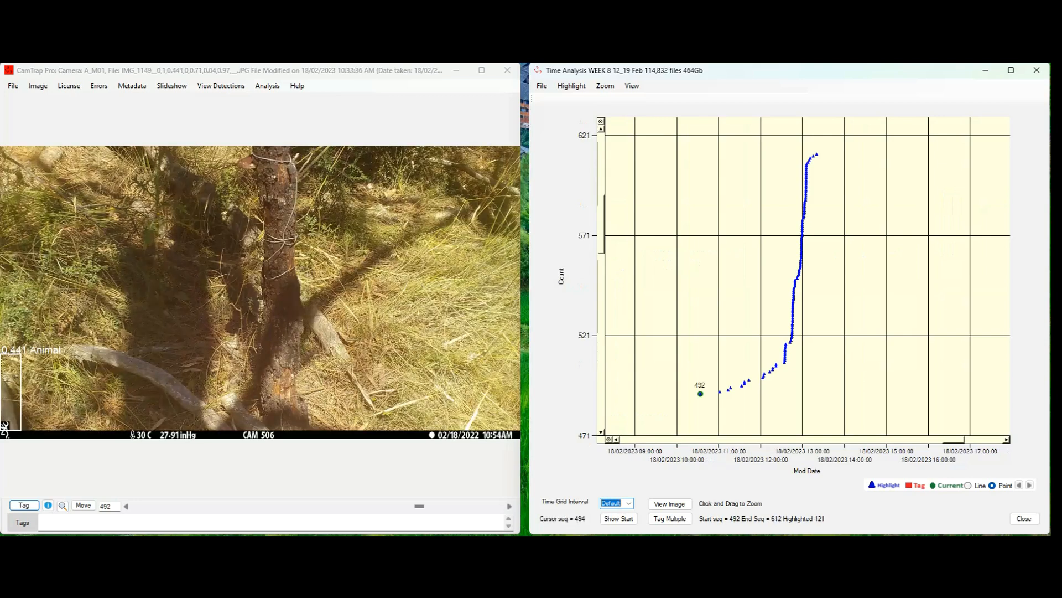
left_click(720, 392)
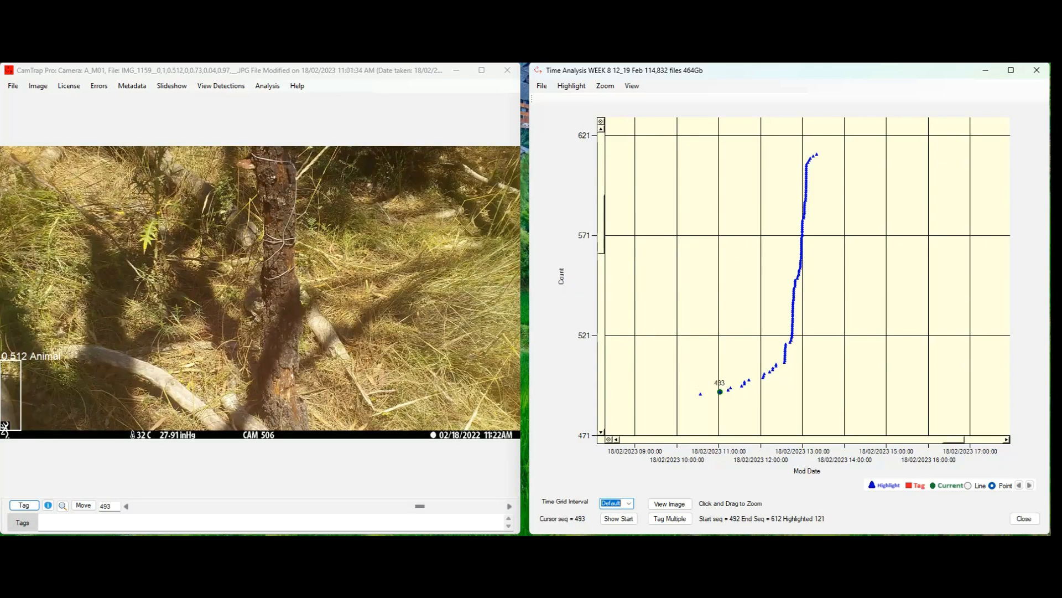
left_click(785, 361)
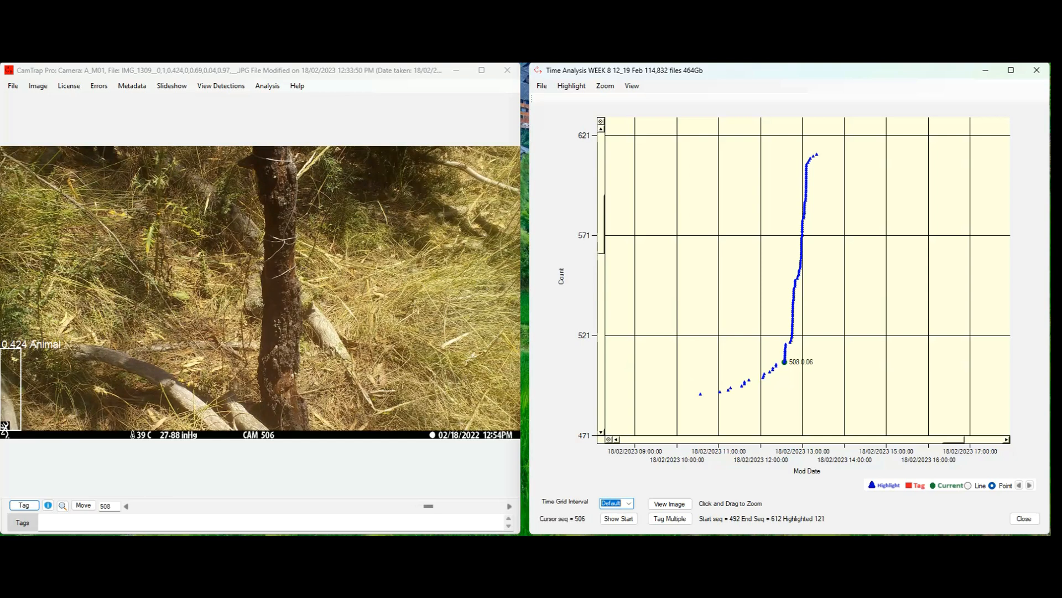
left_click(777, 365)
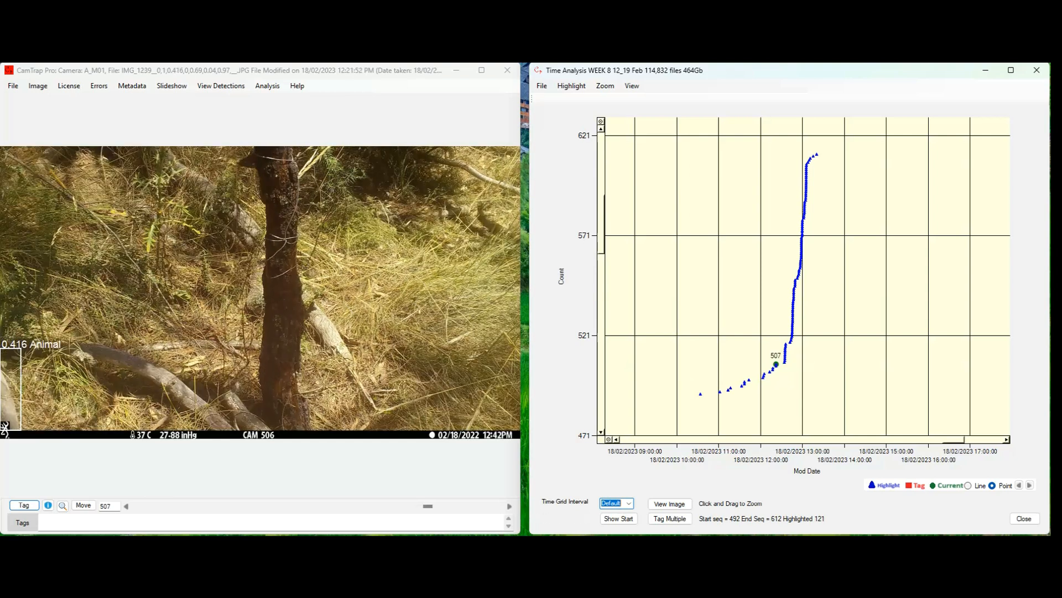
left_click(772, 367)
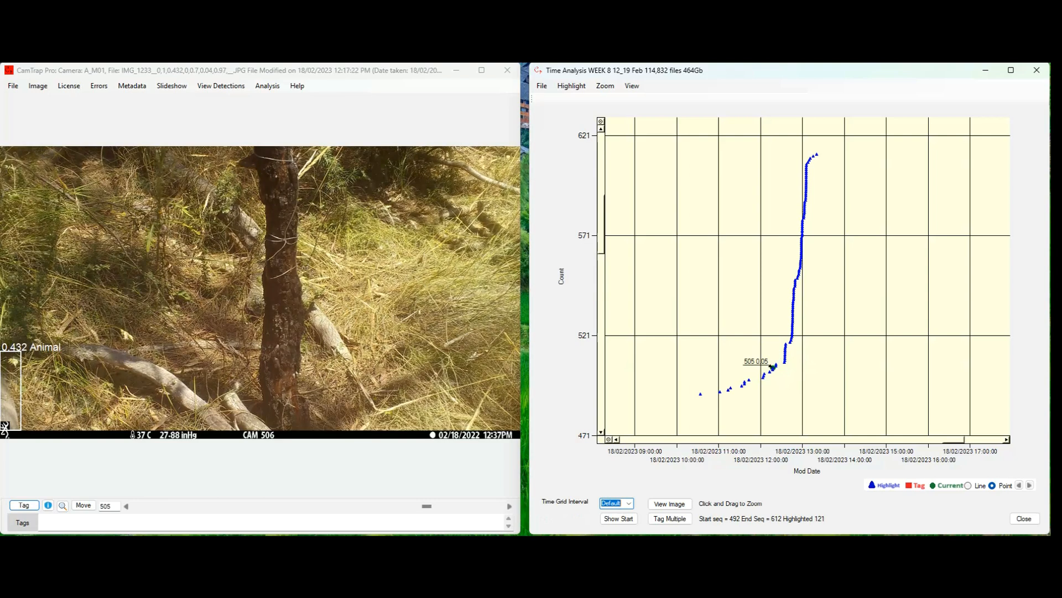
left_click(771, 369)
left_click(769, 371)
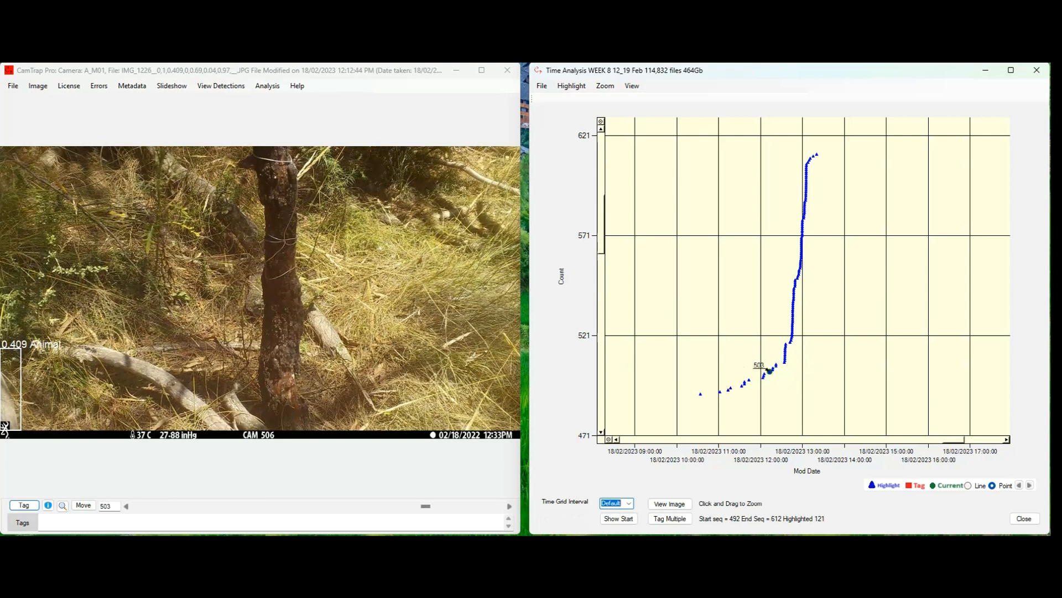
Sample images up the steep section of the 18/02/2023 cluster to its upper end for animals, and return to the full chart.
left_click(790, 341)
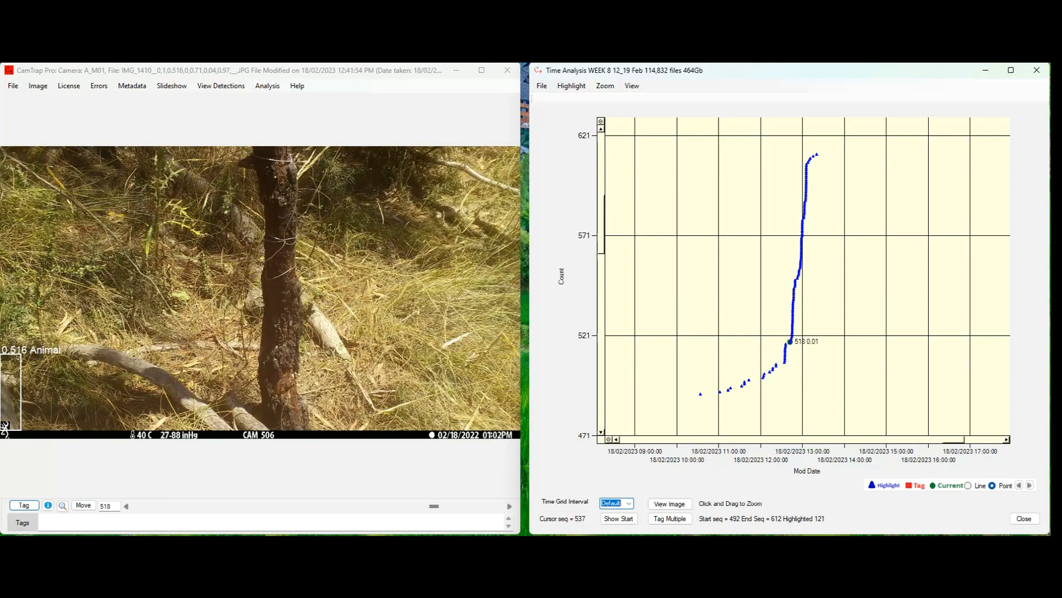
left_click(794, 297)
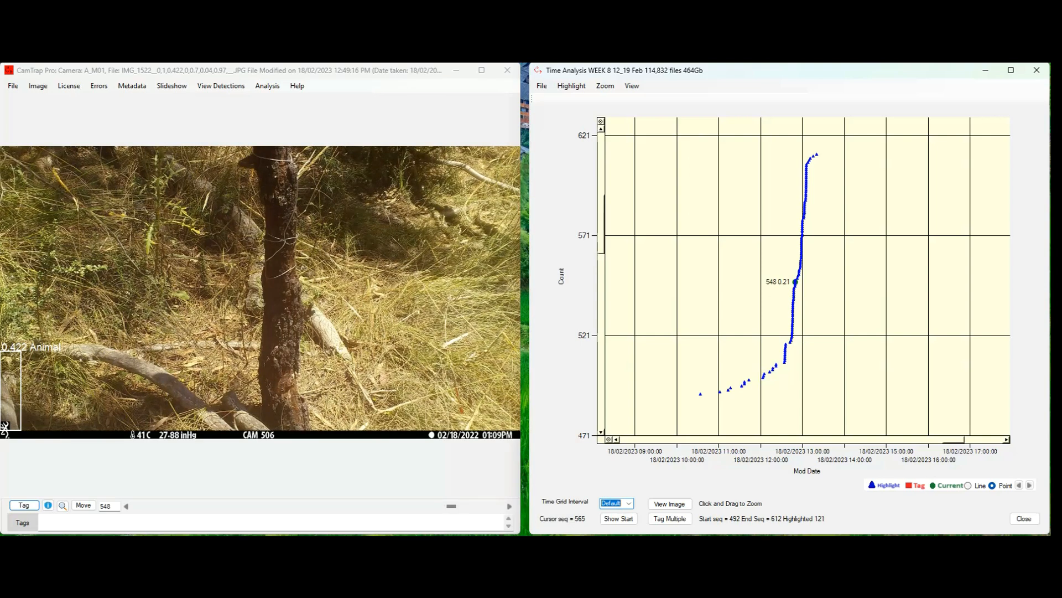
left_click(801, 248)
left_click(804, 217)
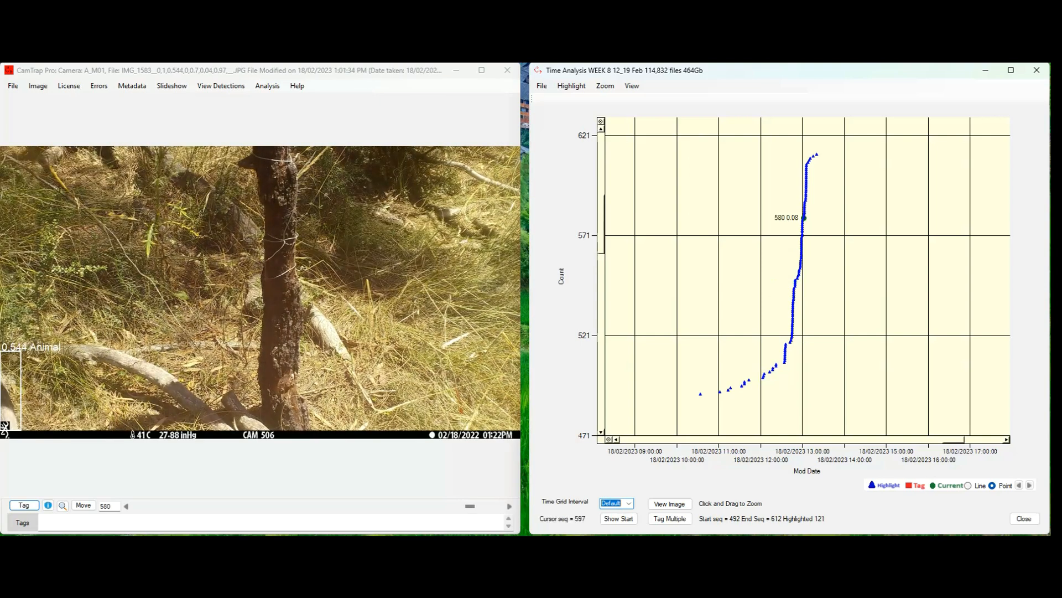
left_click(810, 159)
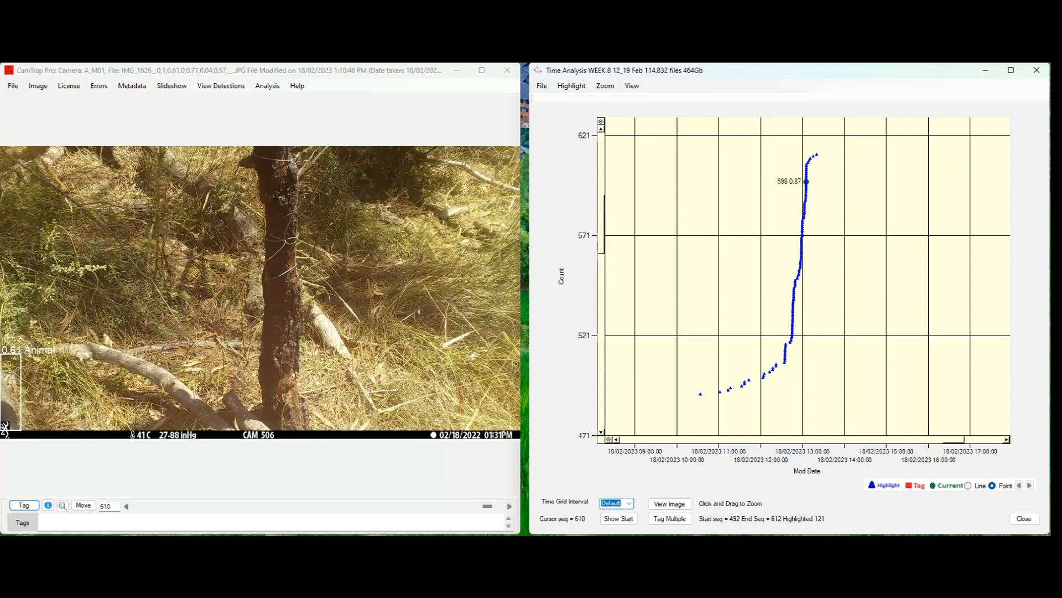
left_click(813, 156)
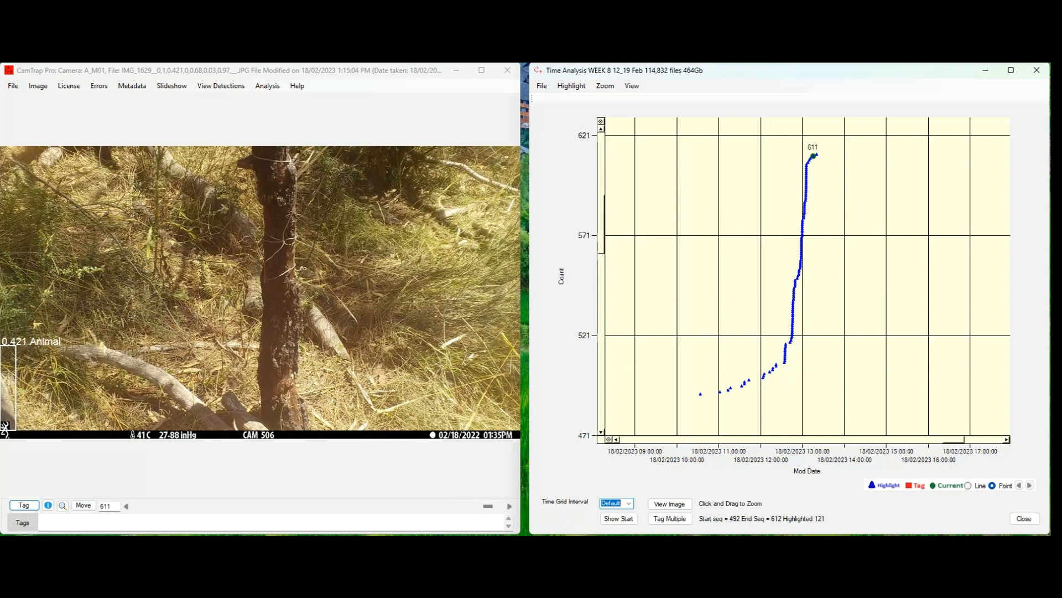
left_click(600, 121)
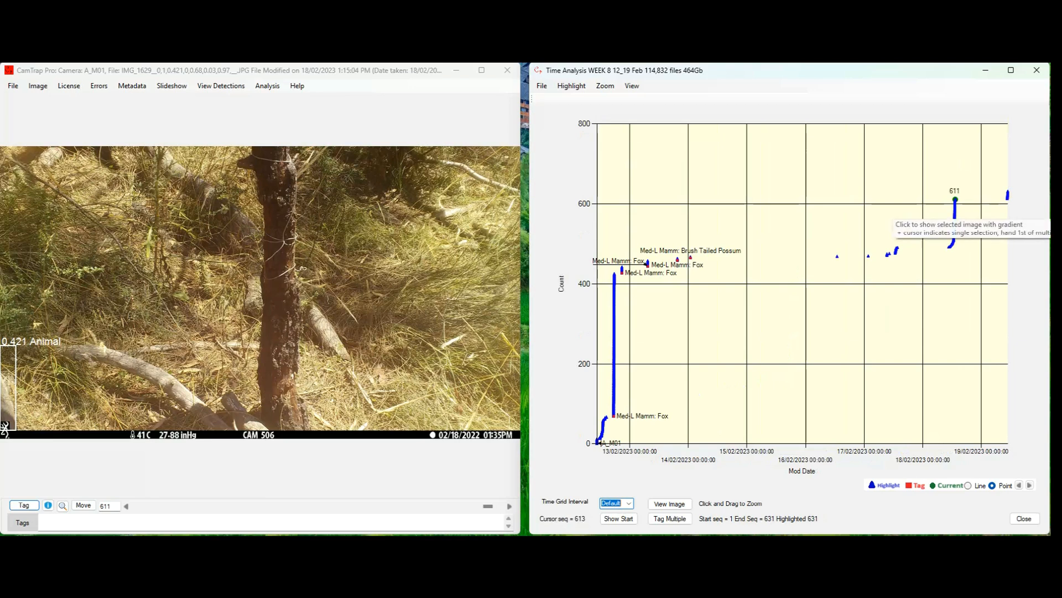
Check the images in the final 19/02/2023 cluster for animals, starting from its first detection, image 613.
left_click(1007, 199)
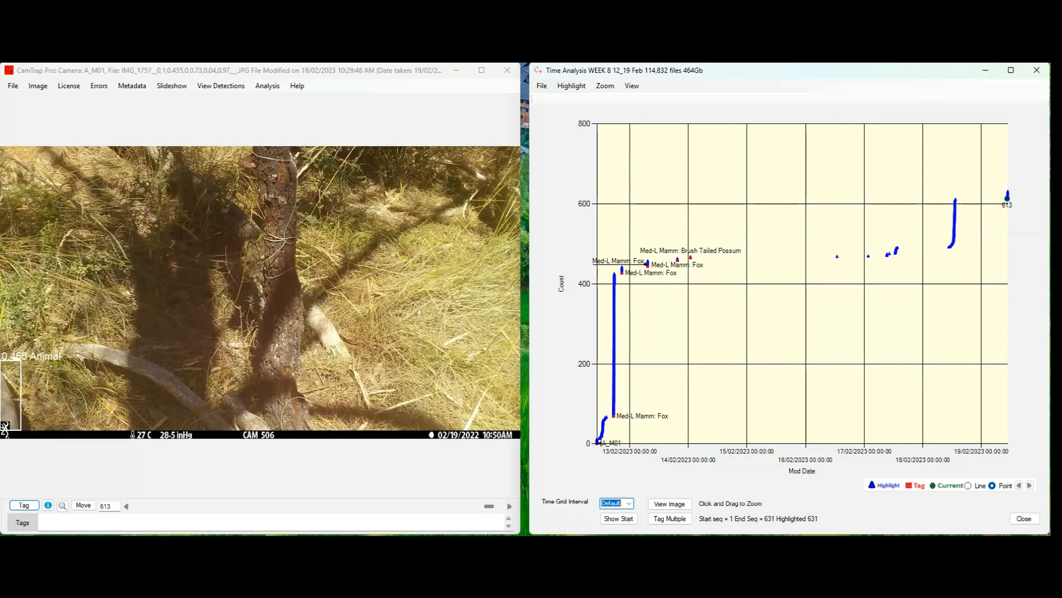
key("Right")
key("Right")
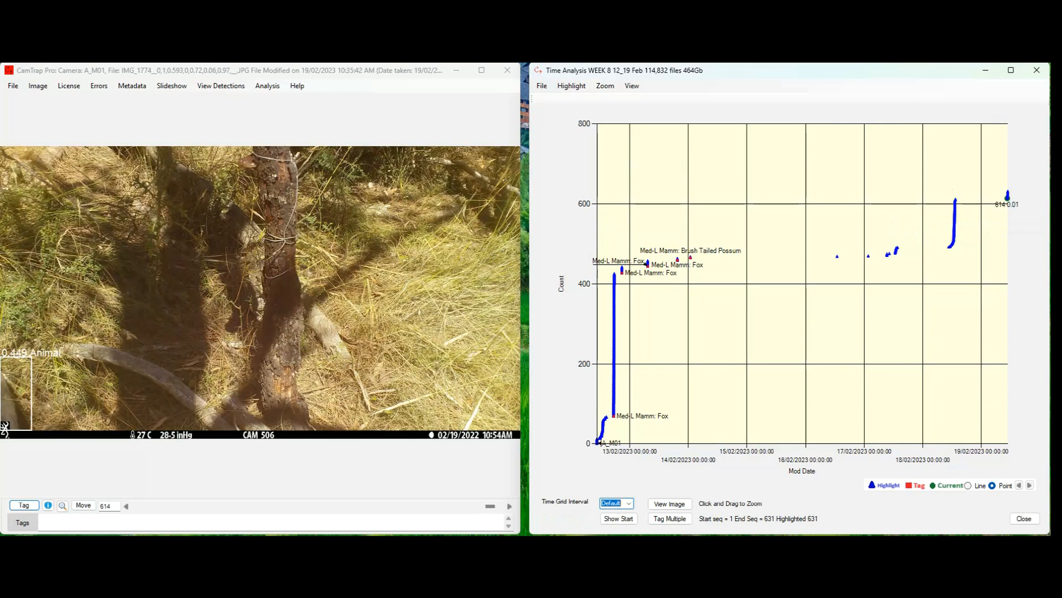
key("Right")
key("Right")
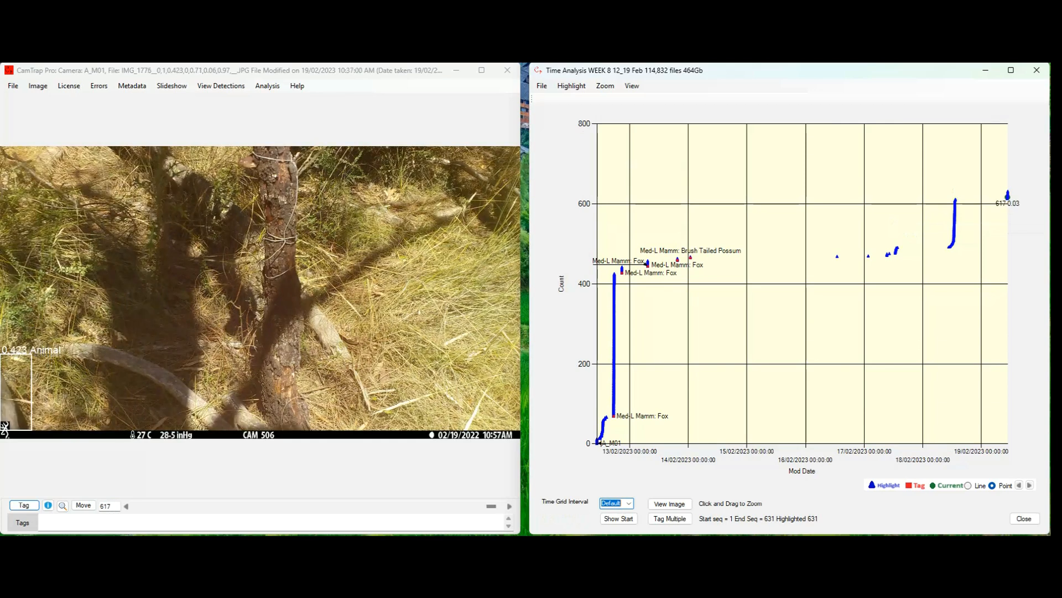
key("Right")
key("Right")
key("Right")
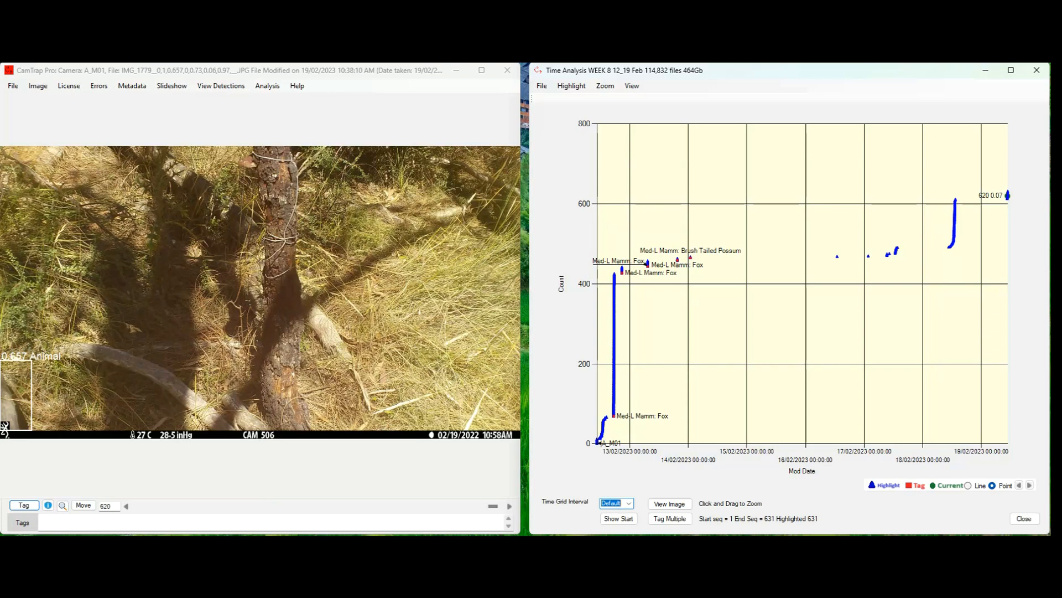
Load only camera folder A_M02 from the camera data folders found, declining to create or rebuild the tag summary.
left_click(13, 86)
left_click(13, 85)
left_click(46, 110)
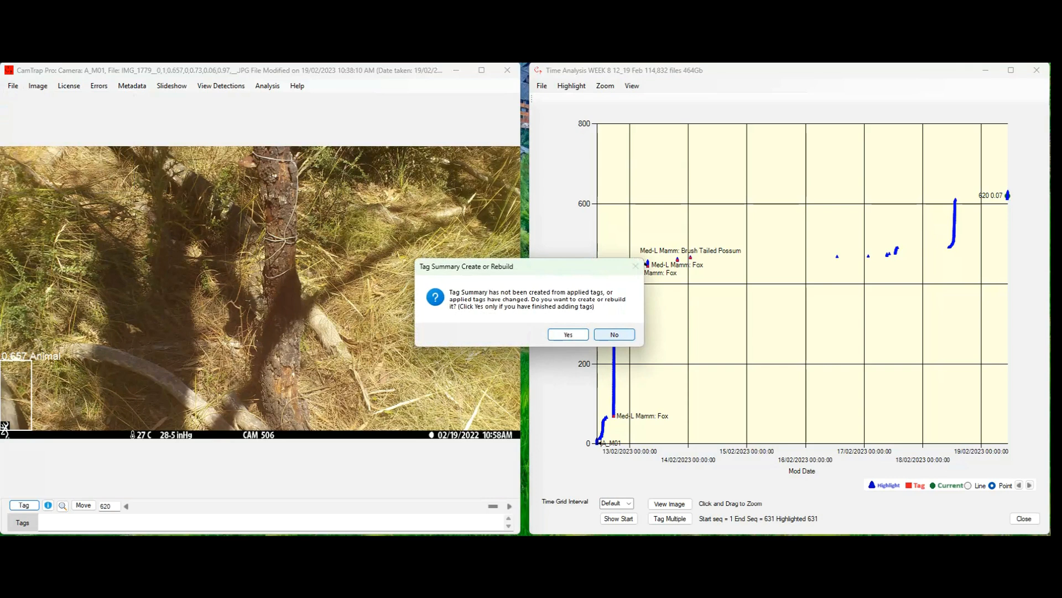
left_click(614, 334)
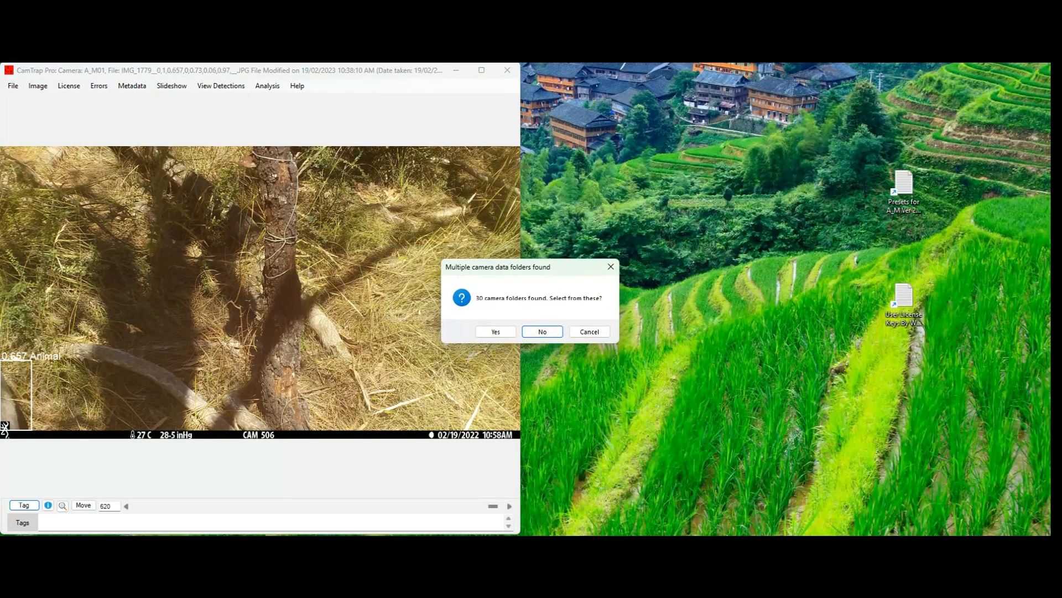
left_click(496, 331)
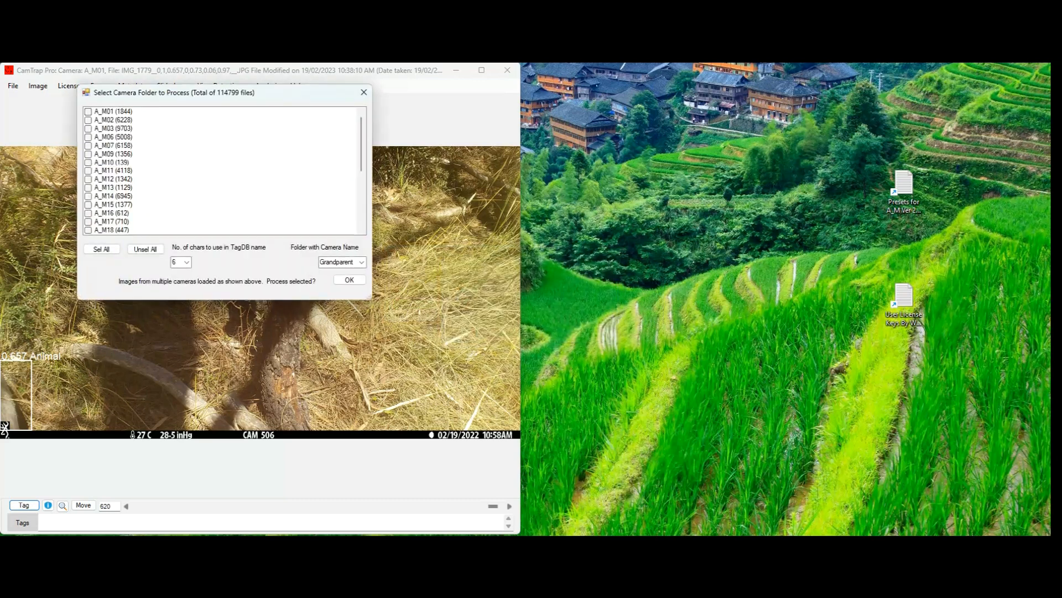
left_click(88, 120)
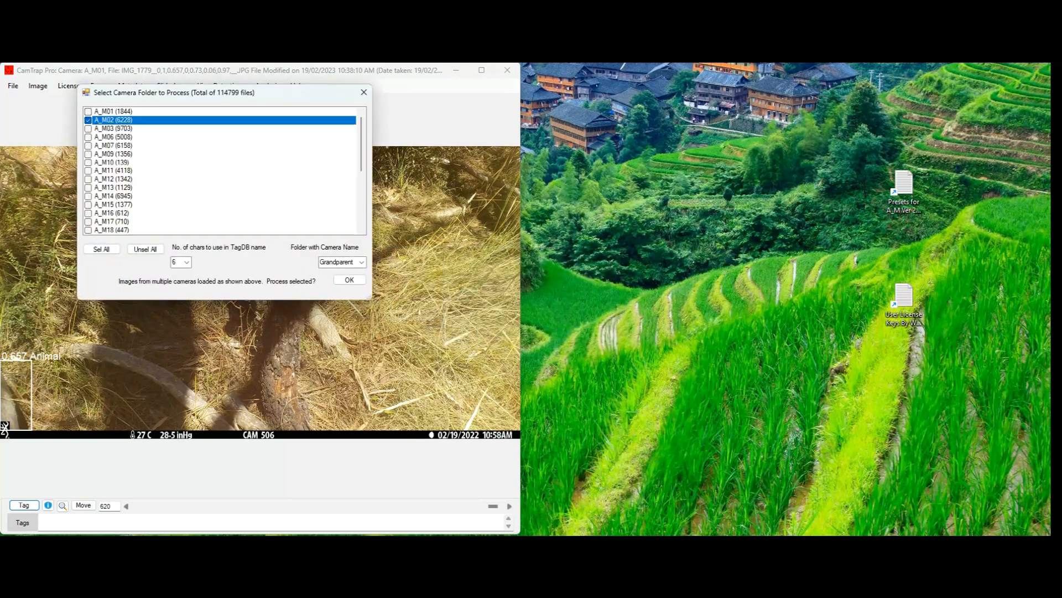
left_click(350, 279)
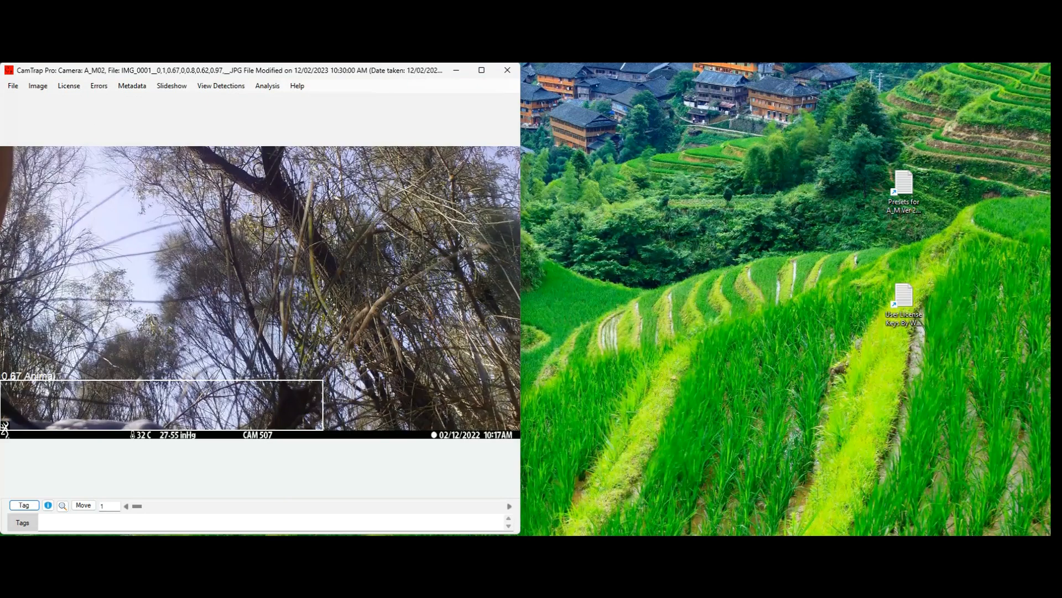
Generate the count-versus-time chart for A_M02 with highlighted images and CamTrap Pro tags flagged.
left_click(267, 85)
left_click(295, 100)
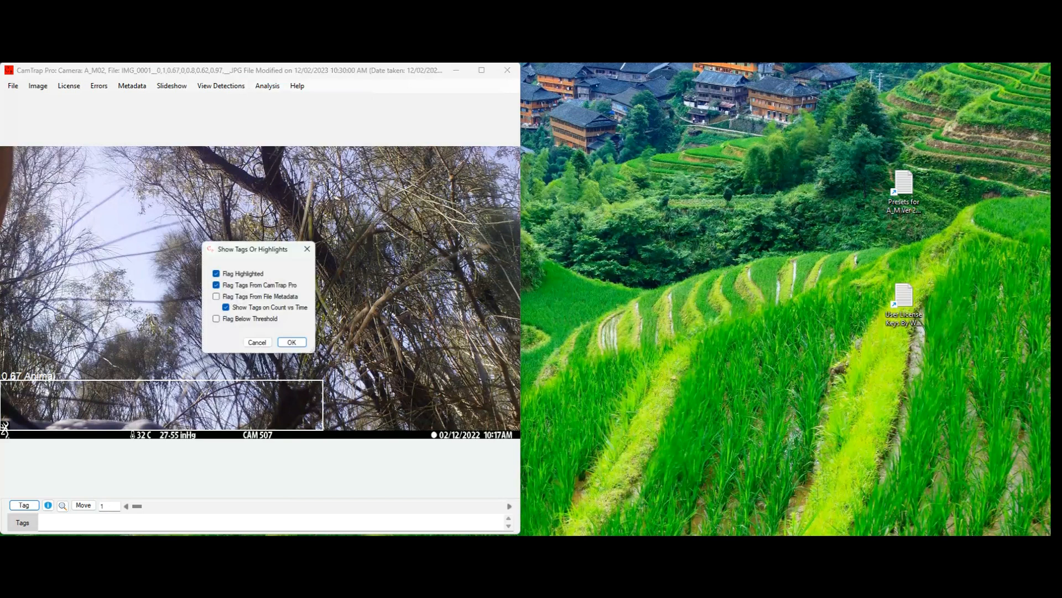
left_click(295, 345)
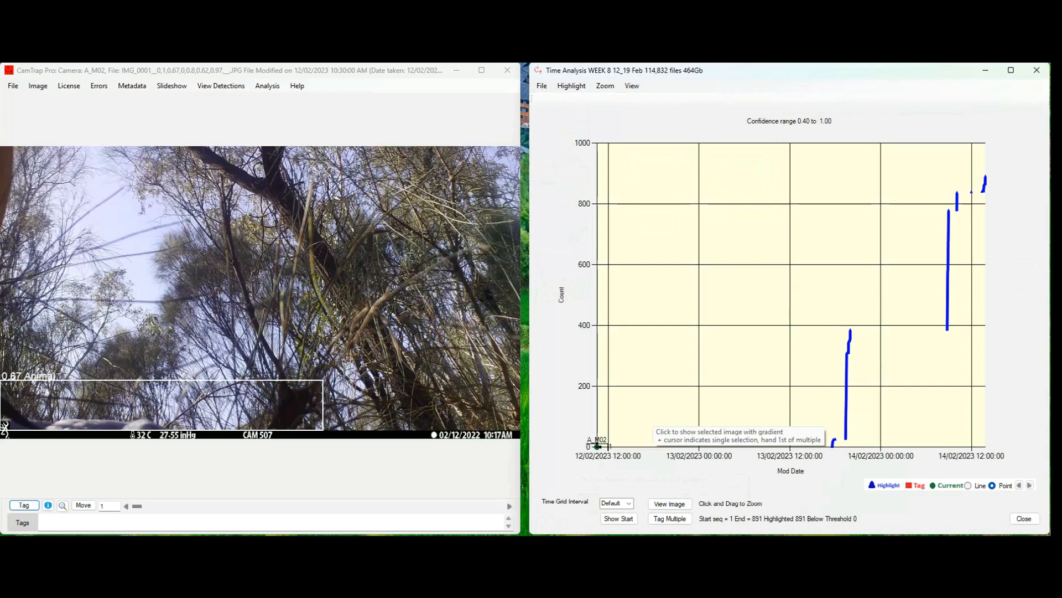
Check the first A_M02 detections for animals, including the opening images of the 13/02/2023 17:30 cluster, and return to that cluster's first image.
key("Right")
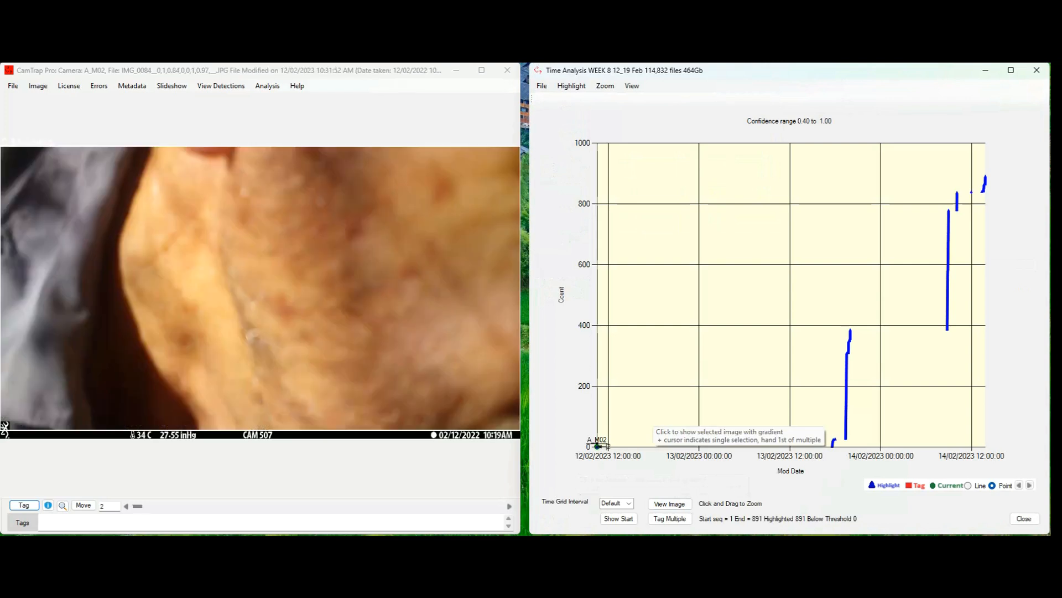
key("Right")
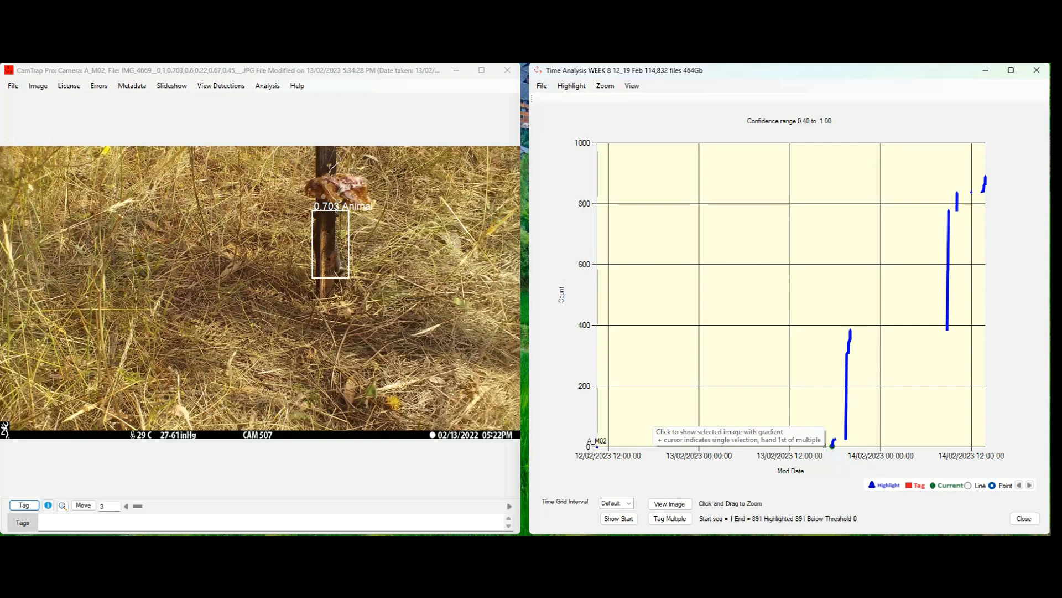
left_click_drag(825, 442, 842, 387)
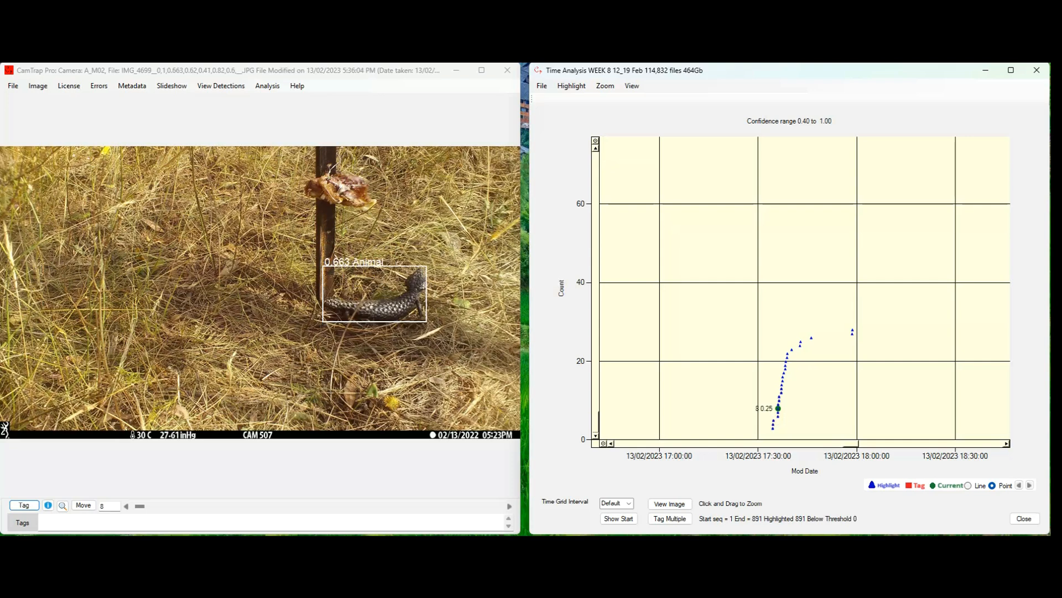
key("Left")
key("Left")
key("Left")
key("Left")
key("Left")
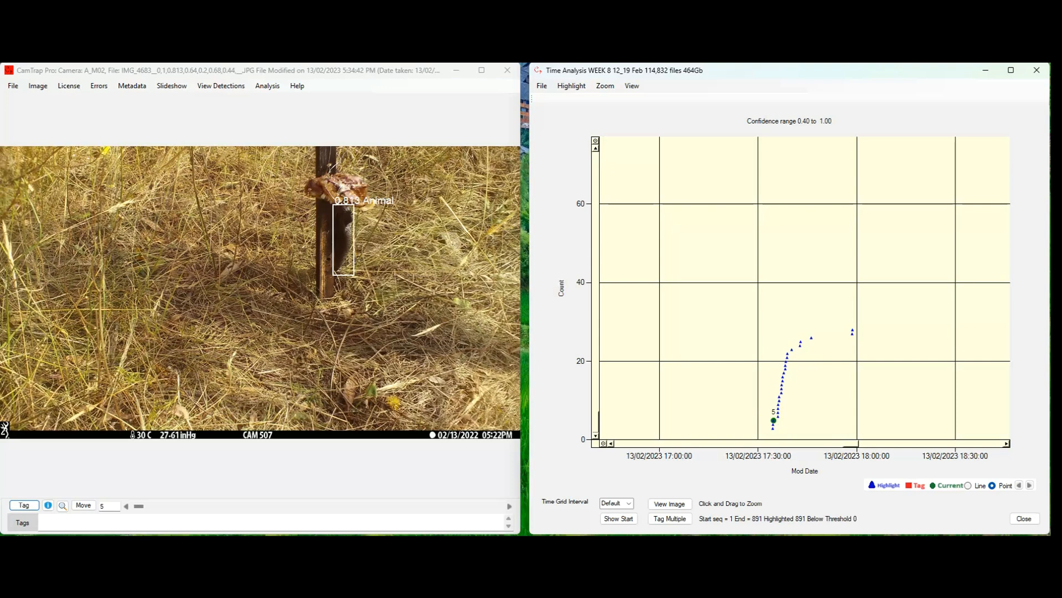
key("Left")
key("Left")
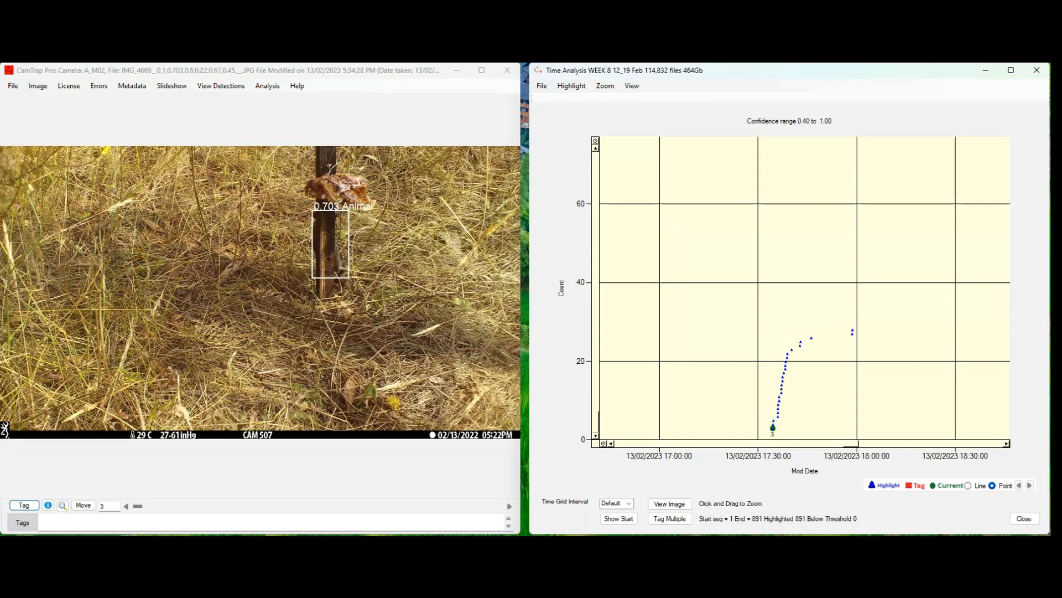
key("Right")
Inspect the detection on image 3 at 200% zoom to identify the animal behind the post.
left_click(38, 85)
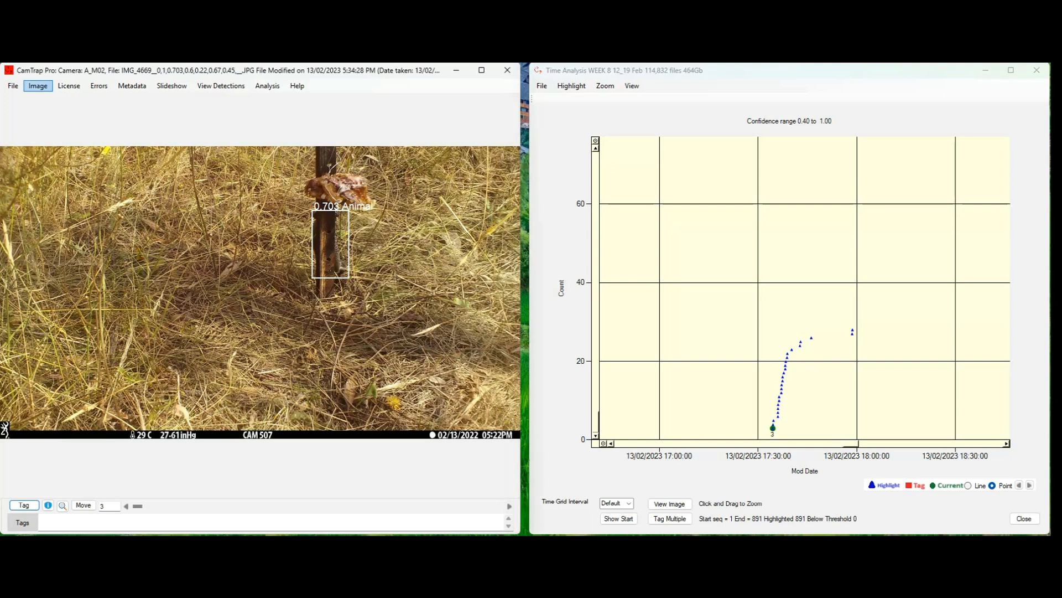
left_click(38, 86)
mouse_move(53, 98)
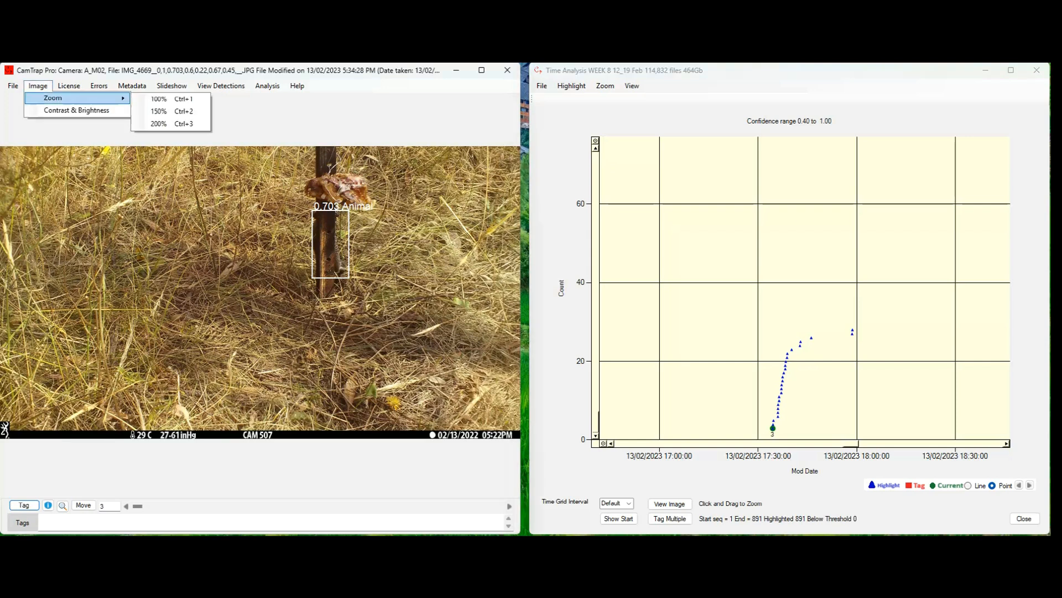
left_click(166, 124)
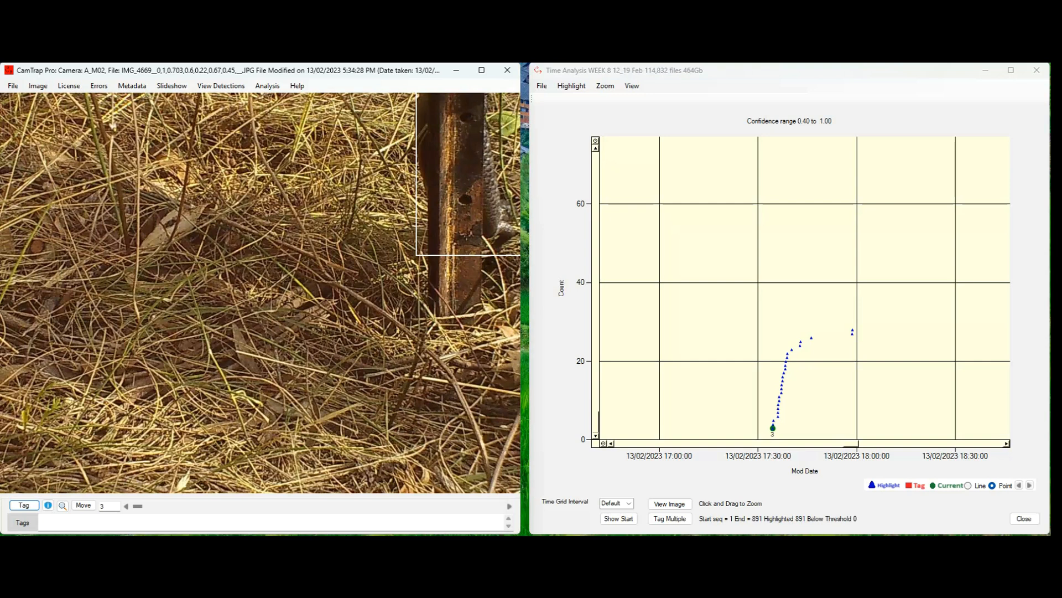
left_click_drag(298, 249, 228, 270)
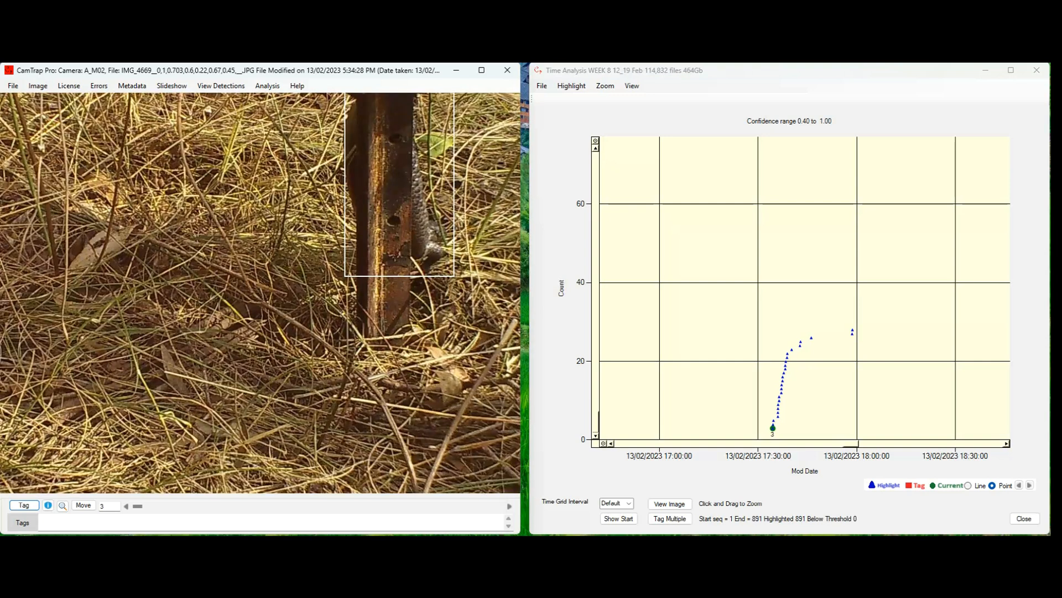
left_click_drag(277, 238, 241, 297)
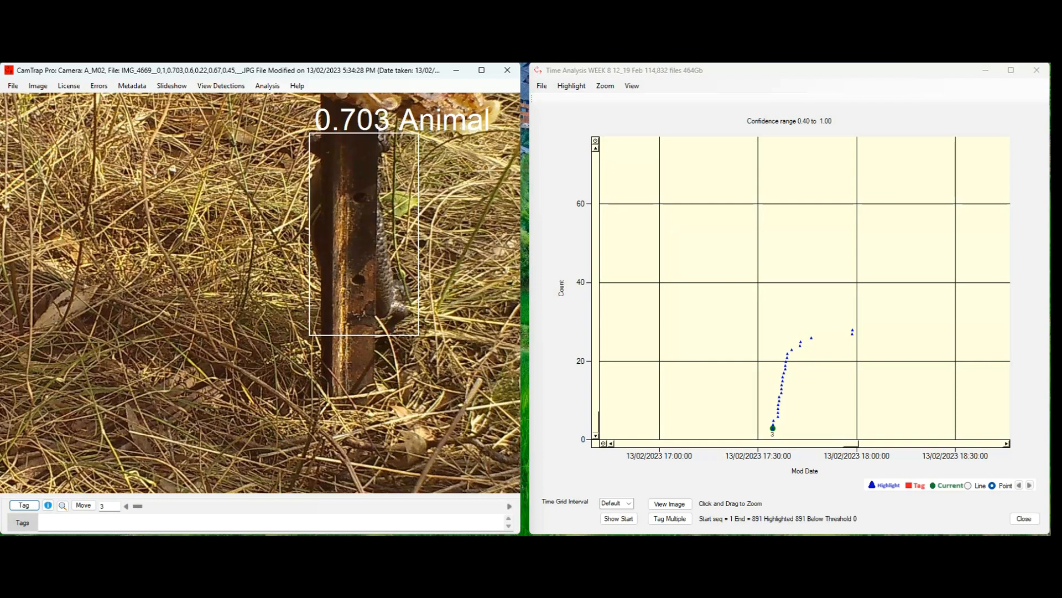
Tag image 3 with the preset Reptile: Shingleback Skink.
left_click(24, 506)
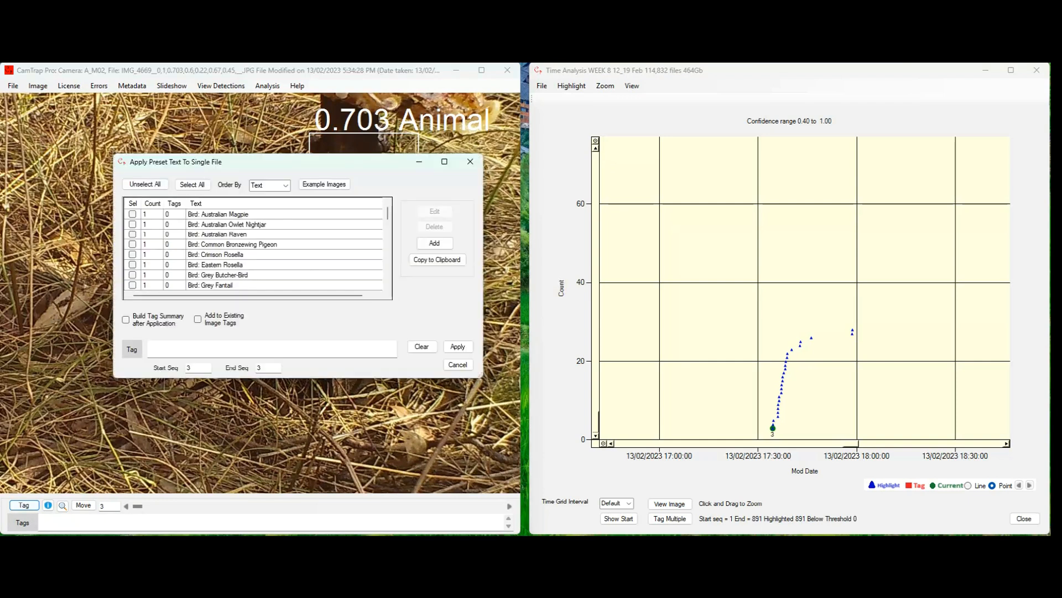
scroll(388, 249, "down", 6)
scroll(257, 249, "down", 6)
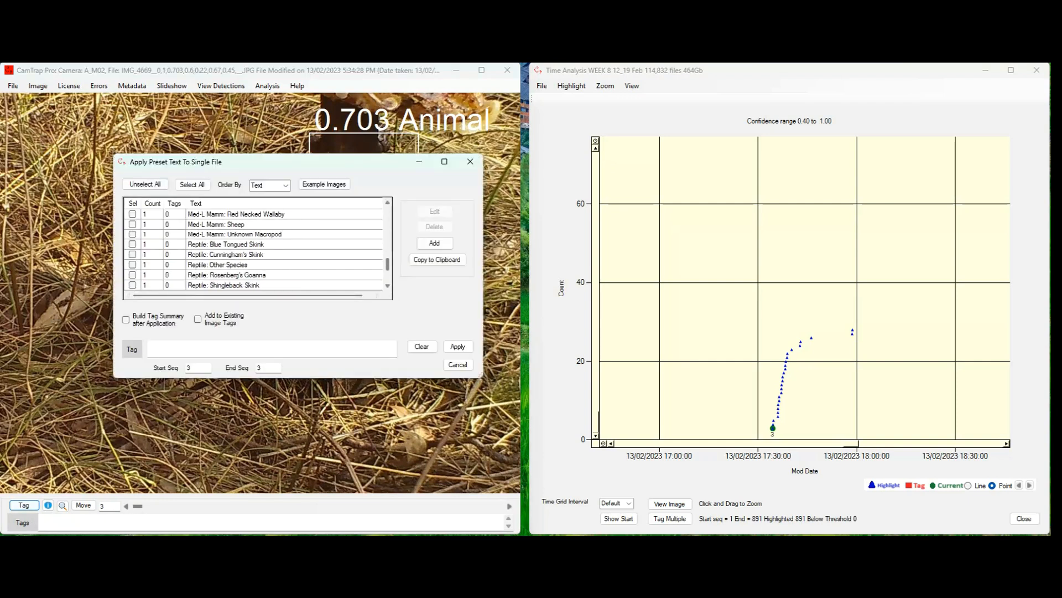
scroll(257, 249, "down", 2)
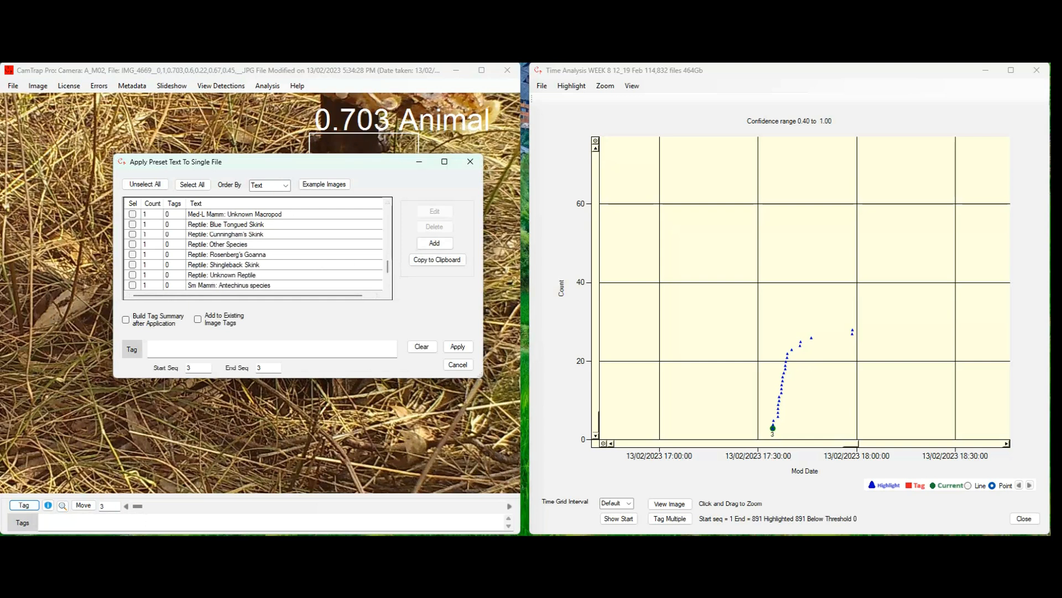
left_click(132, 265)
left_click(458, 347)
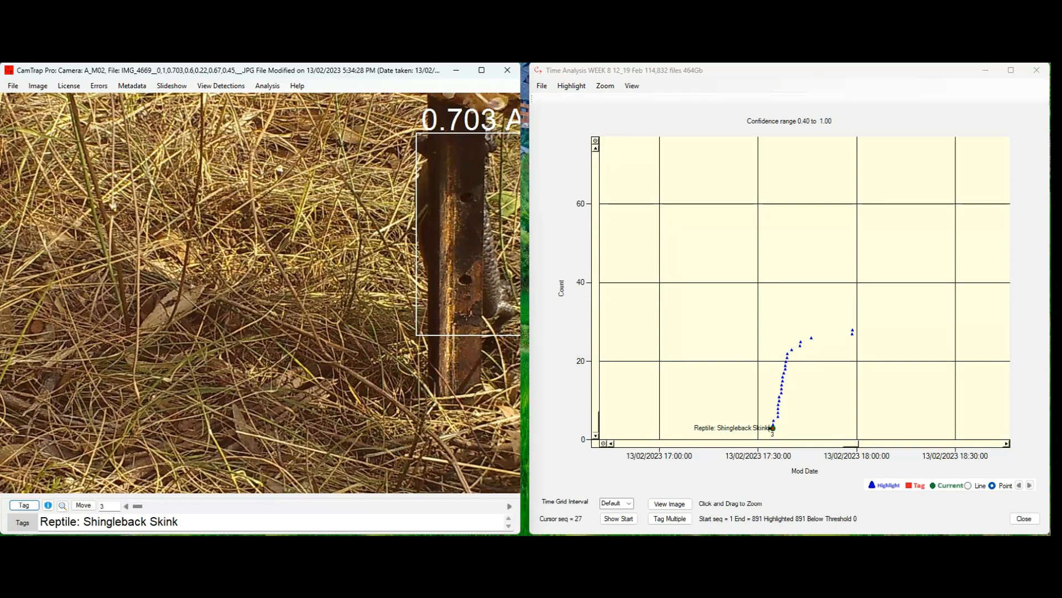
Restore the image zoom to 100% and compare detection 26 with detection 27 near 18:00 to examine the animal in each.
left_click(811, 338)
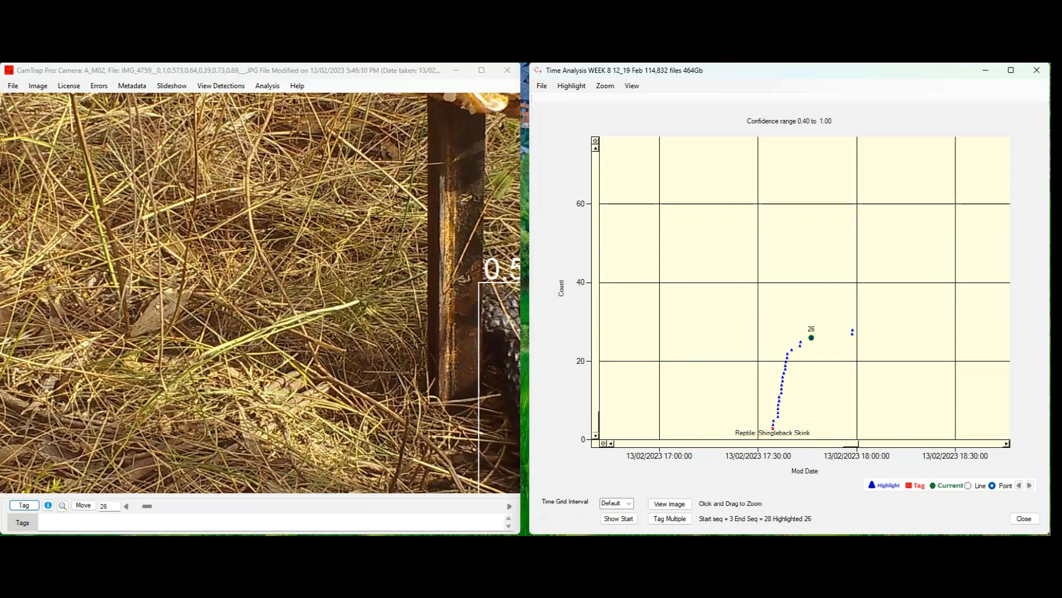
left_click(38, 85)
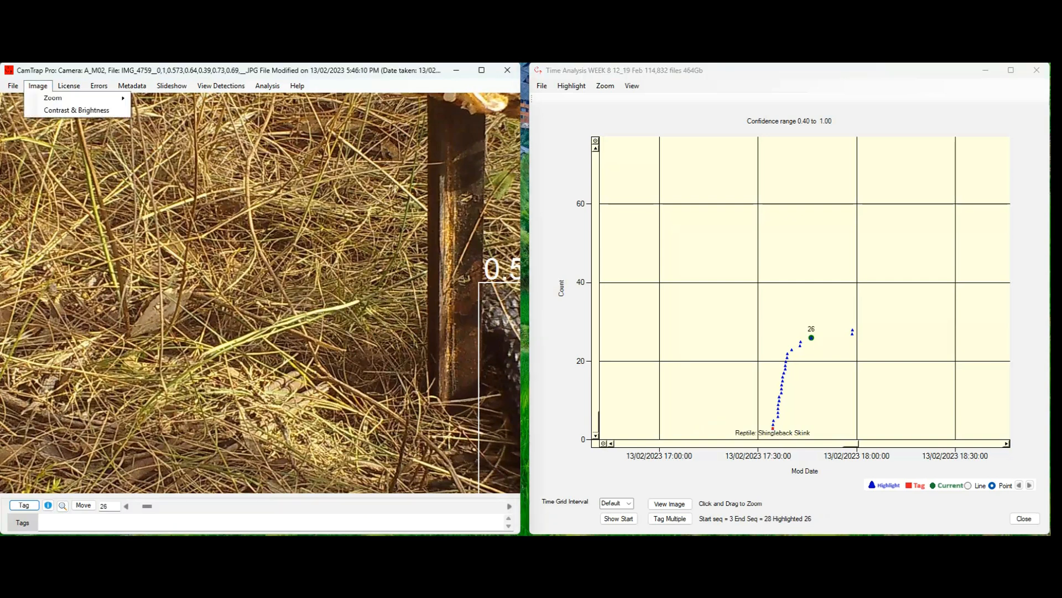
mouse_move(77, 98)
left_click(170, 98)
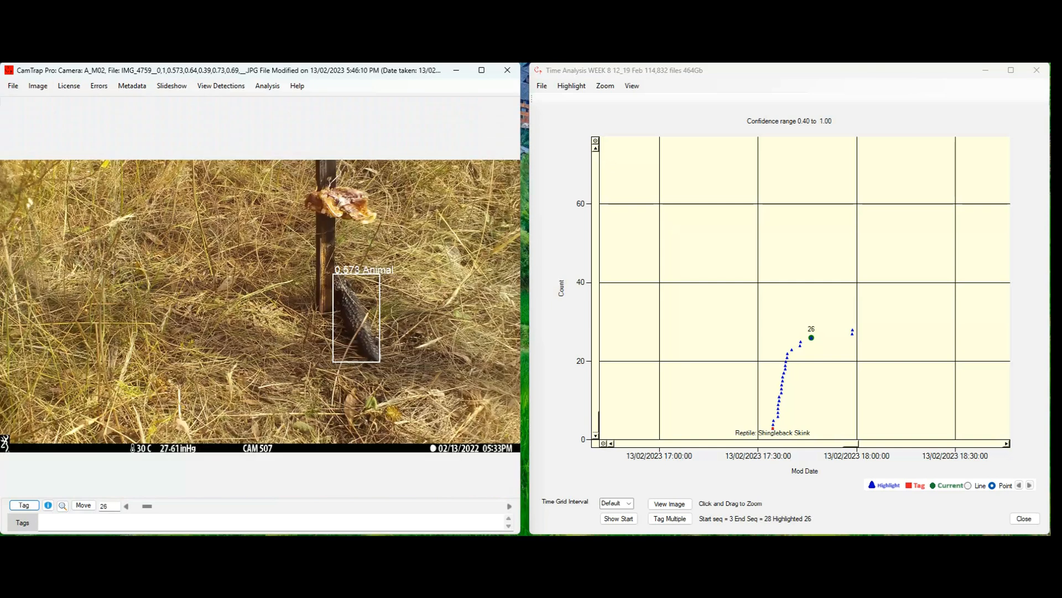
left_click(852, 331)
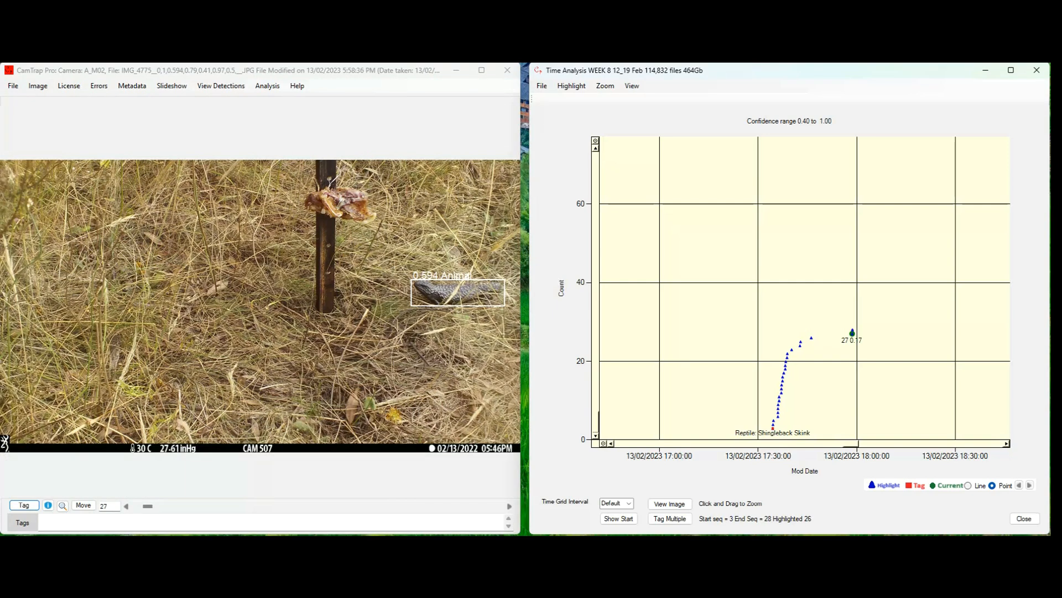
key("Left")
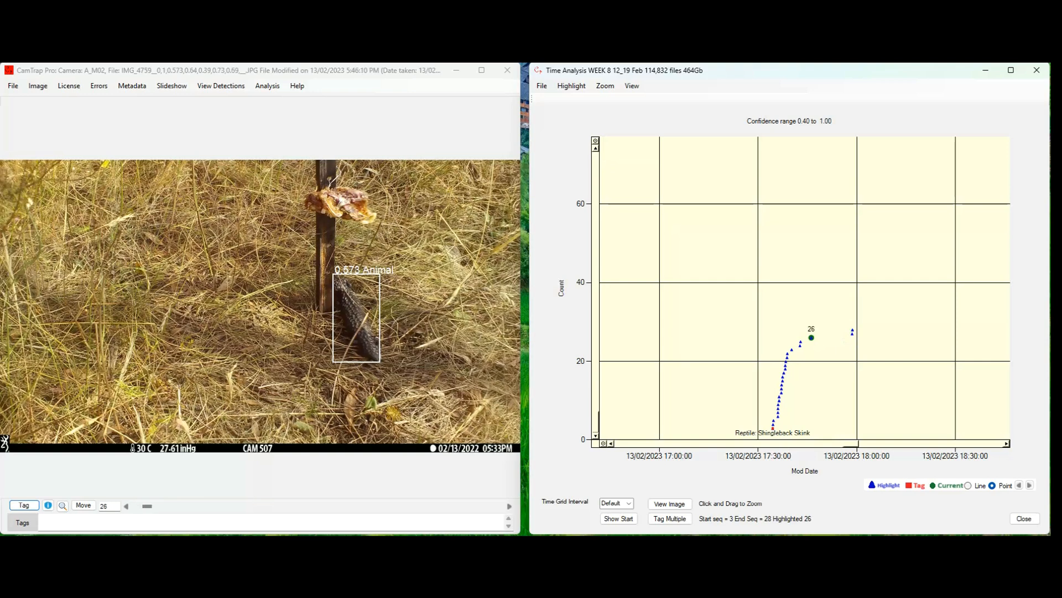
key("Right")
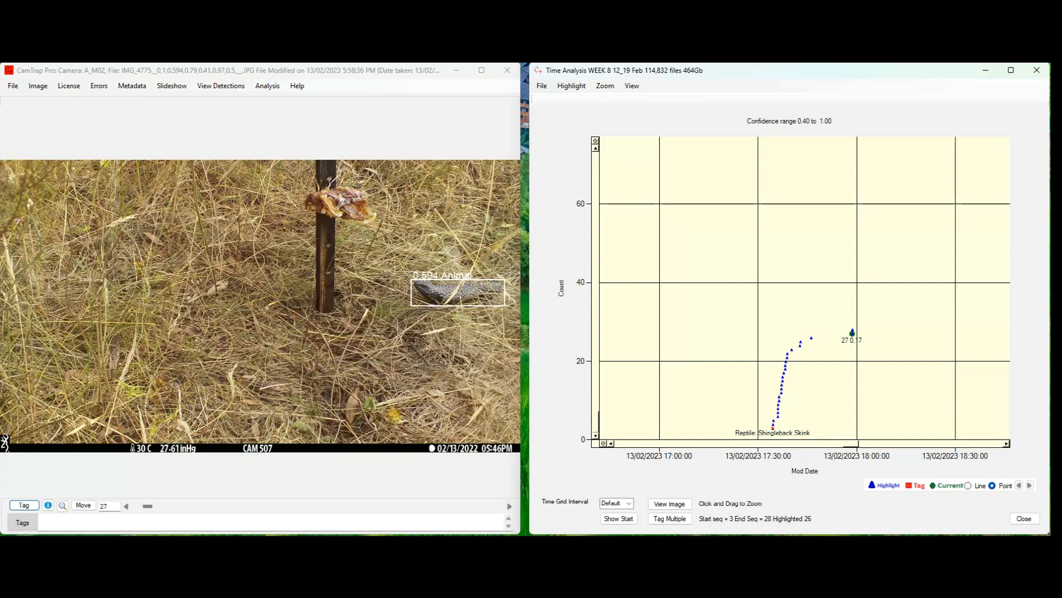
key("Left")
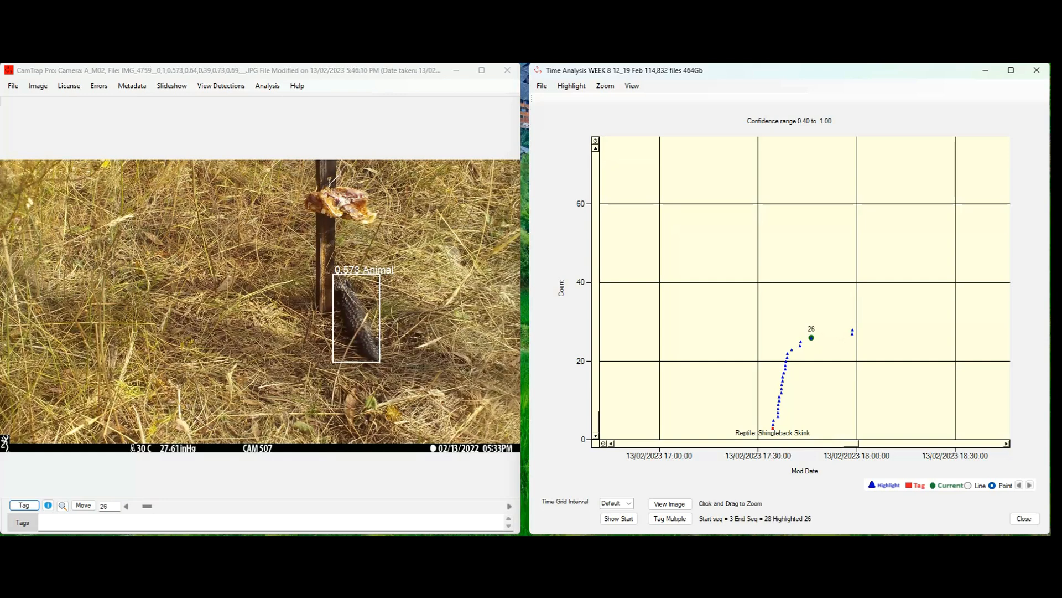
key("Right")
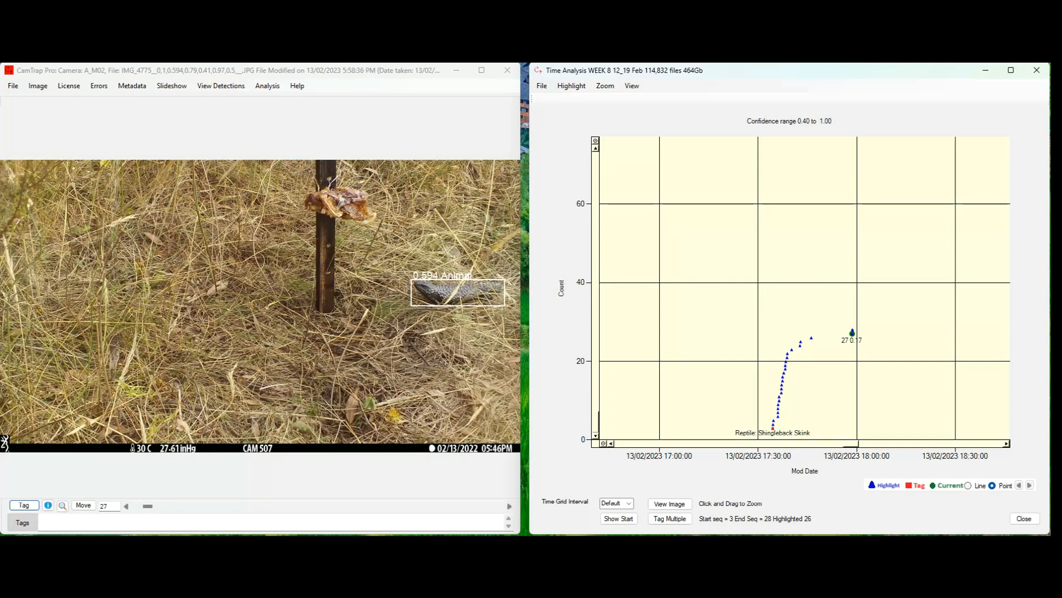
Tag image 27 with the preset Reptile: Shingleback Skink.
left_click(23, 505)
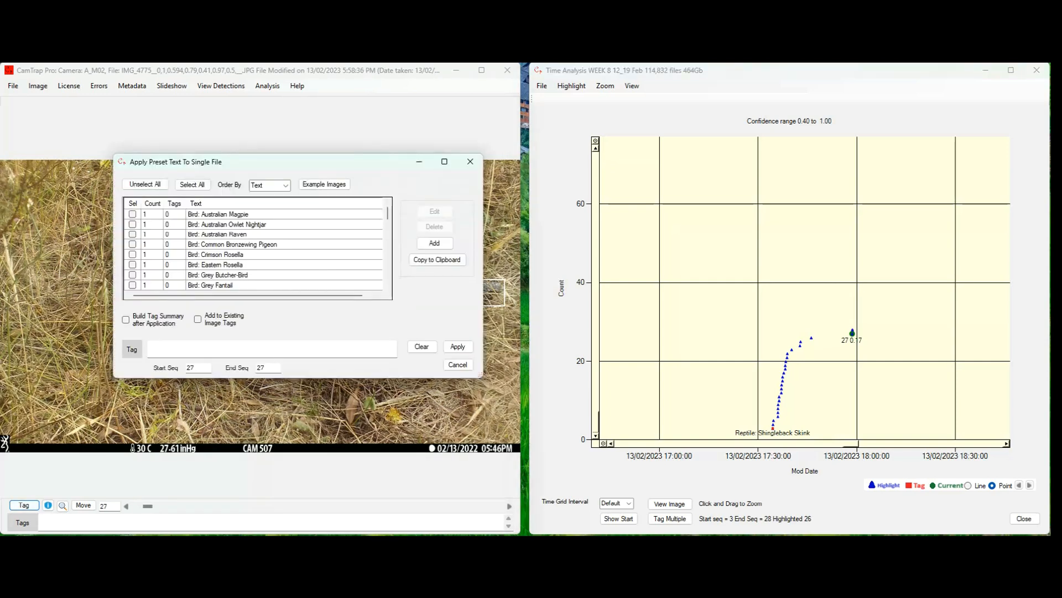
scroll(255, 249, "down", 10)
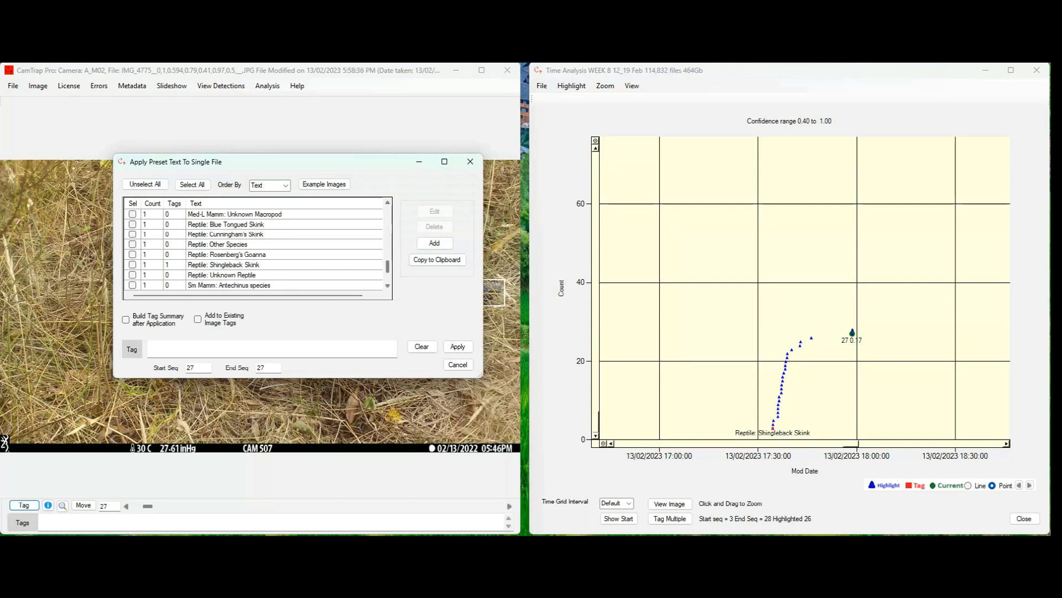
left_click(132, 264)
left_click(457, 346)
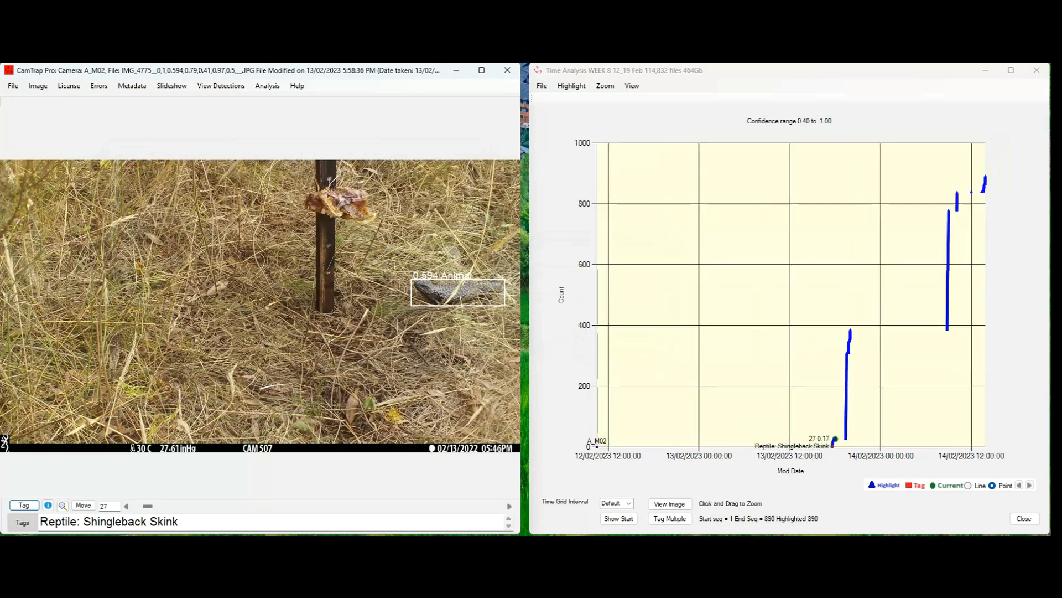
Zoom the chart to the 13/02/2023 19:00 to 20:00 clusters and compare images 302, 192 and 29 with the detections just before them.
left_click_drag(842, 318, 864, 442)
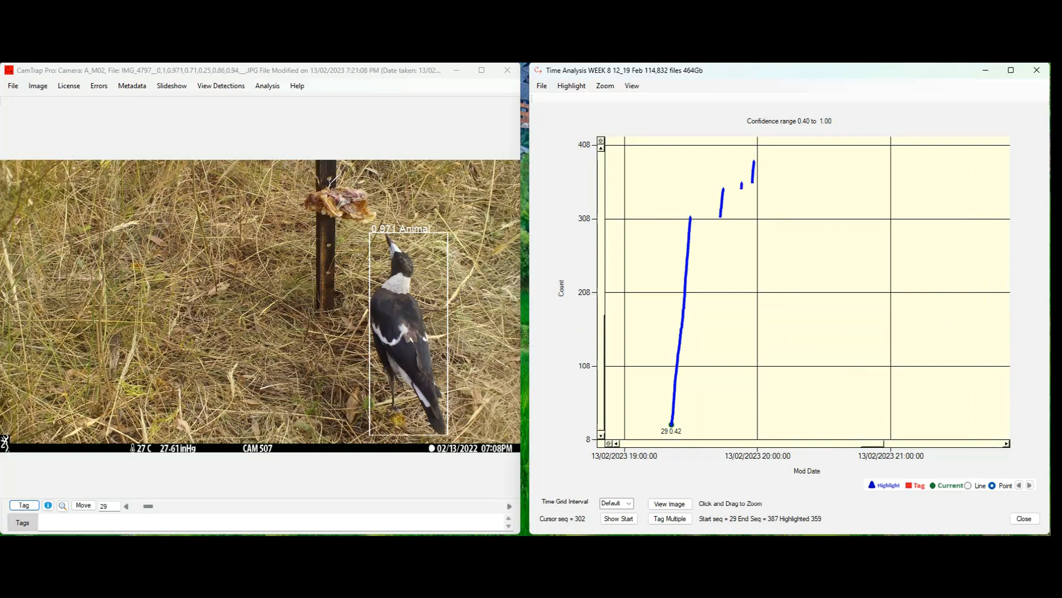
left_click(690, 223)
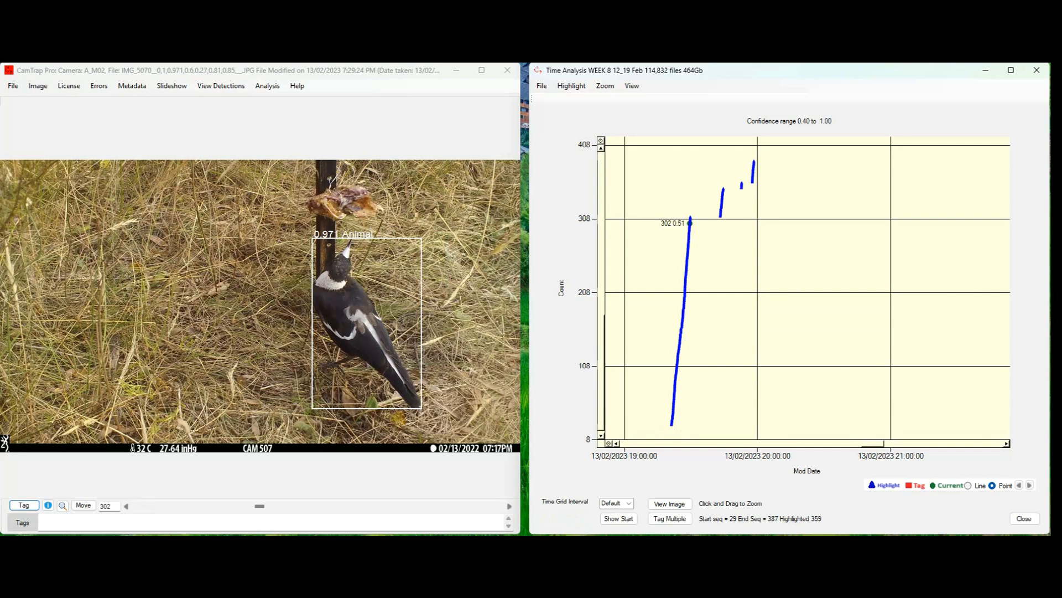
left_click(685, 304)
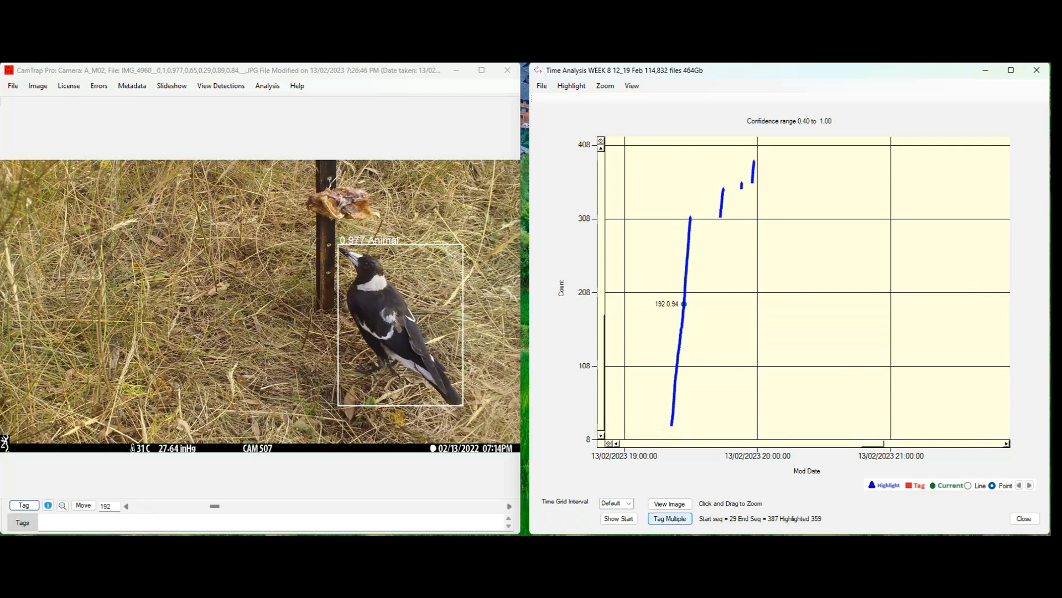
left_click(672, 425)
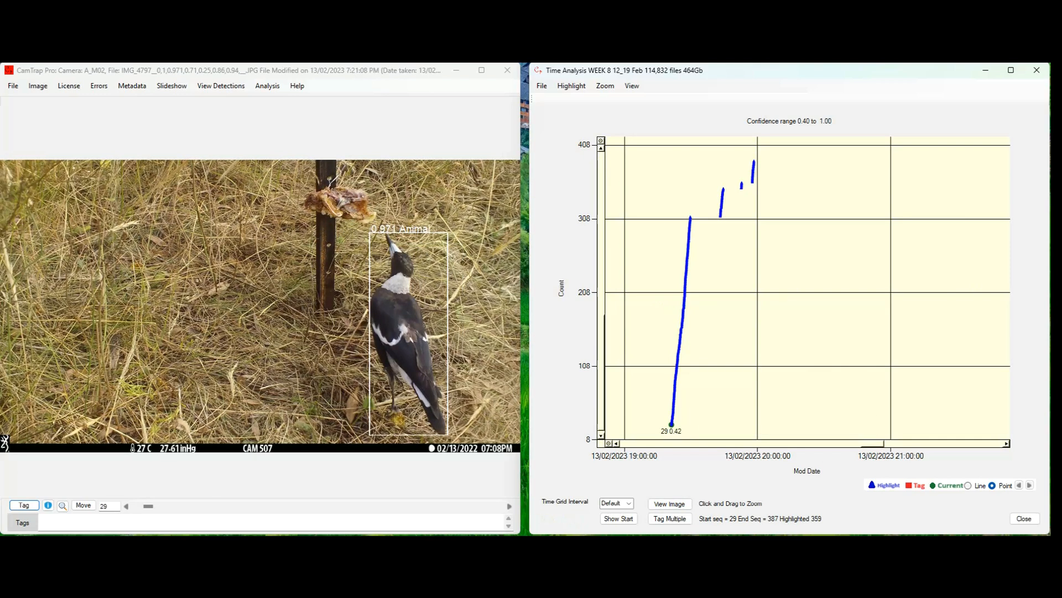
key("Left")
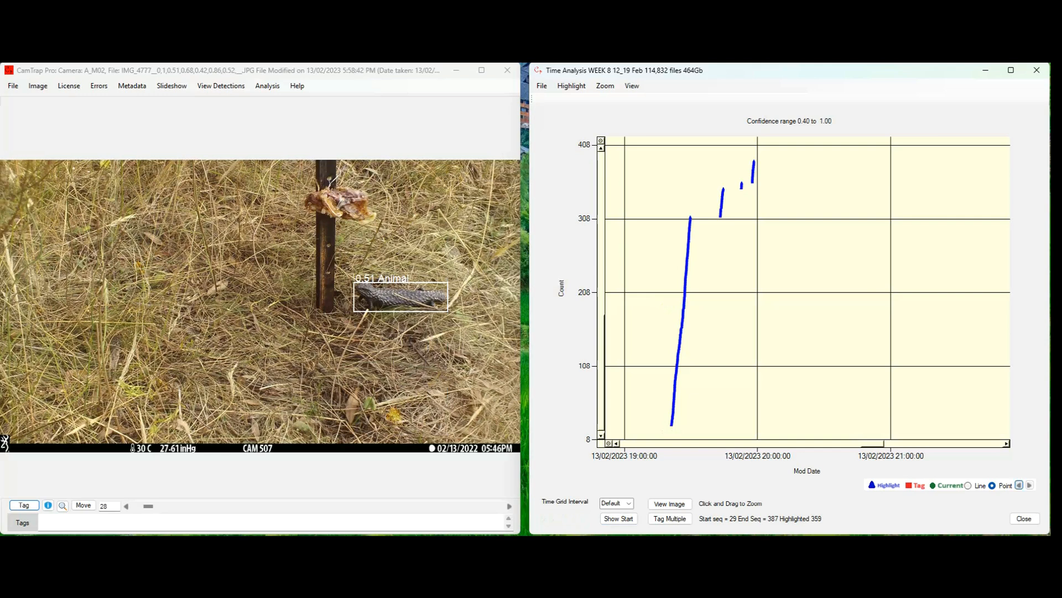
left_click(1019, 485)
left_click(1019, 485)
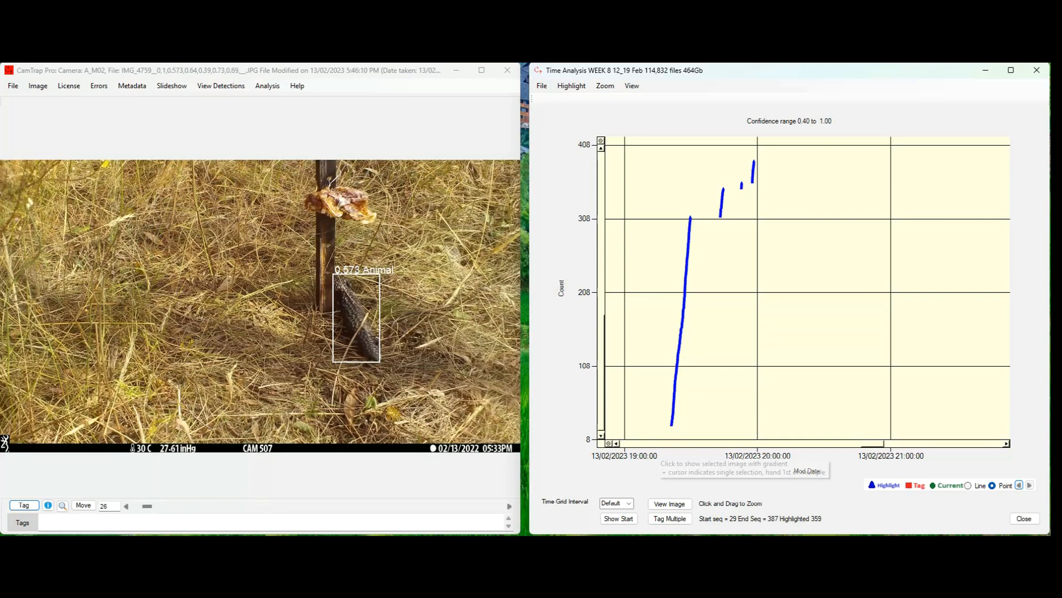
Return to image 29, the start of the long evening cluster, and tag it with the preset Bird: Australian Magpie.
left_click(672, 424)
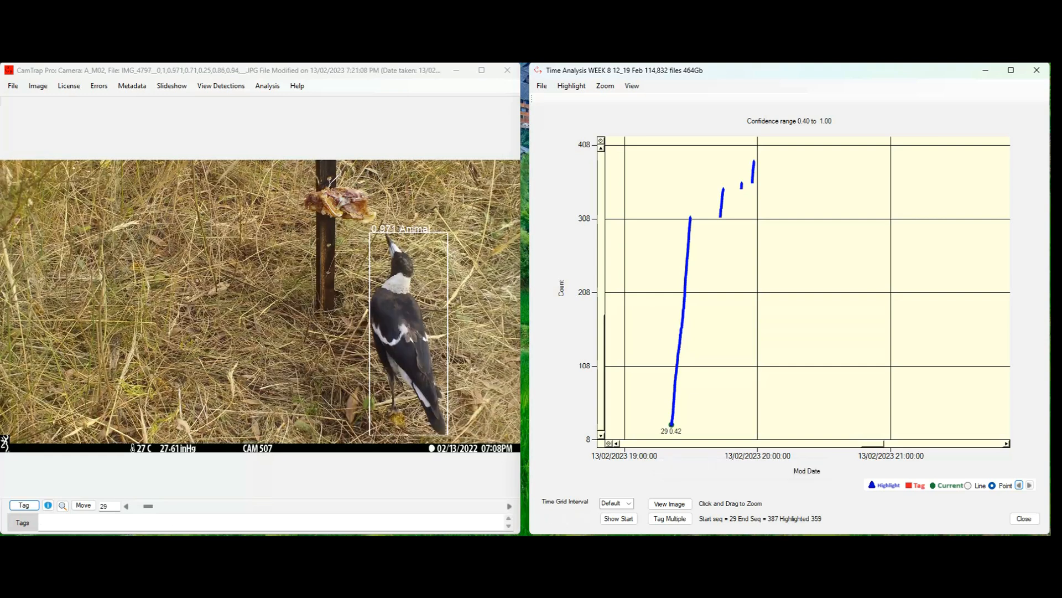
left_click(24, 505)
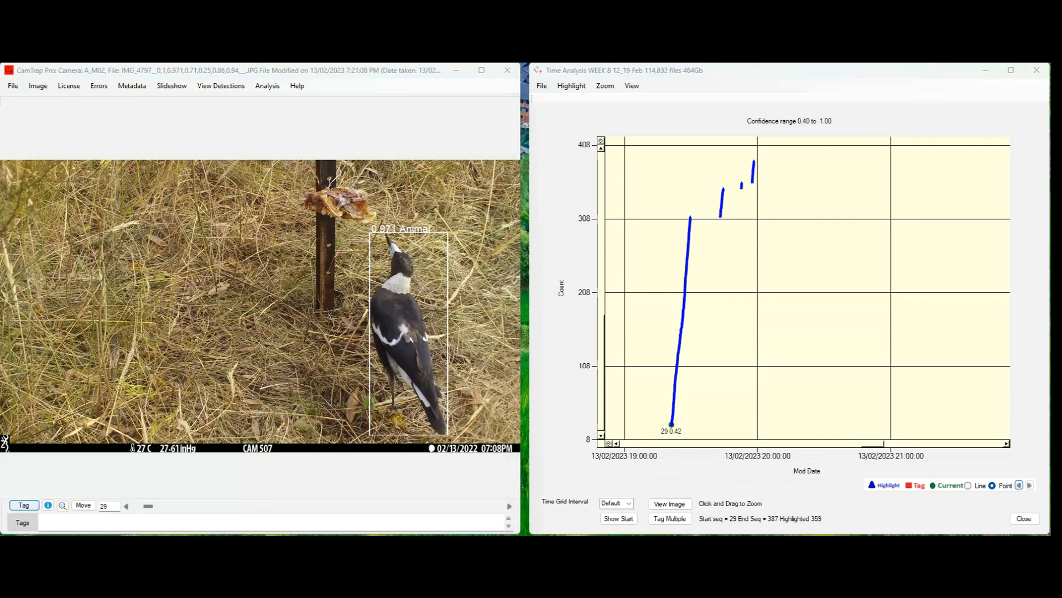
left_click(132, 214)
left_click(458, 346)
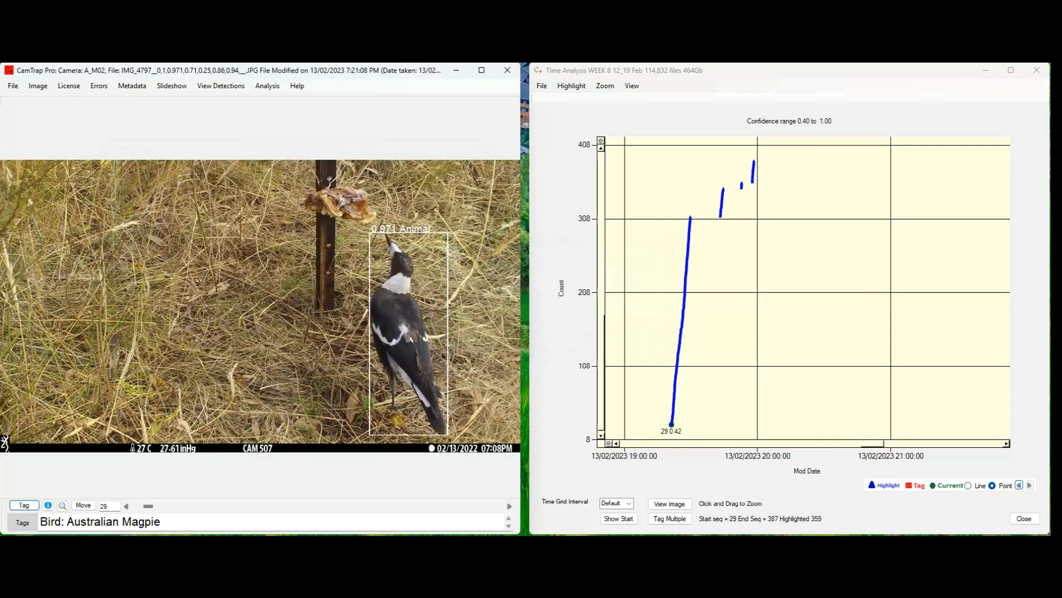
Set the time grid interval to 10 min and tag image 312, the first of the next cluster, as Bird: Australian Magpie.
left_click(721, 216)
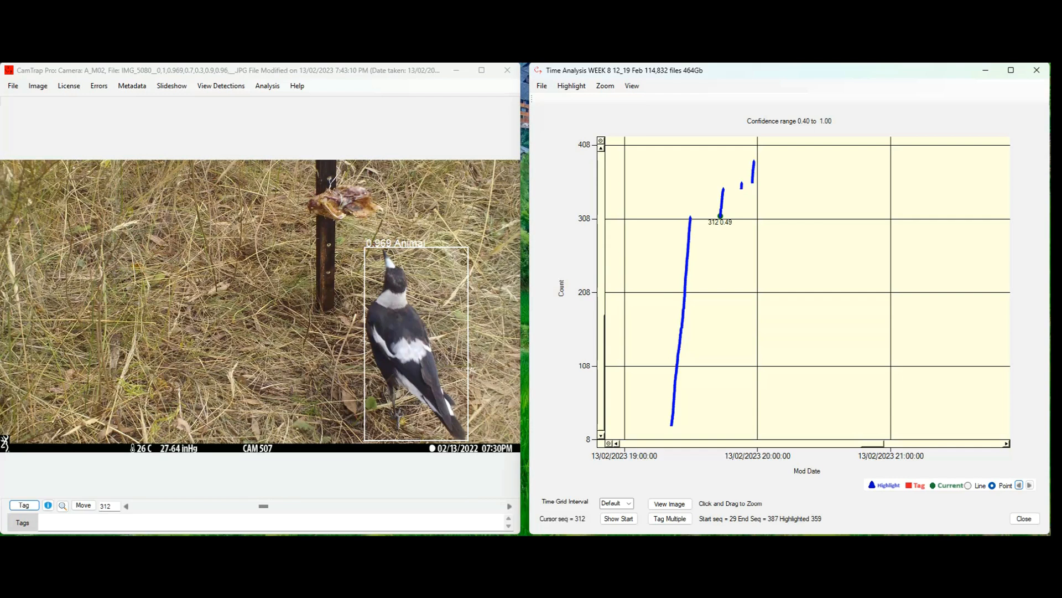
left_click(615, 503)
left_click(614, 517)
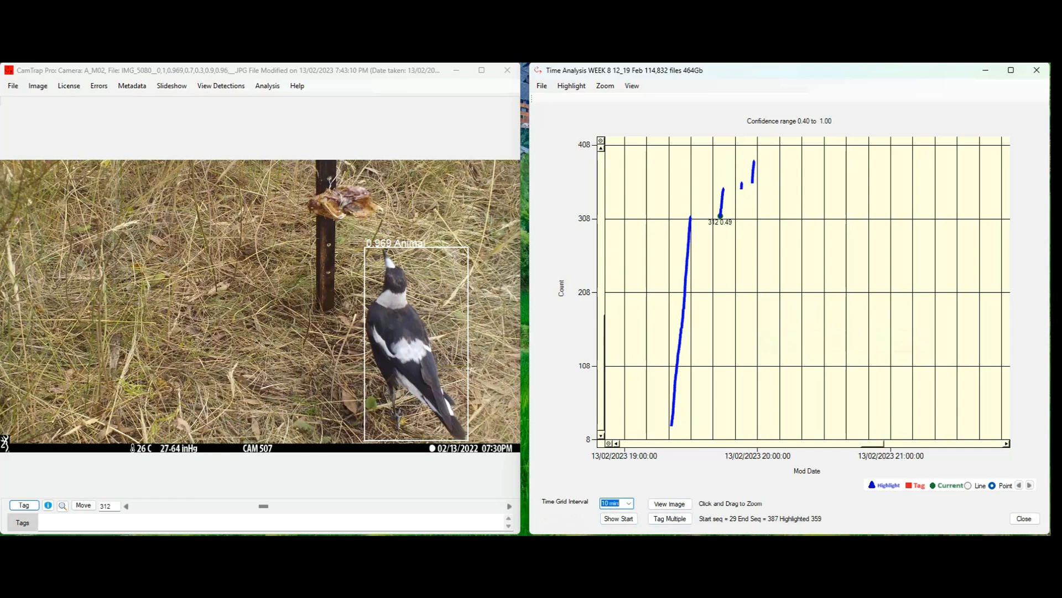
left_click(24, 505)
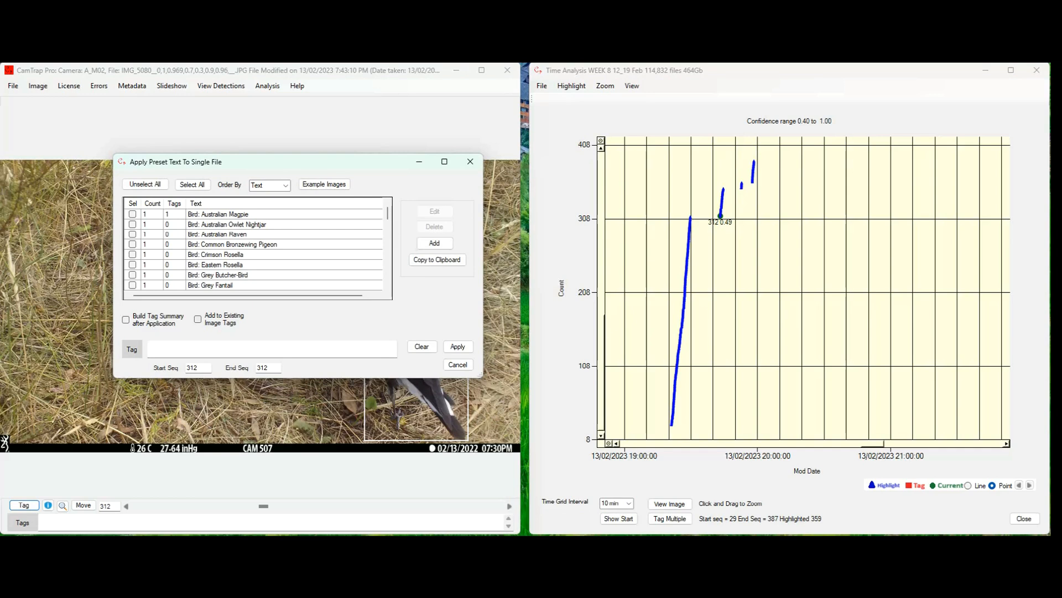
left_click(133, 214)
left_click(457, 347)
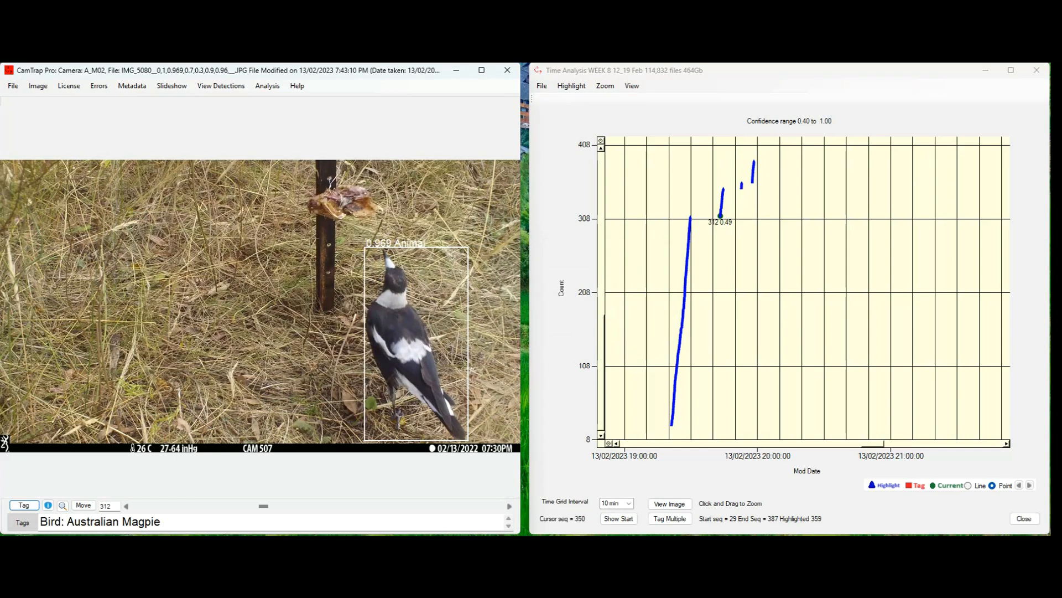
Check the animals in images 350 and 358, and restore the chart's full time range and Default grid interval.
left_click(742, 186)
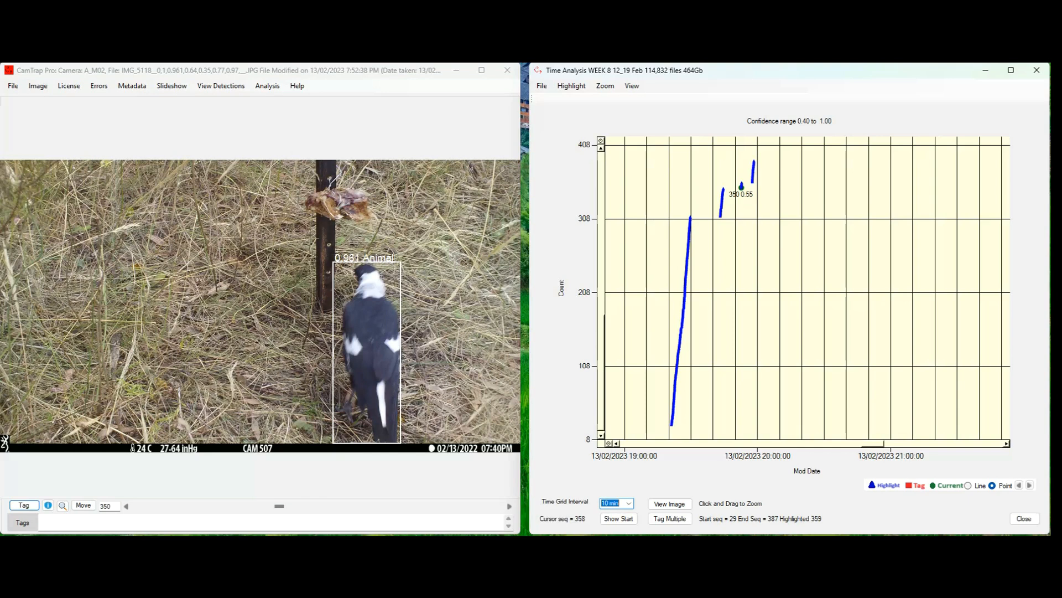
left_click(752, 182)
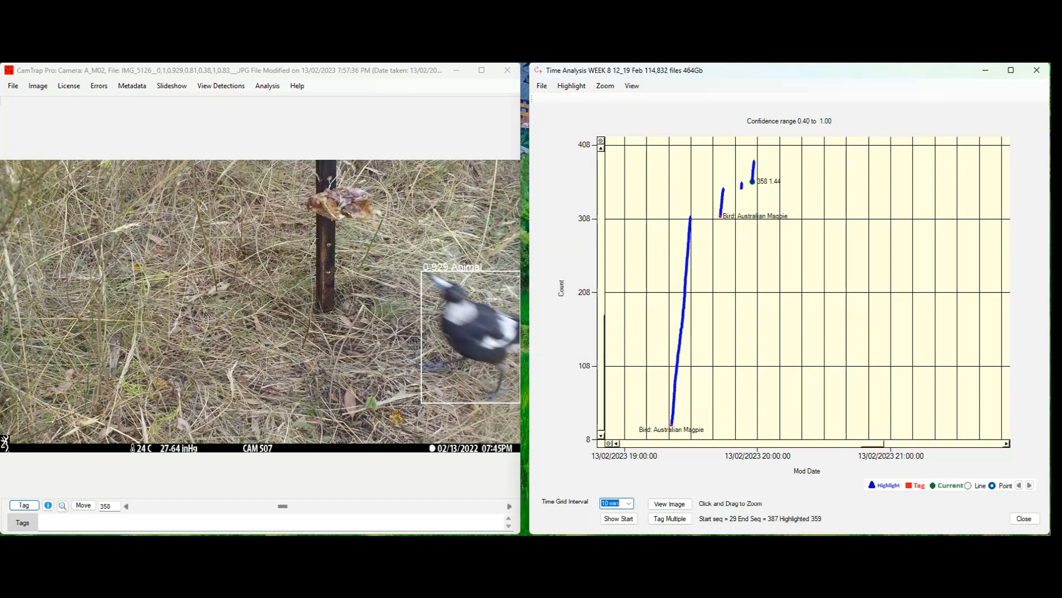
key("Escape")
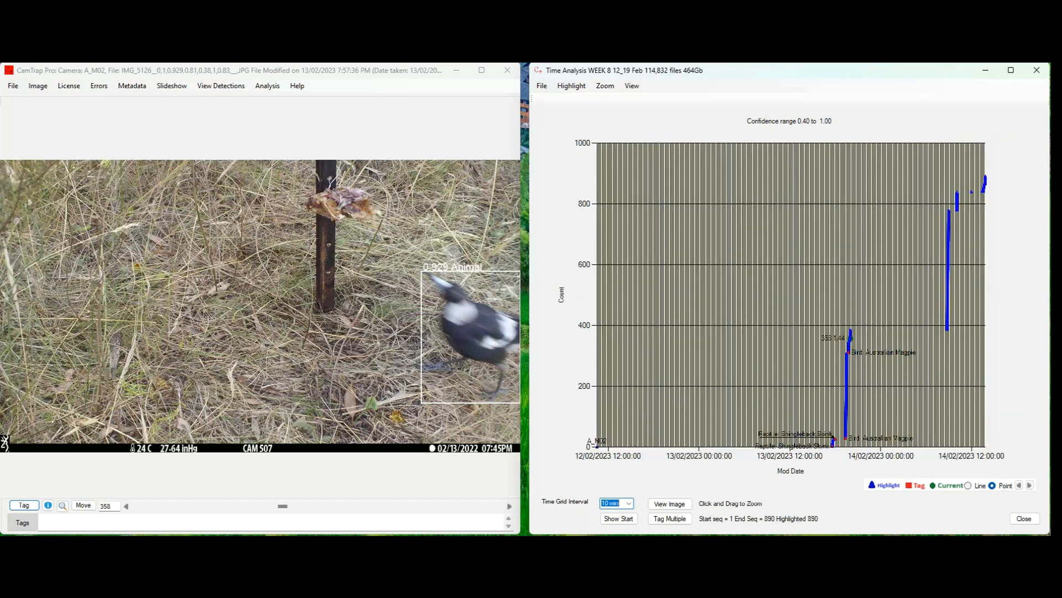
left_click(628, 504)
left_click(613, 512)
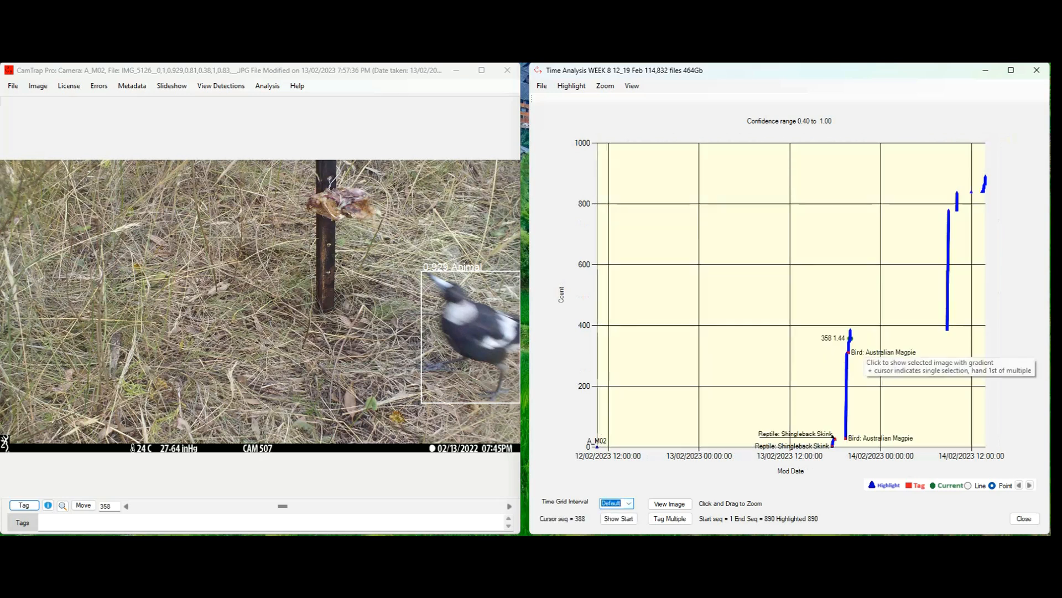
Tag image 388, the first of the 14/02/2023 morning cluster, with the preset Bird: Australian Magpie.
left_click(947, 329)
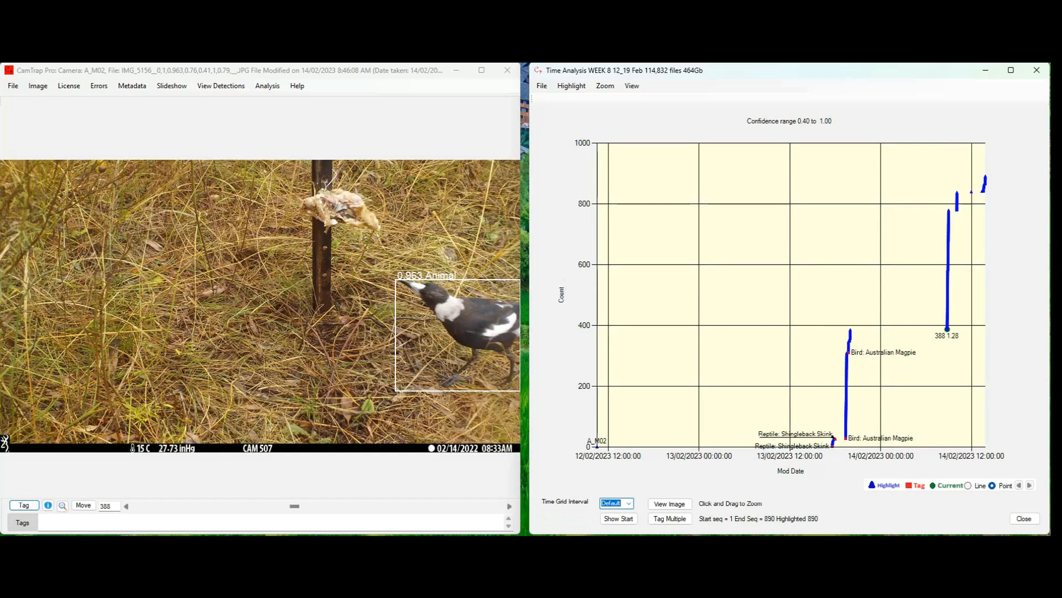
left_click(24, 505)
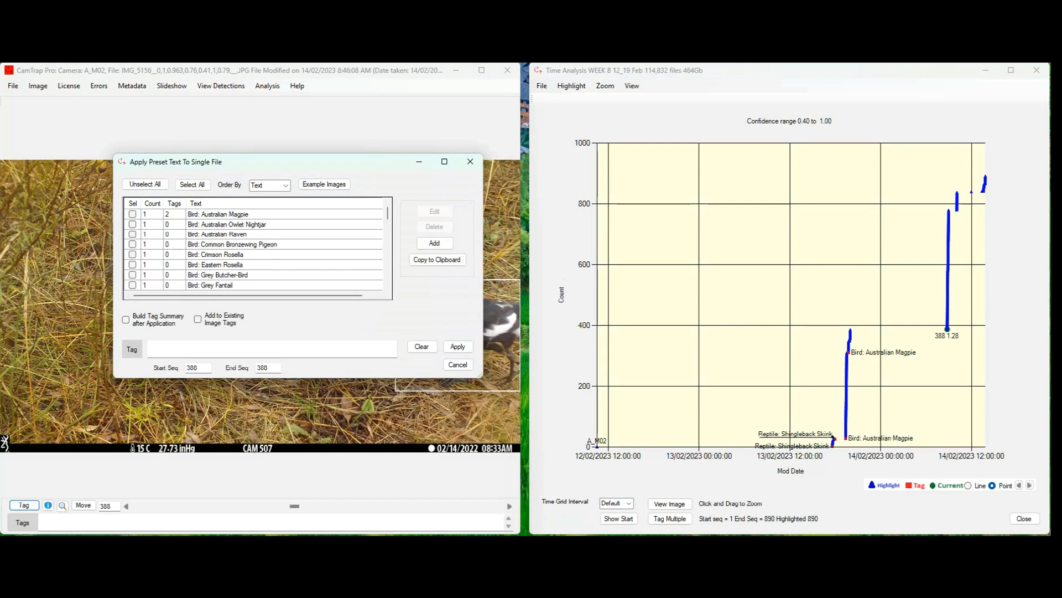
left_click(132, 214)
left_click(458, 346)
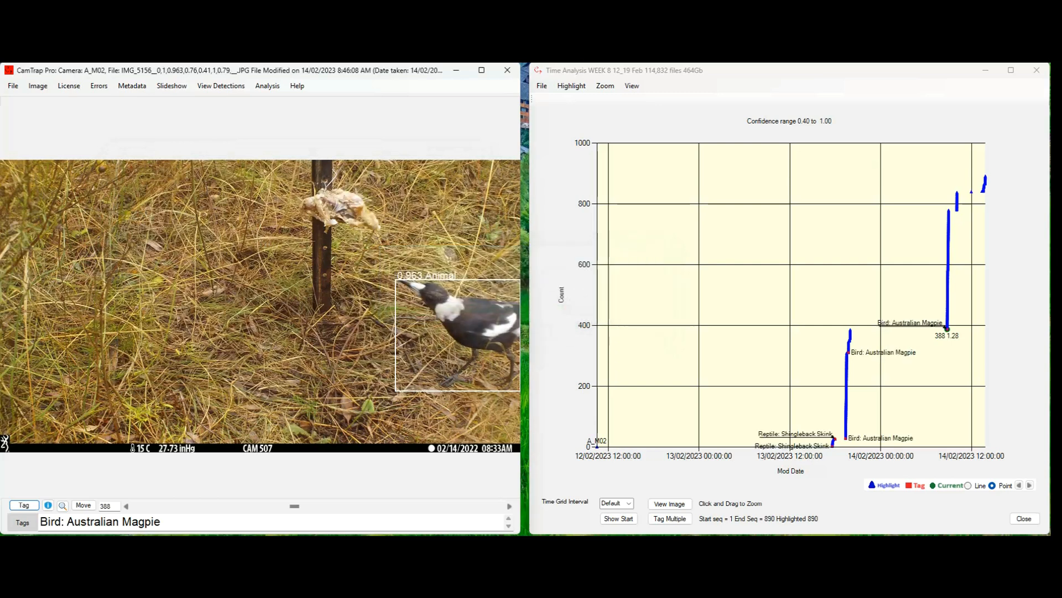
Check the animal in image 760 near the end of that cluster and in image 781, the start of the following one.
left_click(949, 216)
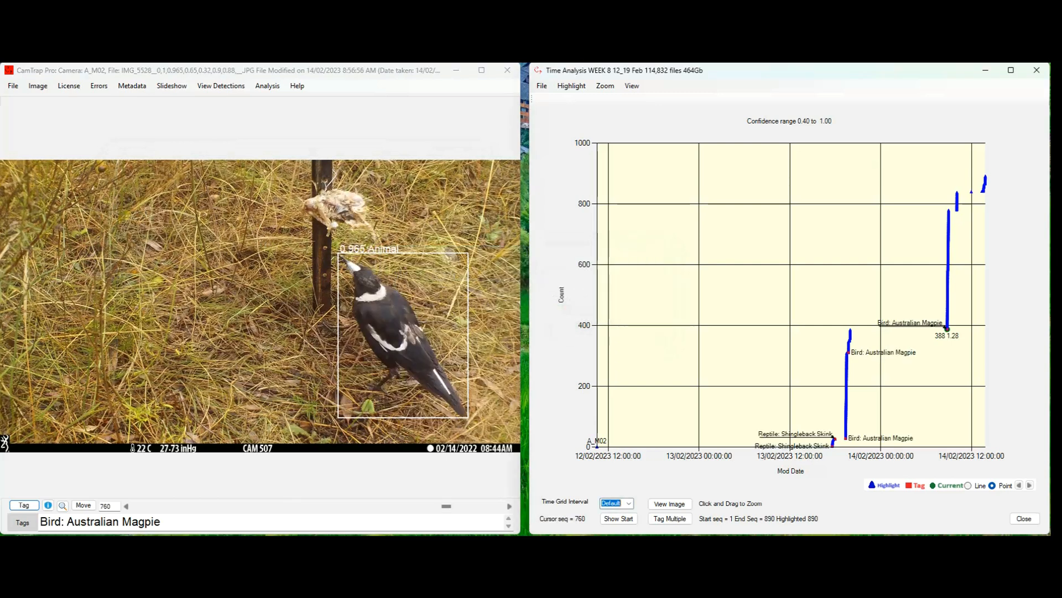
left_click(958, 210)
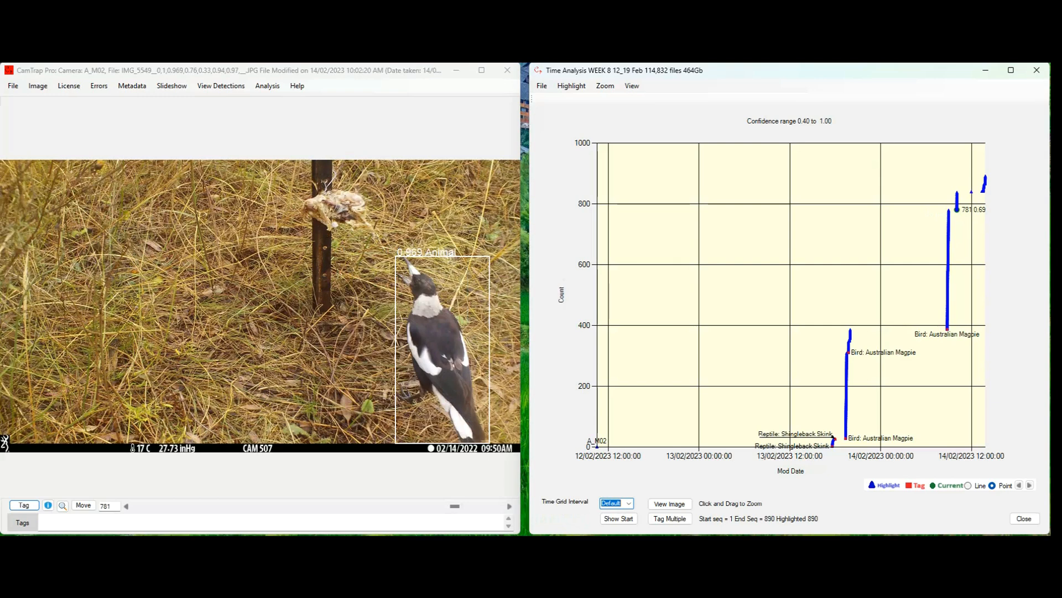
left_click(629, 503)
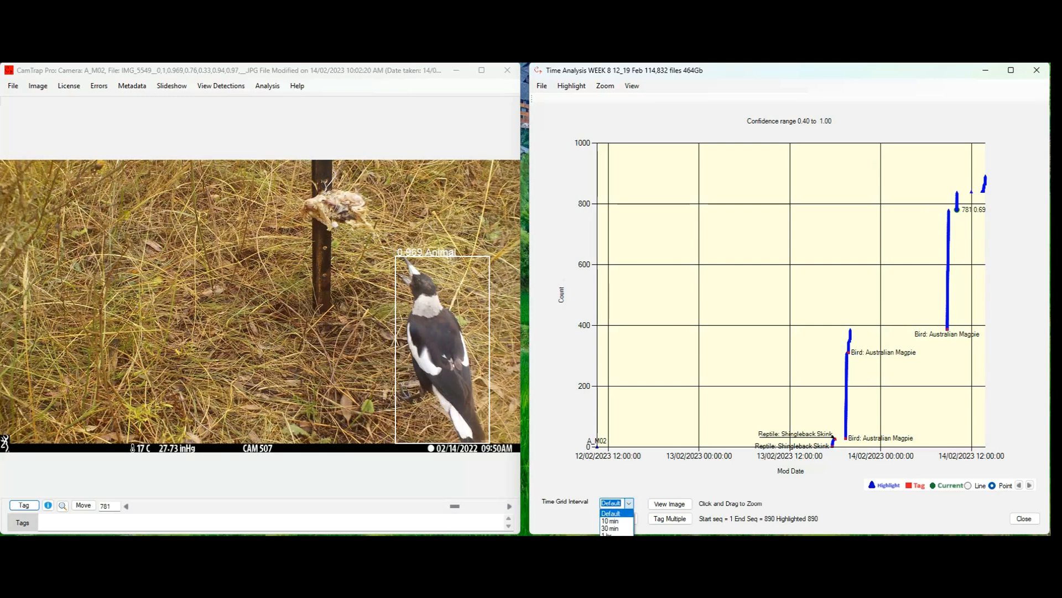
left_click(611, 521)
left_click(629, 503)
left_click(611, 509)
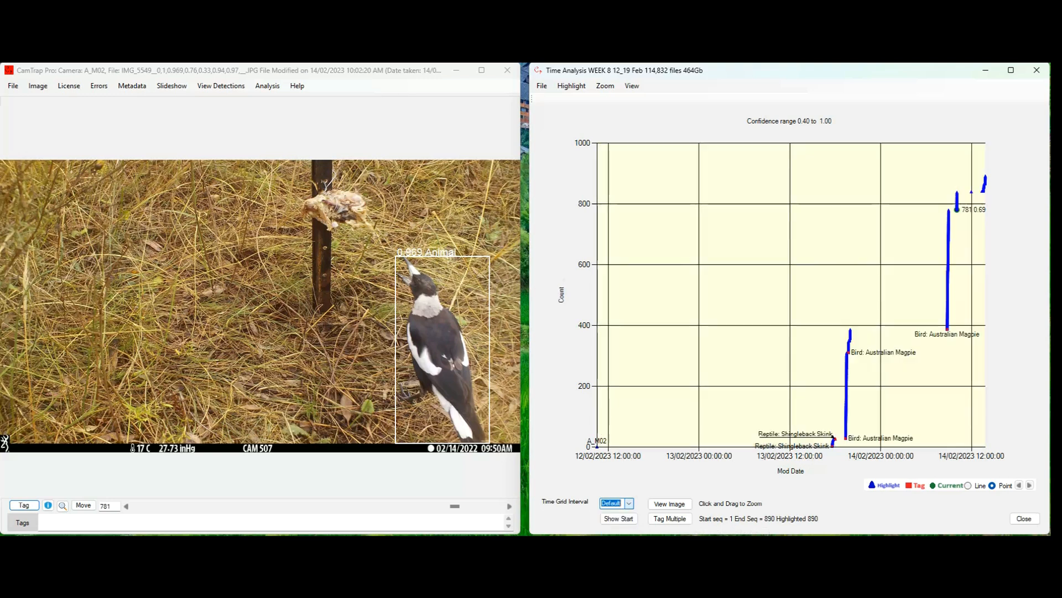
Tag image 781 with the preset Bird: Australian Magpie.
left_click(24, 504)
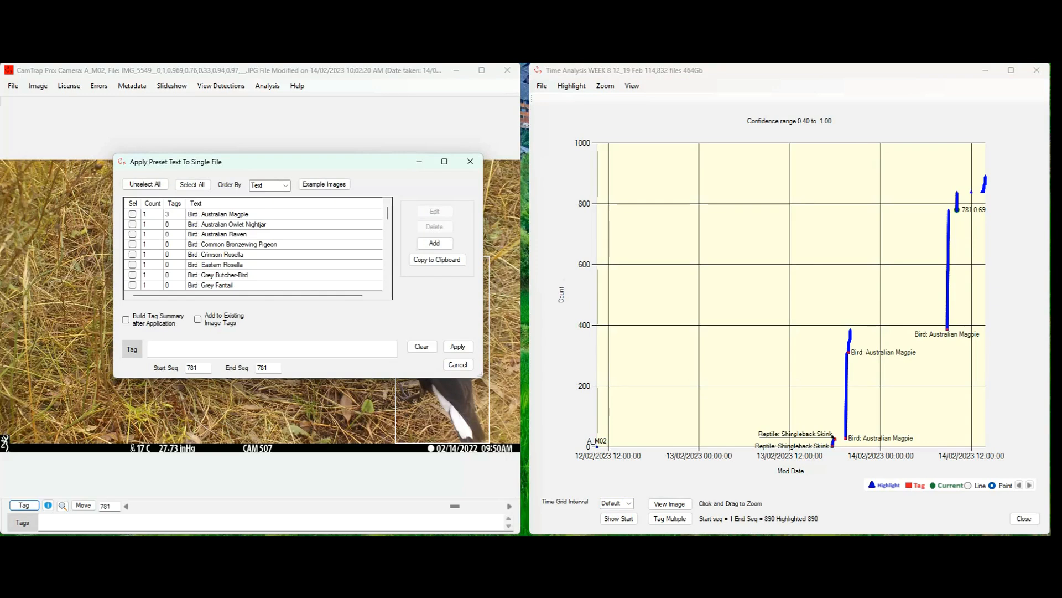
left_click(132, 214)
left_click(132, 214)
left_click(458, 346)
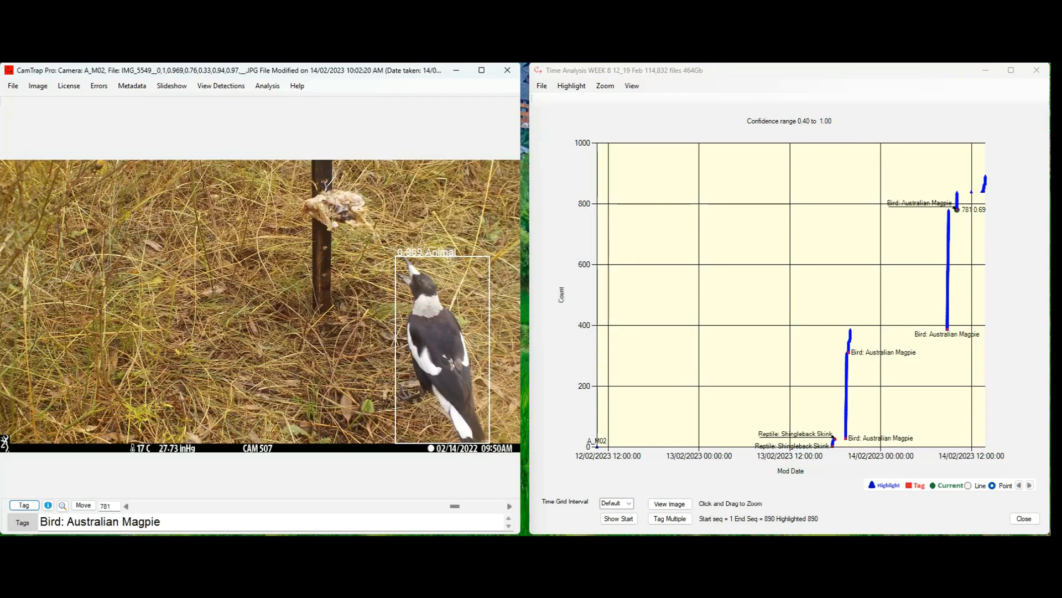
Zoom the chart to the last 14/02/2023 detections and tag image 839, just before 12:00, as Reptile: Shingleback Skink.
left_click_drag(964, 166, 986, 203)
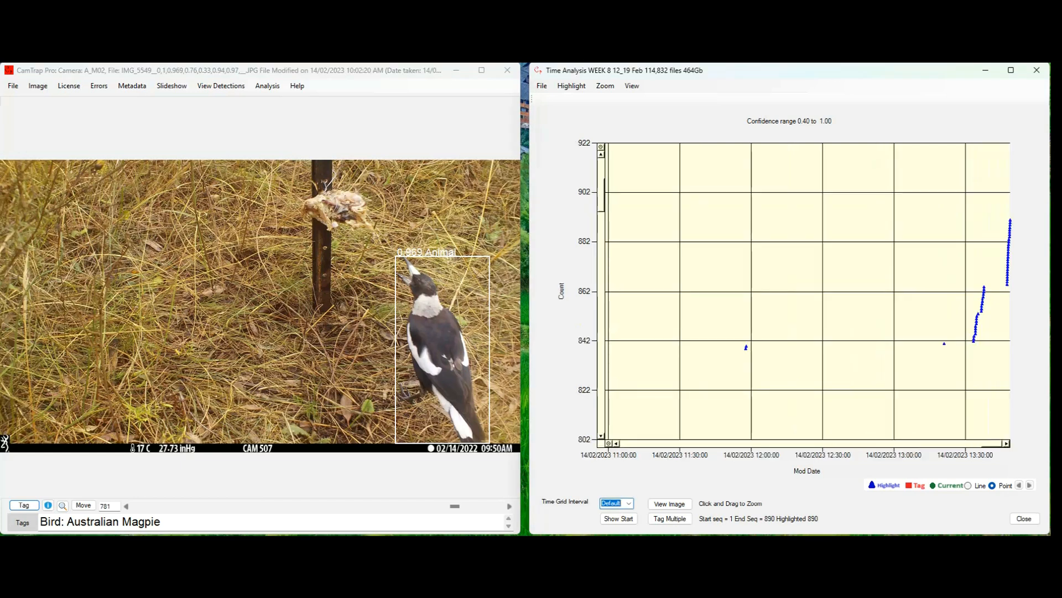
left_click(746, 348)
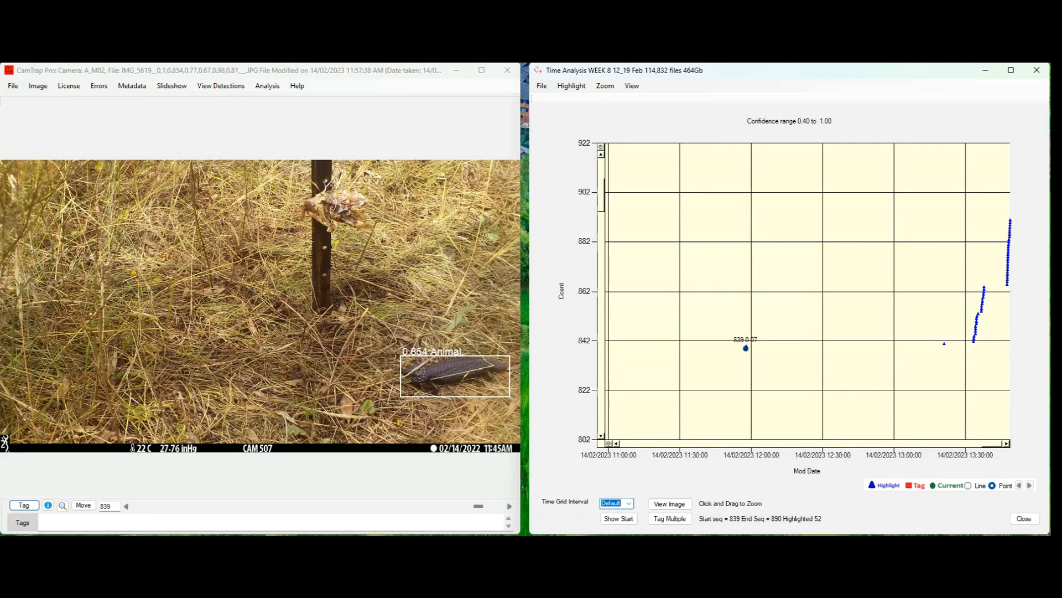
left_click(23, 505)
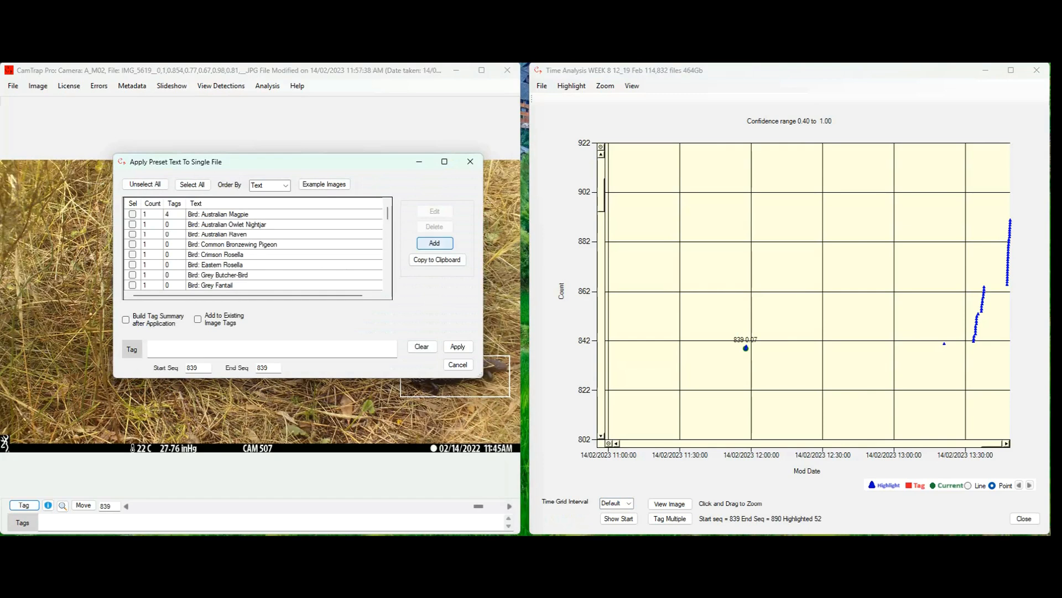
left_click_drag(388, 213, 387, 268)
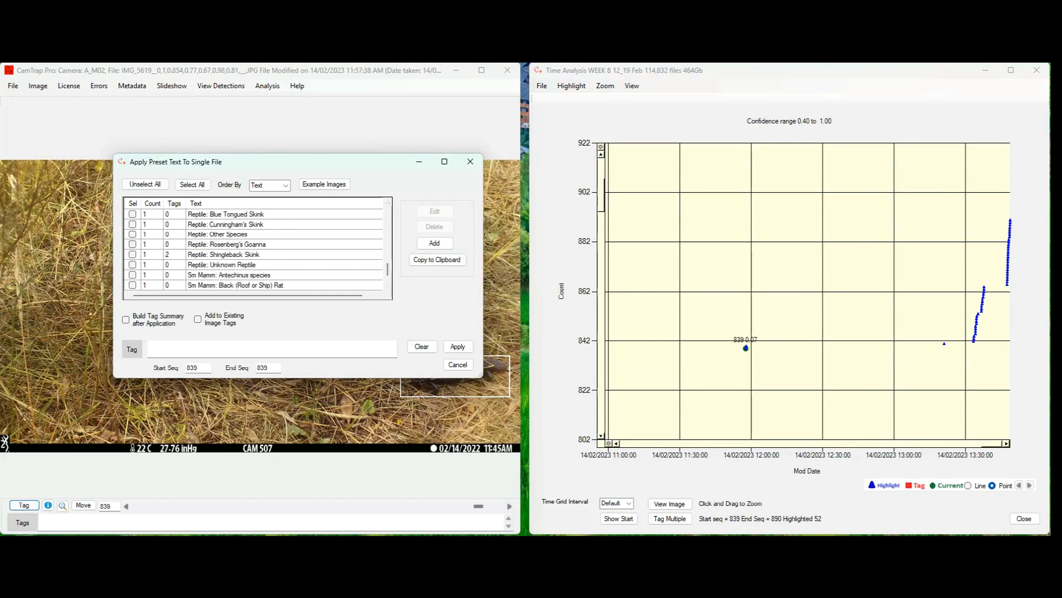
left_click(132, 254)
left_click(457, 346)
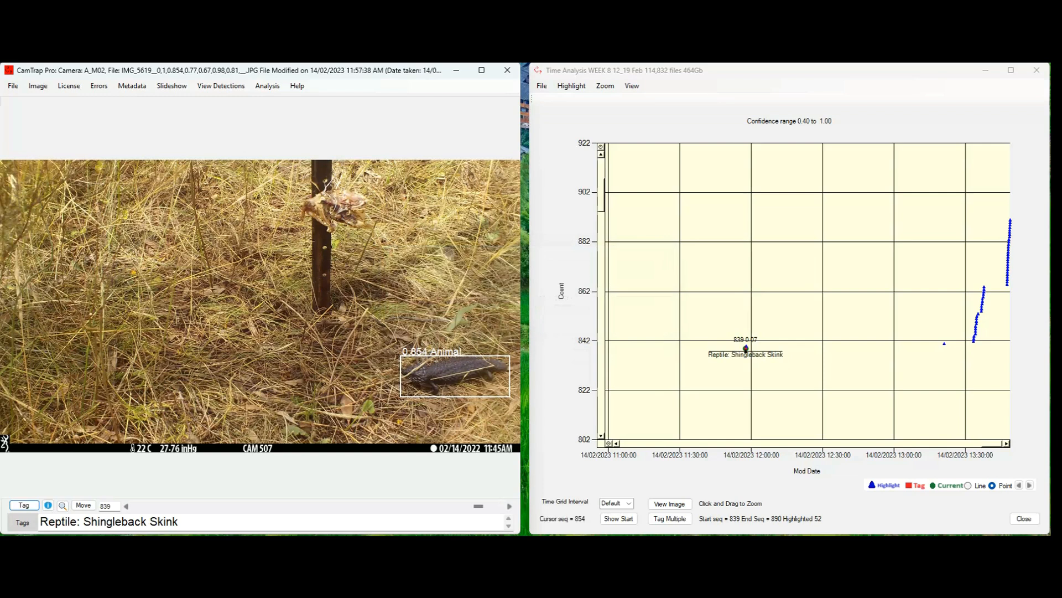
Tag image 841, the lone detection between 13:00 and 13:30 on 14/02/2023, with the preset Reptile: Shingleback Skink.
left_click(945, 343)
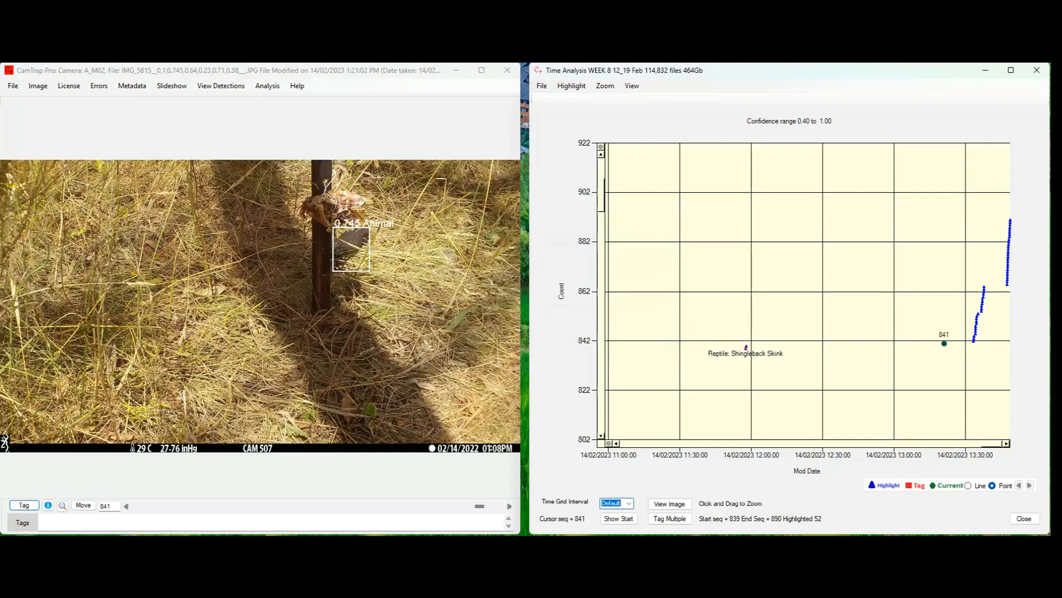
left_click(24, 504)
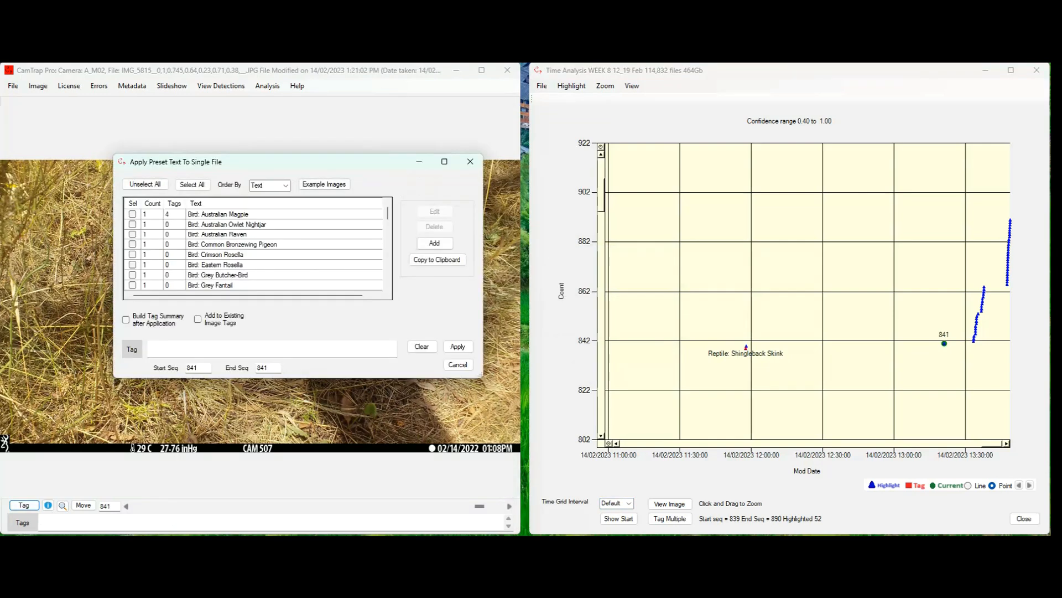
scroll(254, 249, "down", 12)
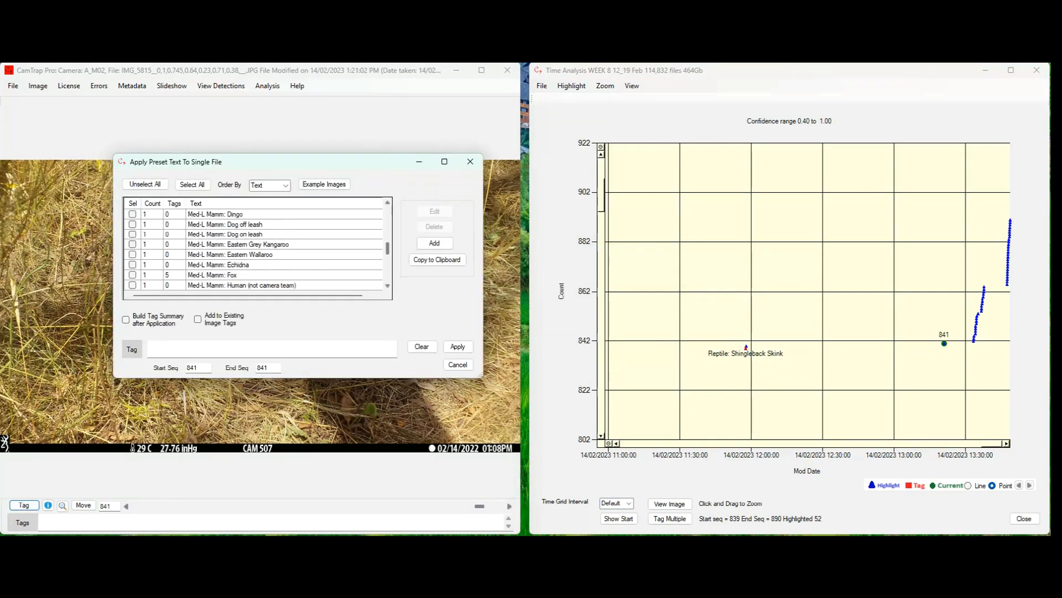
left_click(133, 265)
left_click(458, 346)
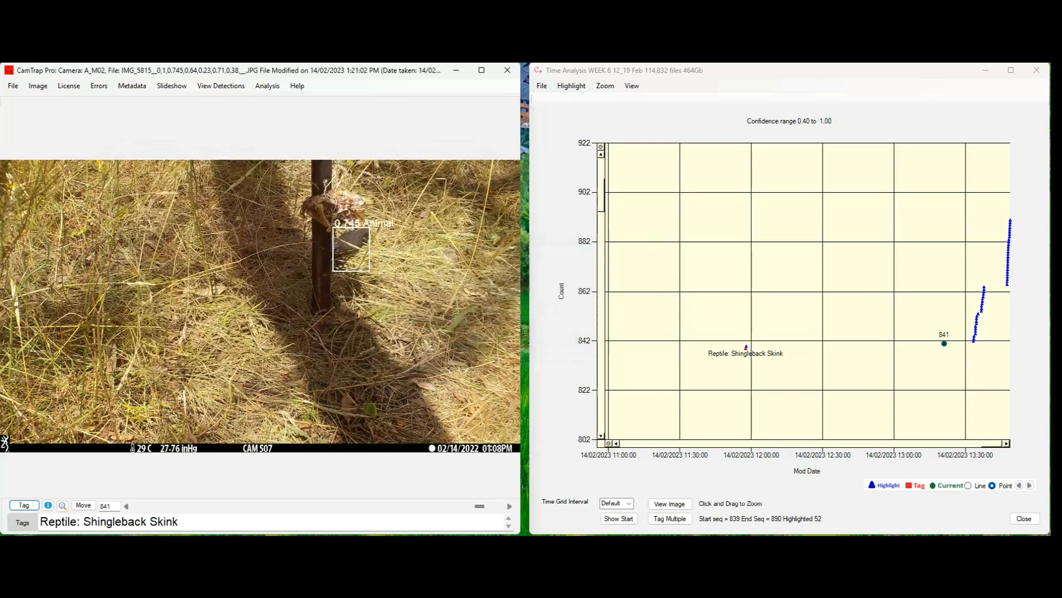
Compare images 842 and 864 at the ends of the cluster after 13:30, and tag image 842 as Reptile: Shingleback Skink.
left_click(974, 341)
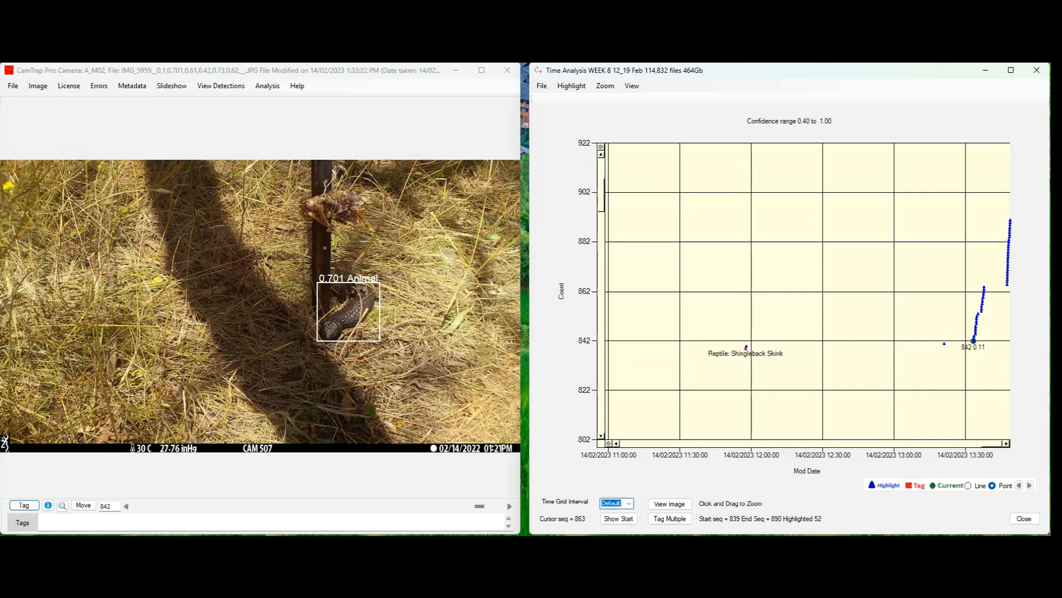
left_click(984, 287)
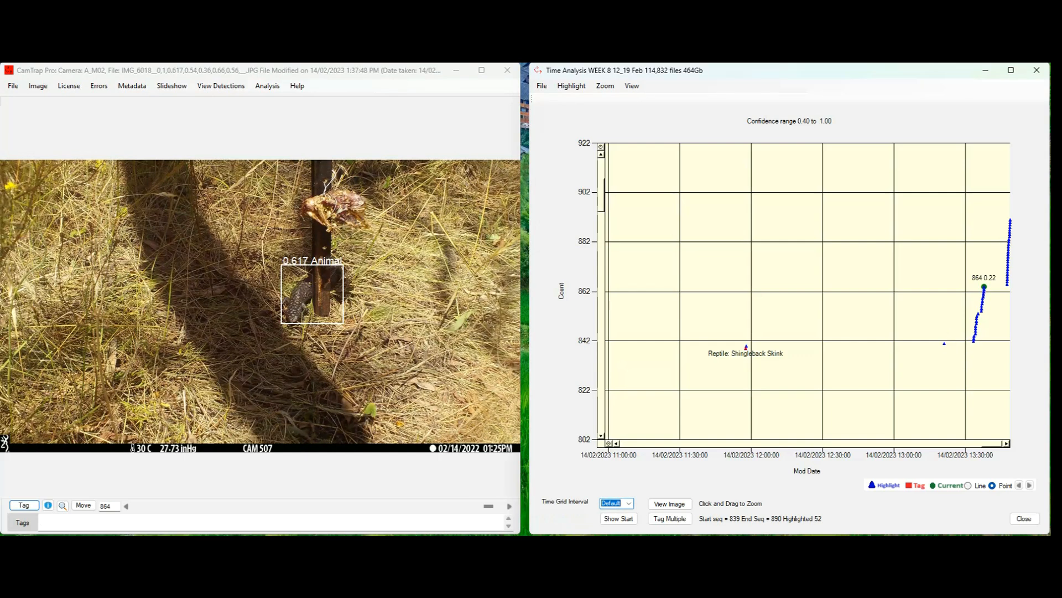
left_click(974, 340)
left_click(23, 505)
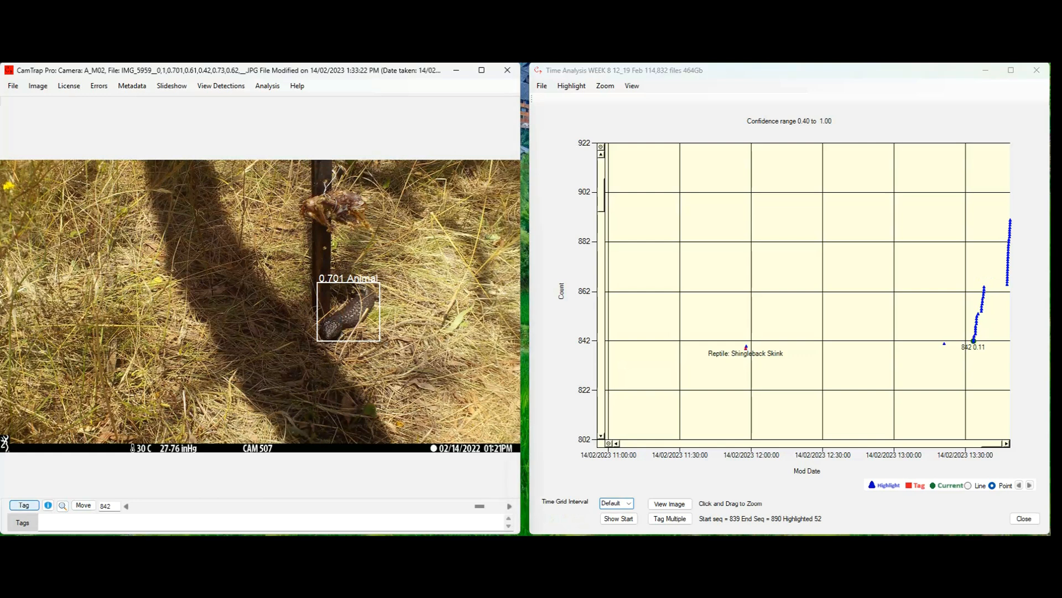
scroll(257, 249, "down", 5)
scroll(258, 249, "down", 4)
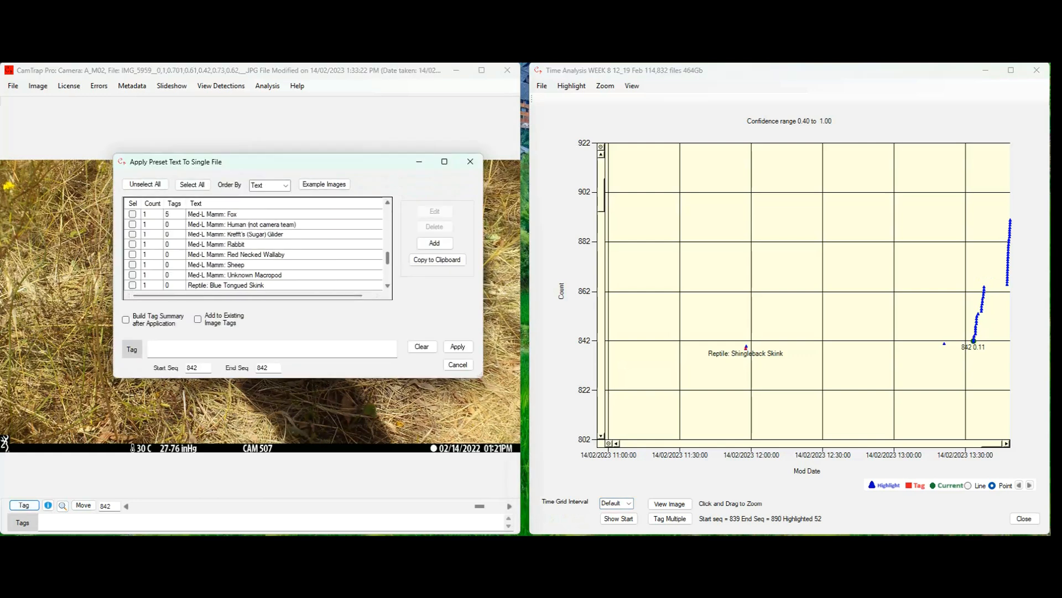
scroll(257, 249, "down", 2)
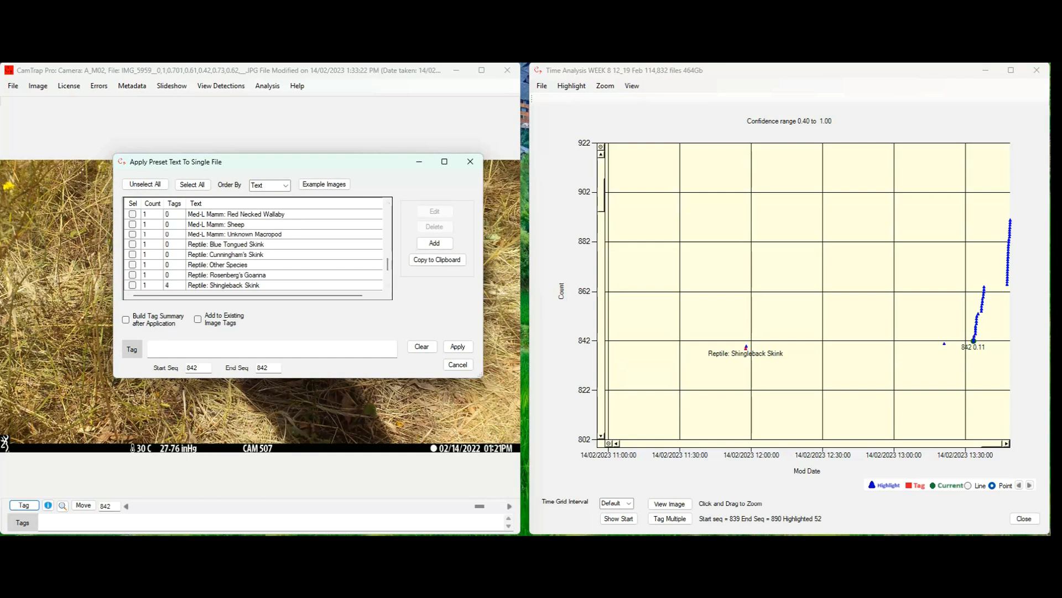
left_click(133, 285)
left_click(457, 346)
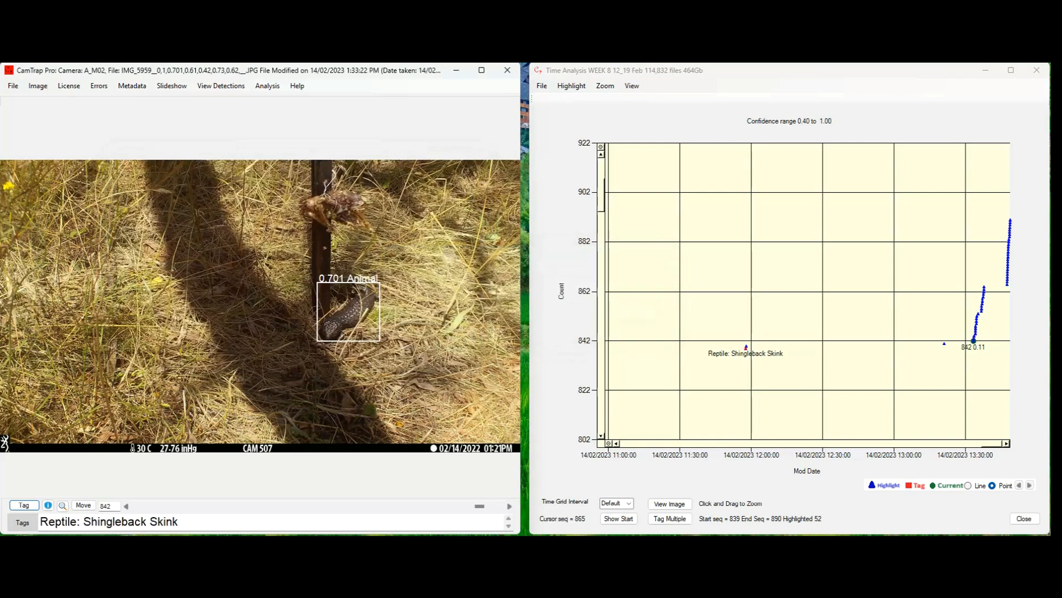
Tag image 865, the start of the last cluster, as Reptile: Shingleback Skink, with the presets ordered by Tag Count.
left_click(1007, 285)
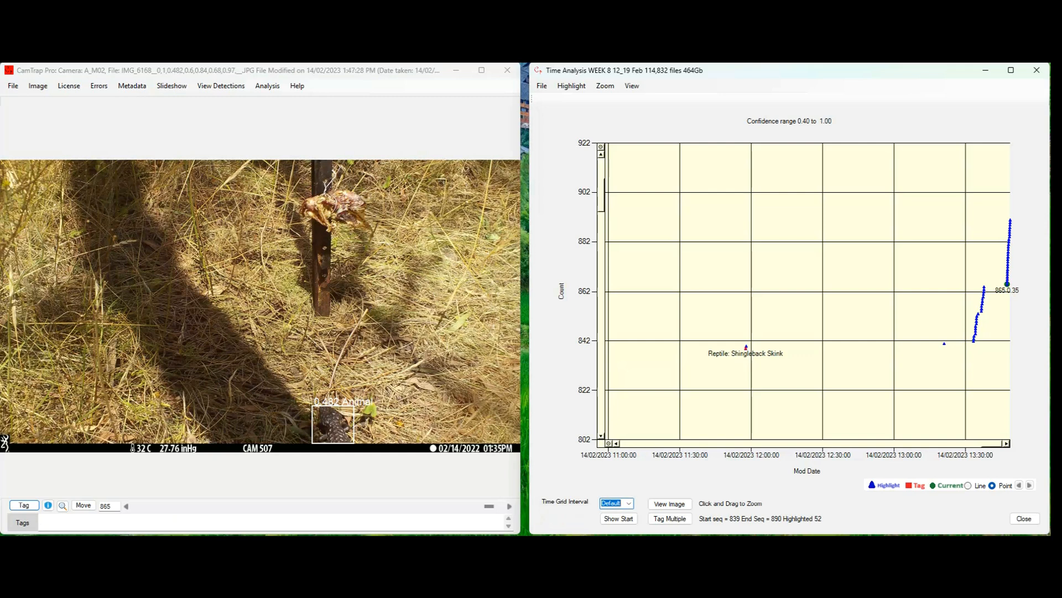
left_click(23, 504)
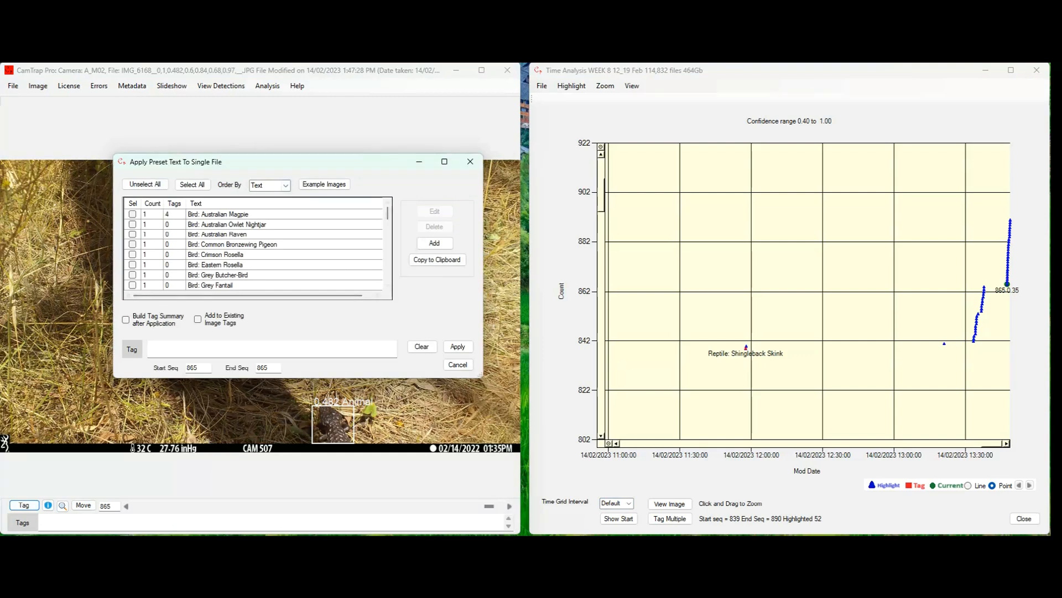
left_click(285, 186)
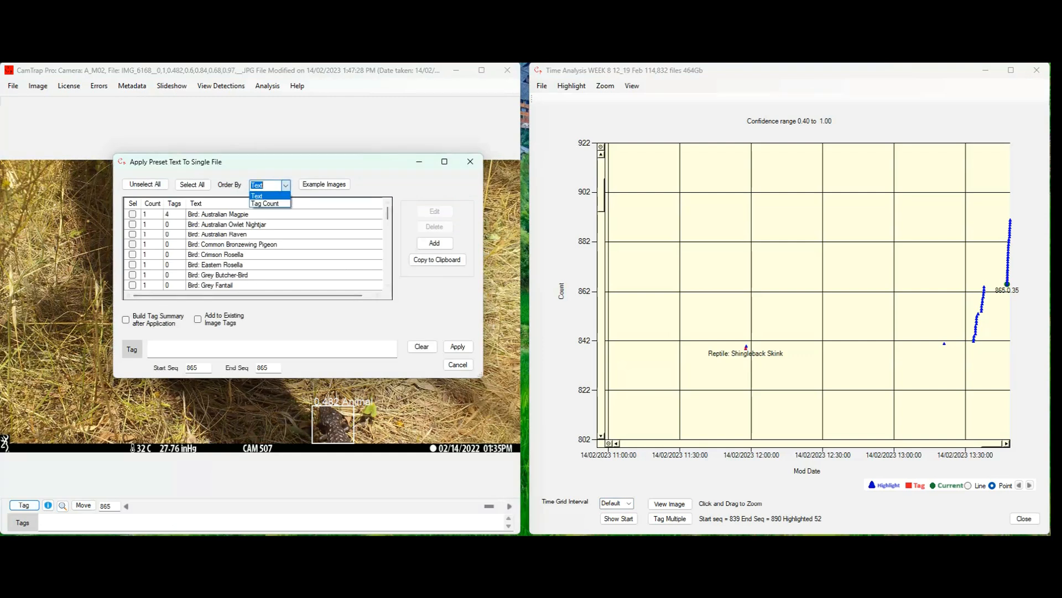
left_click(264, 204)
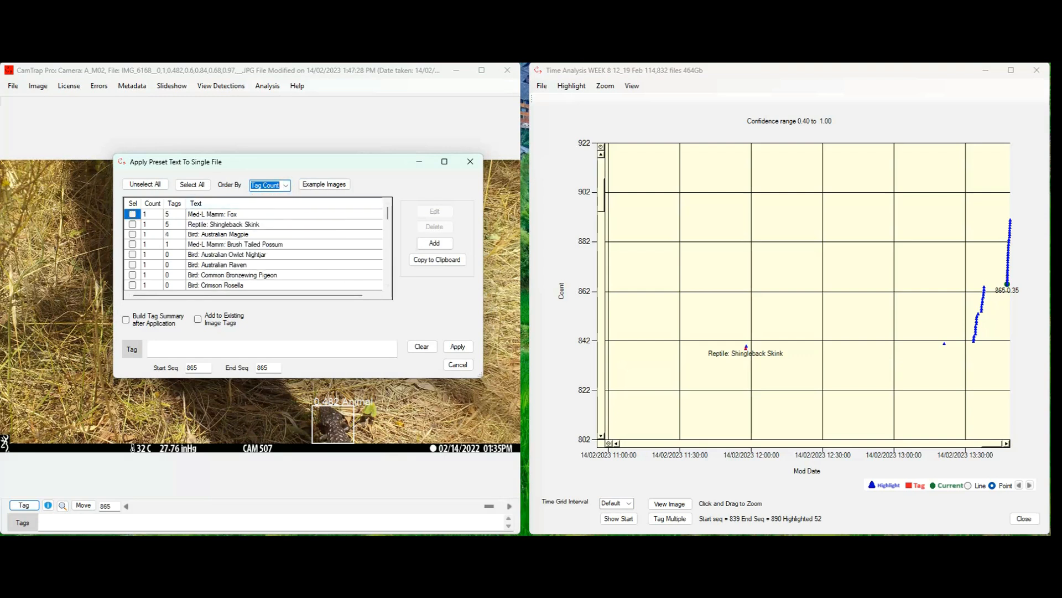
left_click(132, 224)
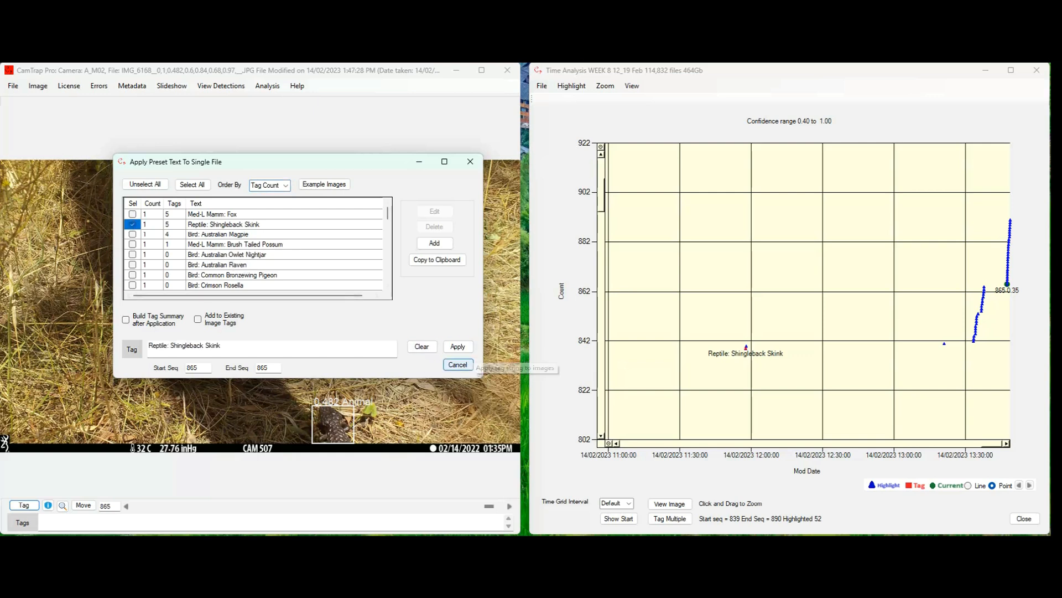
left_click(457, 346)
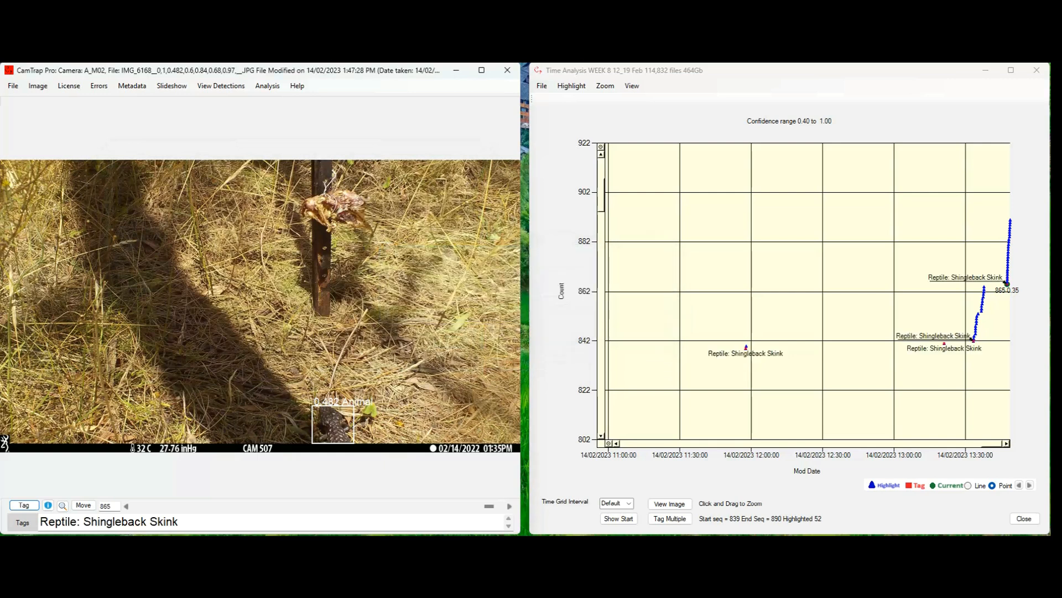
Check image 891 at the end of the last cluster and close the time analysis without rebuilding the tag summary.
left_click(1011, 221)
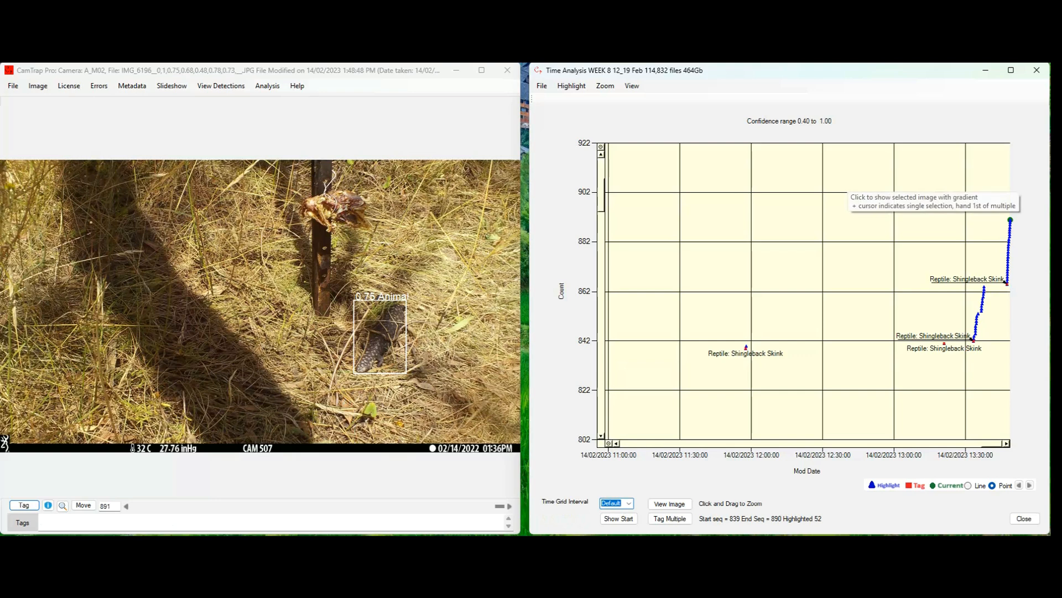
left_click(542, 86)
left_click(560, 98)
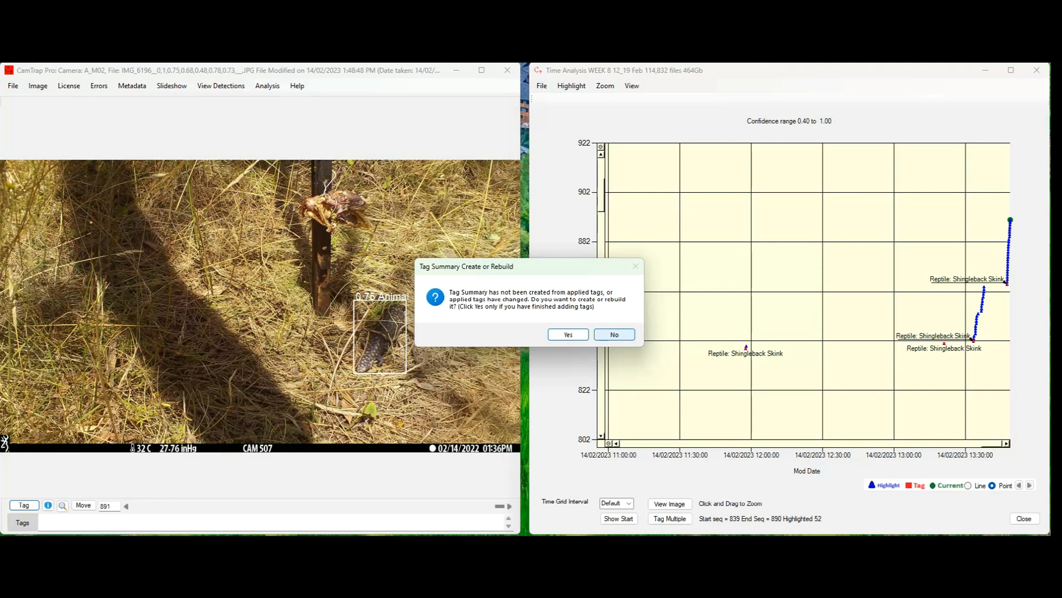
left_click(614, 335)
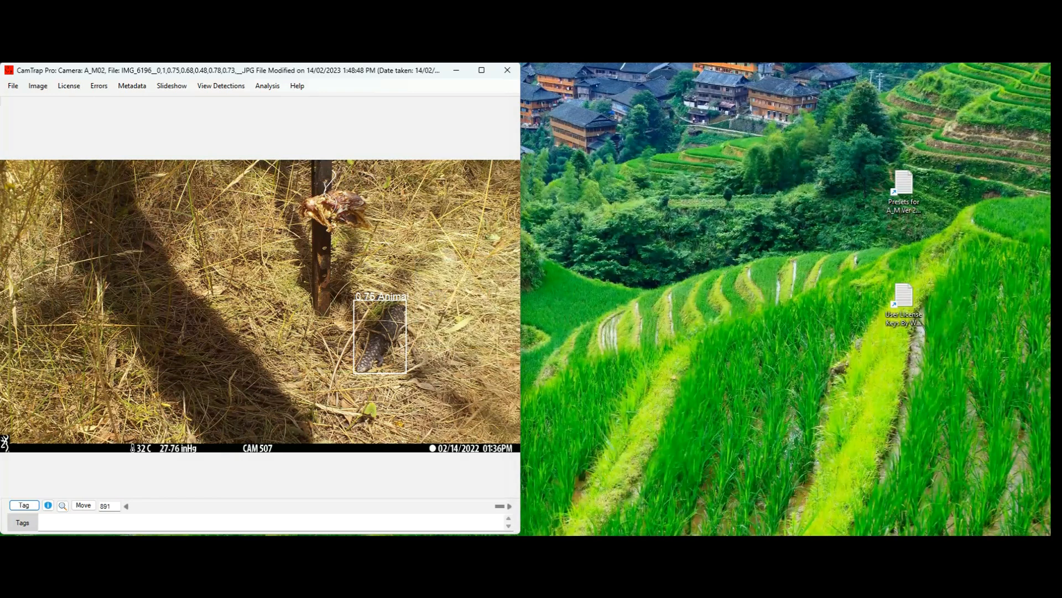
Re-open the folder to load camera A_M03 from the found camera folders and open its time analysis chart.
left_click(13, 86)
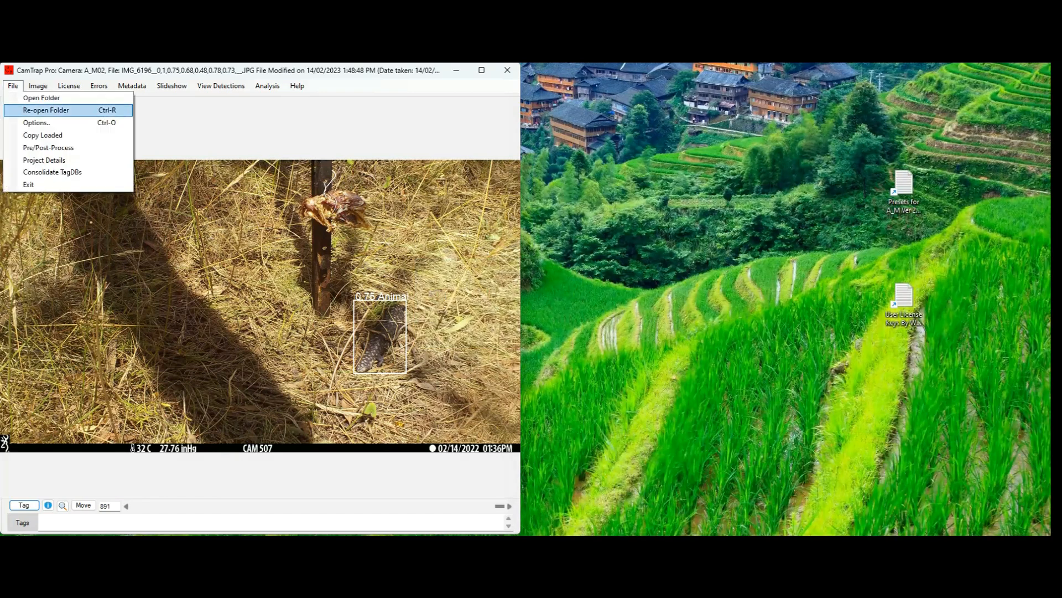
left_click(45, 110)
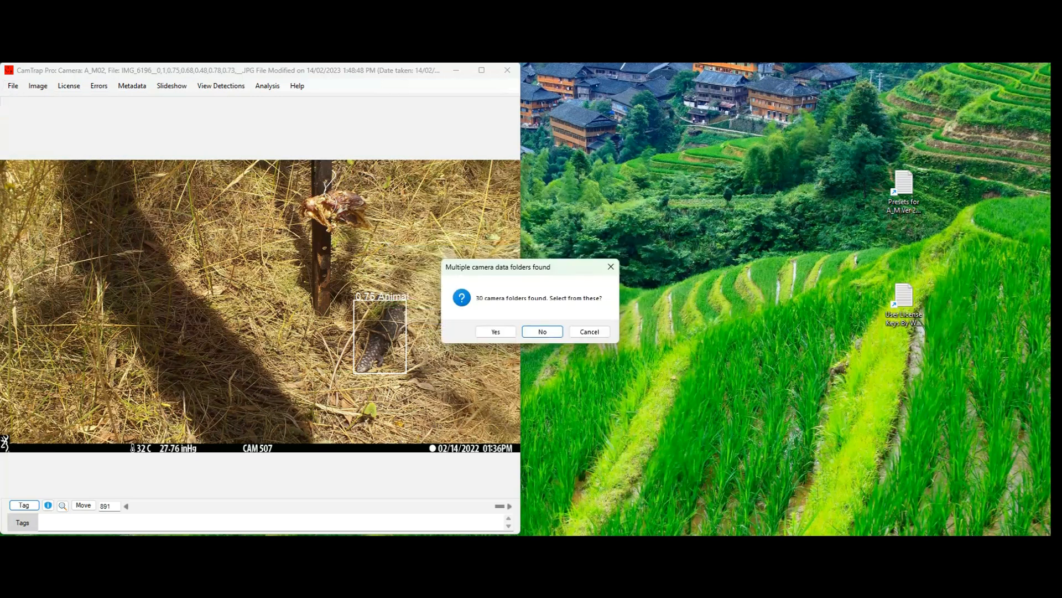
left_click(496, 332)
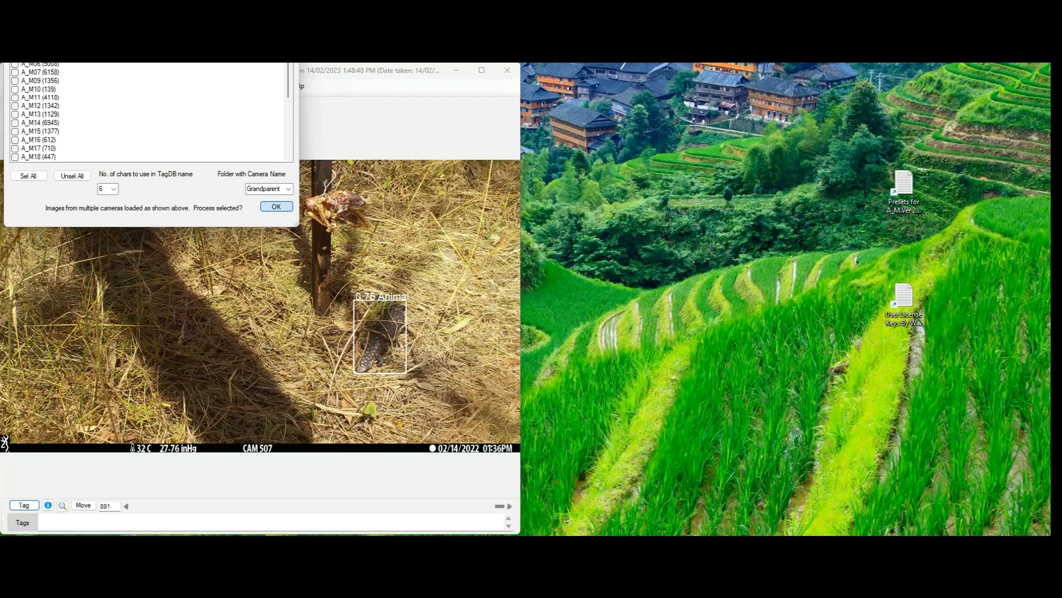
left_click(276, 207)
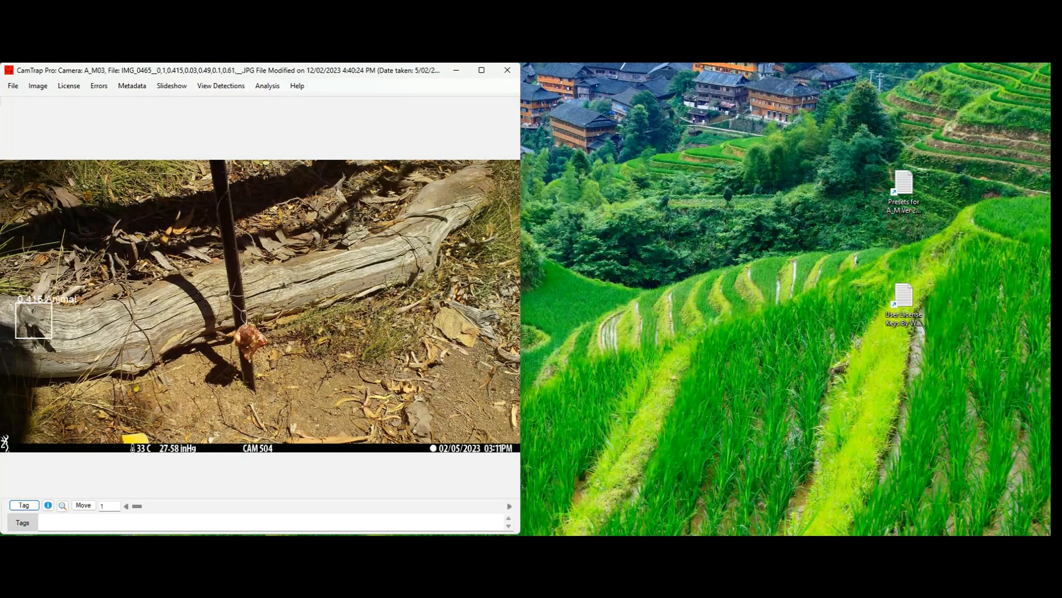
key("ctrl+t")
key("Return")
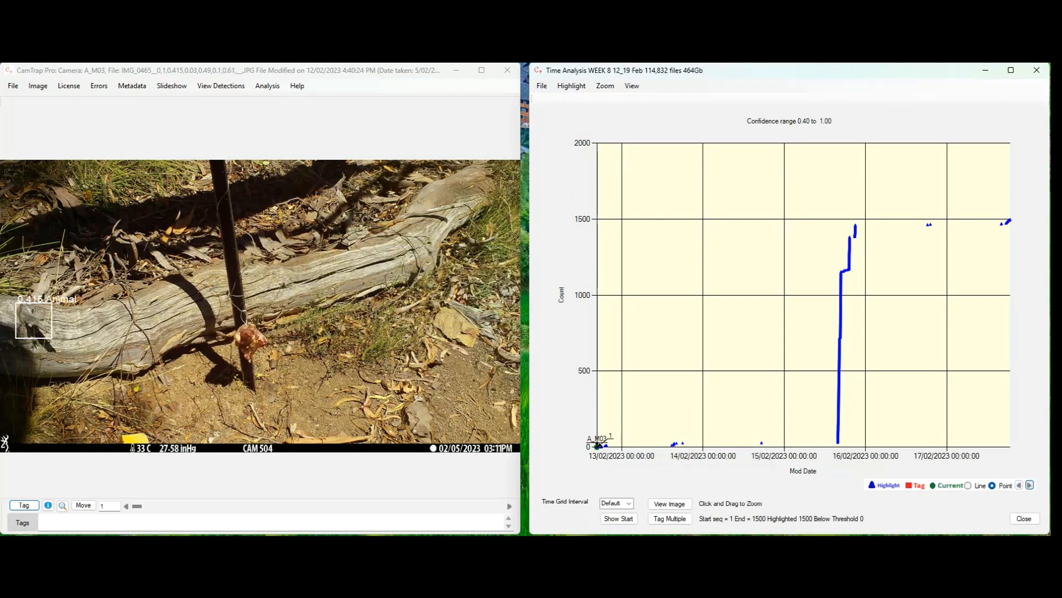
Step through the first A_M03 detections one by one up to image 15, checking each for a real animal.
left_click(1030, 484)
left_click(1030, 485)
left_click(1030, 484)
left_click(1029, 485)
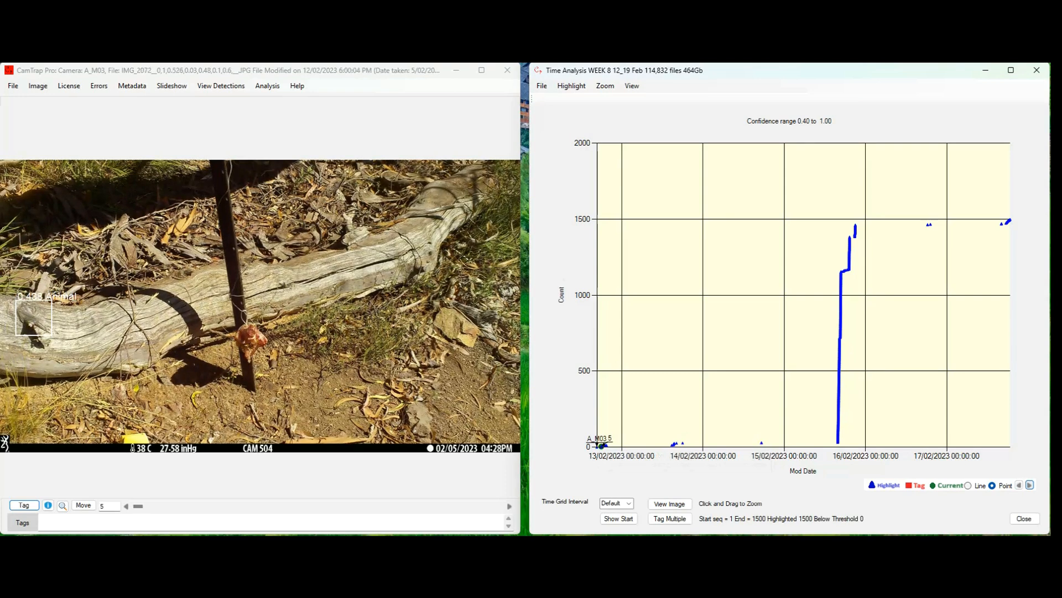
left_click(1030, 484)
left_click(1030, 485)
left_click(1029, 484)
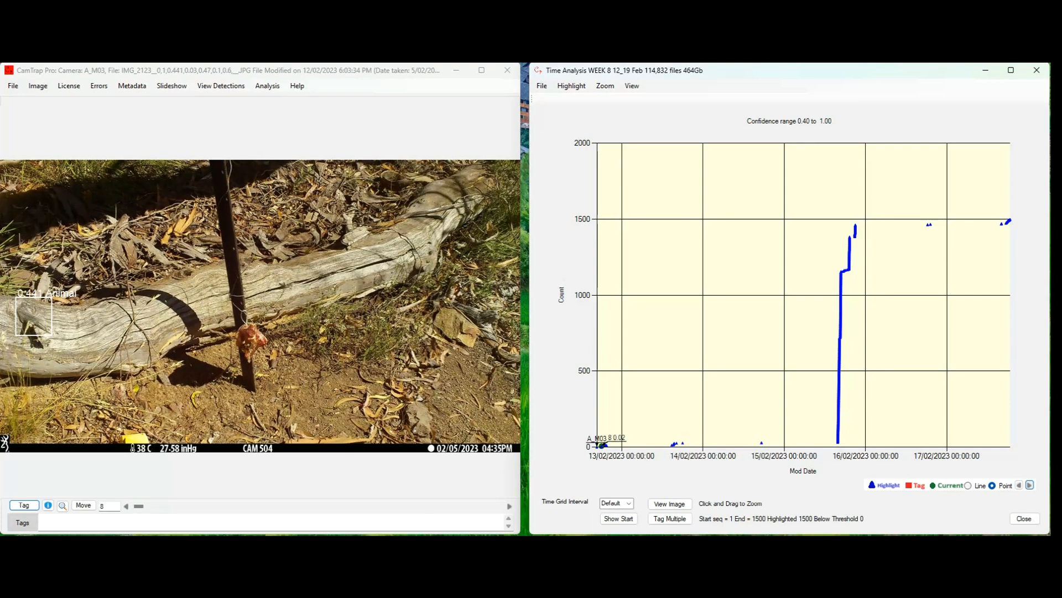
left_click(1030, 484)
left_click(1030, 485)
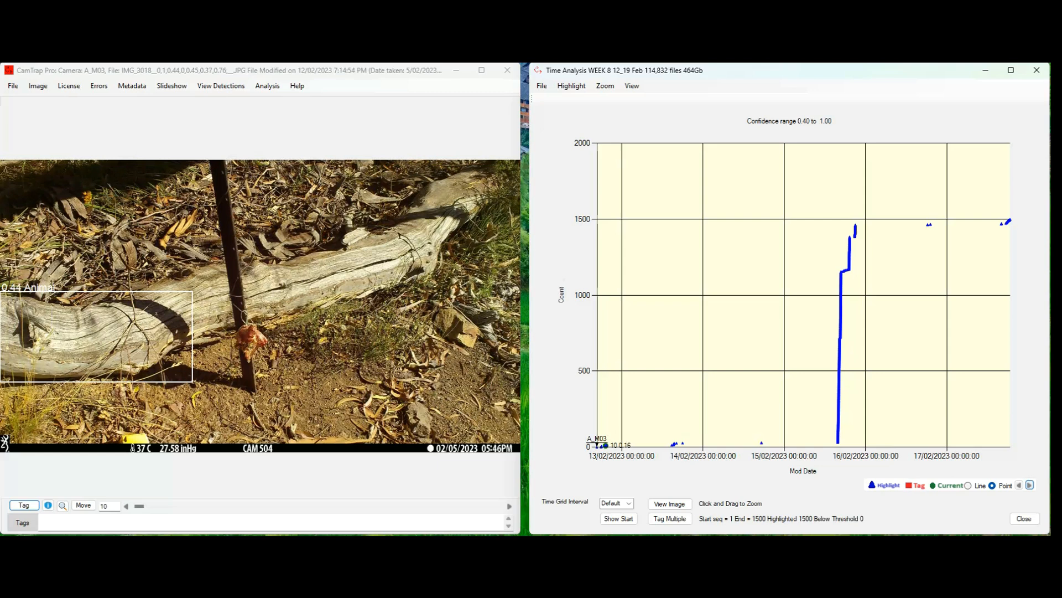
left_click(1030, 484)
left_click(1029, 484)
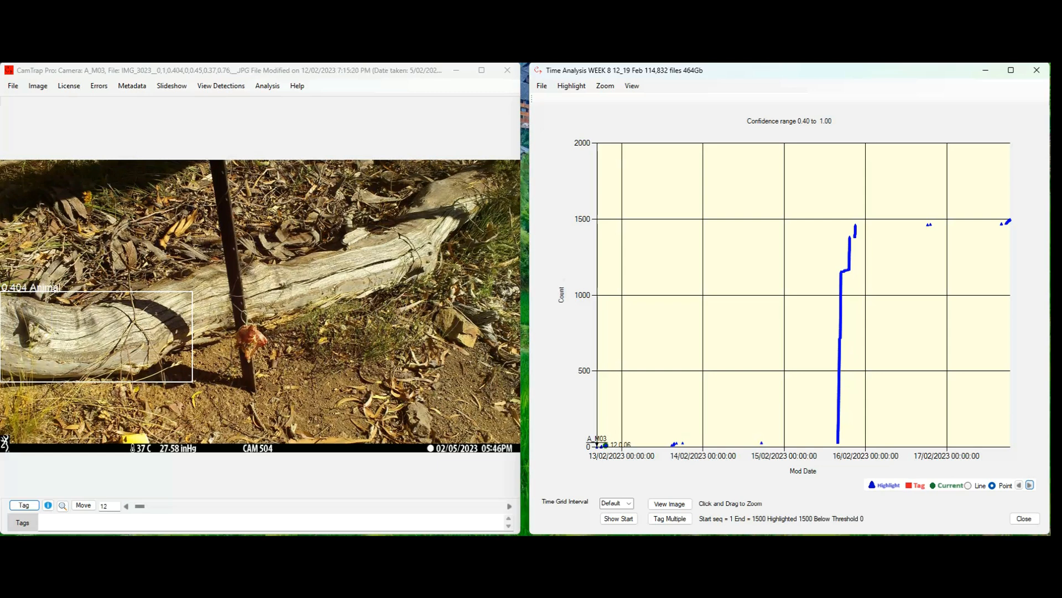
left_click(1029, 485)
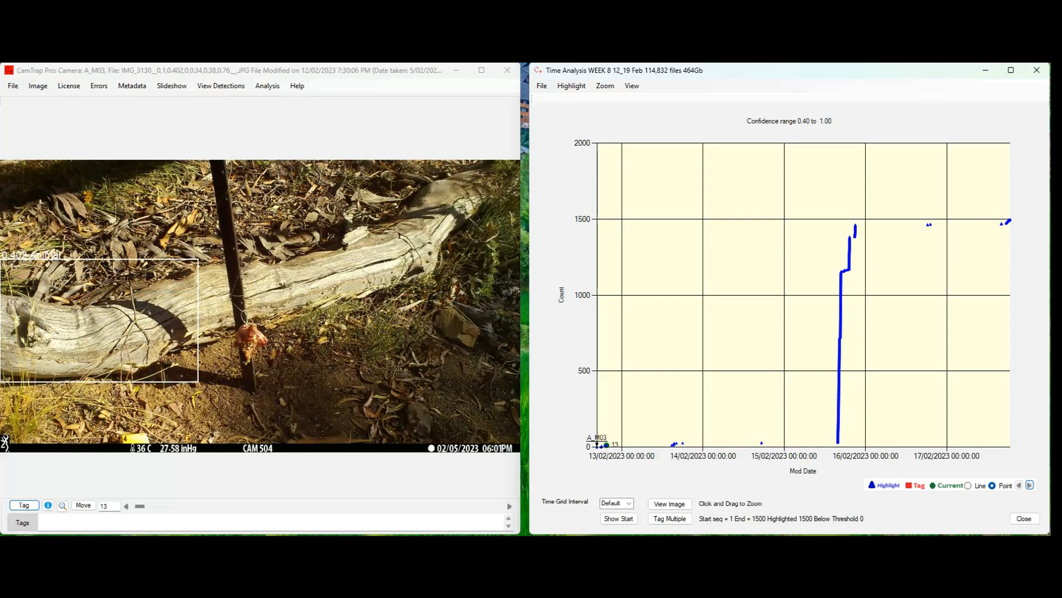
left_click(1030, 485)
left_click(1030, 485)
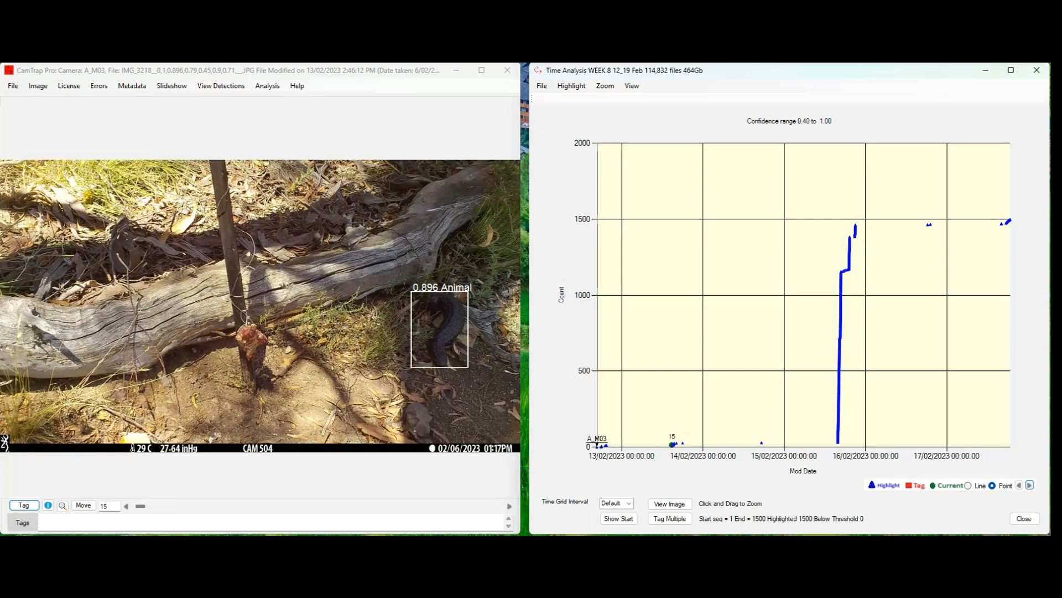
Zoom the chart to the 13/02/2023 afternoon detections and compare images 15 and 16, setting the time grid interval to 10 min.
left_click_drag(665, 446, 703, 429)
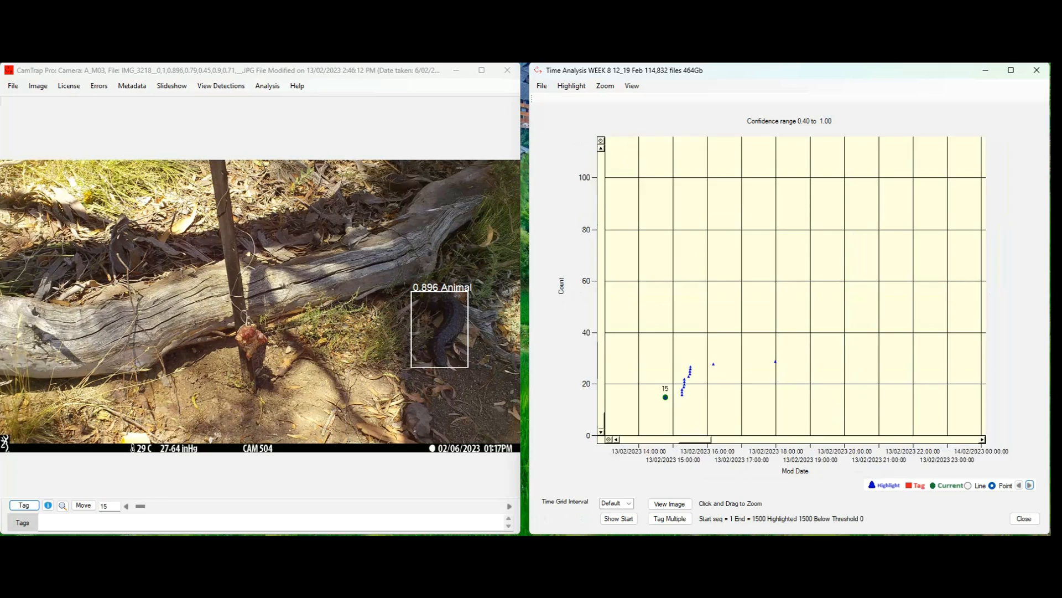
left_click(682, 395)
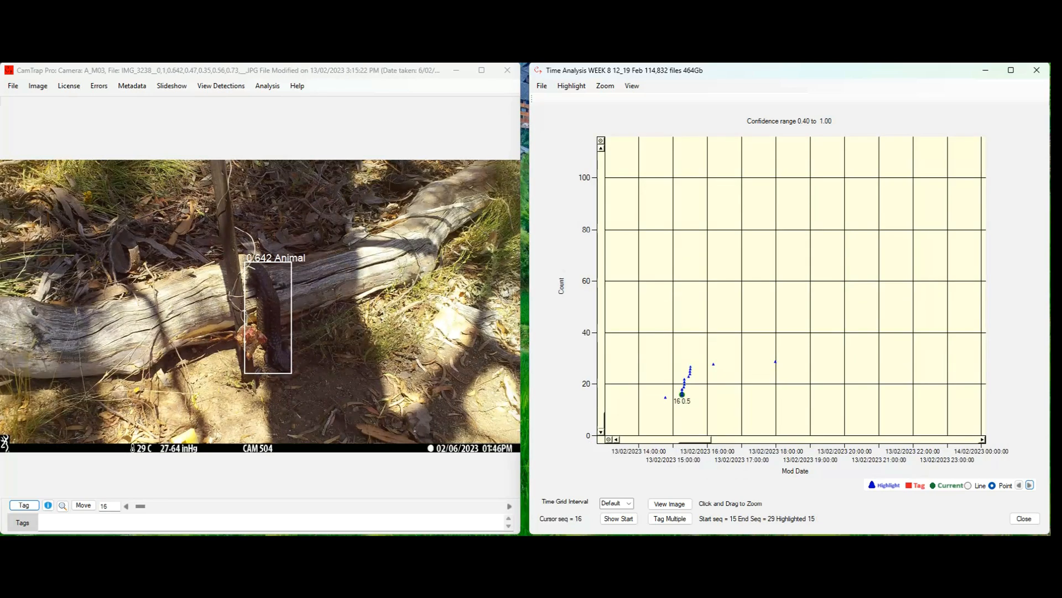
left_click(665, 397)
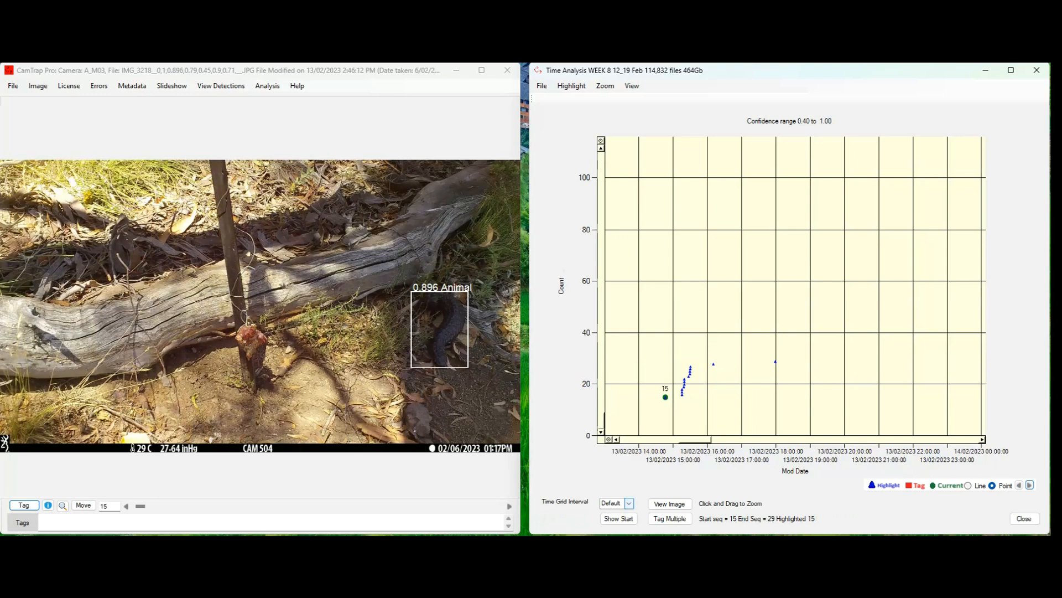
left_click(630, 503)
left_click(613, 518)
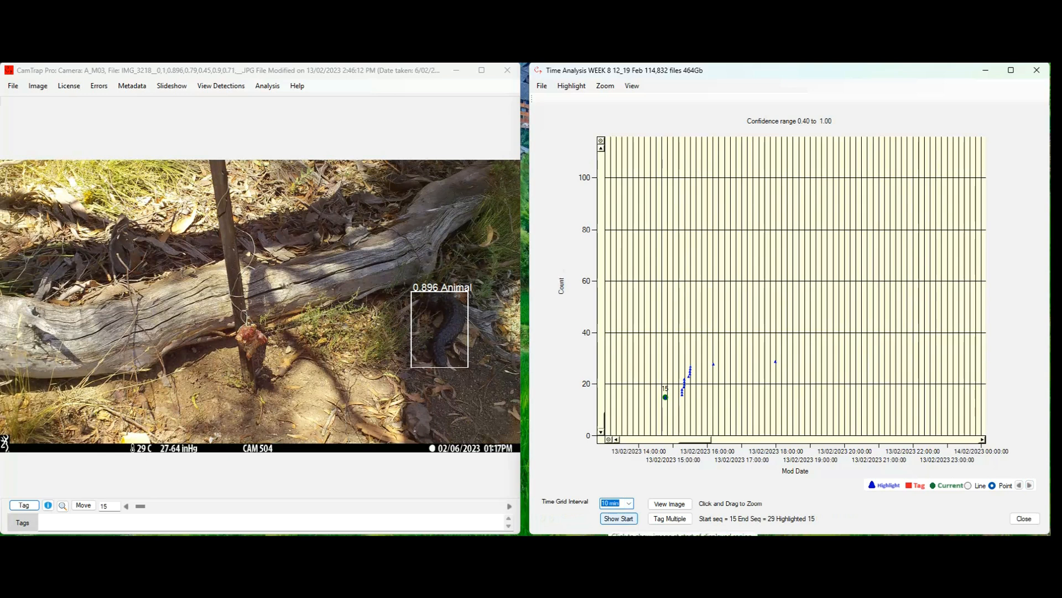
Tag images 15 and 16 individually as Reptile: Shingleback Skink.
left_click(23, 504)
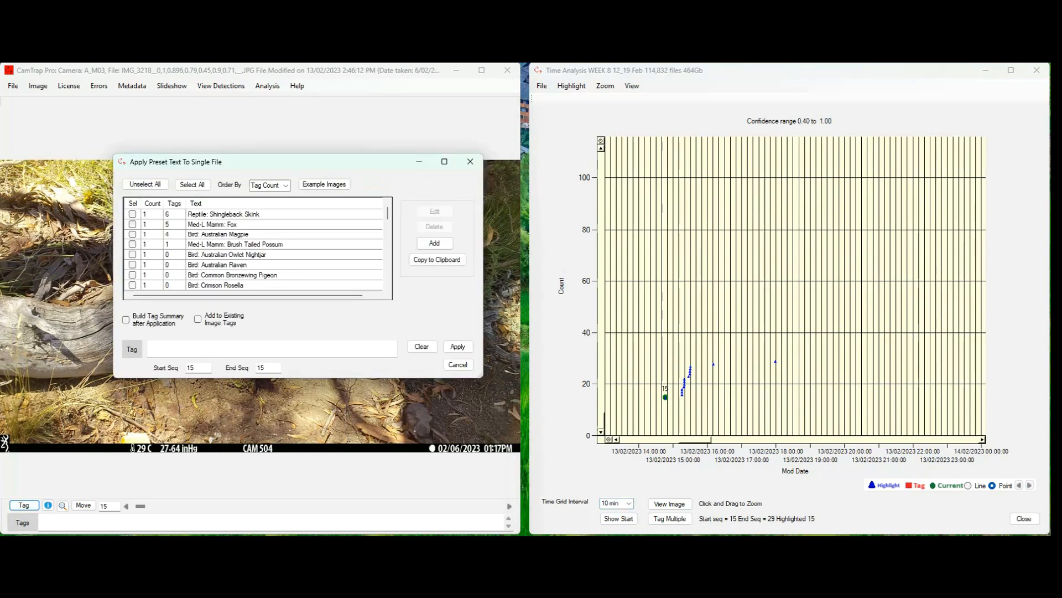
left_click(132, 214)
left_click(458, 346)
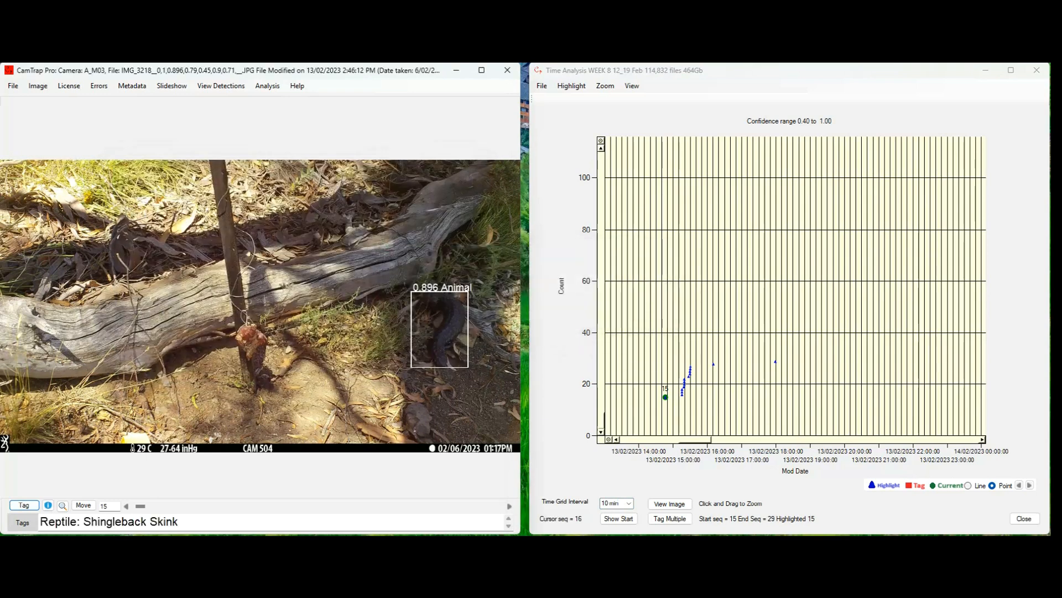
left_click(682, 395)
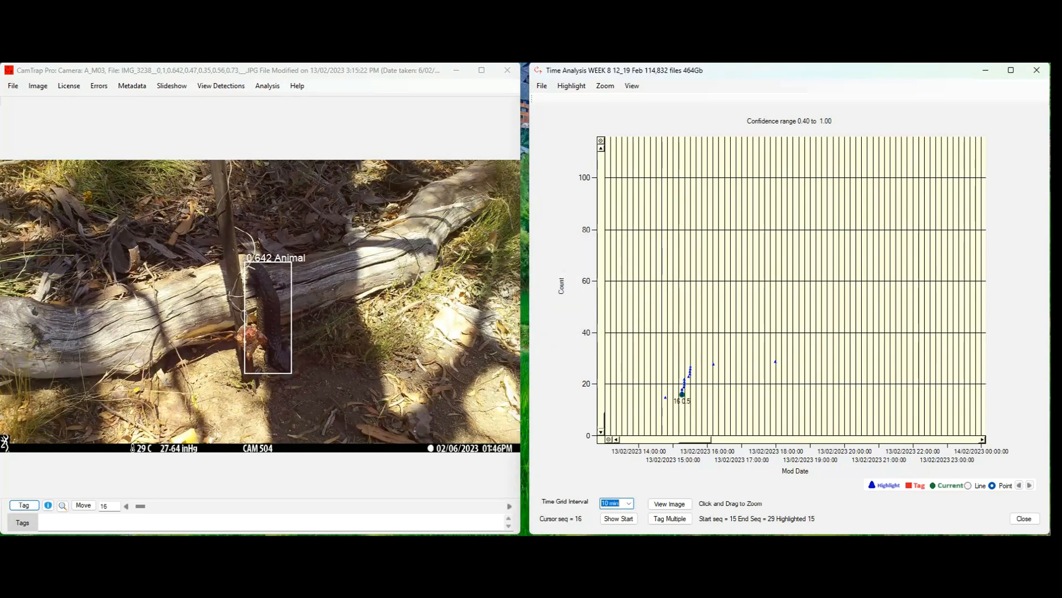
left_click(24, 505)
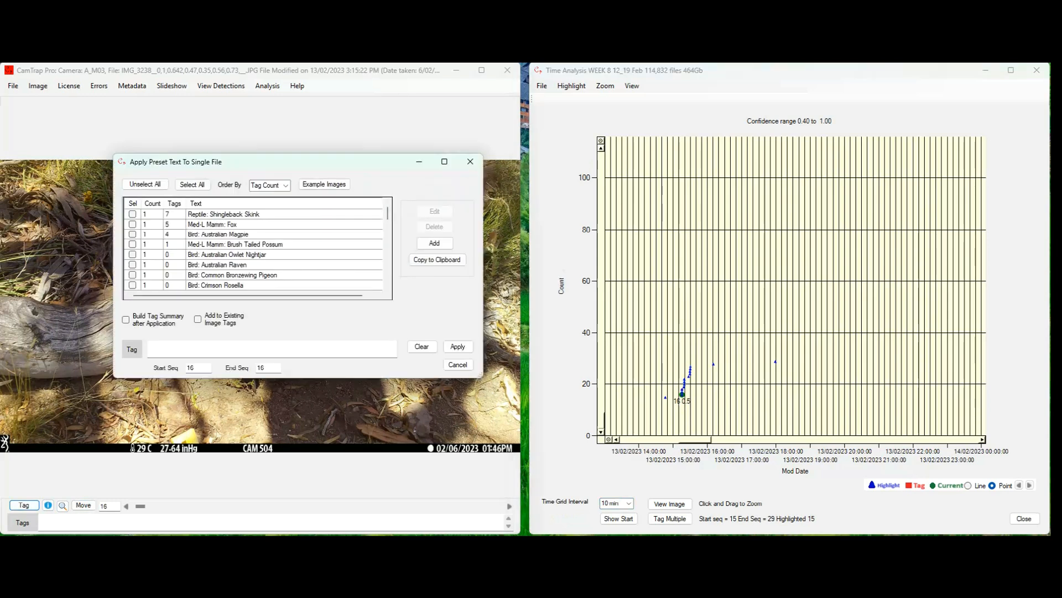
left_click(132, 214)
left_click(457, 346)
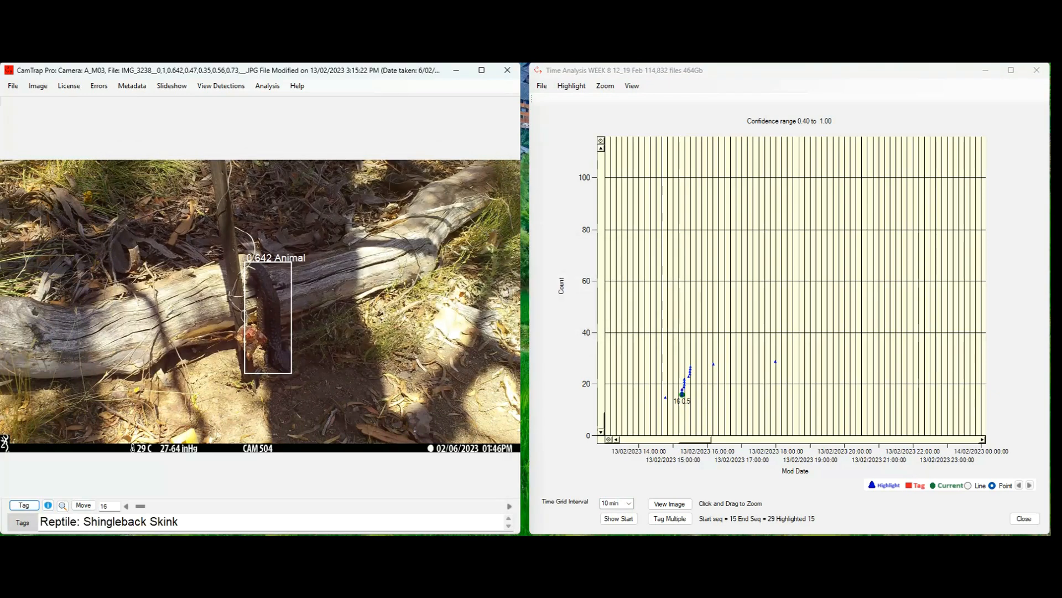
Check images 28, 29, 26 and 21 of the 13/02/2023 afternoon detections for a real animal.
left_click(714, 364)
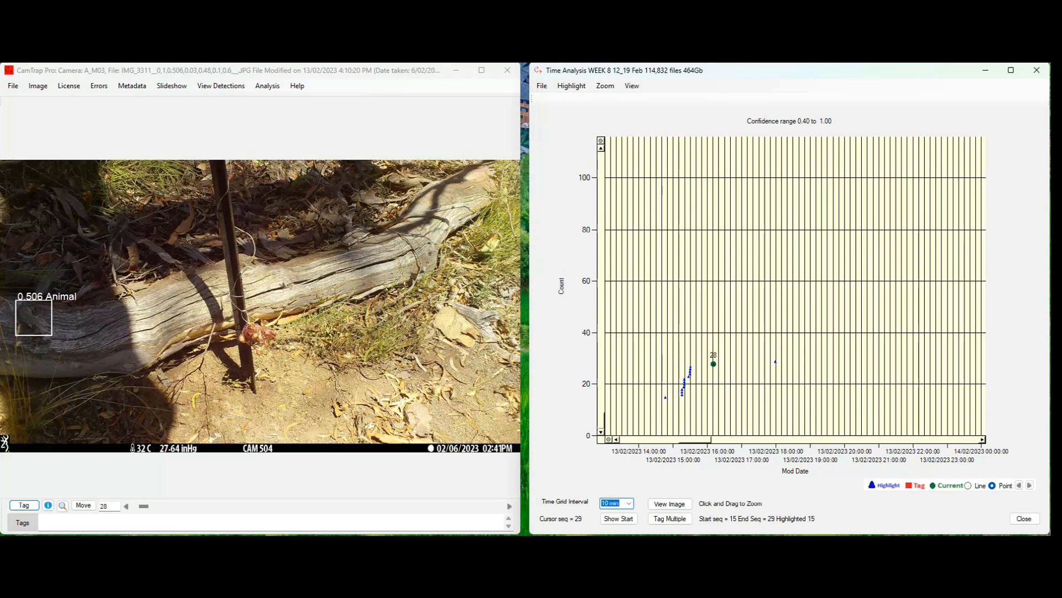
left_click(775, 361)
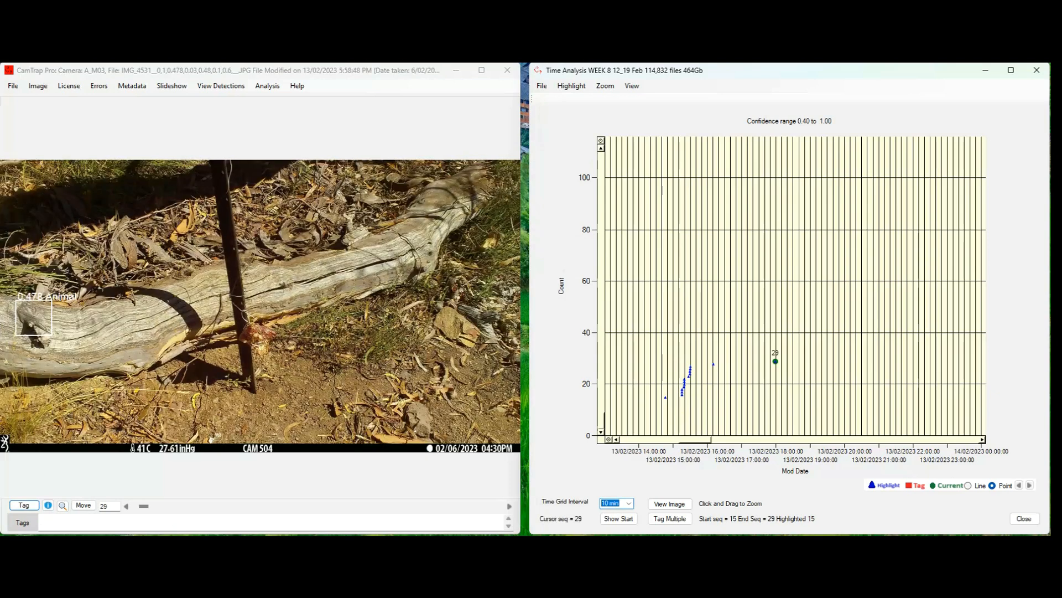
left_click(690, 369)
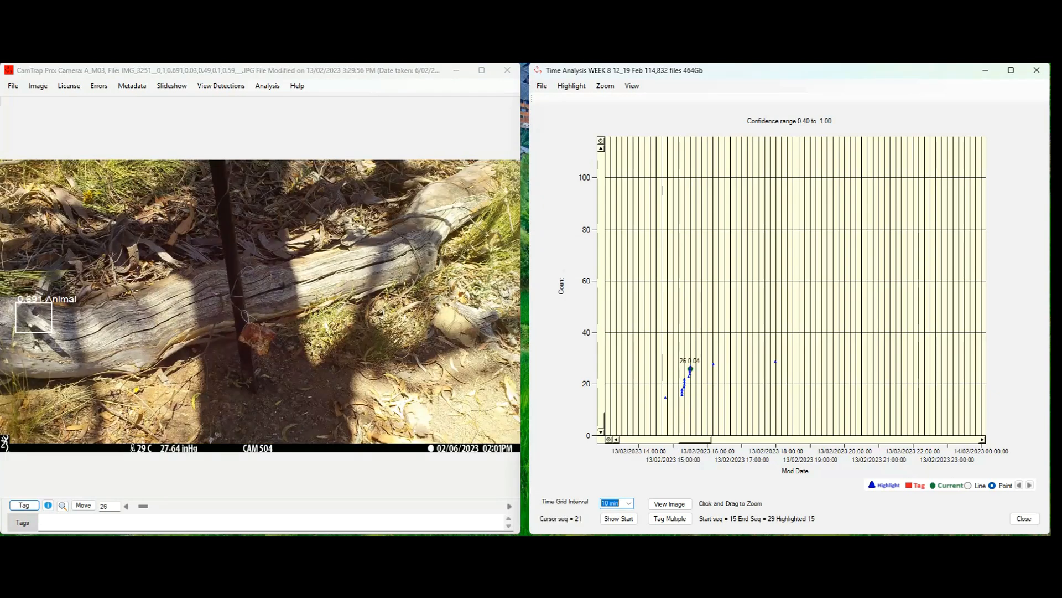
left_click(684, 381)
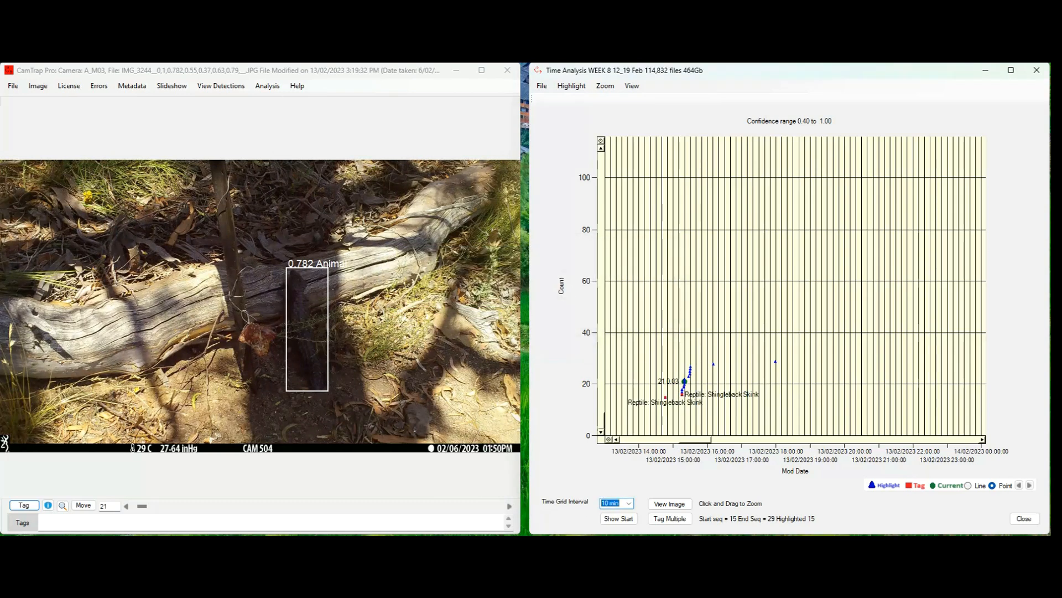
Reset the time grid interval to Default, restore the full time range and check the isolated detection in image 30.
left_click(629, 504)
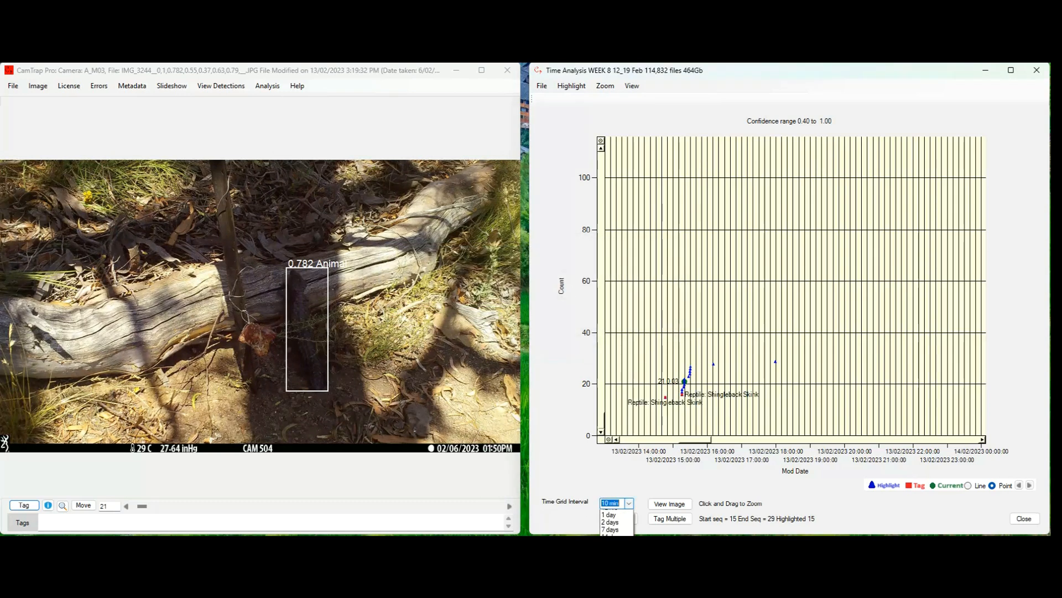
left_click(628, 504)
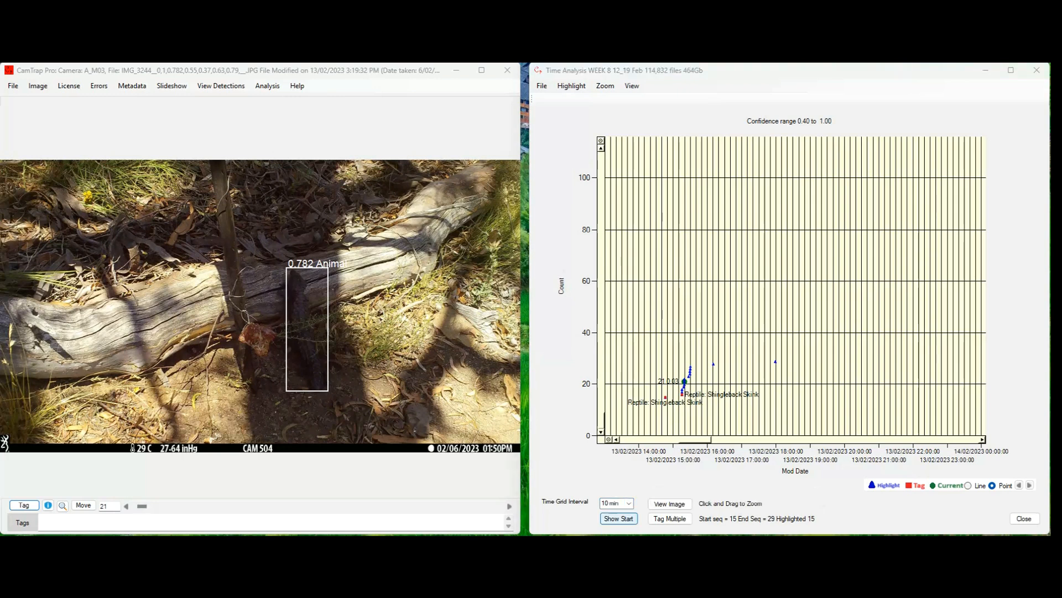
left_click(628, 504)
left_click(611, 512)
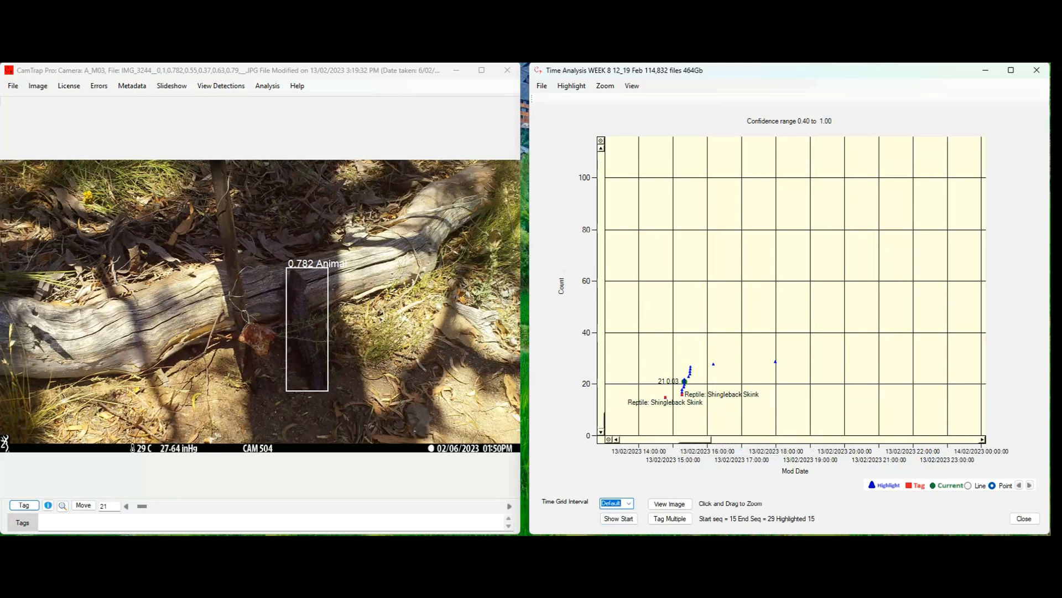
left_click(609, 439)
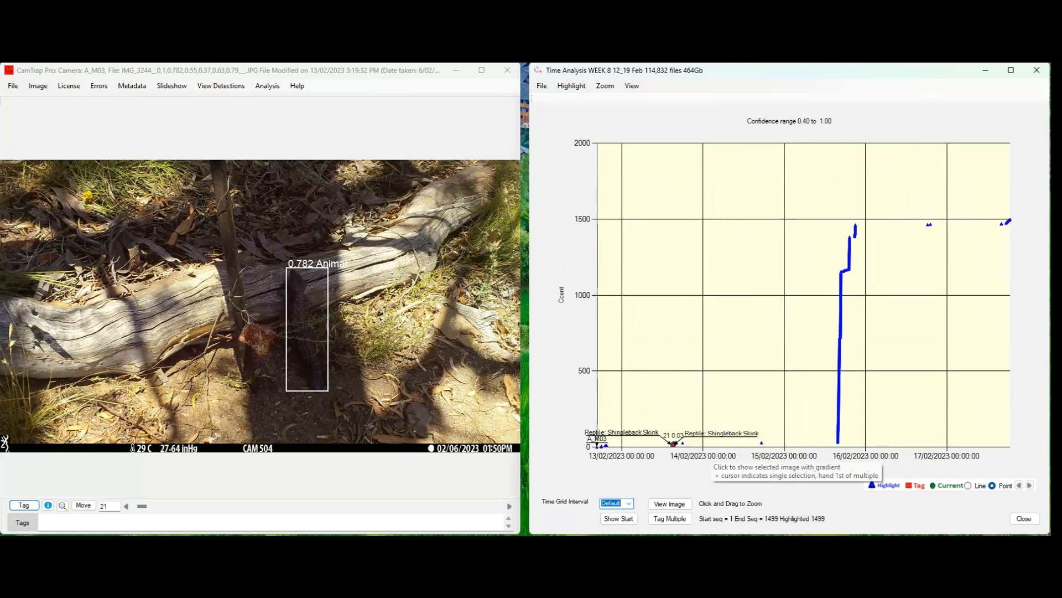
left_click(762, 442)
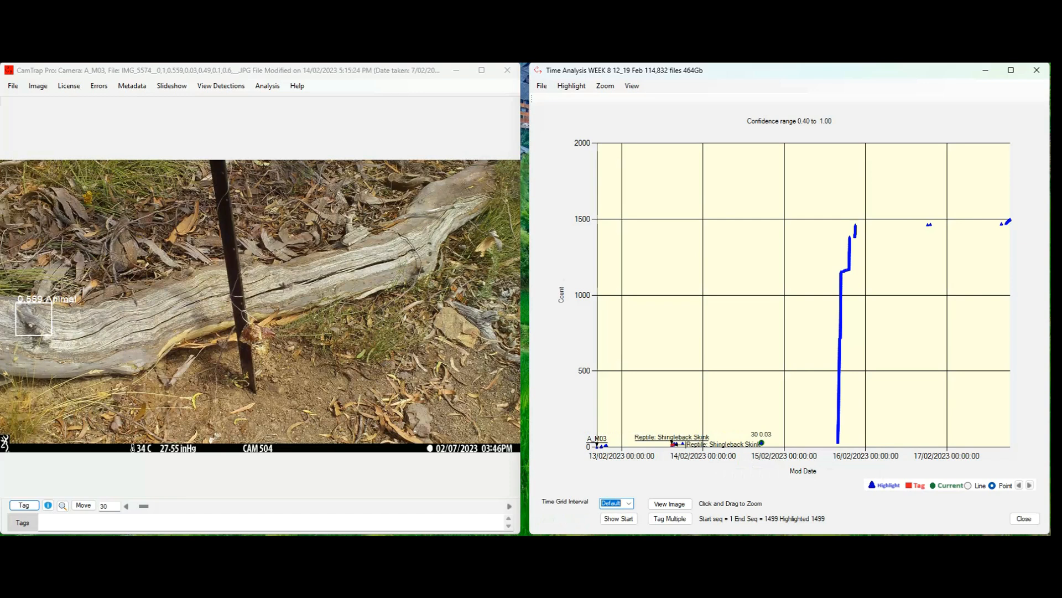
Zoom the chart to the 15/02/2023 afternoon run of detections and compare images 32, 76 and 709.
left_click_drag(830, 259, 865, 443)
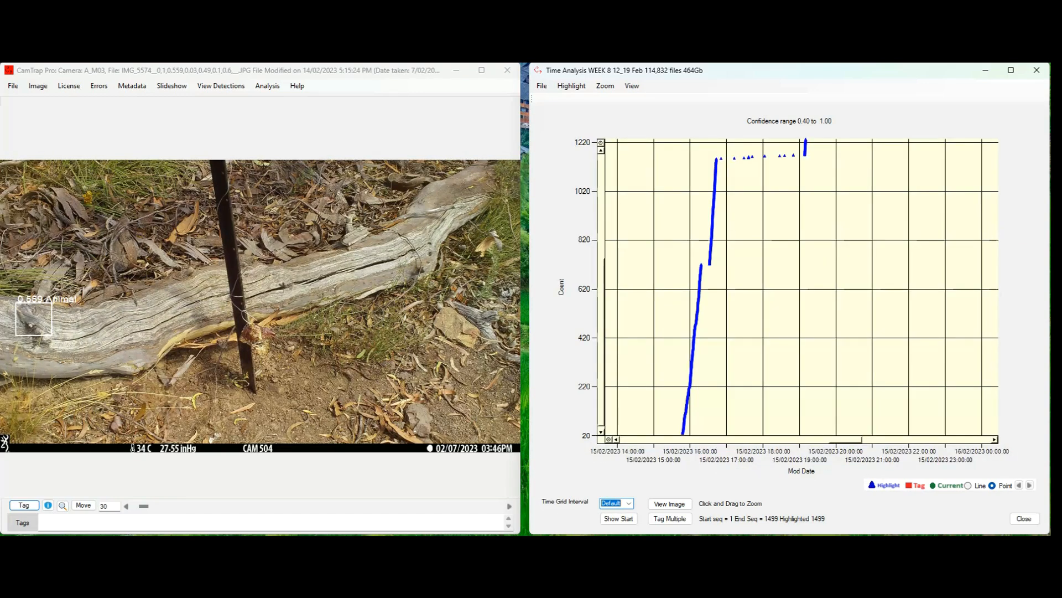
left_click(683, 433)
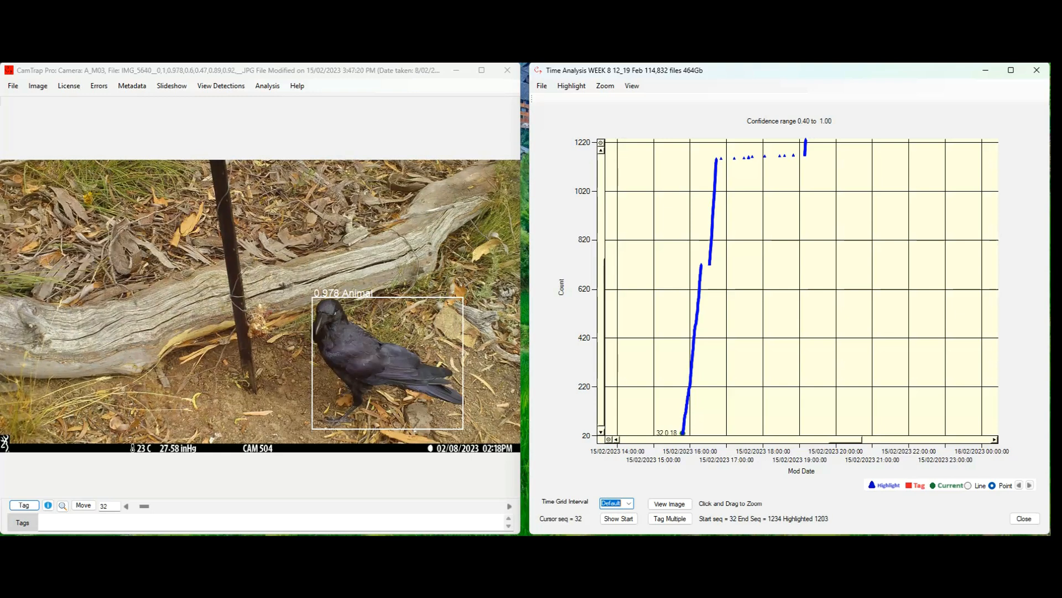
left_click(684, 422)
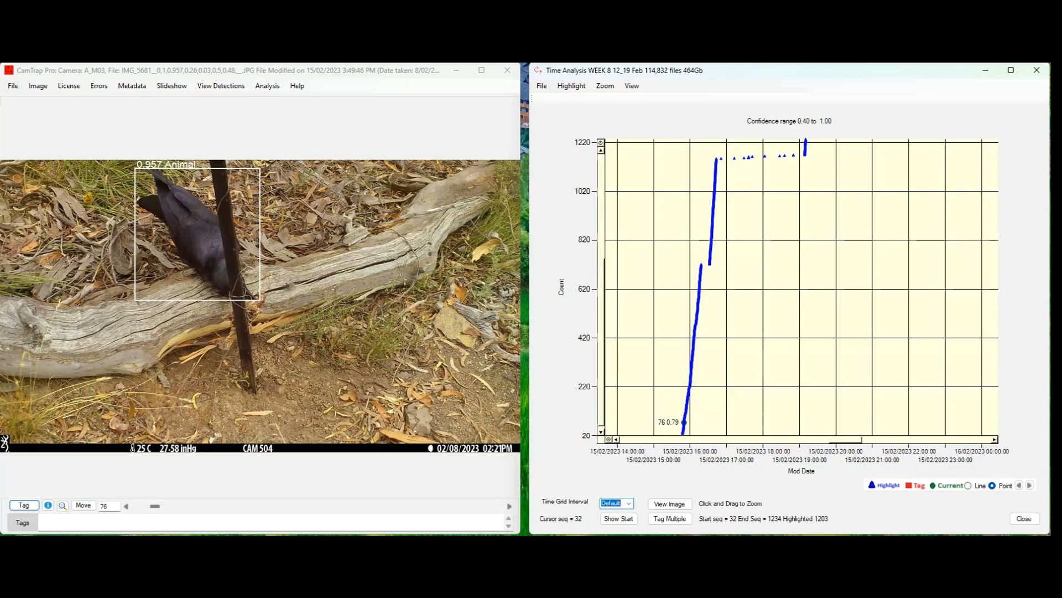
left_click(701, 267)
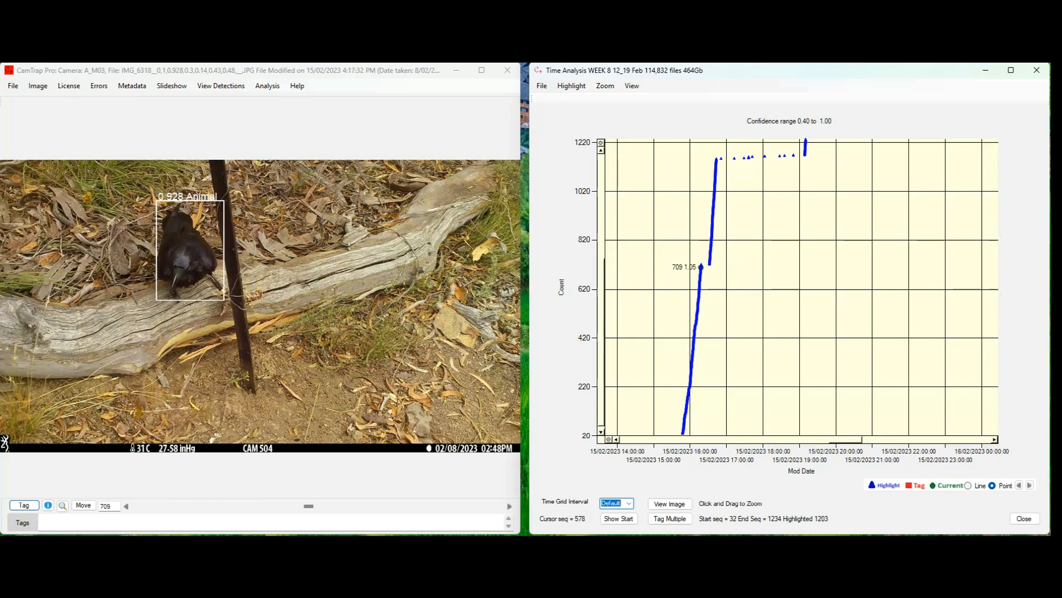
Set the time grid interval to 10 min and return to image 32 at the start of the run.
left_click(630, 503)
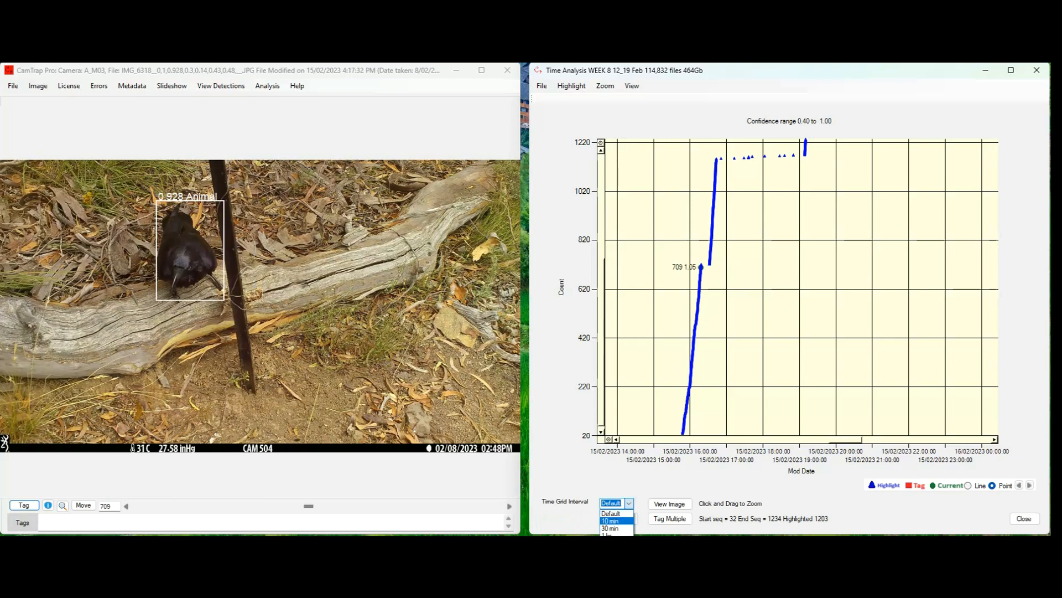
left_click(610, 521)
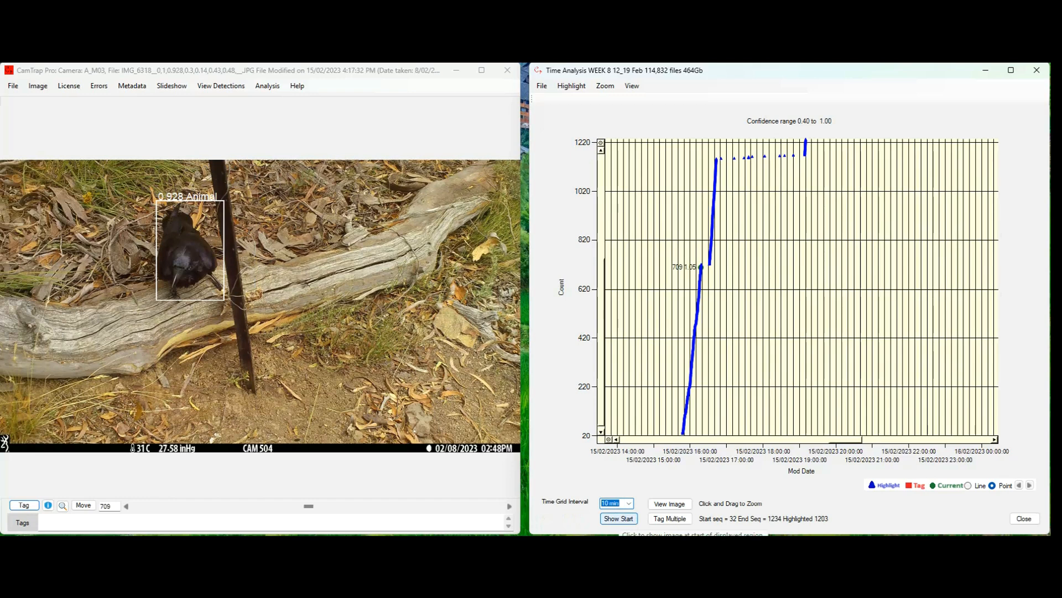
left_click(683, 434)
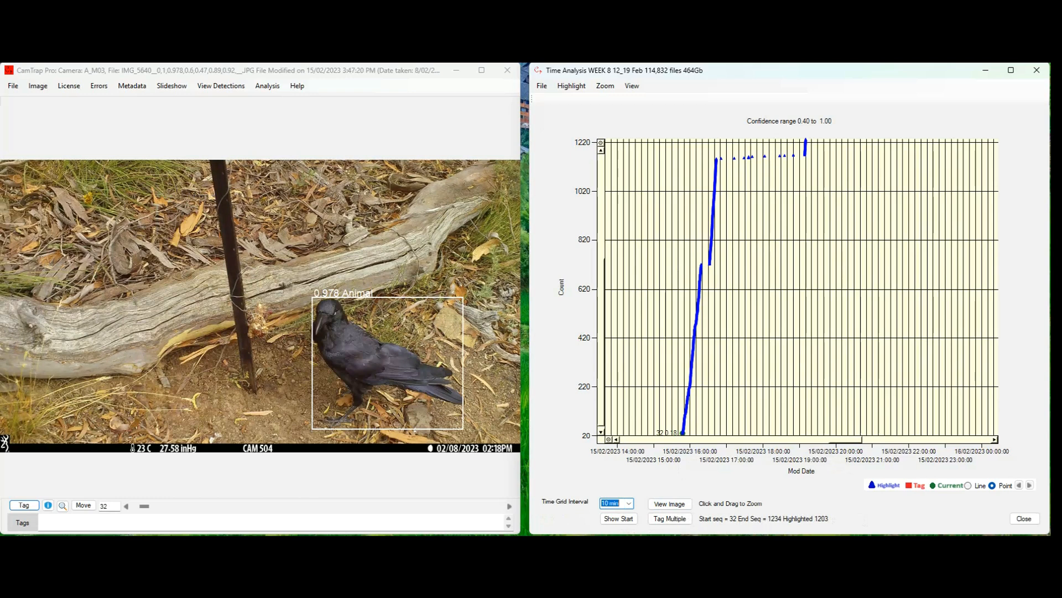
Move the preset tag dialog clear of the bird in image 32 and close it without applying a tag.
left_click(24, 505)
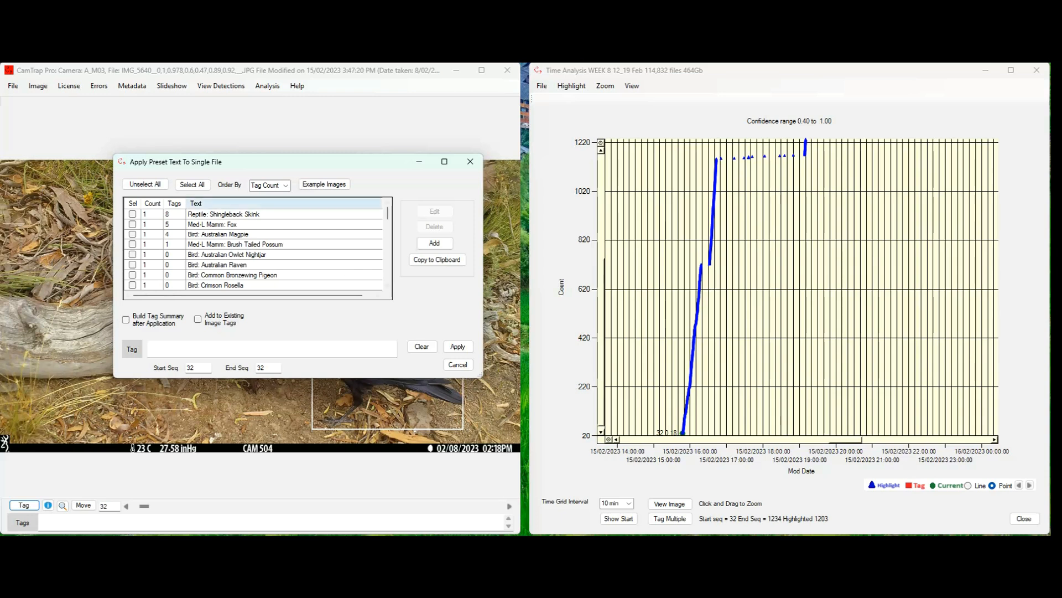
left_click_drag(297, 164, 250, 36)
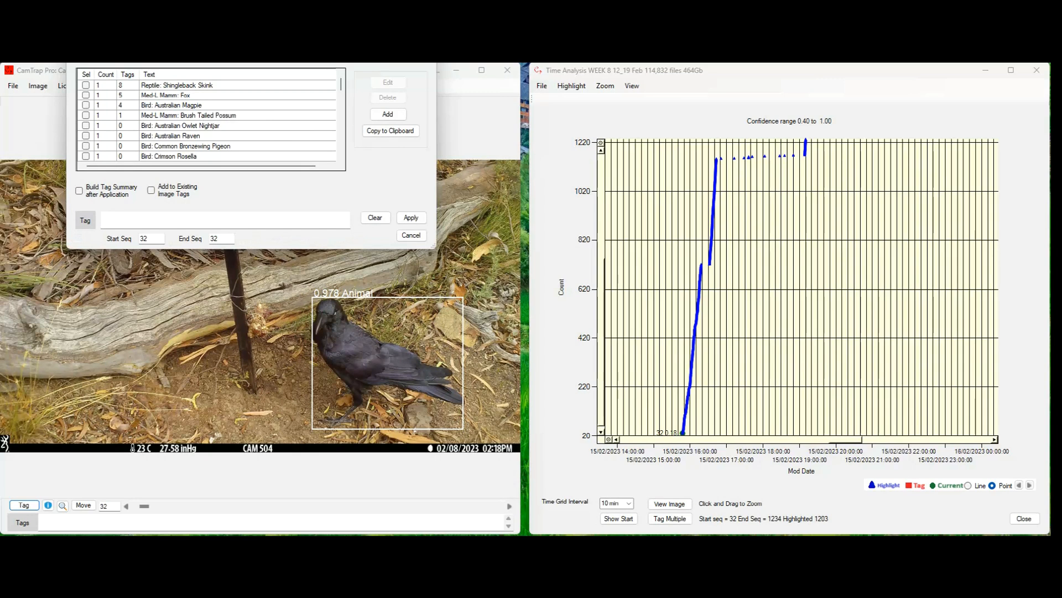
left_click(411, 236)
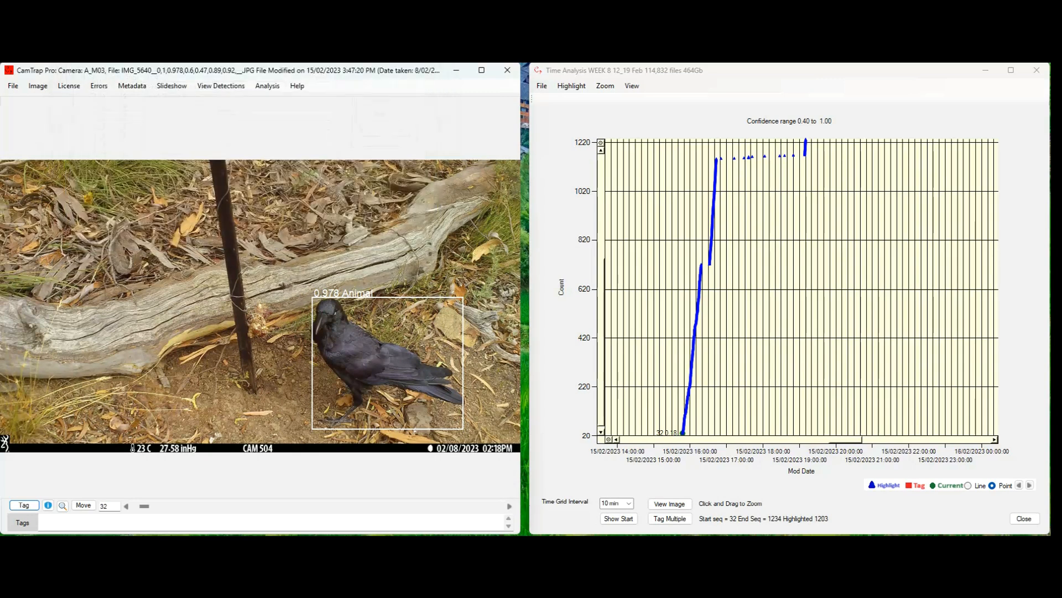
Step forward from image 32 to image 35 to examine the bird's head and eye.
key("Right")
key("Right")
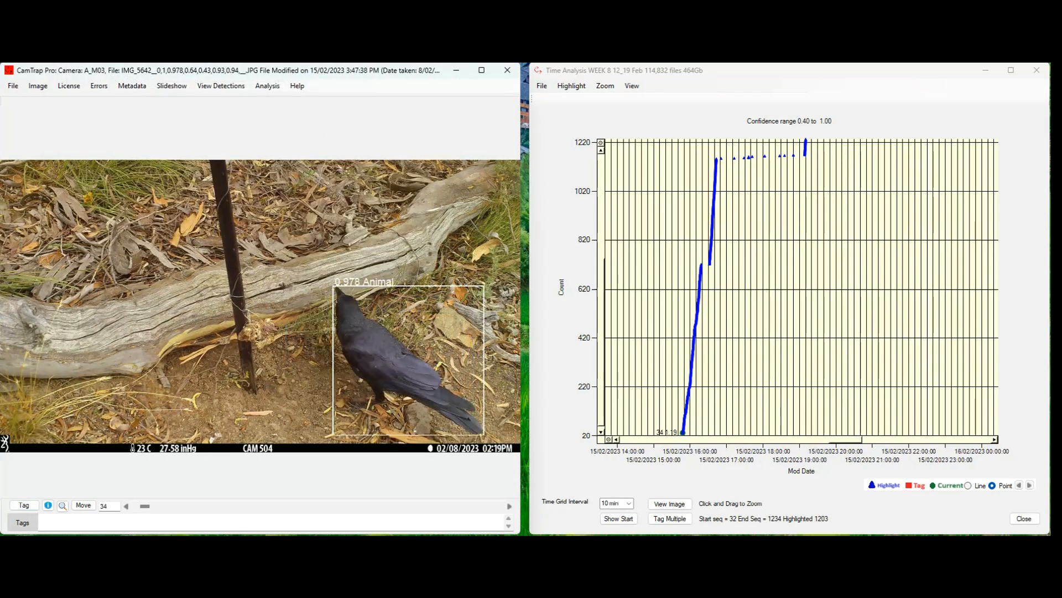
key("Right")
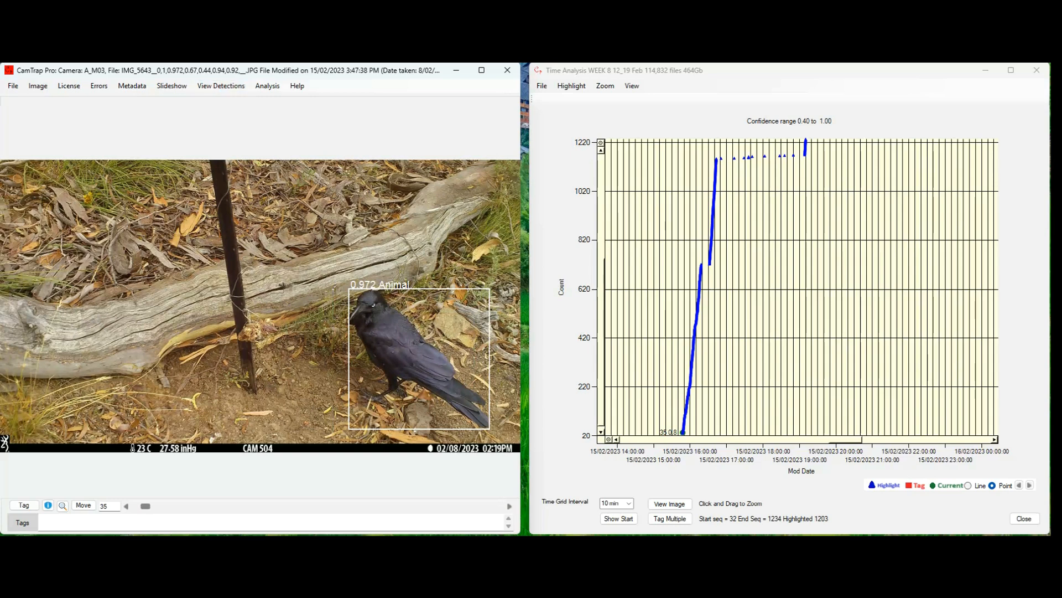
Open the preset tags for image 35 and look through the bird entries for a matching species.
left_click(24, 505)
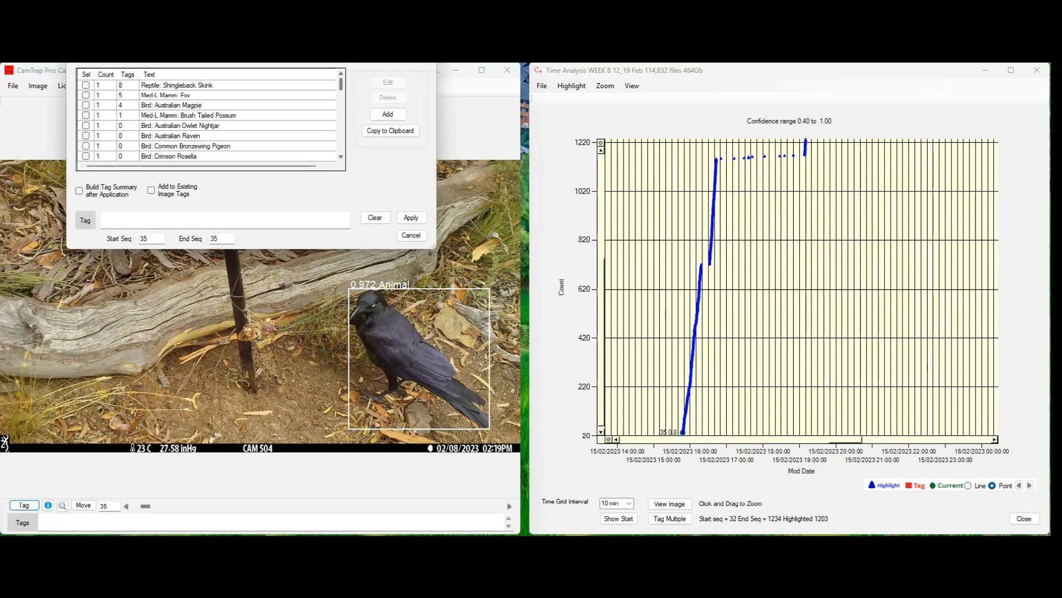
left_click(341, 157)
left_click(341, 157)
left_click(239, 59)
left_click(222, 67)
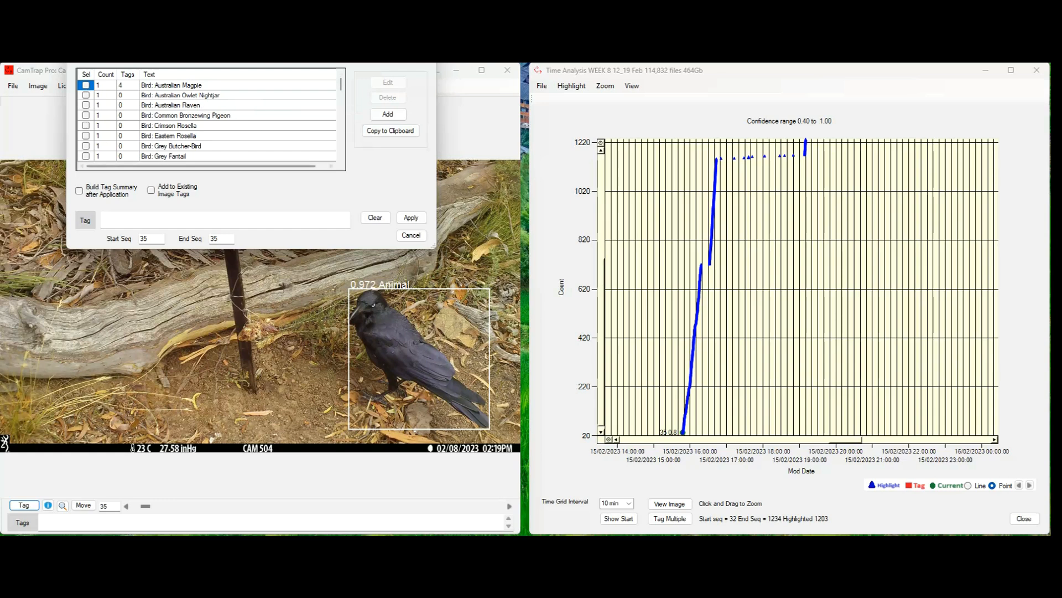
left_click(340, 157)
left_click(341, 157)
left_click(340, 156)
left_click(341, 156)
left_click(340, 157)
left_click(341, 156)
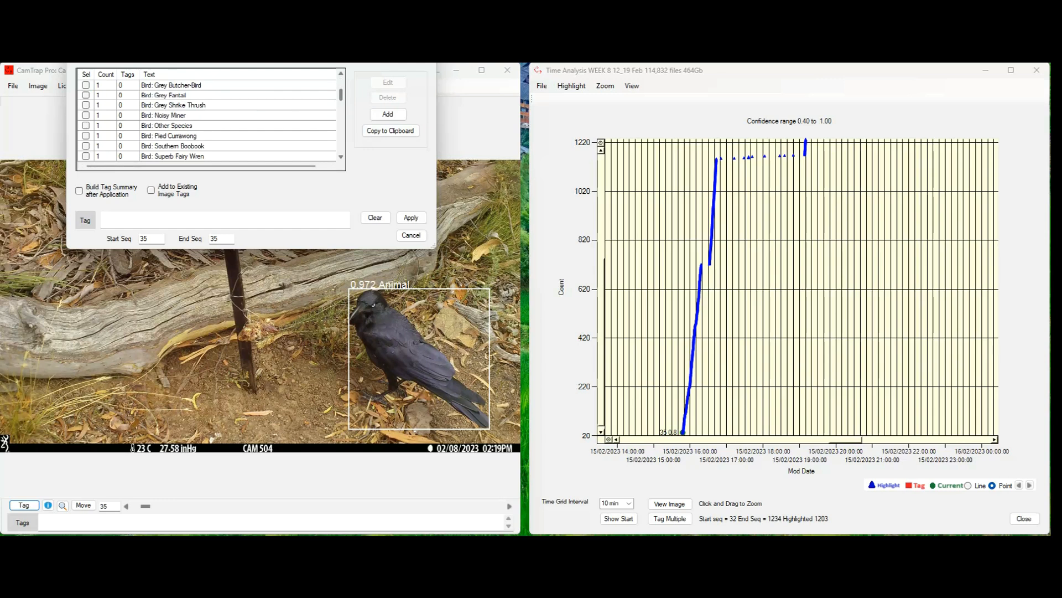
left_click(341, 156)
left_click(341, 157)
Choose Bird: Australian Raven as the preset tag for image 35.
scroll(211, 120, "up", 1)
scroll(211, 121, "up", 2)
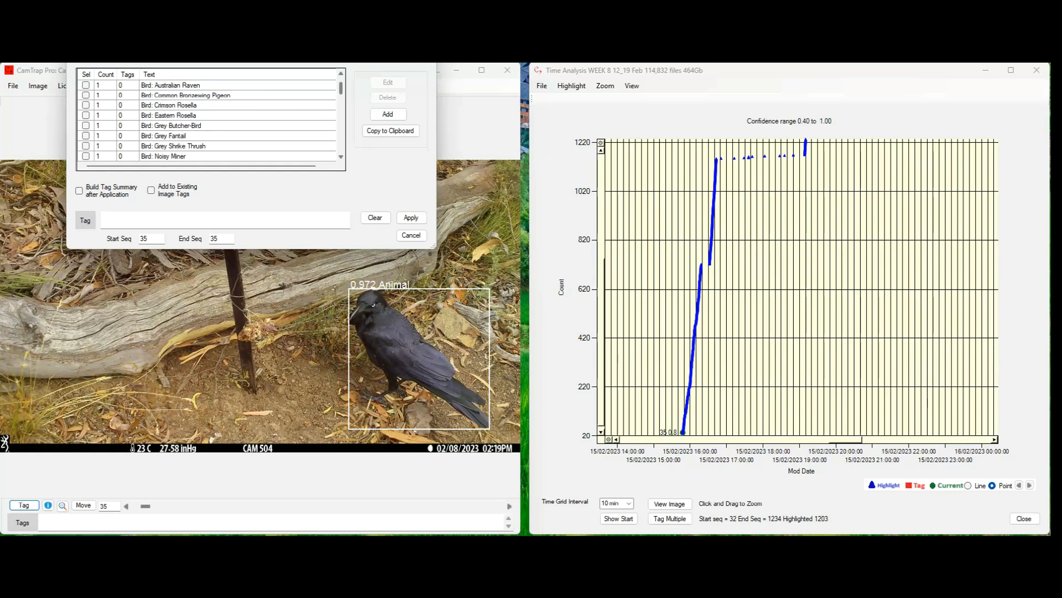
scroll(211, 121, "up", 1)
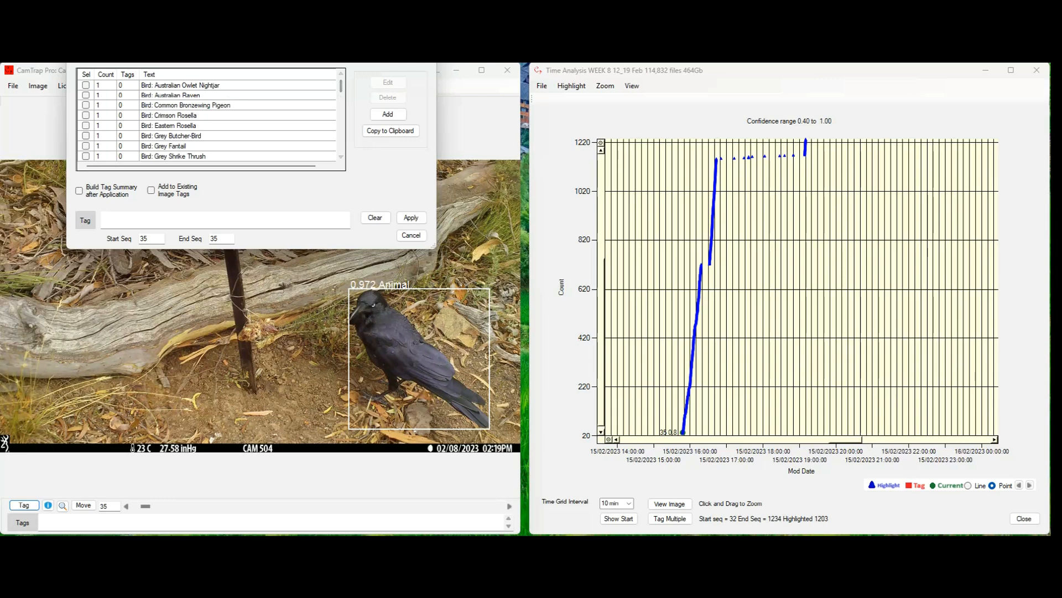
left_click(86, 95)
Look up Australian Raven pictures on Google from the preset entry, return to CamTrap Pro and apply the tag to image 35.
double_click(170, 95)
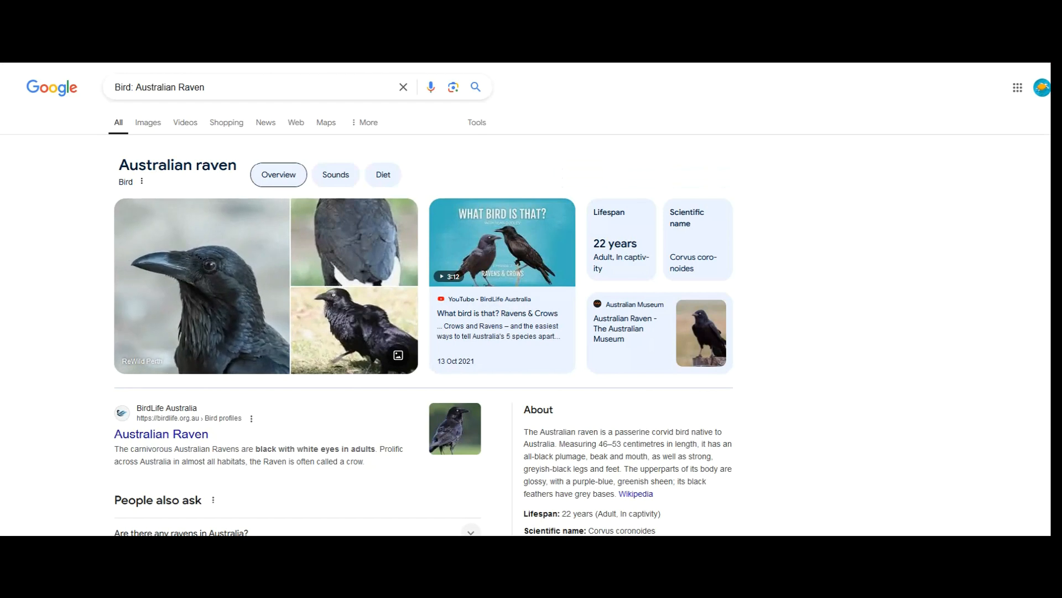
left_click(148, 123)
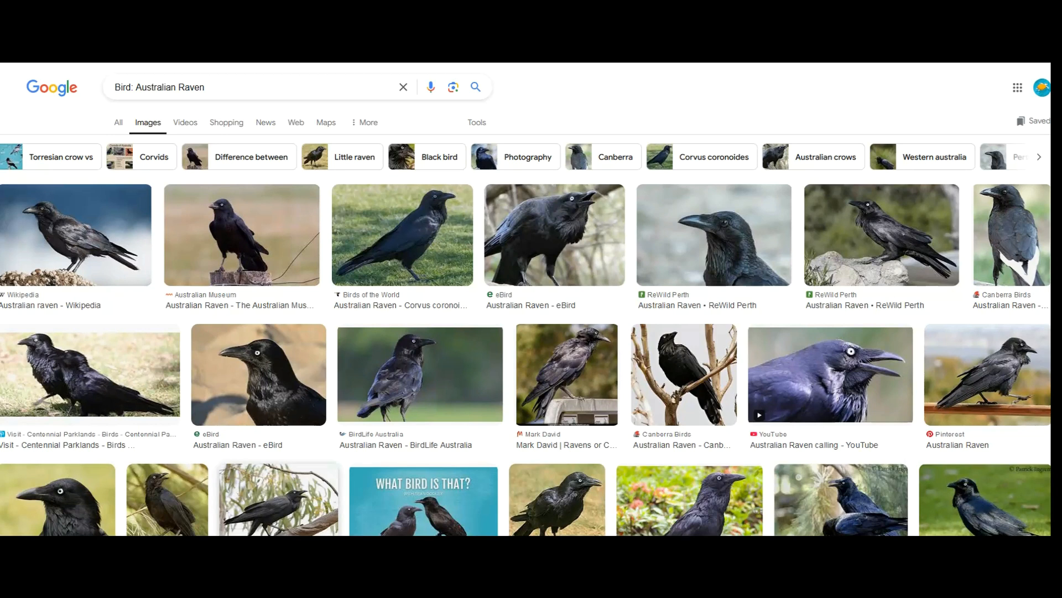
key("alt+Tab")
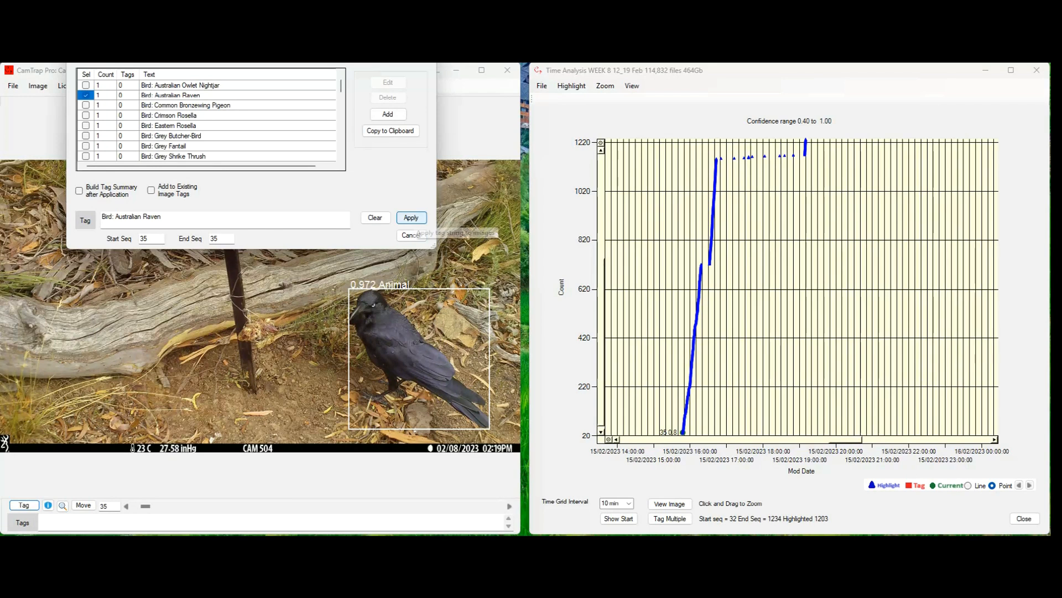
left_click(411, 218)
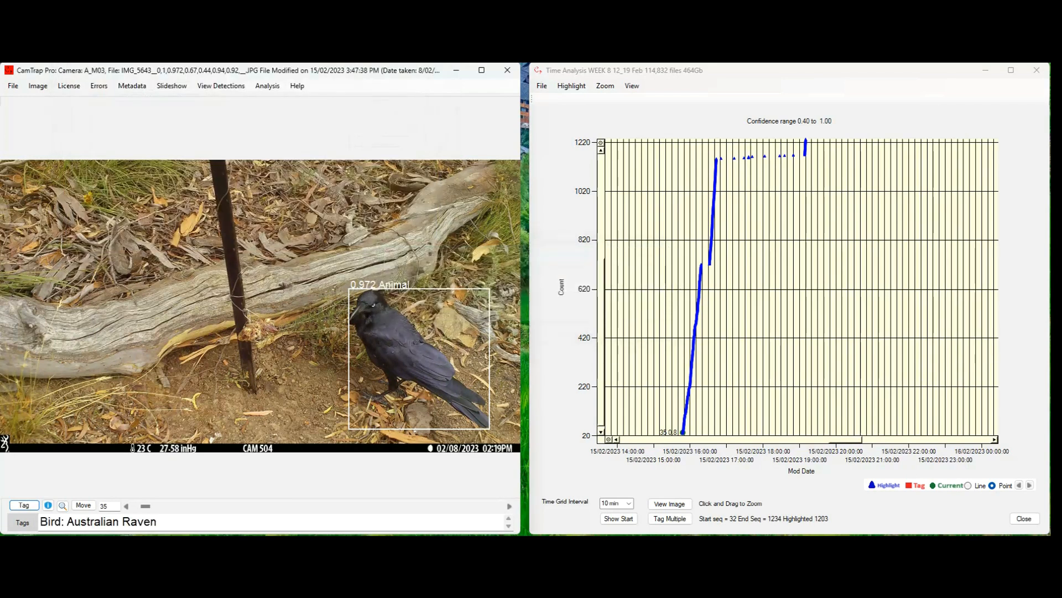
Inspect the A_M03 clusters at images 723, 1156 and 1171 to 1174, then tag image 1173 as Bird: Australian Raven.
left_click(709, 264)
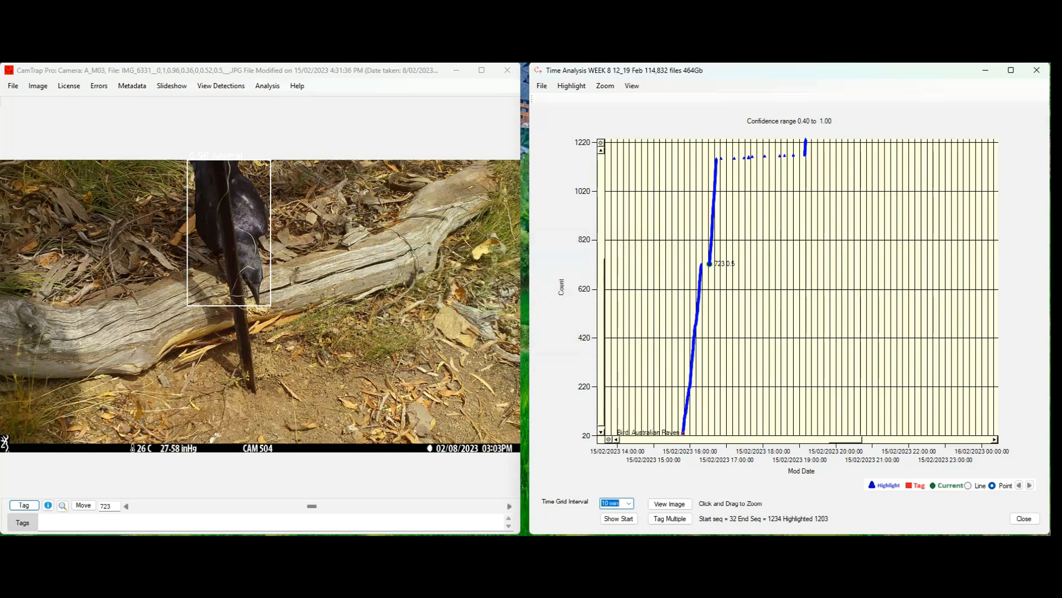
left_click(721, 158)
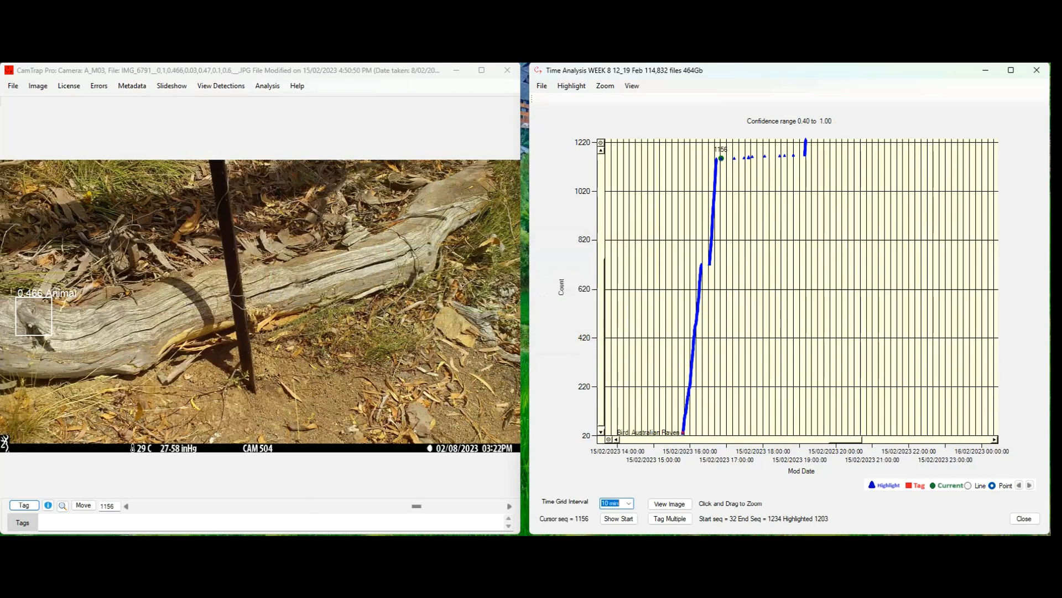
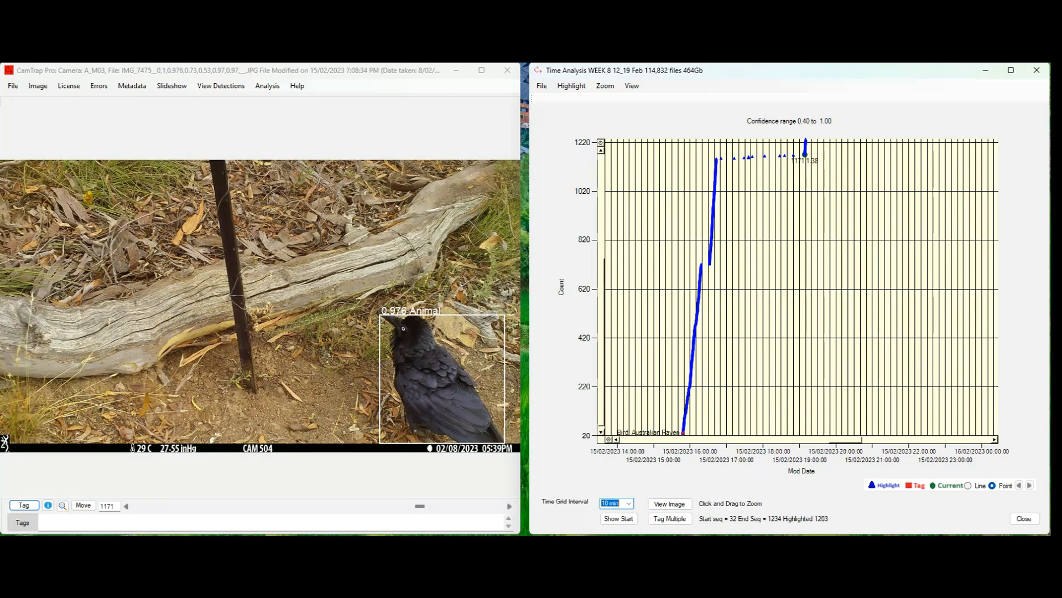
key("Right")
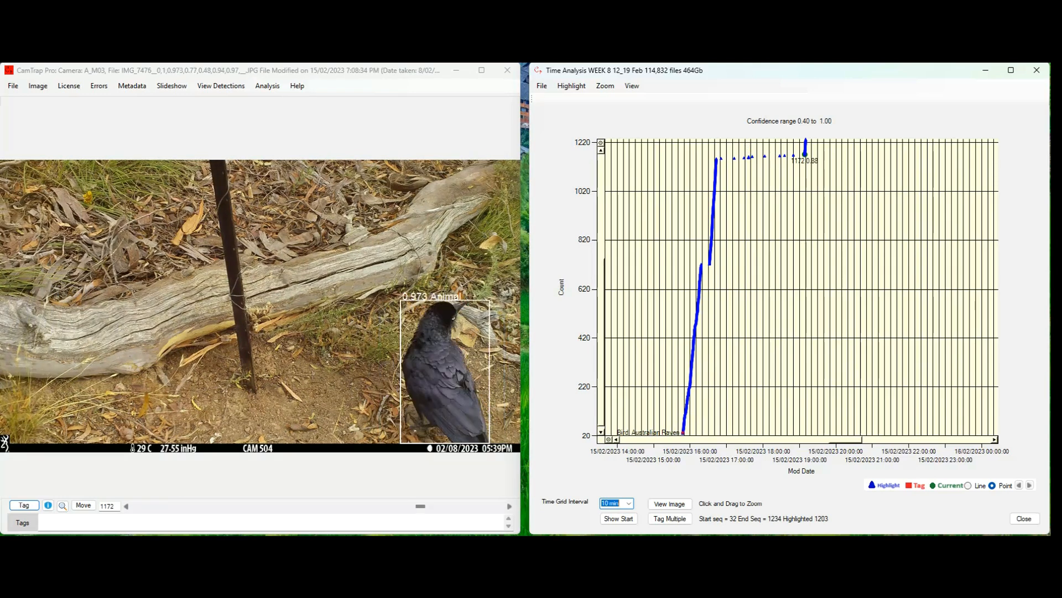
key("Right")
key("Right")
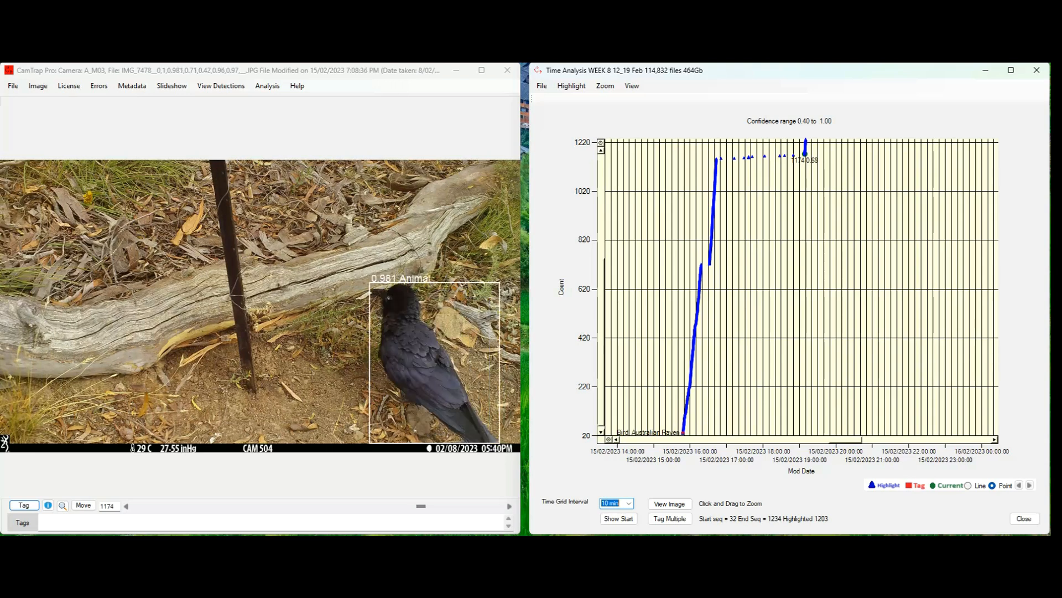
key("Left")
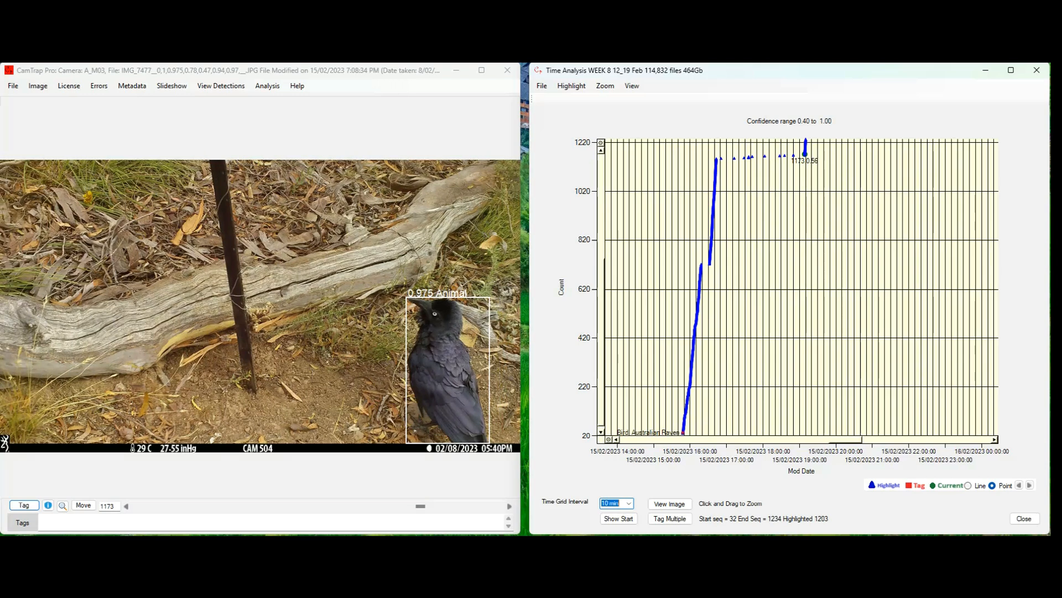
left_click(24, 505)
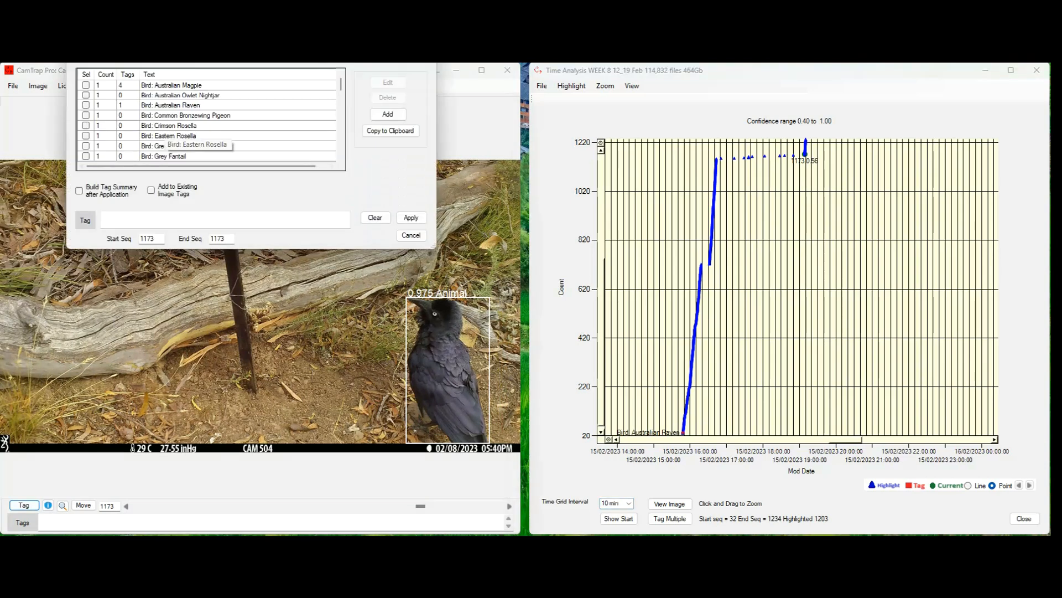
left_click(85, 105)
left_click(411, 217)
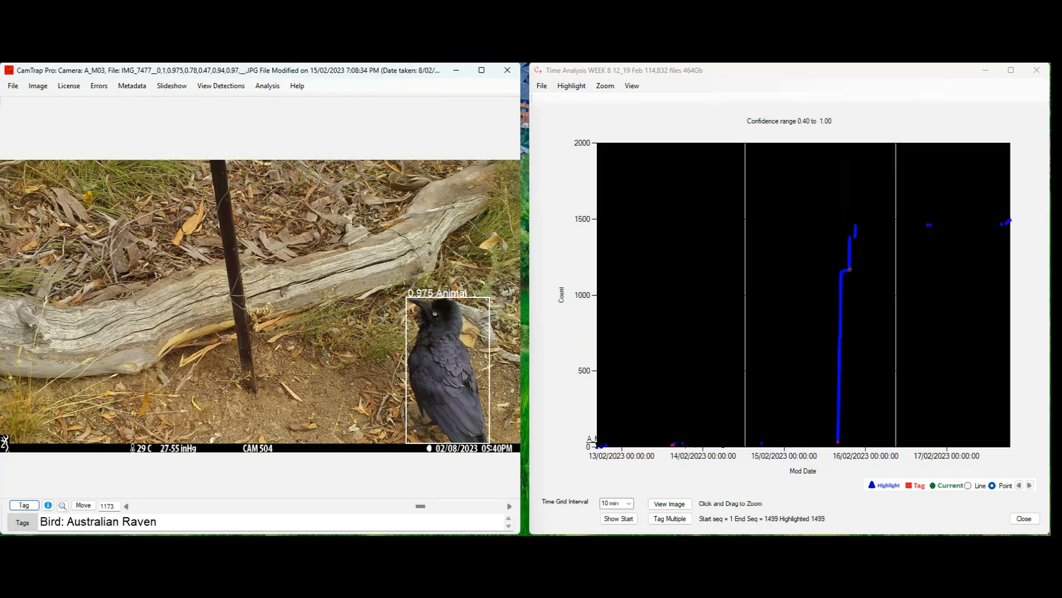
Zoom in on the cluster starting at image 1383 with a 10 min time grid and tag that image as Bird: Australian Raven.
left_click(628, 503)
left_click(615, 513)
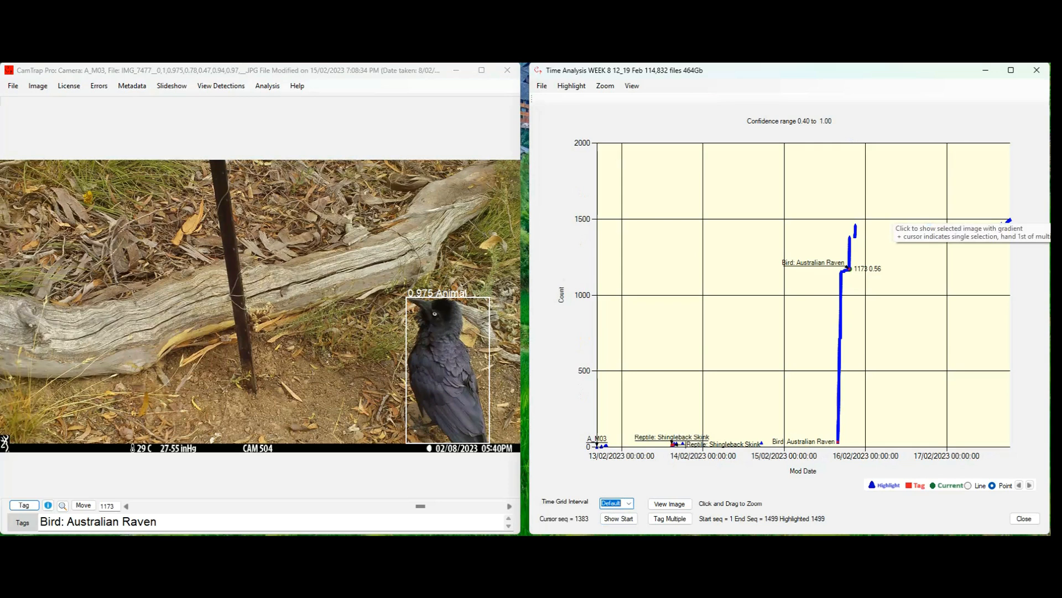
left_click(855, 236)
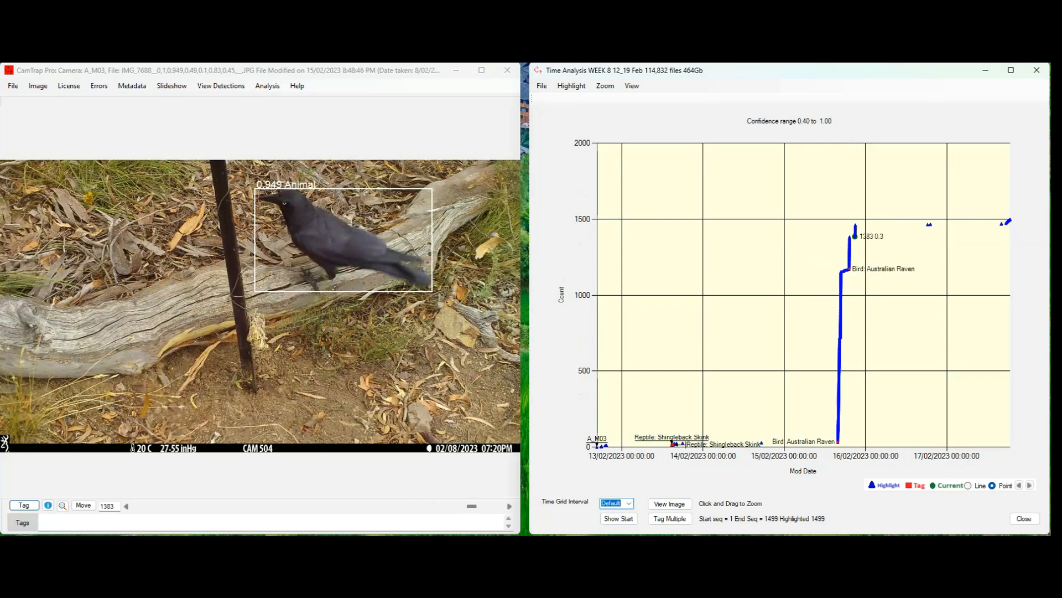
left_click_drag(852, 215, 873, 259)
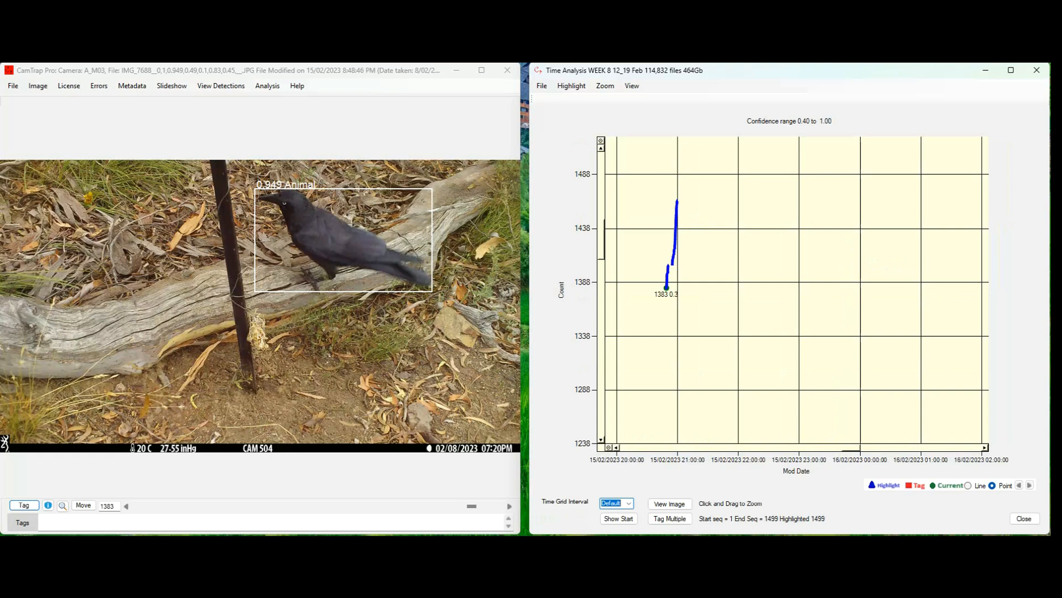
left_click(630, 504)
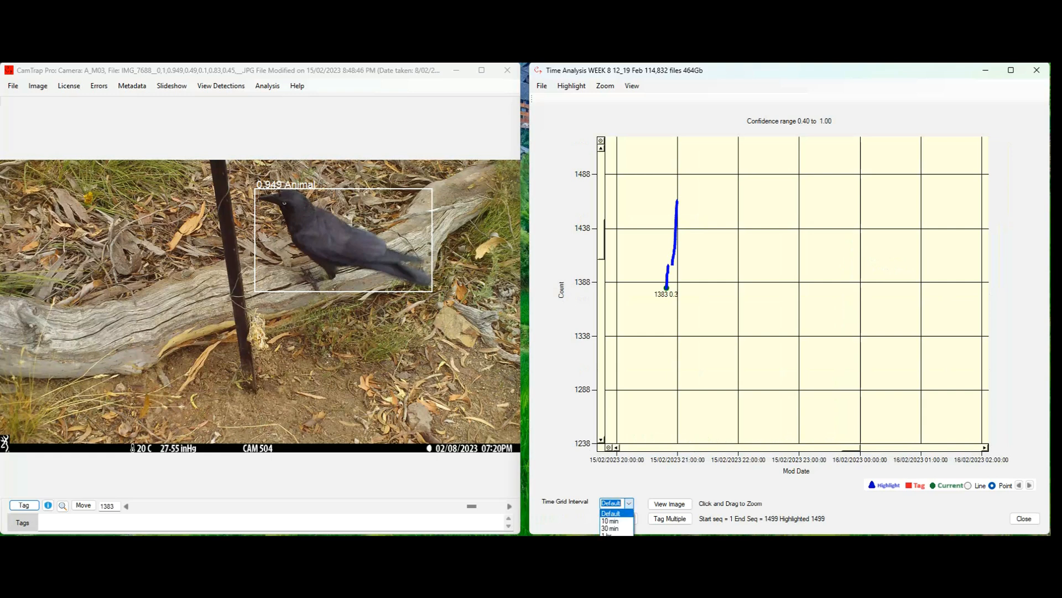
left_click(619, 519)
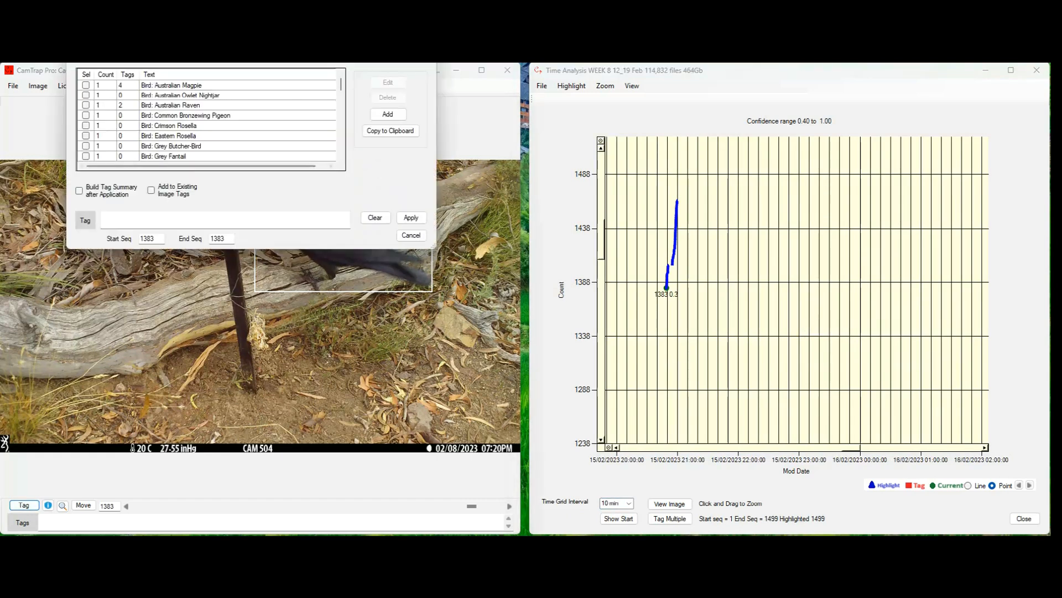
left_click(85, 105)
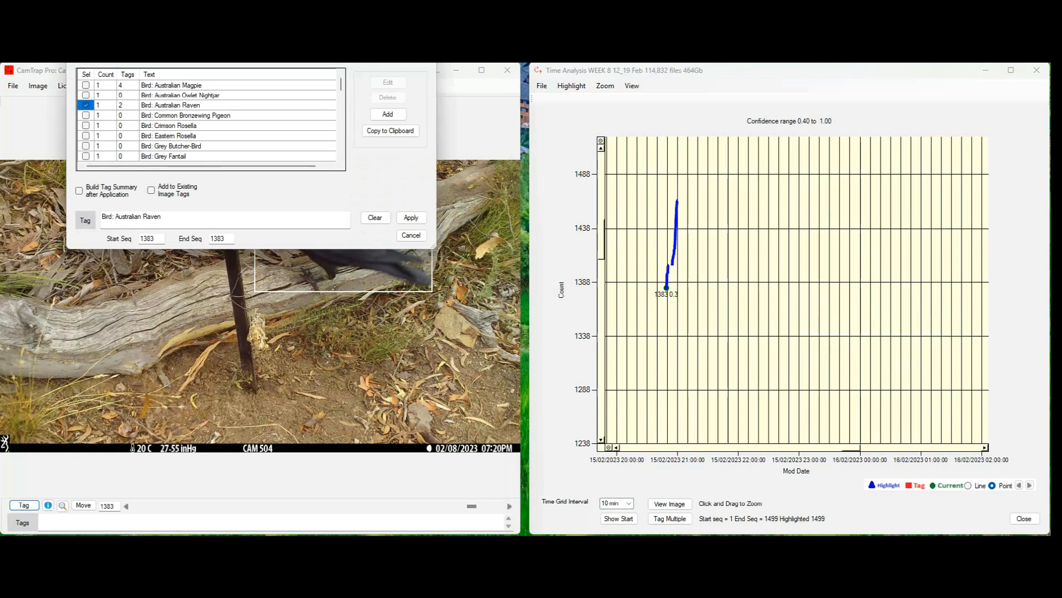
left_click(411, 218)
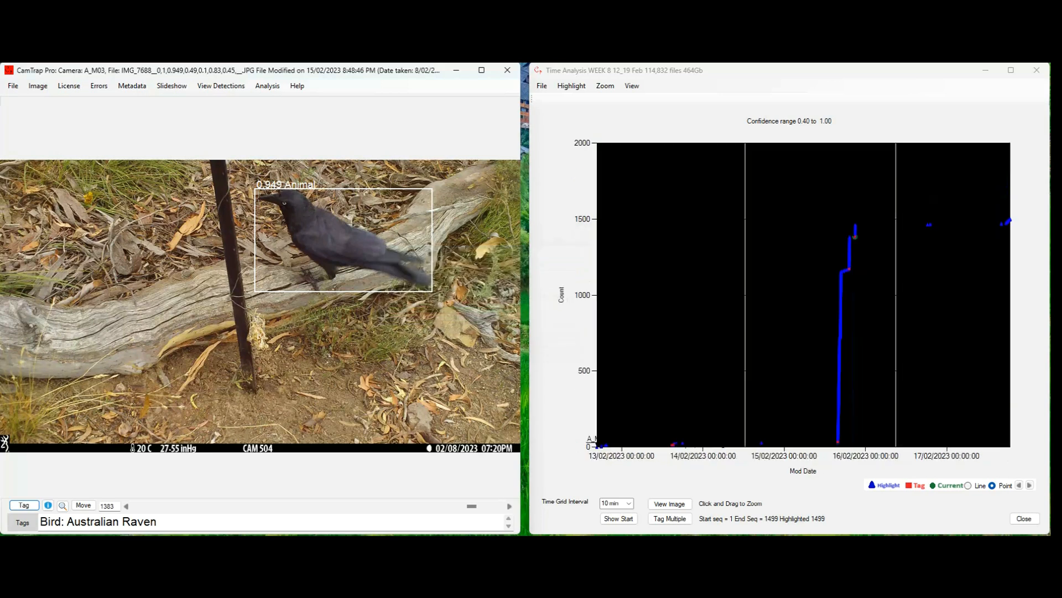
Restore the Default time grid interval and inspect images 1465 and 1467 for a real animal.
left_click(629, 503)
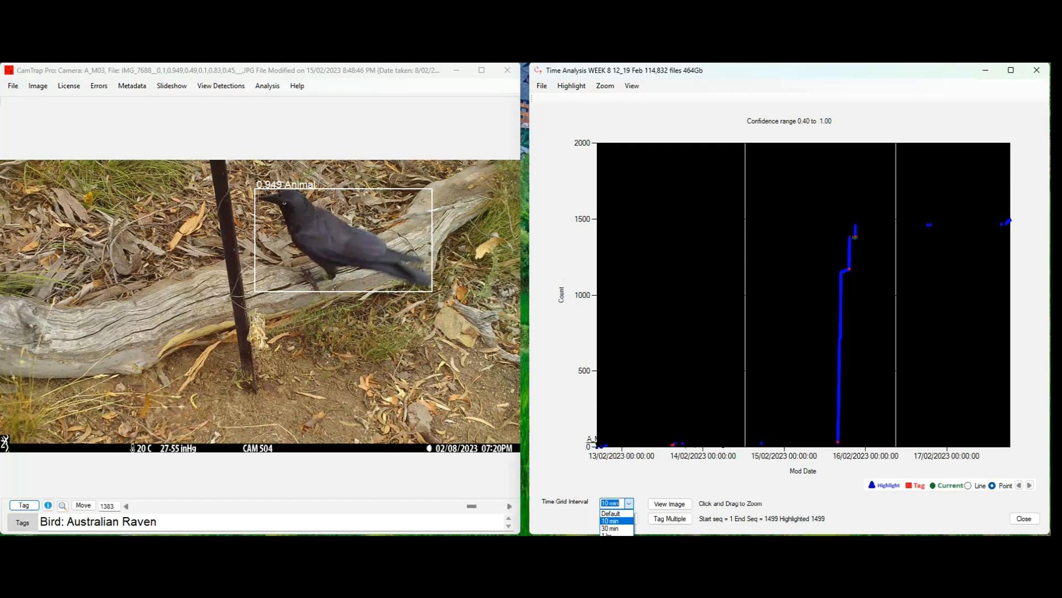
left_click(613, 513)
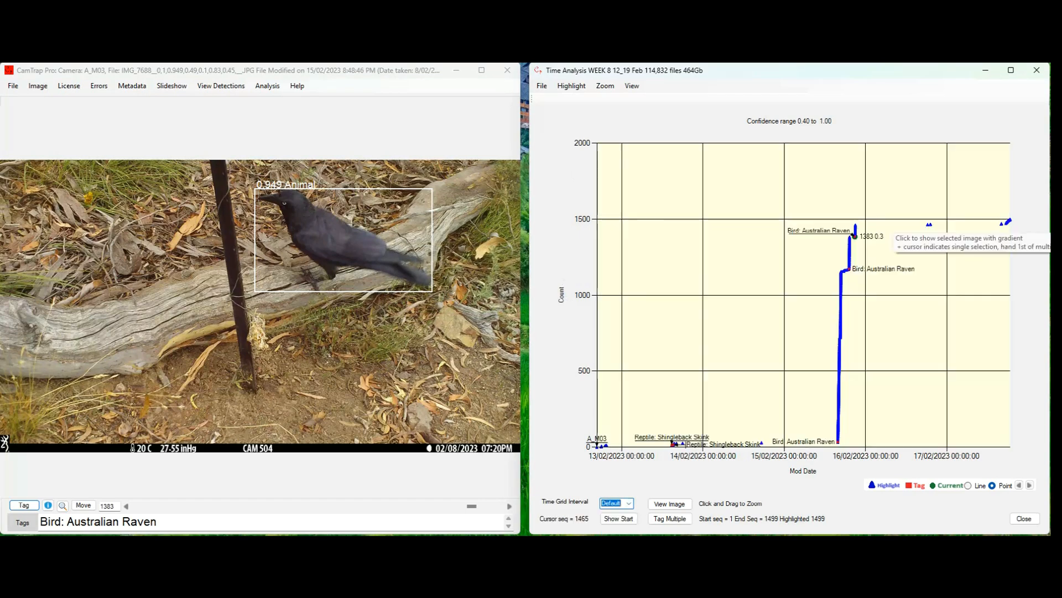
left_click(929, 225)
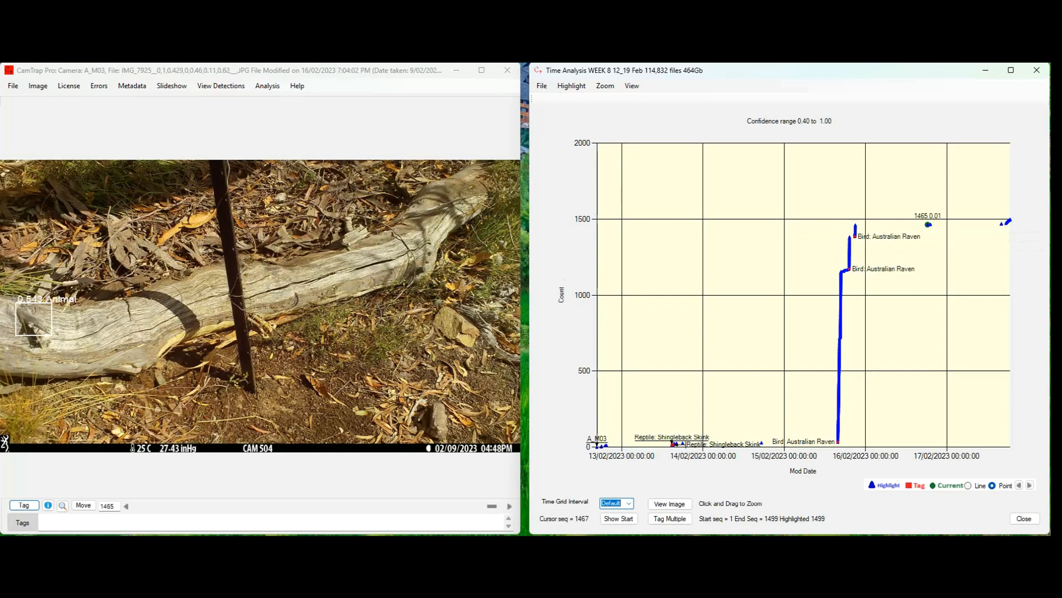
left_click(930, 224)
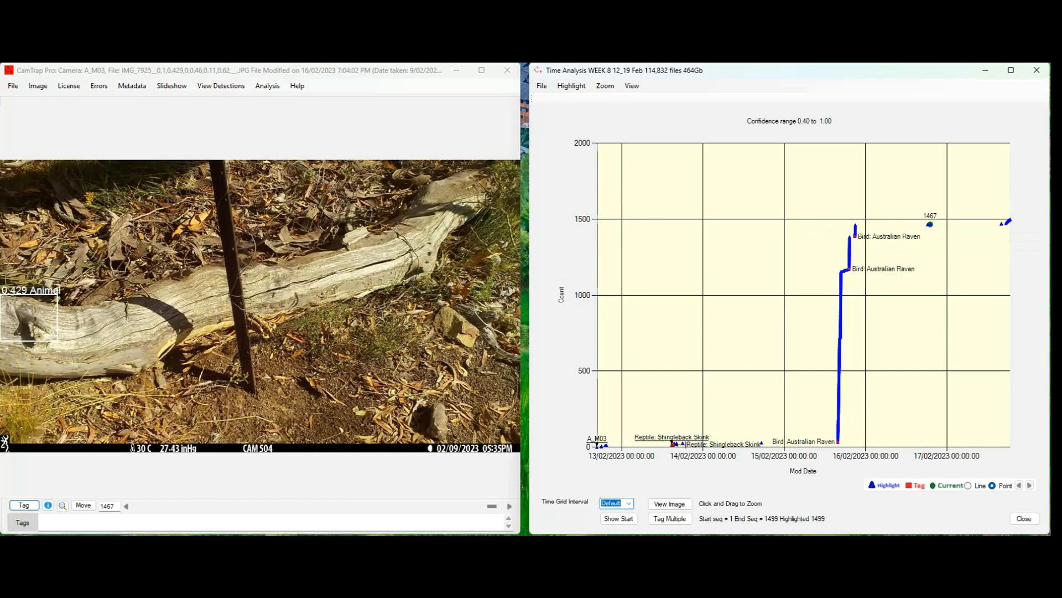
Zoom in on the 17 February detections and inspect images across its clusters, including 1470, 1475, 1486 and 1500, for animals.
left_click_drag(996, 211, 1010, 237)
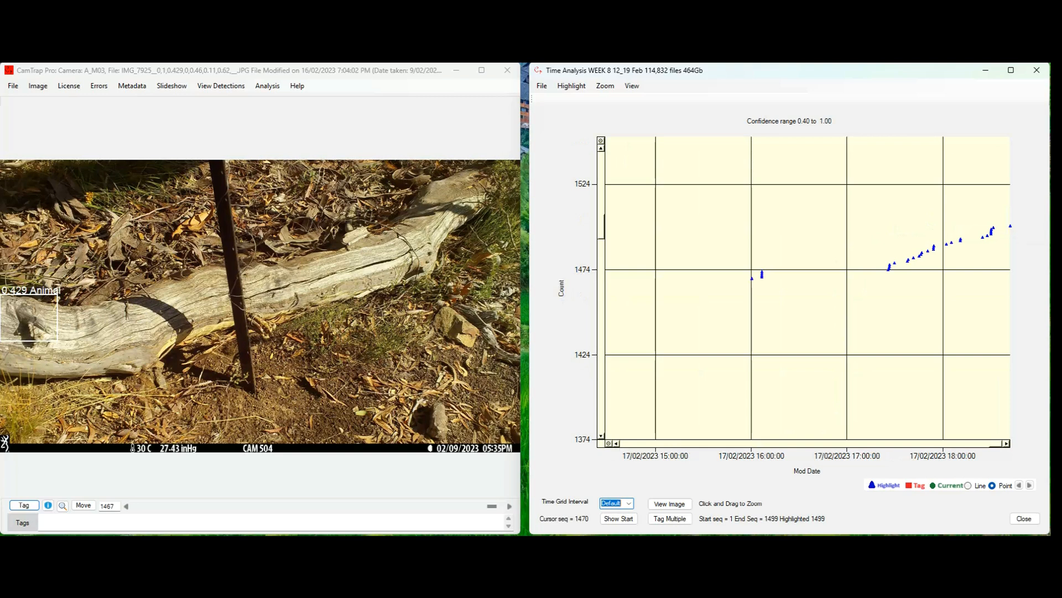
left_click(762, 276)
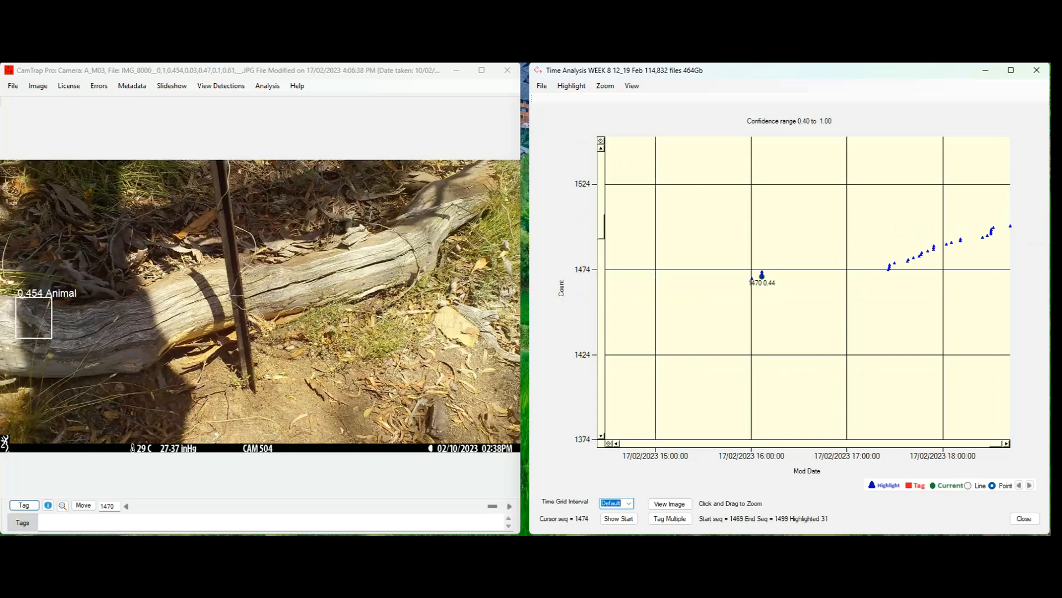
left_click(889, 268)
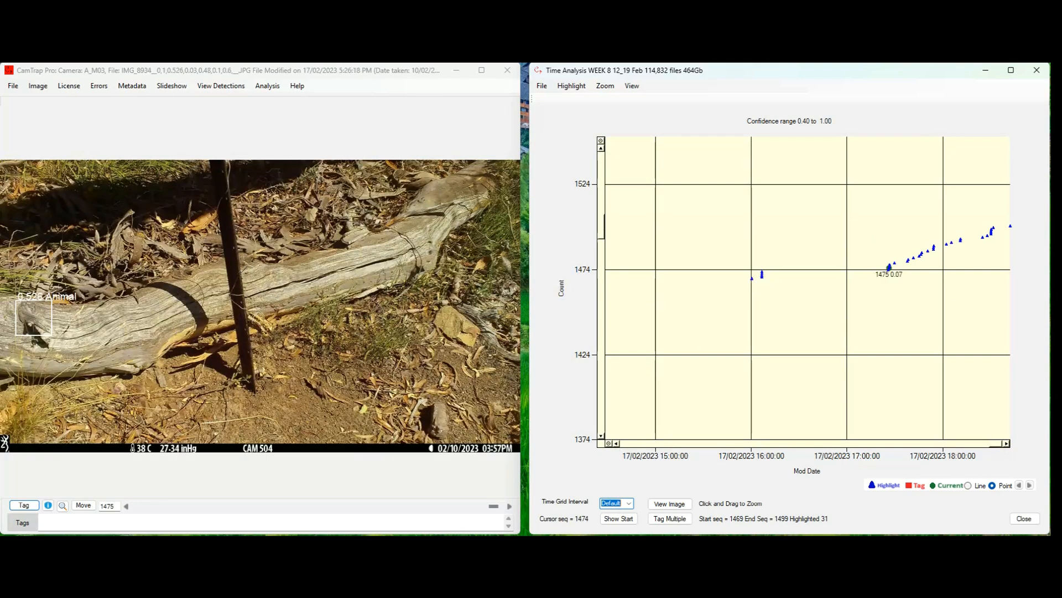
left_click(934, 248)
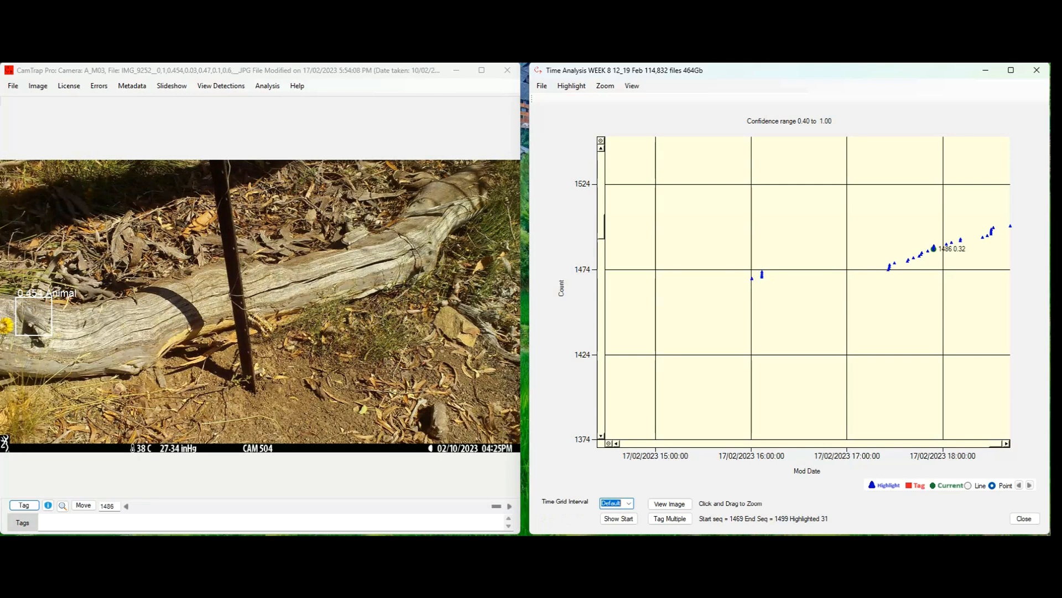
left_click(991, 233)
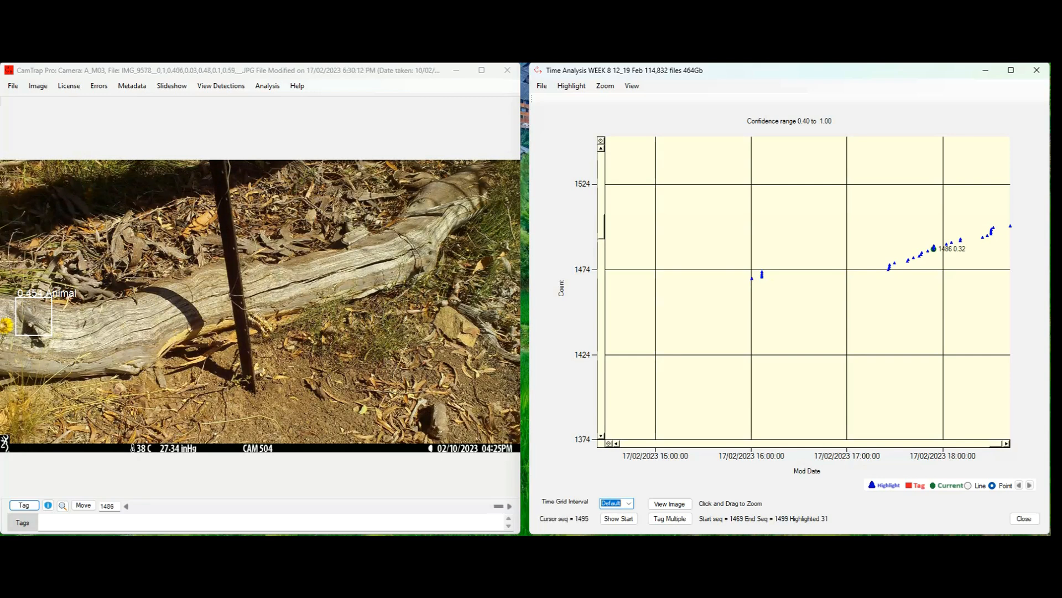
left_click(1011, 226)
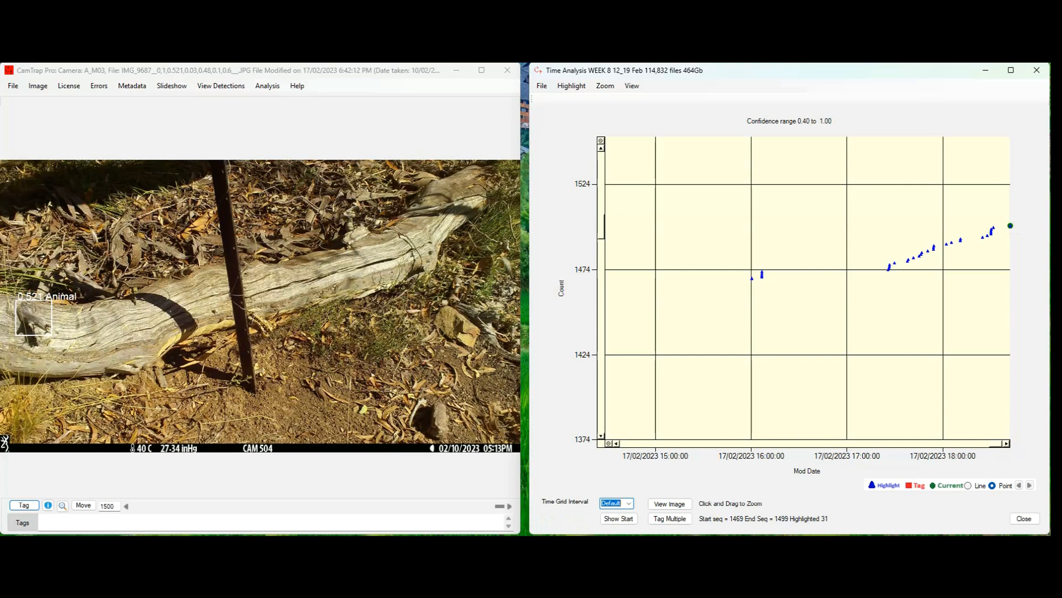
left_click(888, 269)
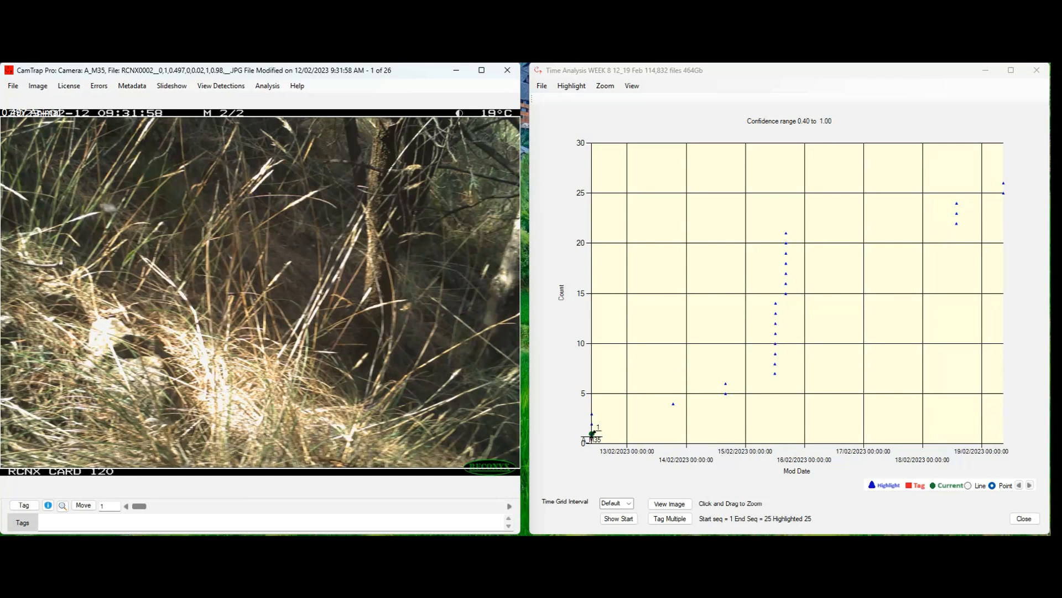
Step through camera A_M35's images from 1 to 6, going back to recheck image 3, to identify the detected animals.
key("Right")
key("Right")
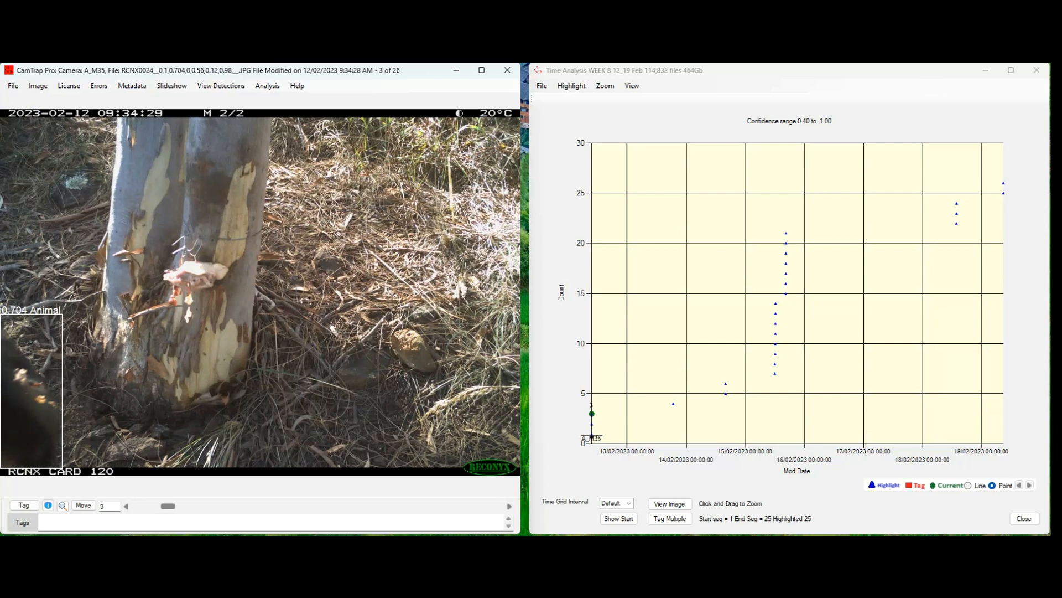
key("Right")
key("Right")
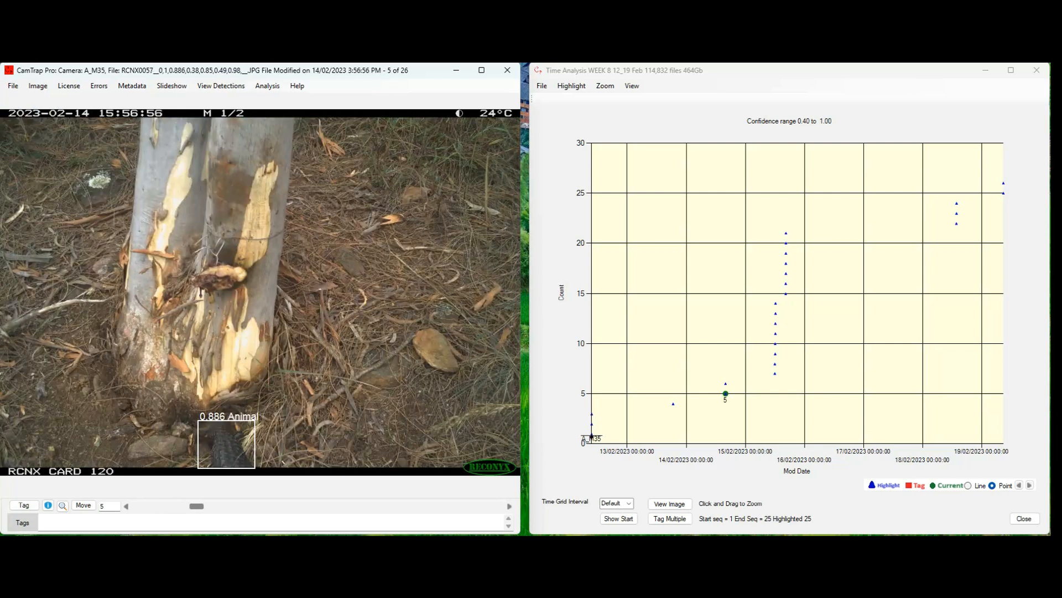
key("Left")
key("Left")
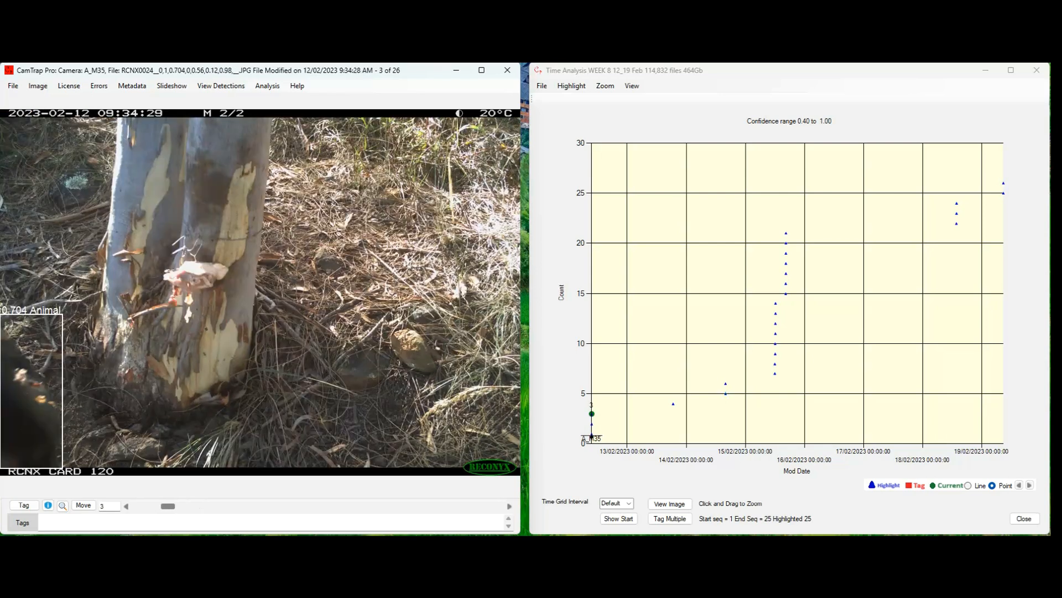
key("Right")
key("Right")
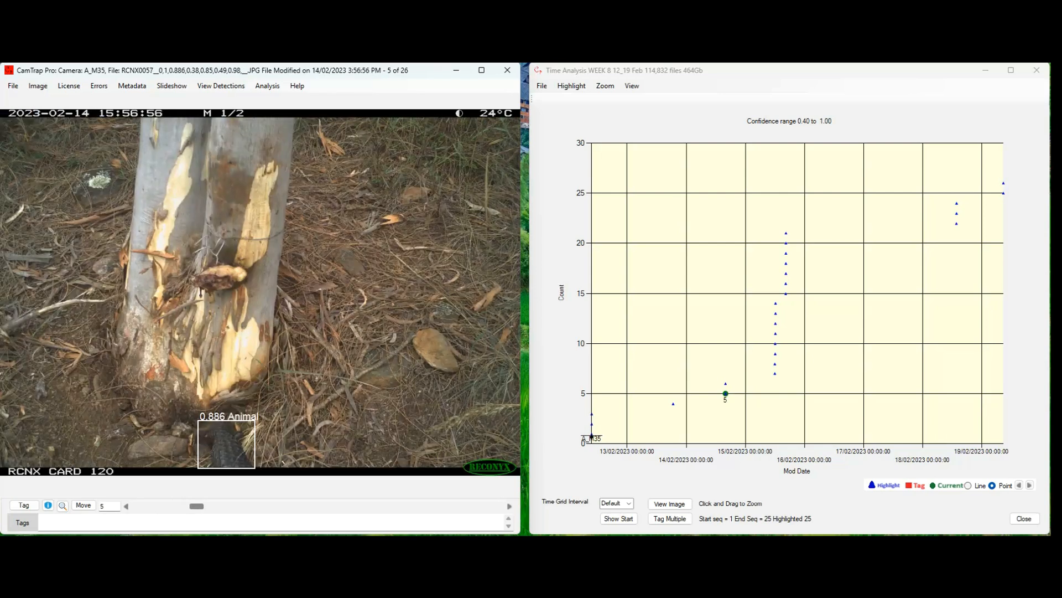
key("Right")
Tag image 6 of camera A_M35 as Reptile: Shingleback Skink and open image 7 from the time chart.
left_click(24, 505)
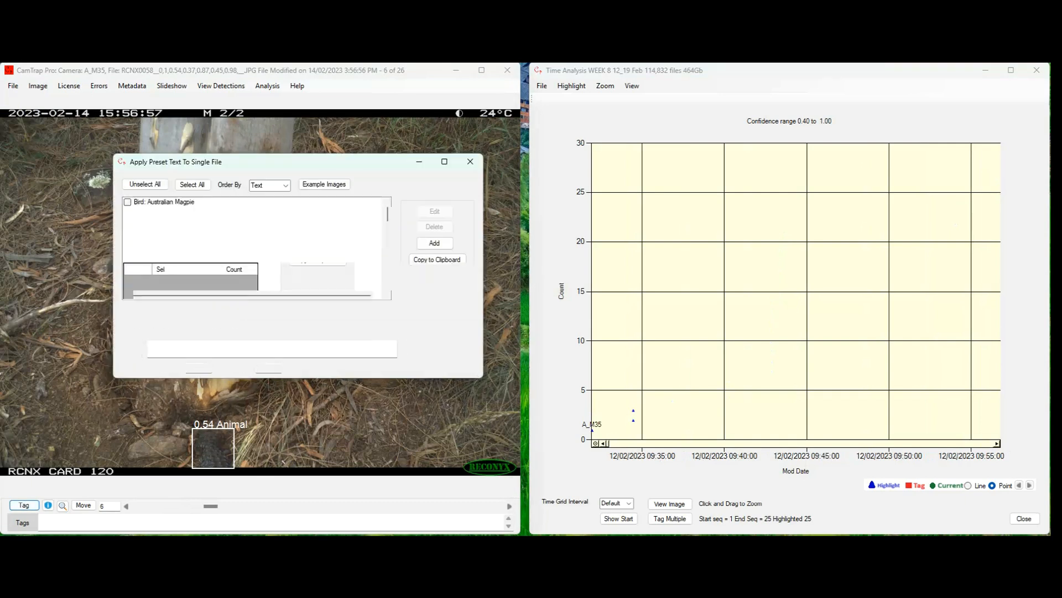
left_click_drag(388, 213, 388, 267)
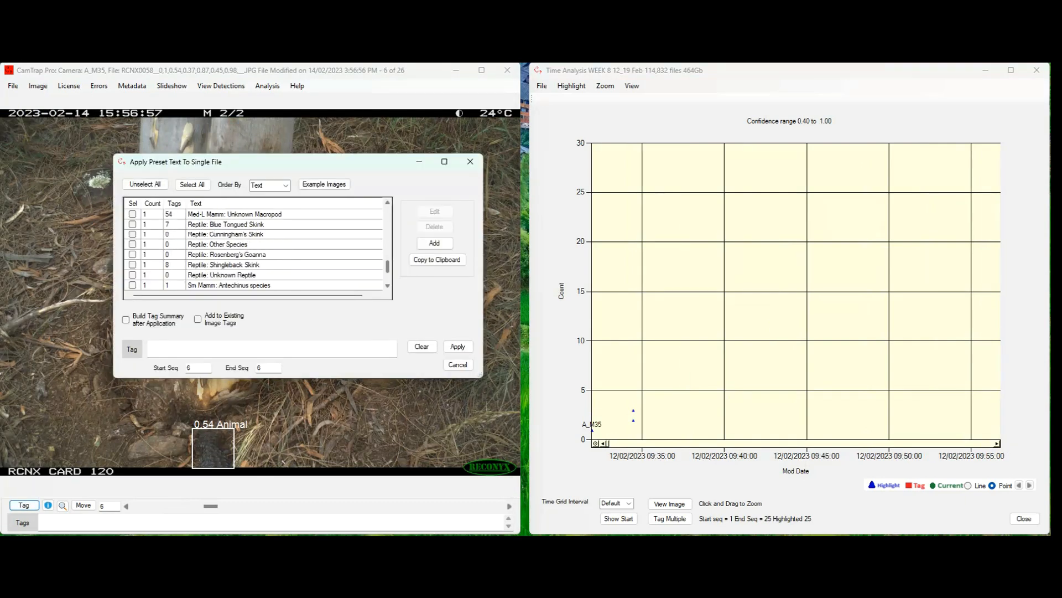
left_click(132, 265)
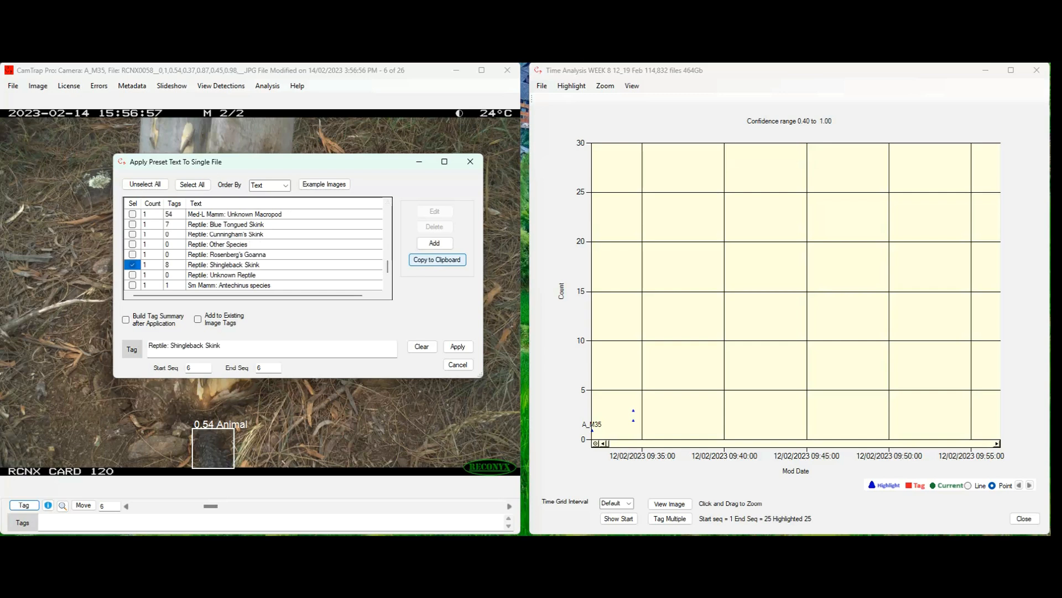
left_click(435, 243)
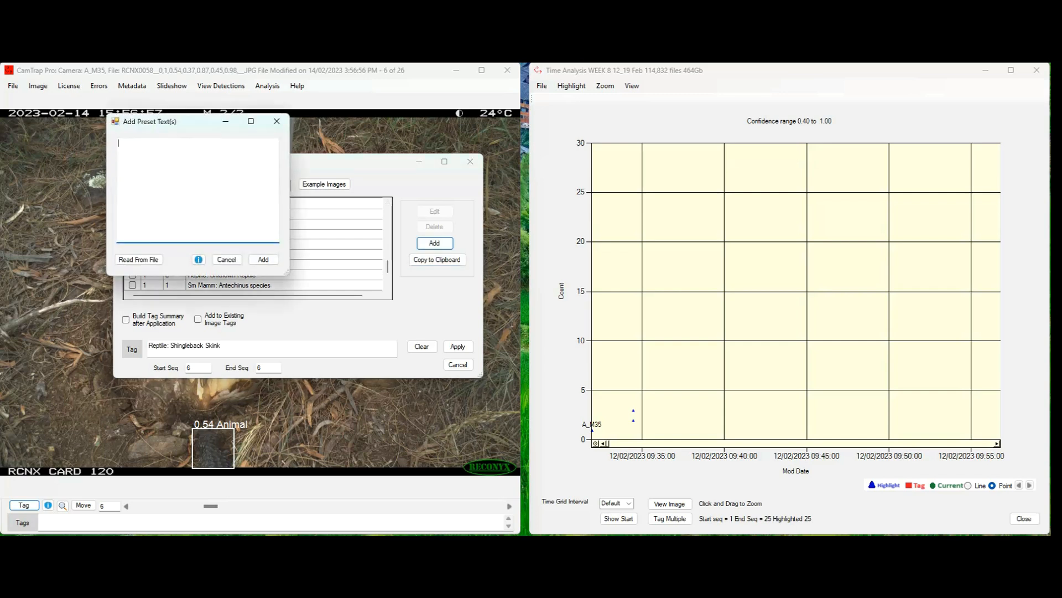
left_click(226, 260)
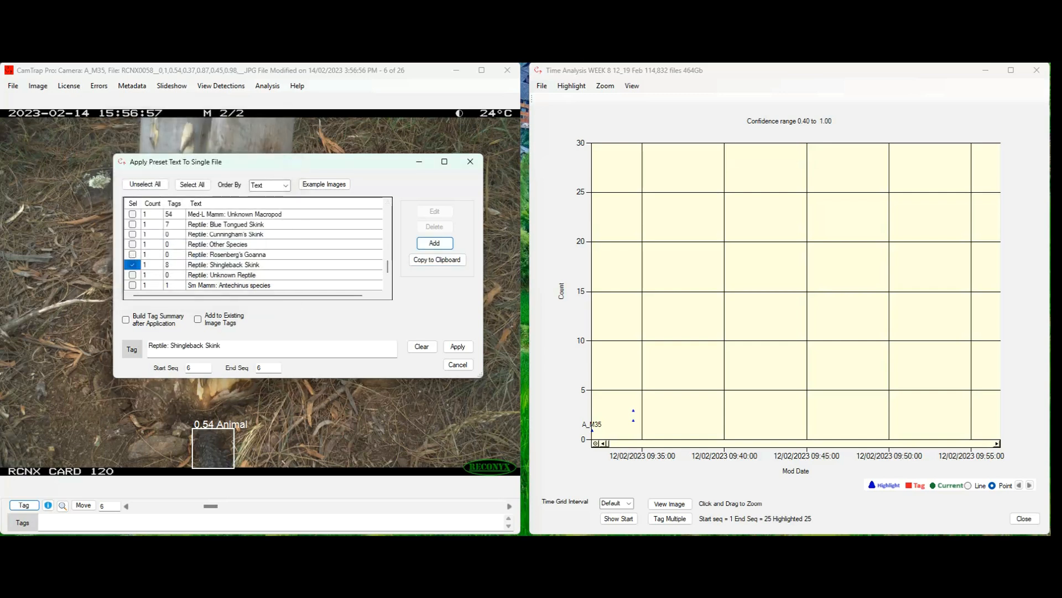
left_click(457, 346)
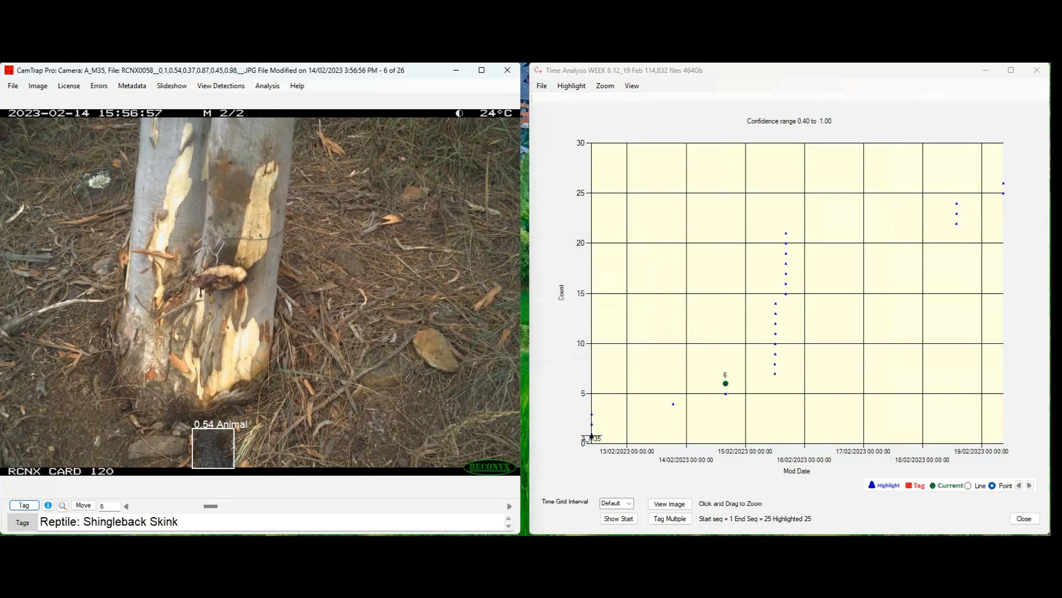
left_click(775, 373)
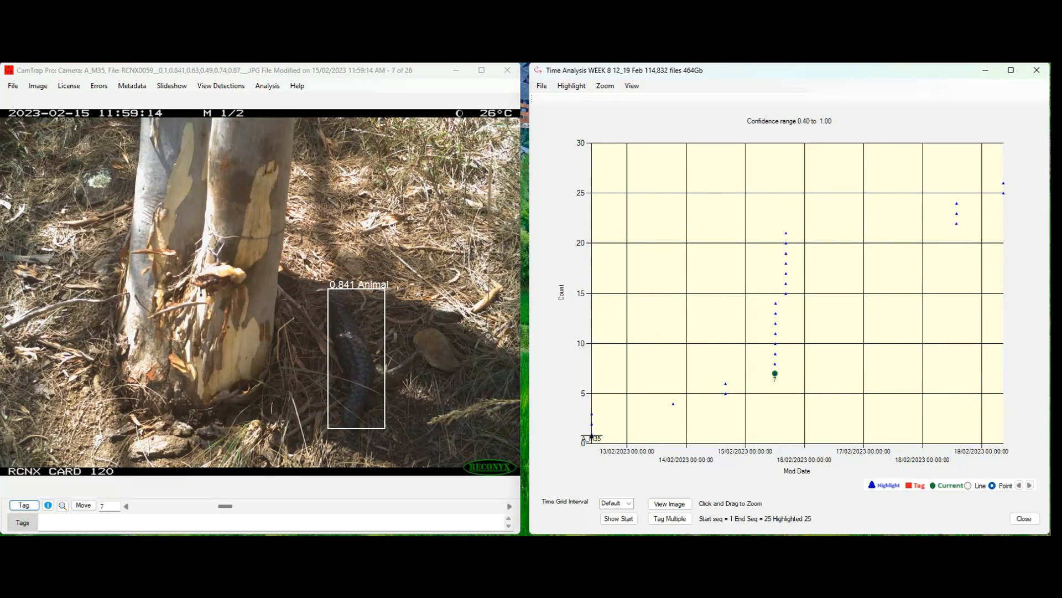
left_click(629, 503)
left_click(614, 520)
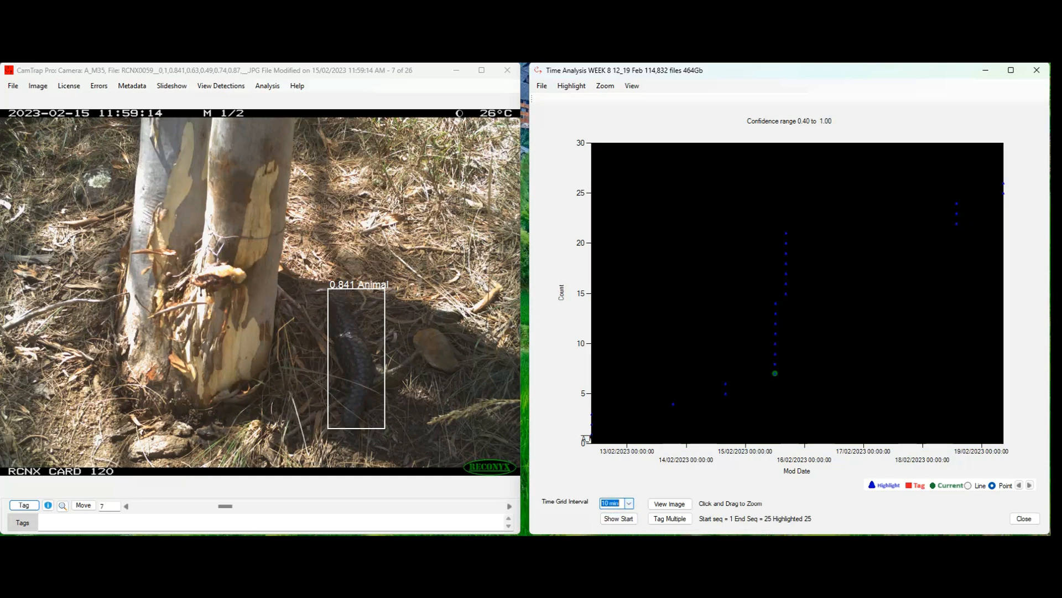
left_click(629, 503)
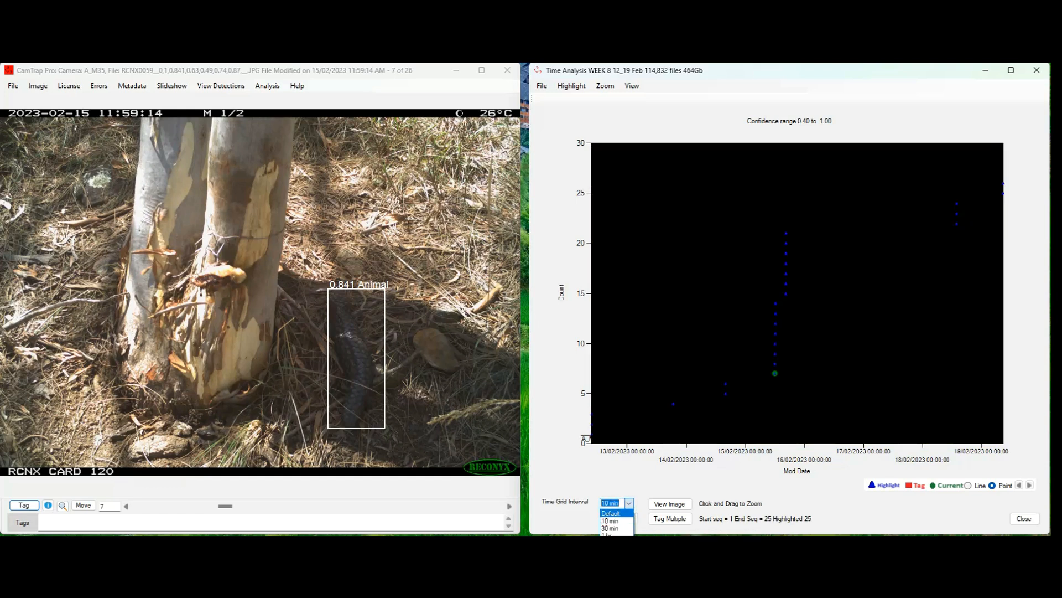
left_click(611, 513)
Tag image 7 as Reptile: Shingleback Skink.
left_click(23, 504)
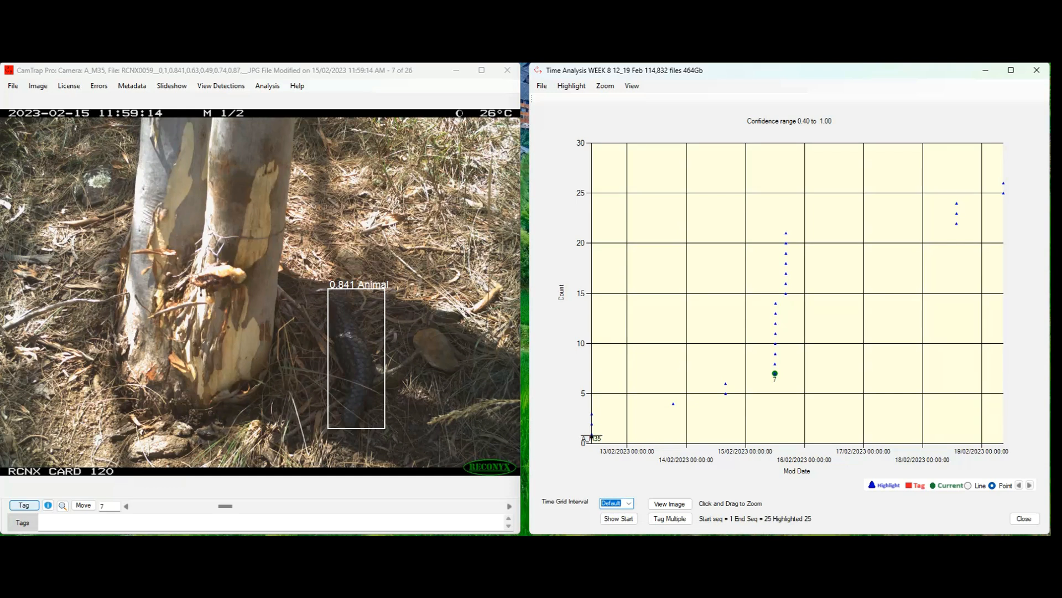
scroll(254, 249, "down", 5)
scroll(255, 249, "down", 6)
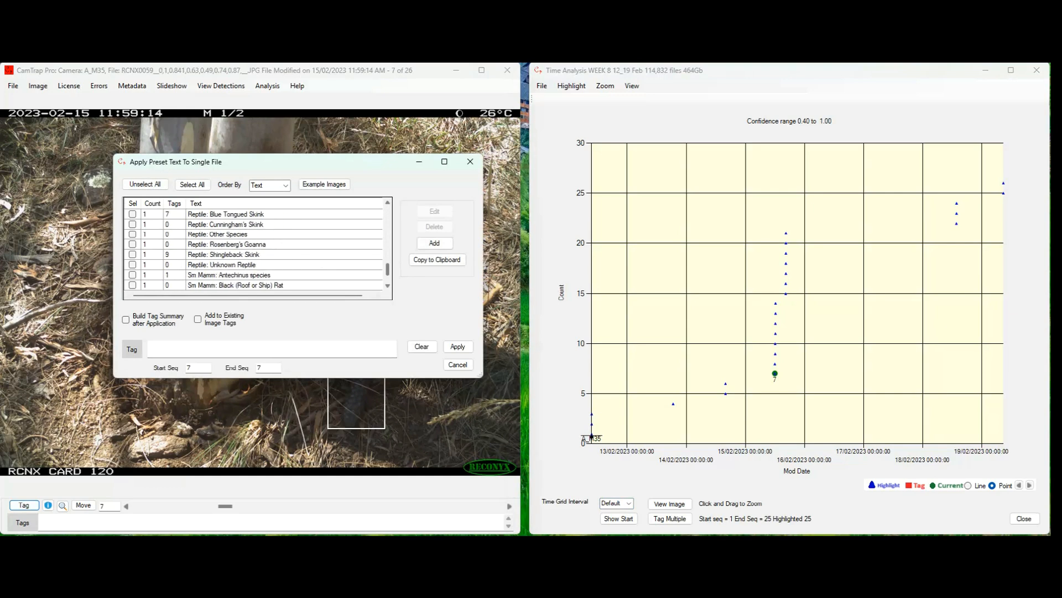
left_click(132, 254)
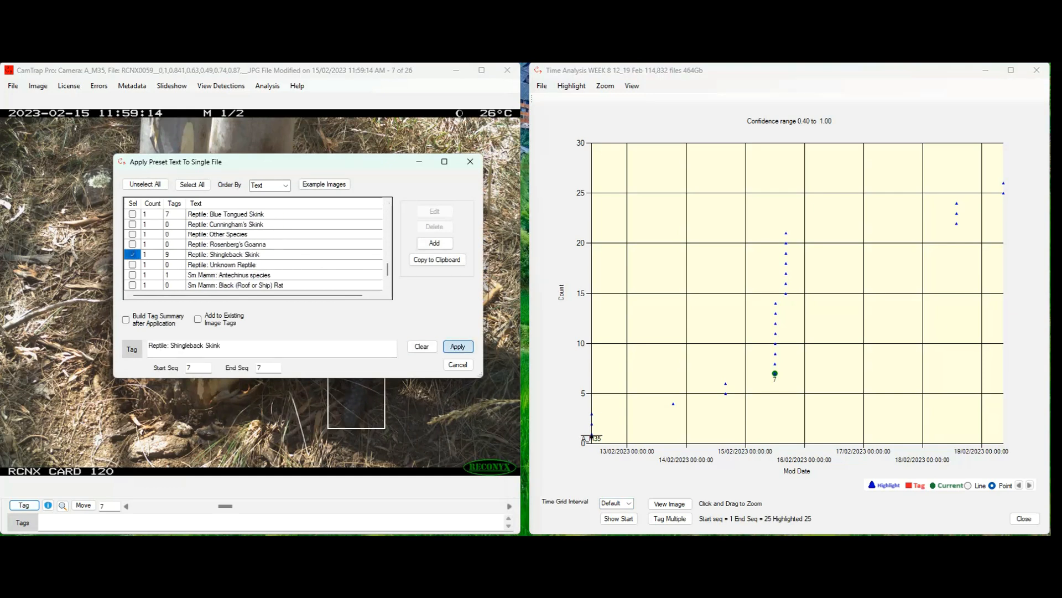
left_click(457, 347)
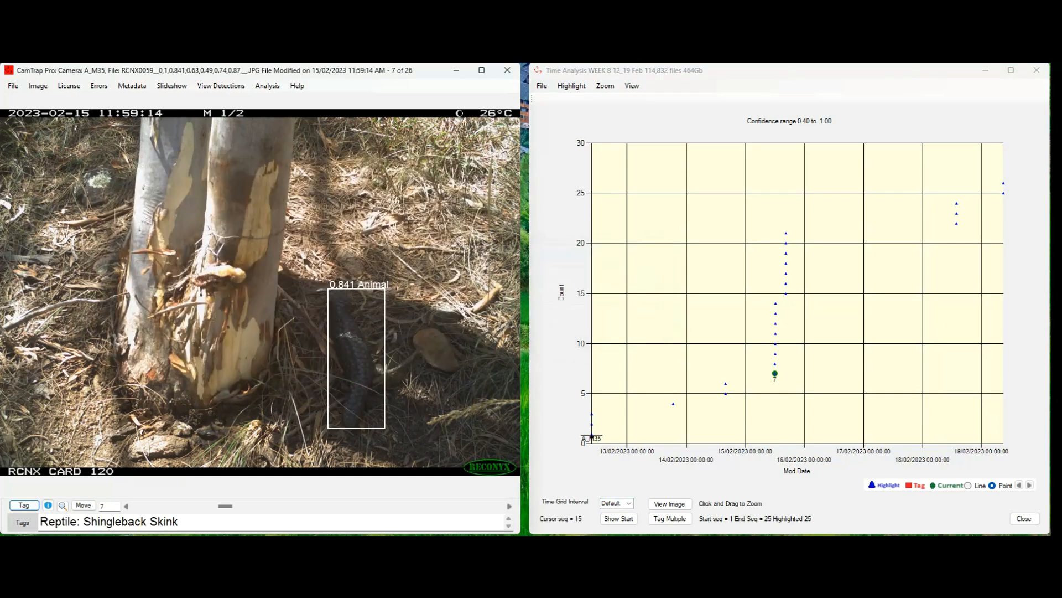
Inspect images 15 to 17 and tag image 16 as Reptile: Blue Tongued Skink.
left_click(785, 293)
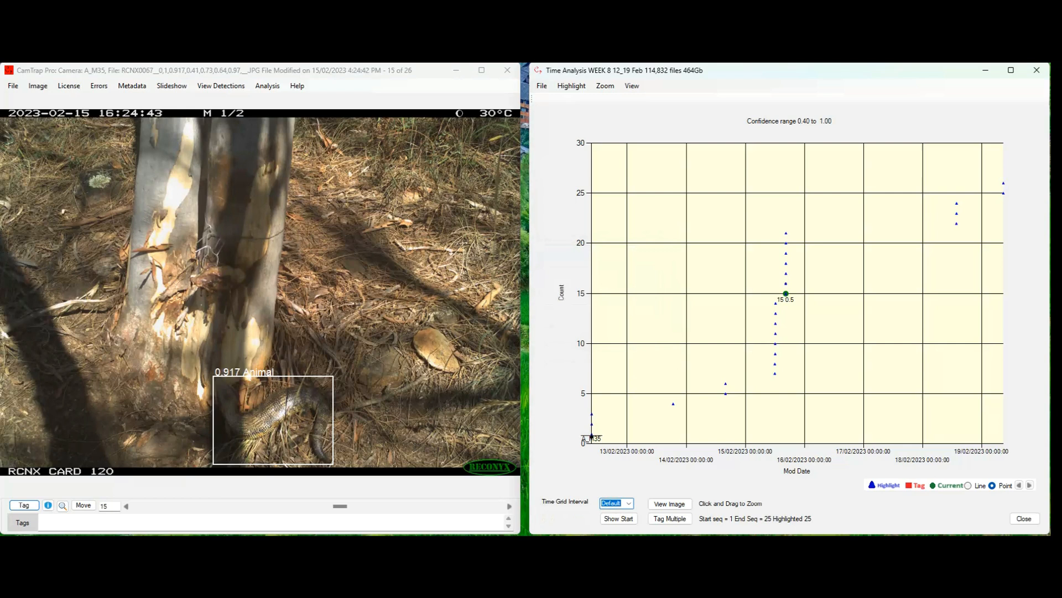
key("Right")
key("Right")
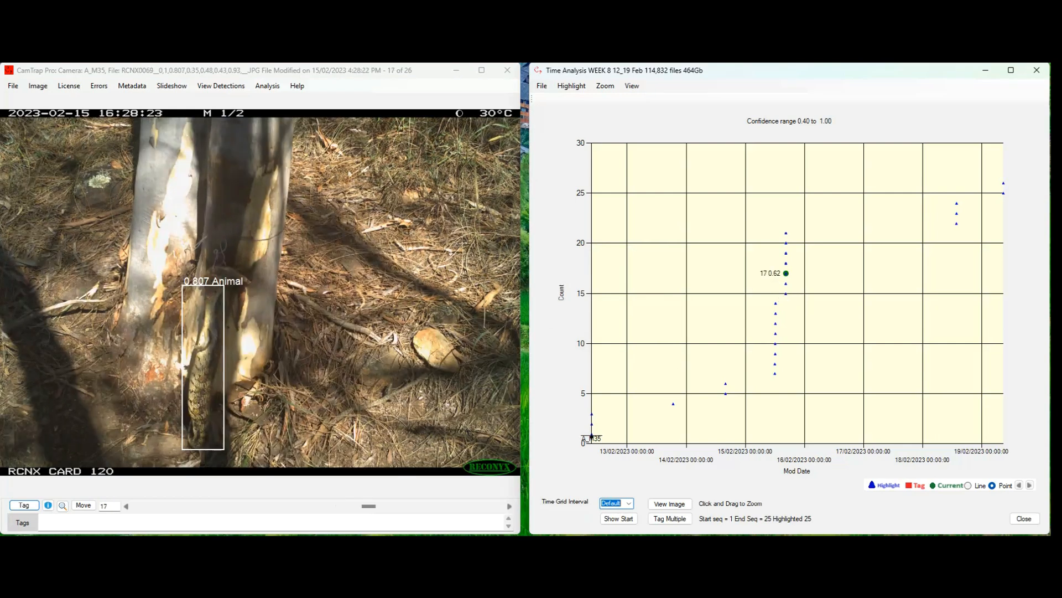
key("Left")
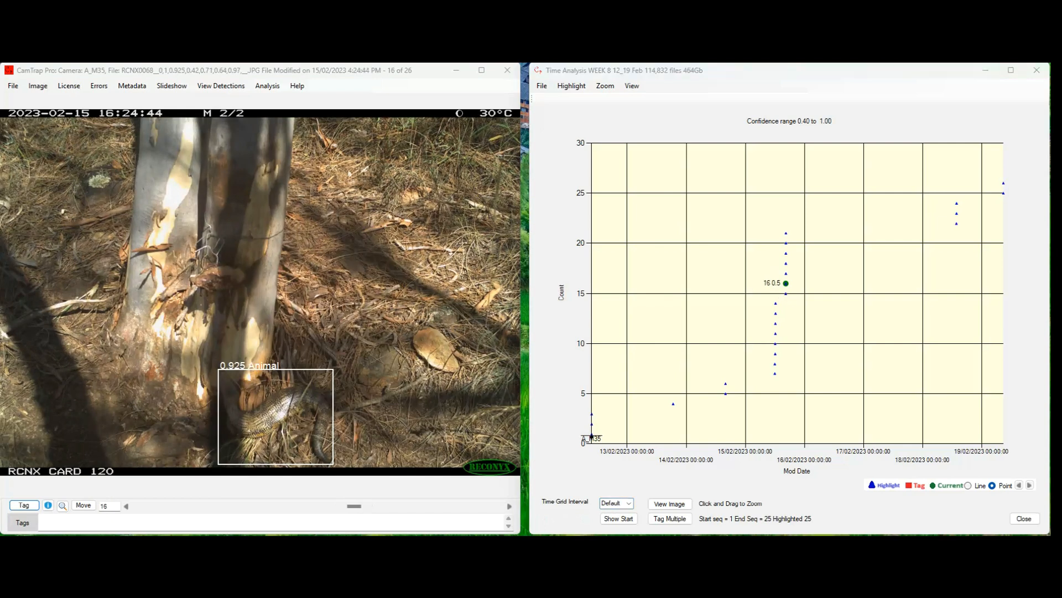
left_click(24, 506)
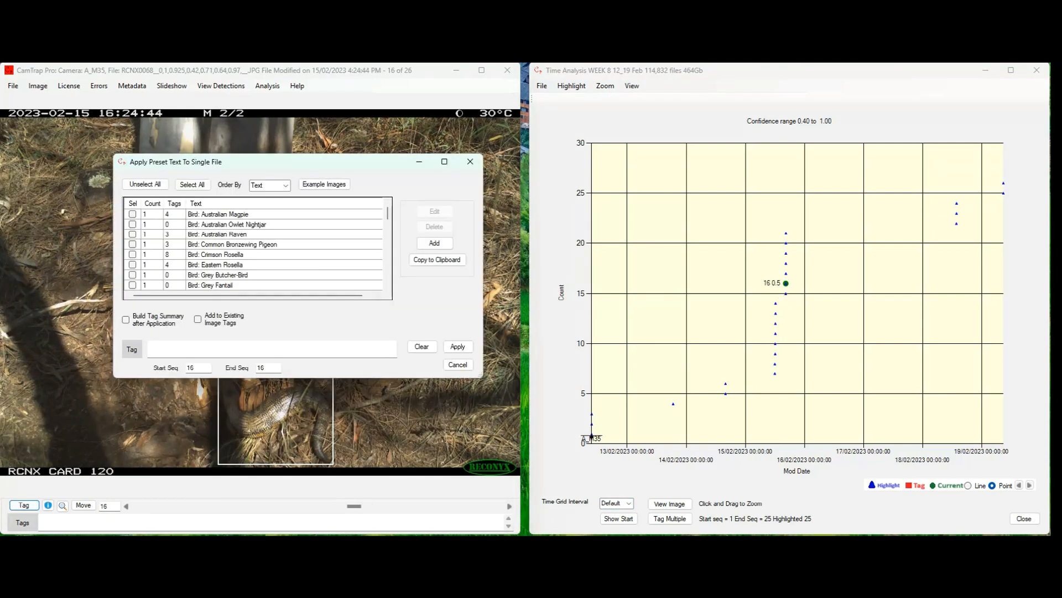
scroll(255, 249, "down", 5)
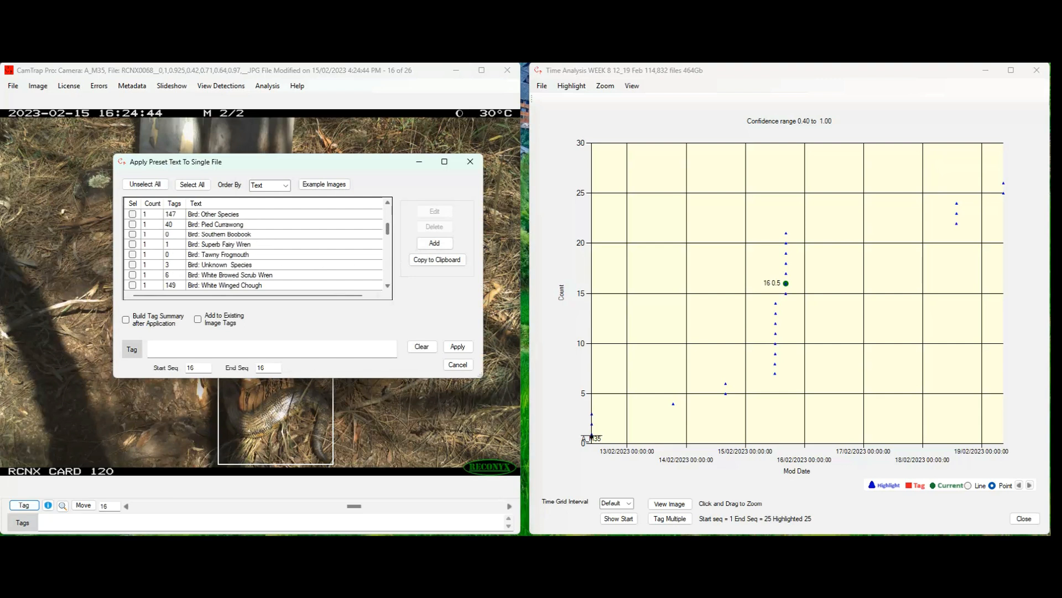
scroll(255, 249, "down", 5)
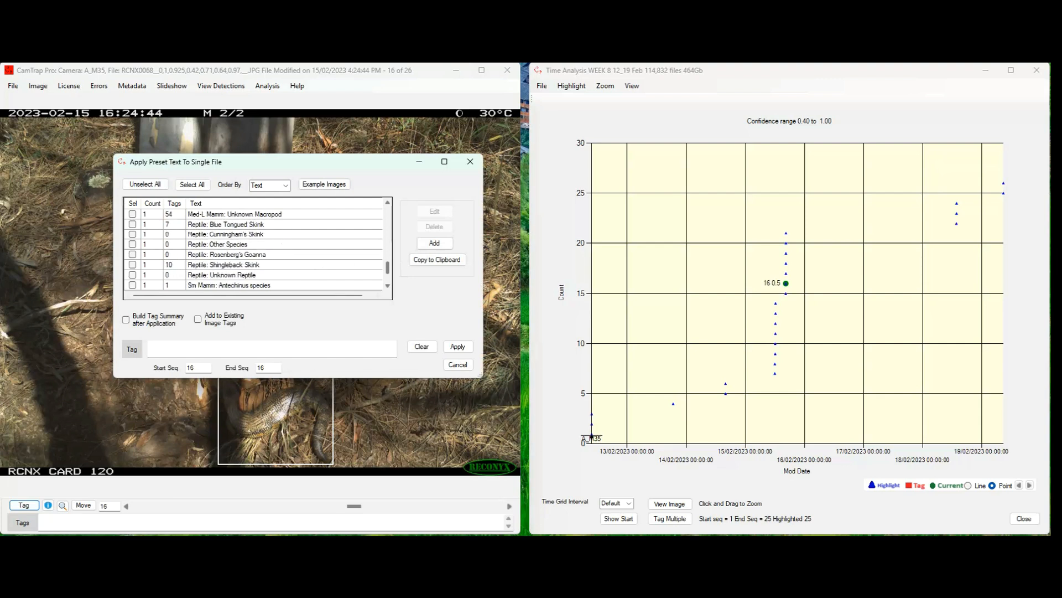
scroll(255, 249, "up", 2)
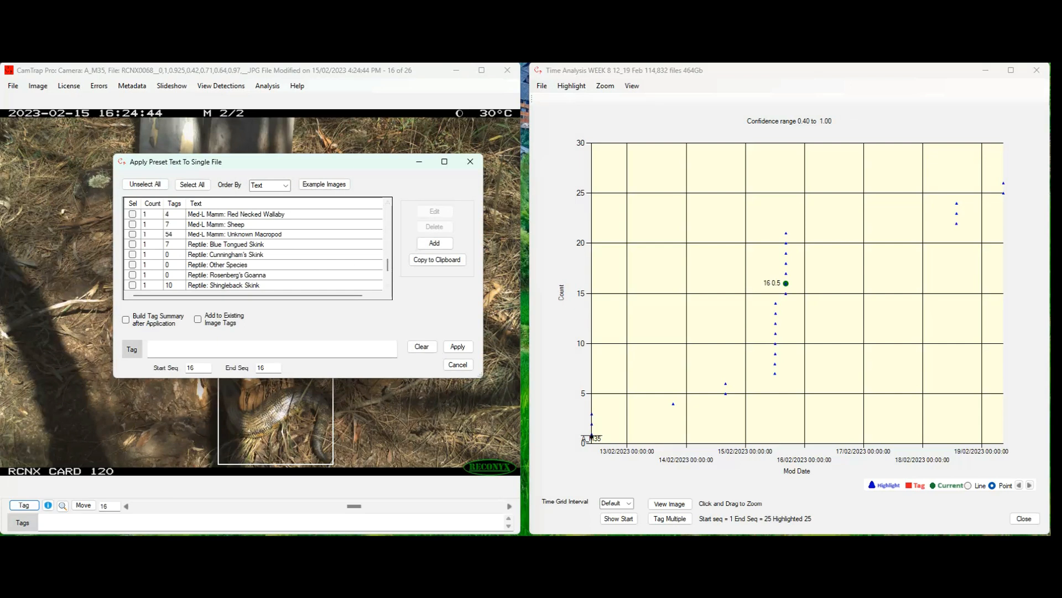
left_click(133, 244)
left_click(458, 347)
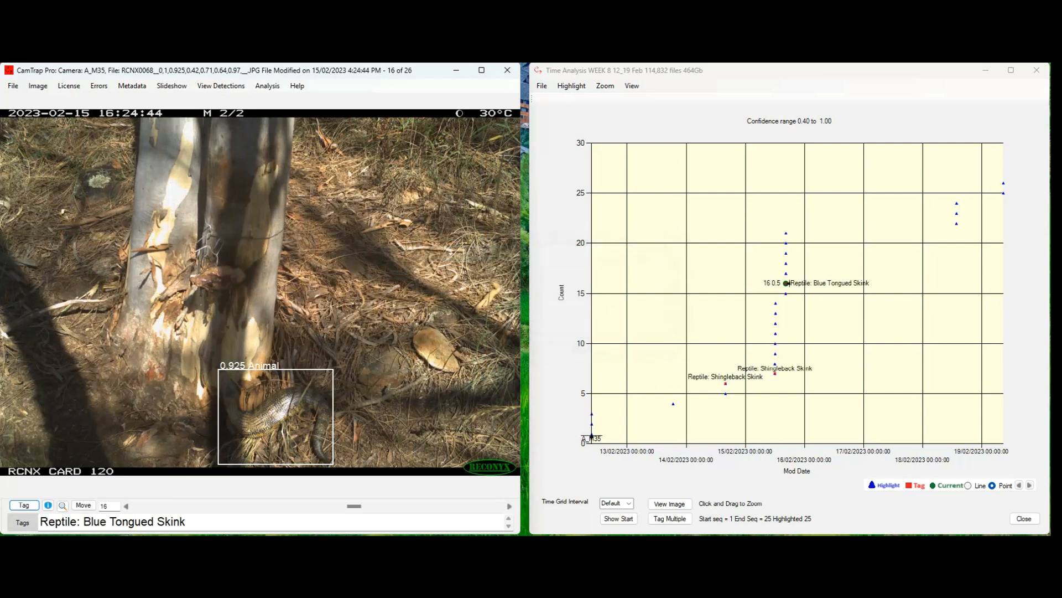
Check images 22 and 25 for animals and close the time analysis, rebuilding the tag summary from CamTrap Pro data.
left_click(957, 223)
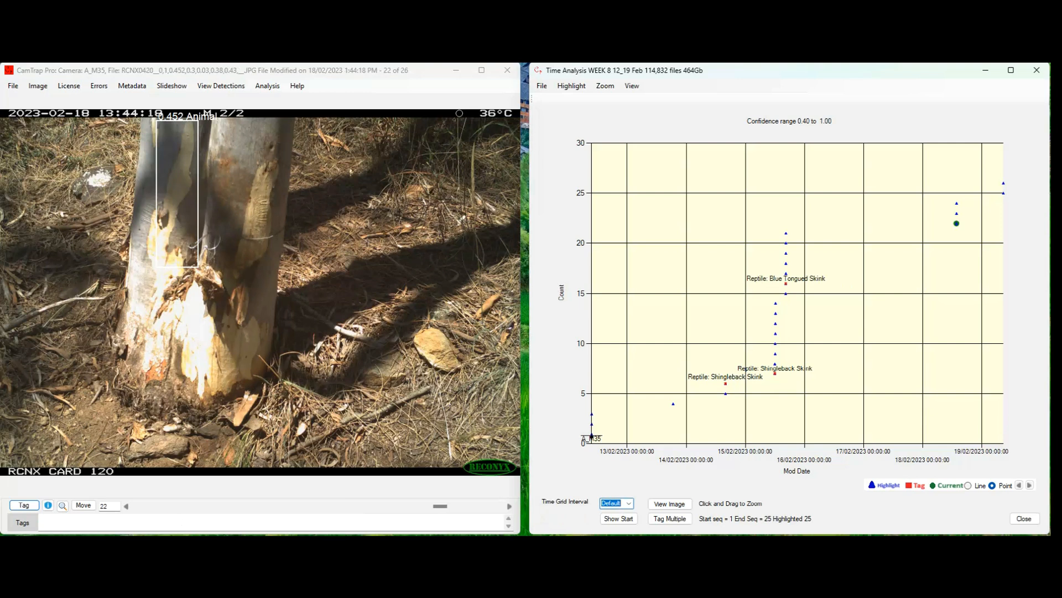
left_click(1004, 193)
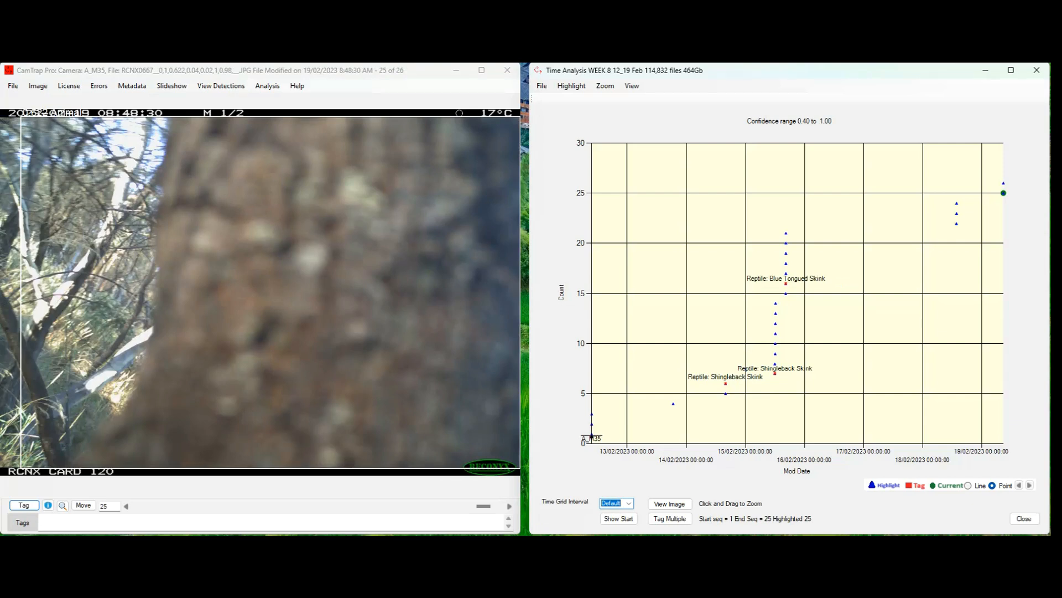
left_click(542, 86)
left_click(557, 98)
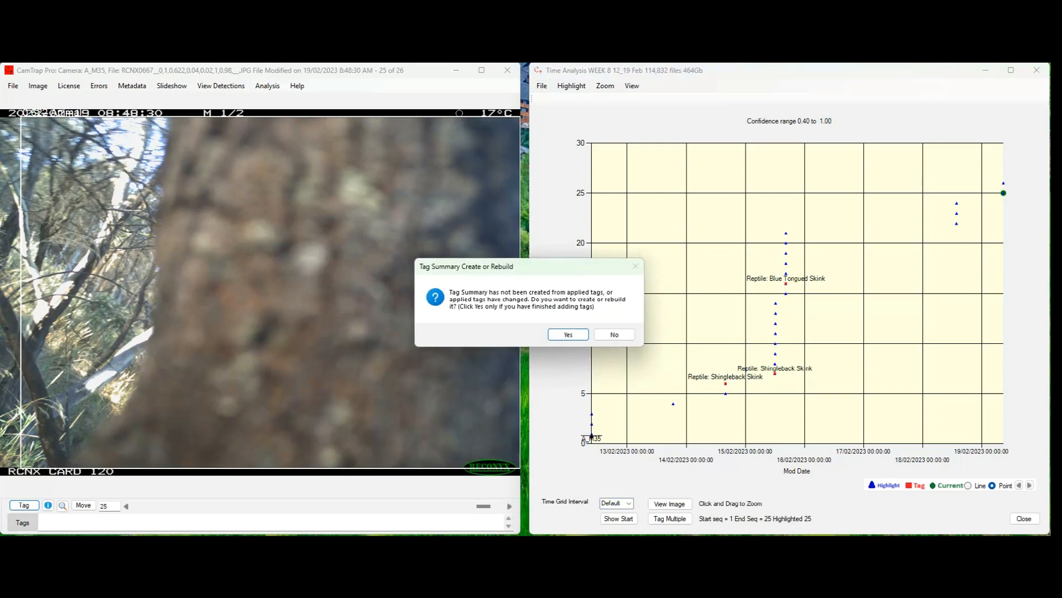
left_click(569, 334)
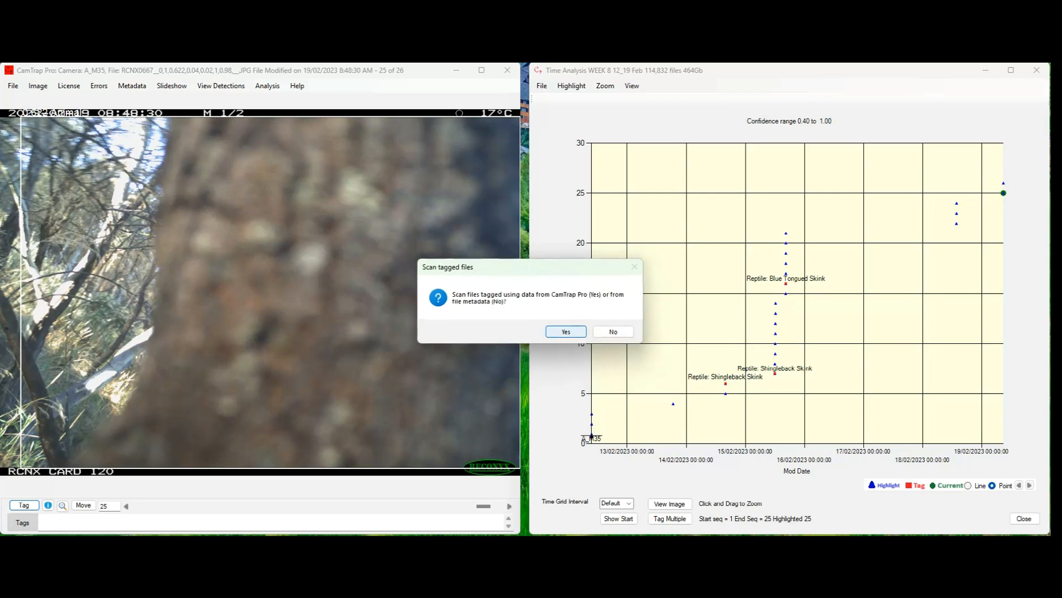
left_click(569, 334)
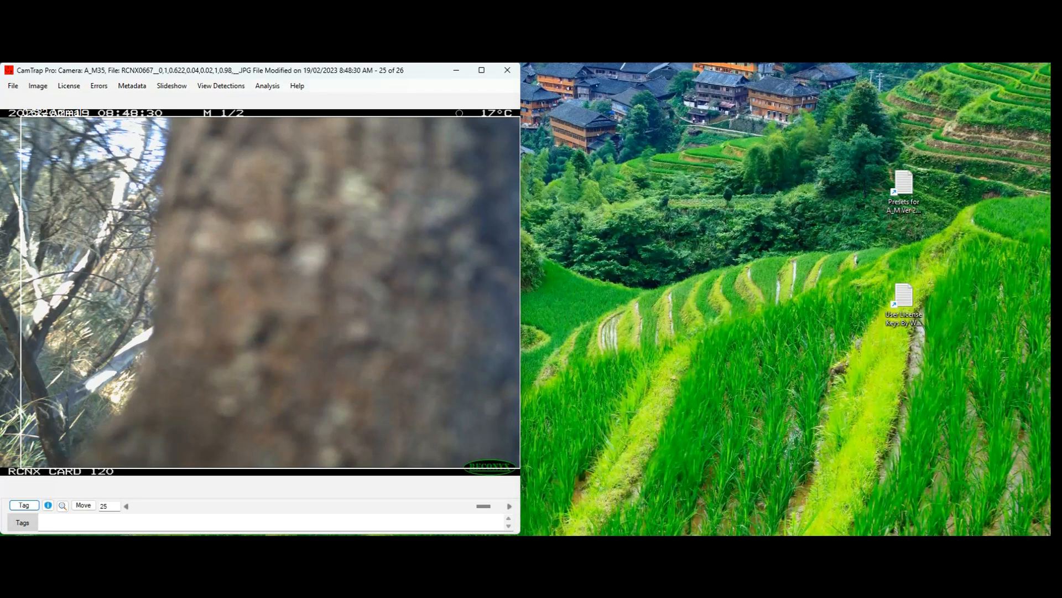
View the tag occurrence and summary data with cameras consolidated and the summary grouped over all times.
left_click(267, 86)
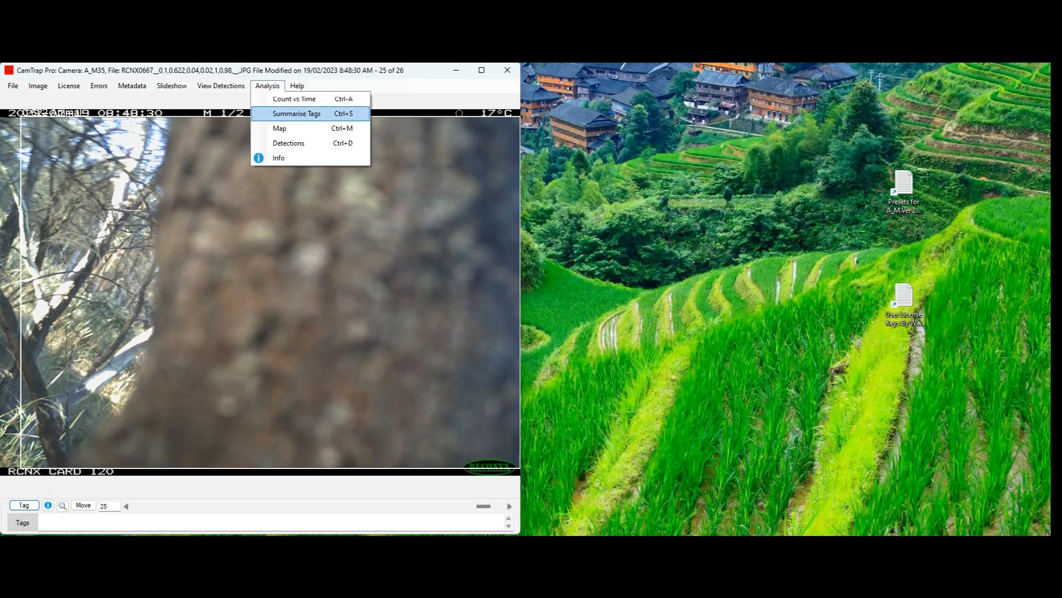
left_click(297, 114)
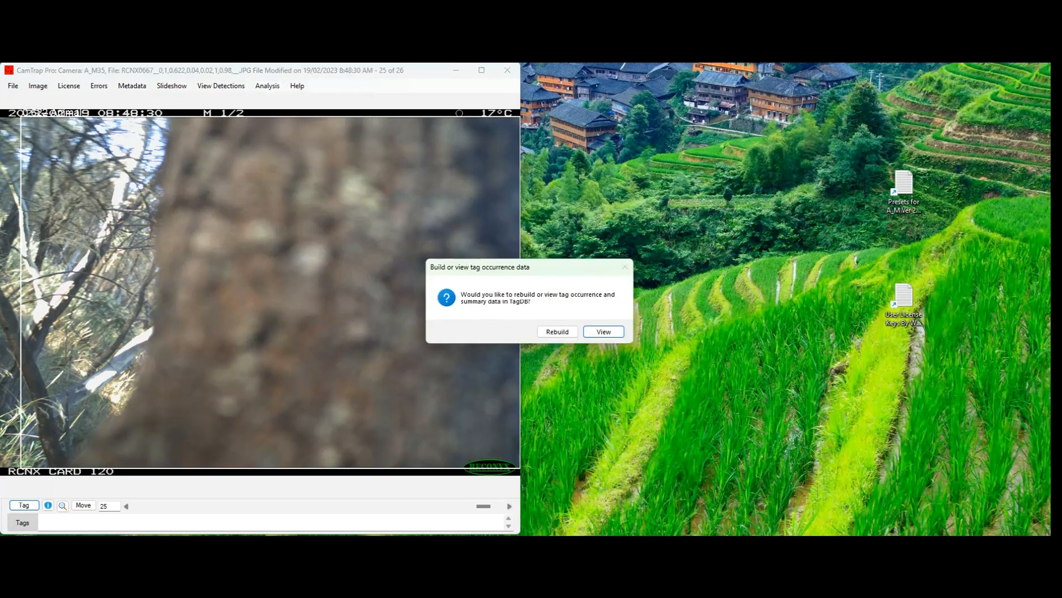
key("Return")
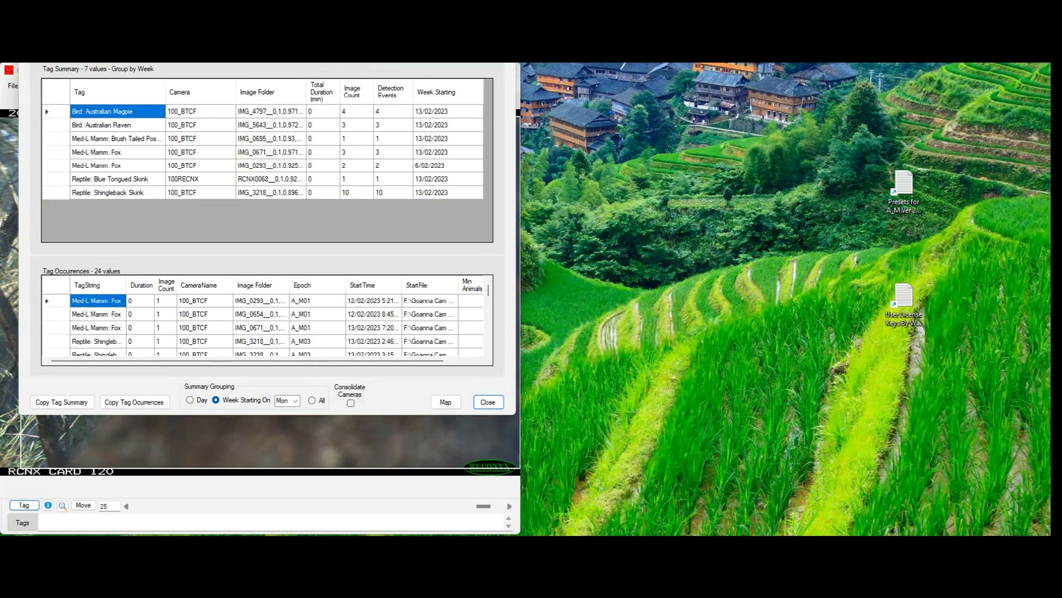
left_click(351, 403)
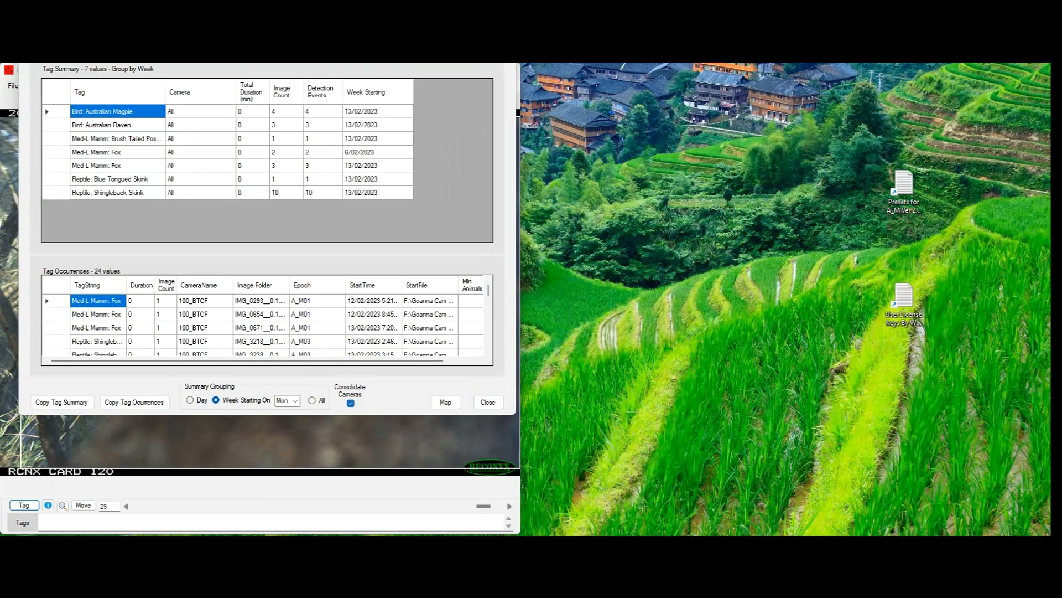
left_click(312, 400)
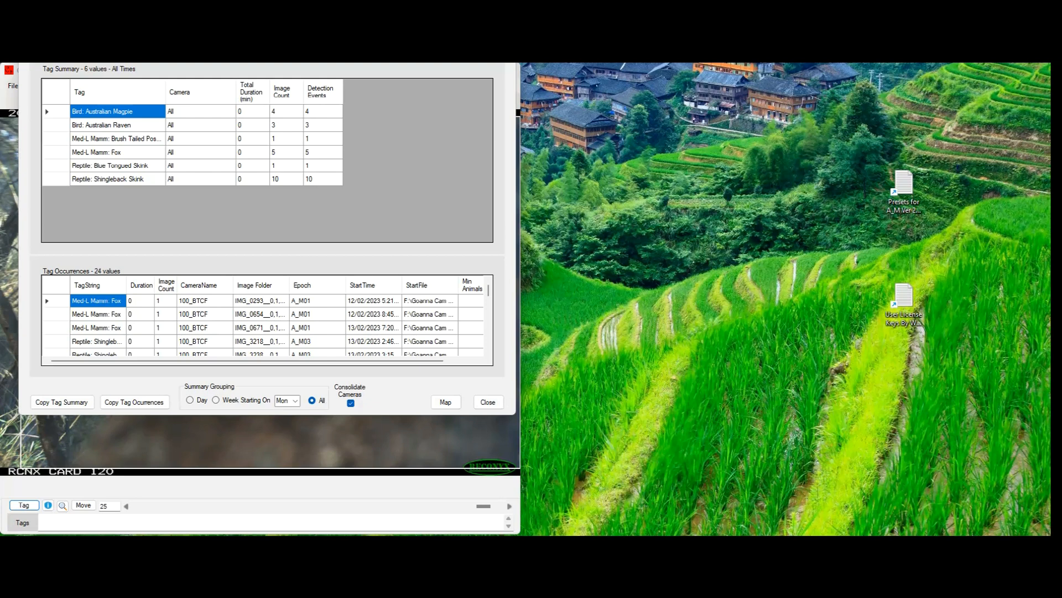
Widen the summary's Tag column to show full species names and sort the rows by Detection Events in descending order.
left_click_drag(166, 92, 199, 92)
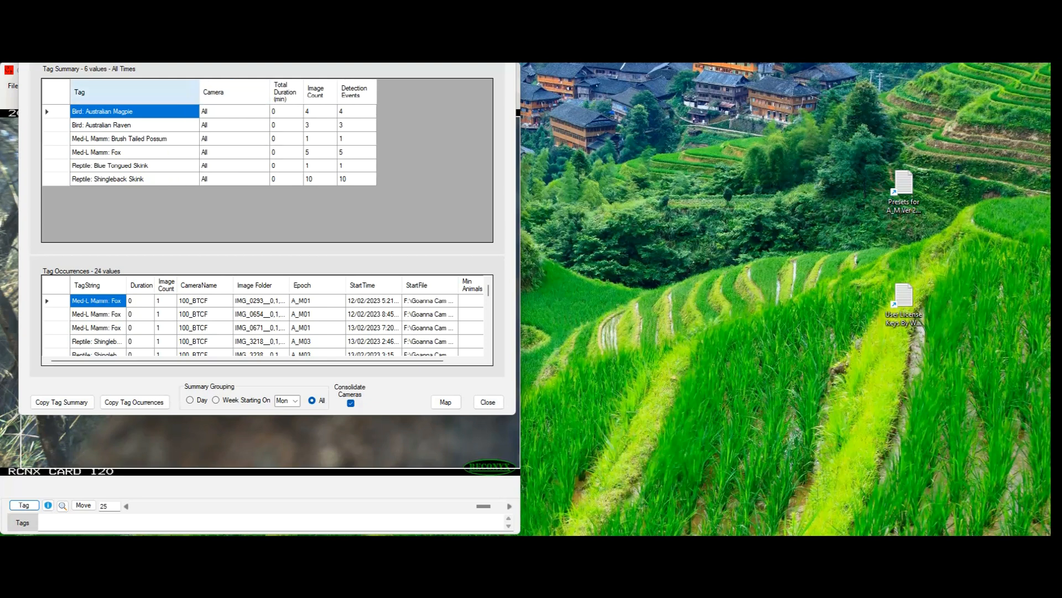
left_click(357, 92)
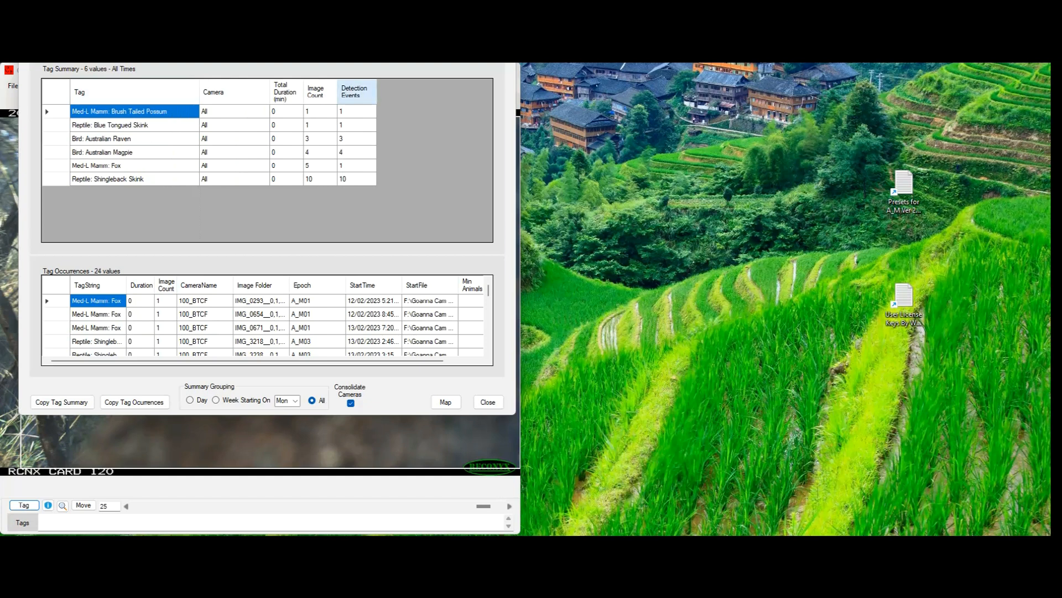
left_click(357, 92)
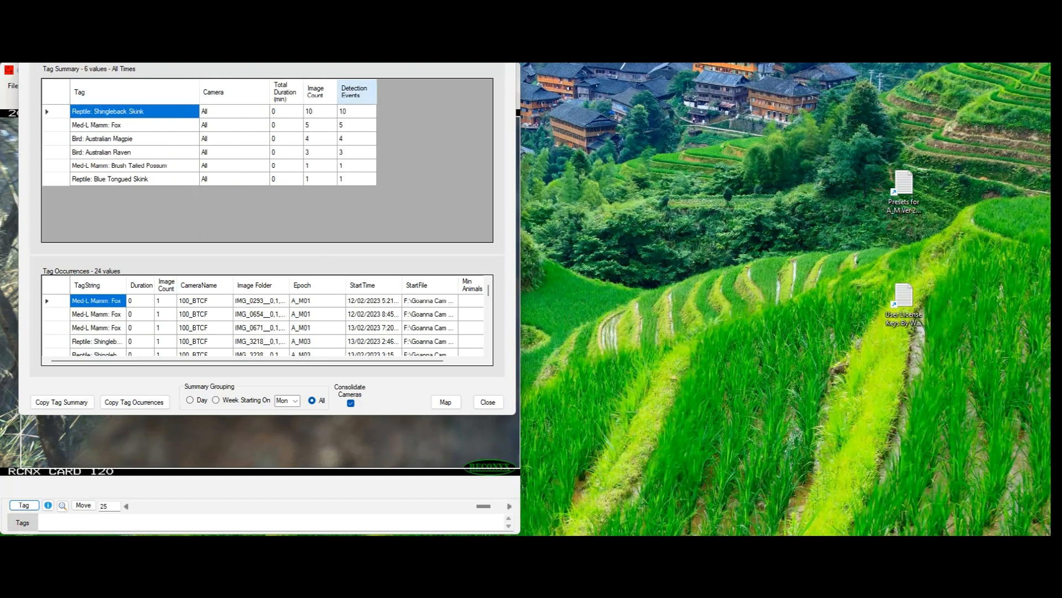